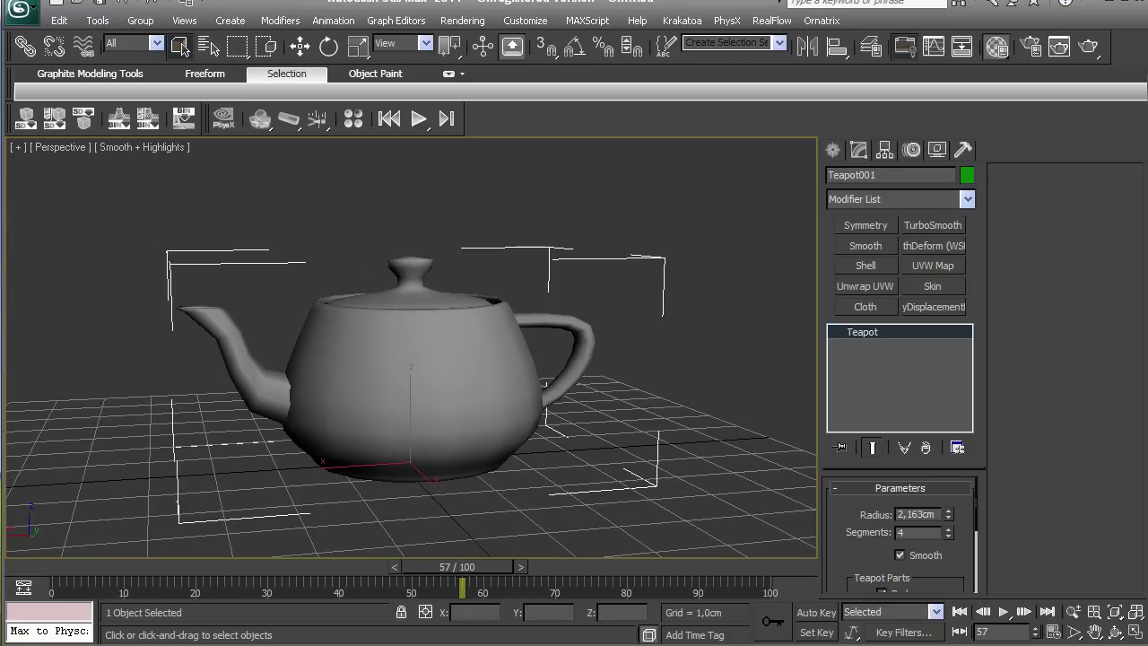
Step: Turn the first material slot into a Multi/Sub-Object material, keeping the old material as a sub-material, with 2 materials
click(996, 46)
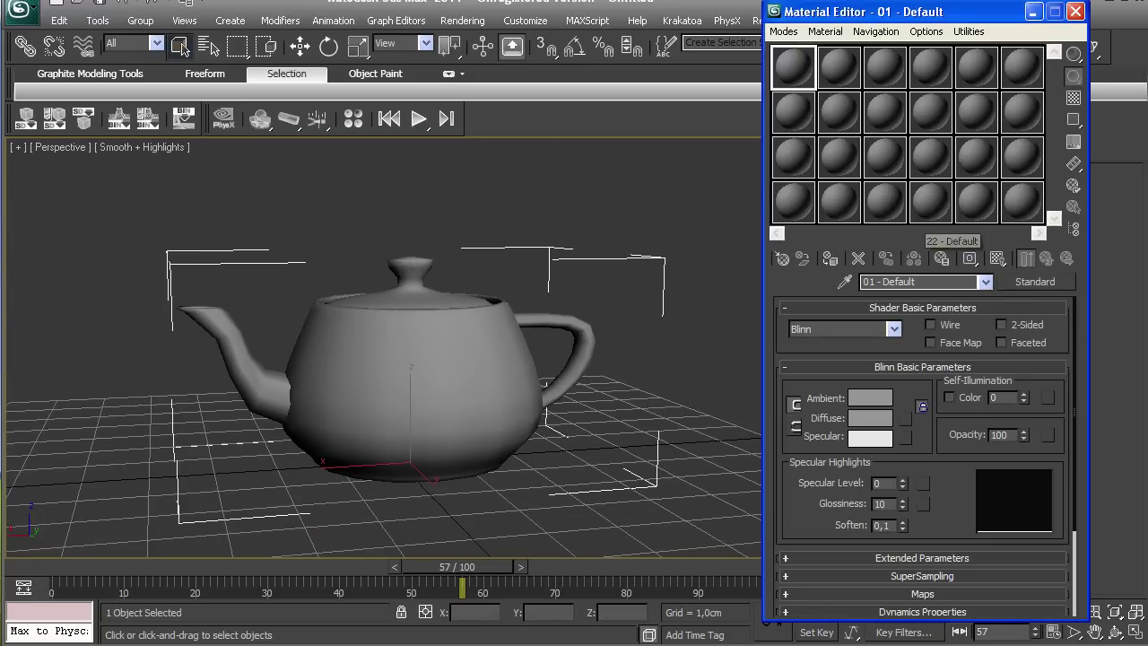
click(1035, 282)
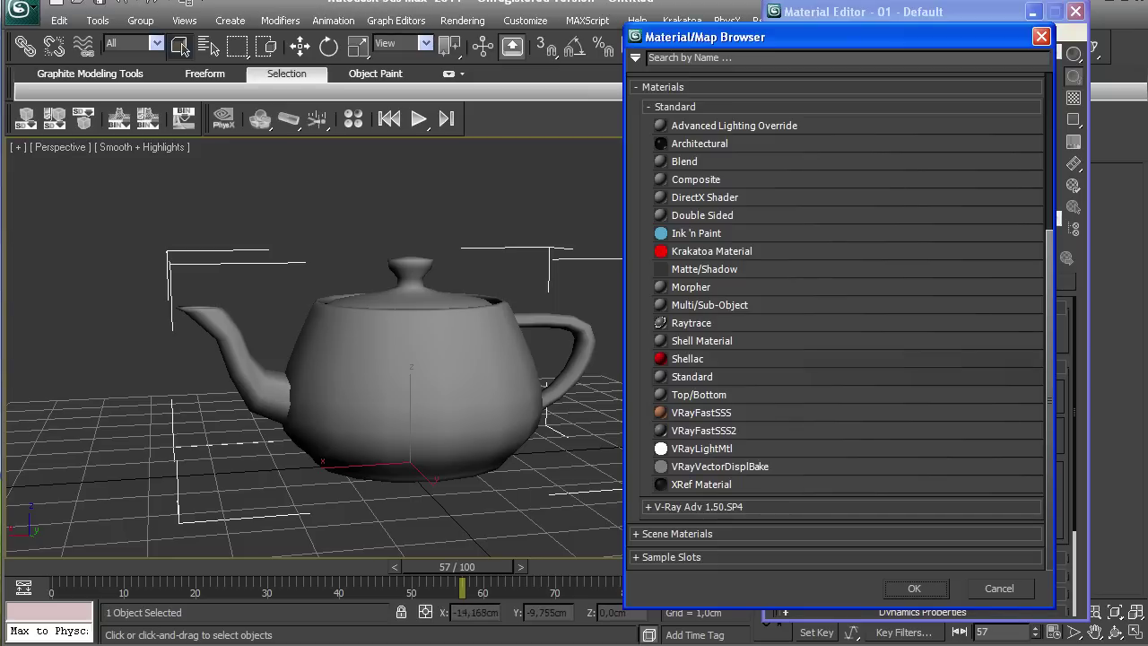
drag(789, 36, 763, 12)
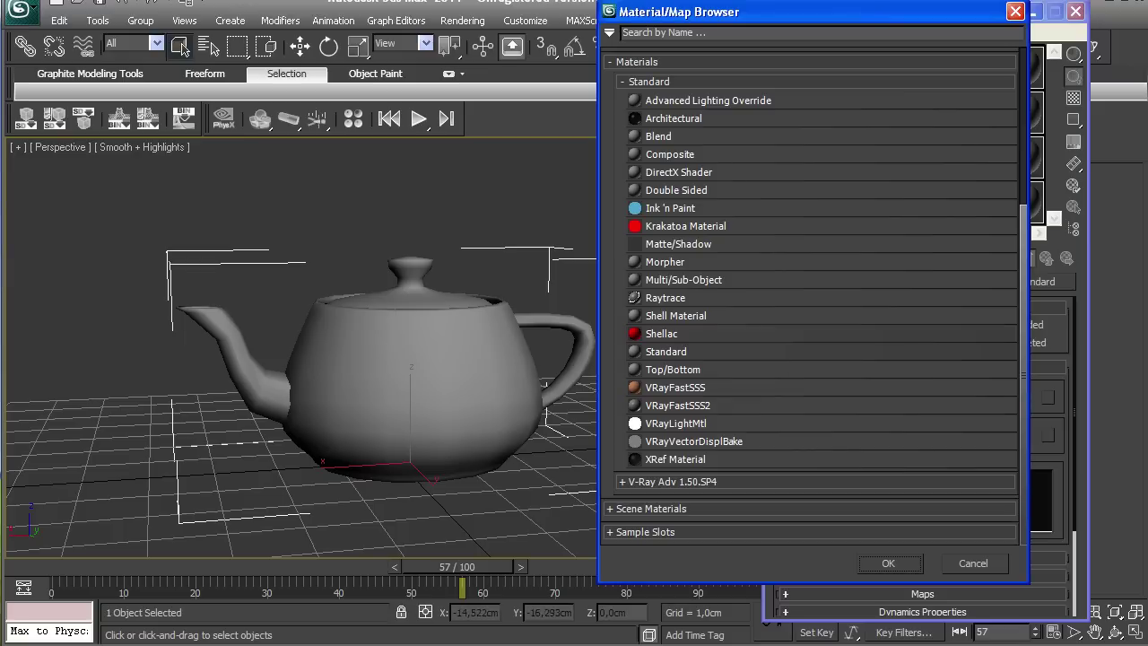
double_click(658, 136)
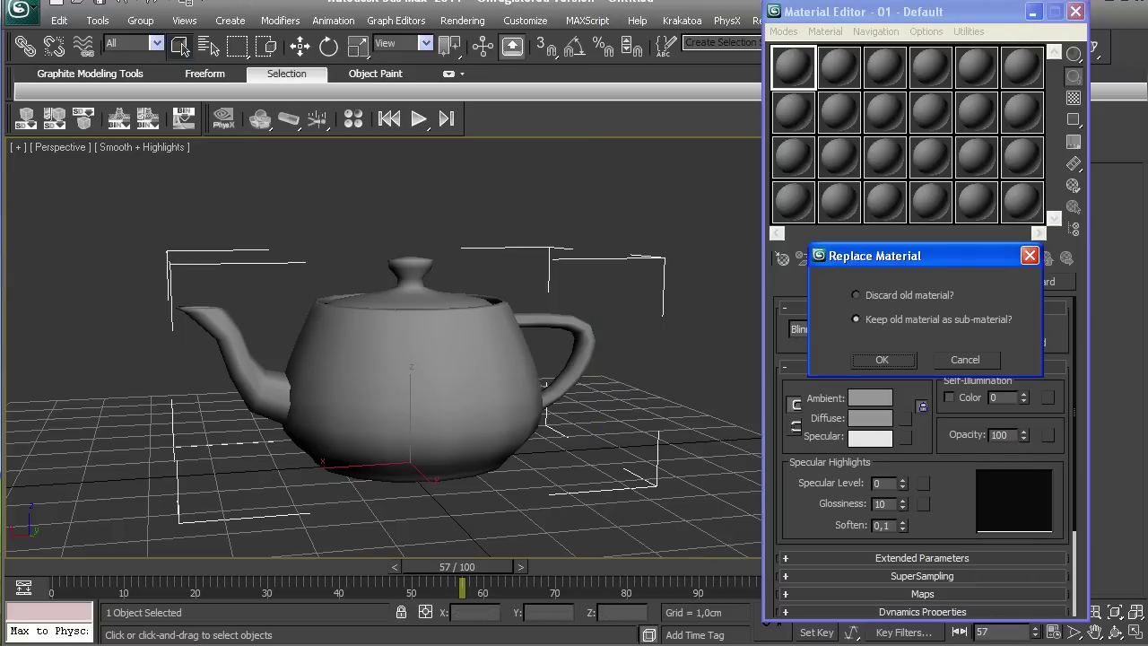
click(882, 359)
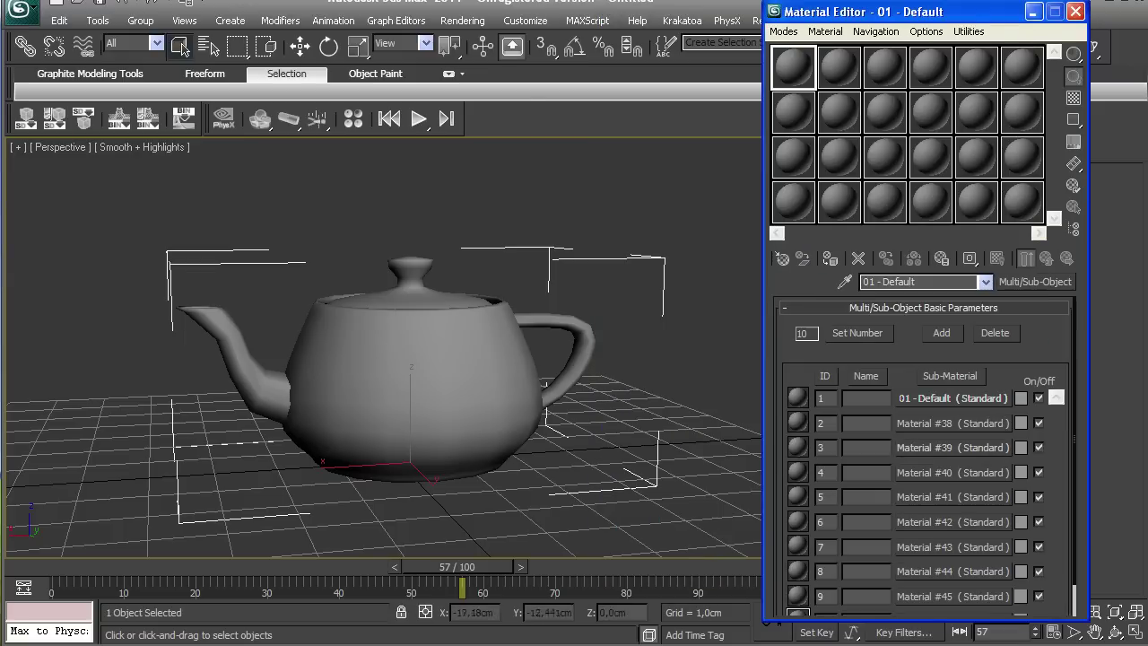
click(855, 335)
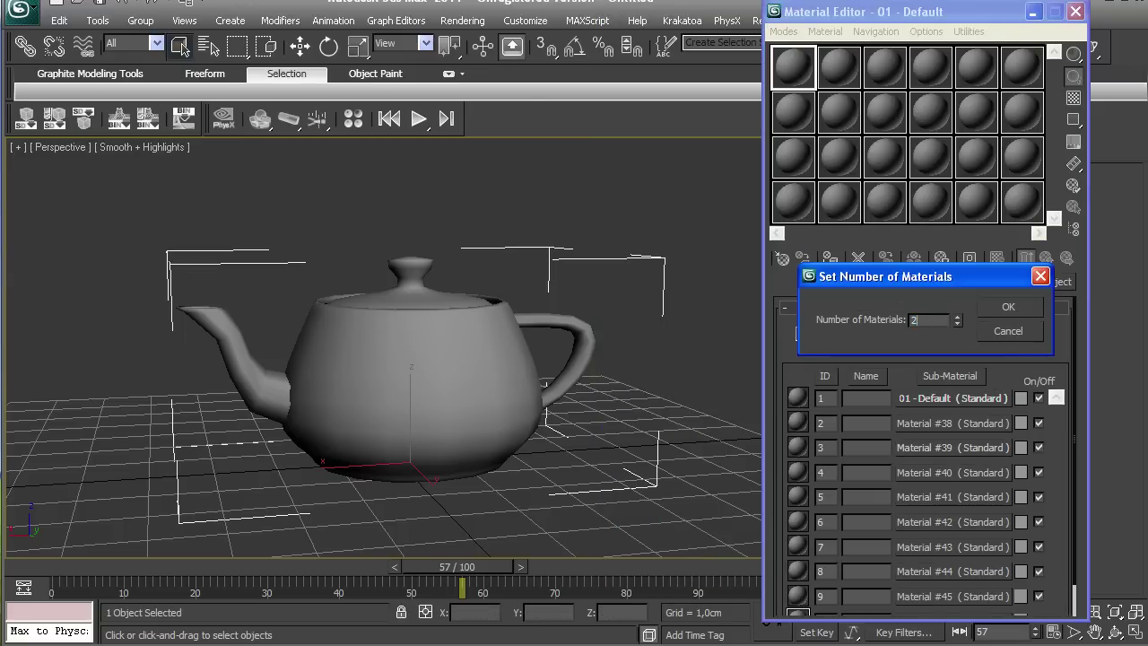
key(Return)
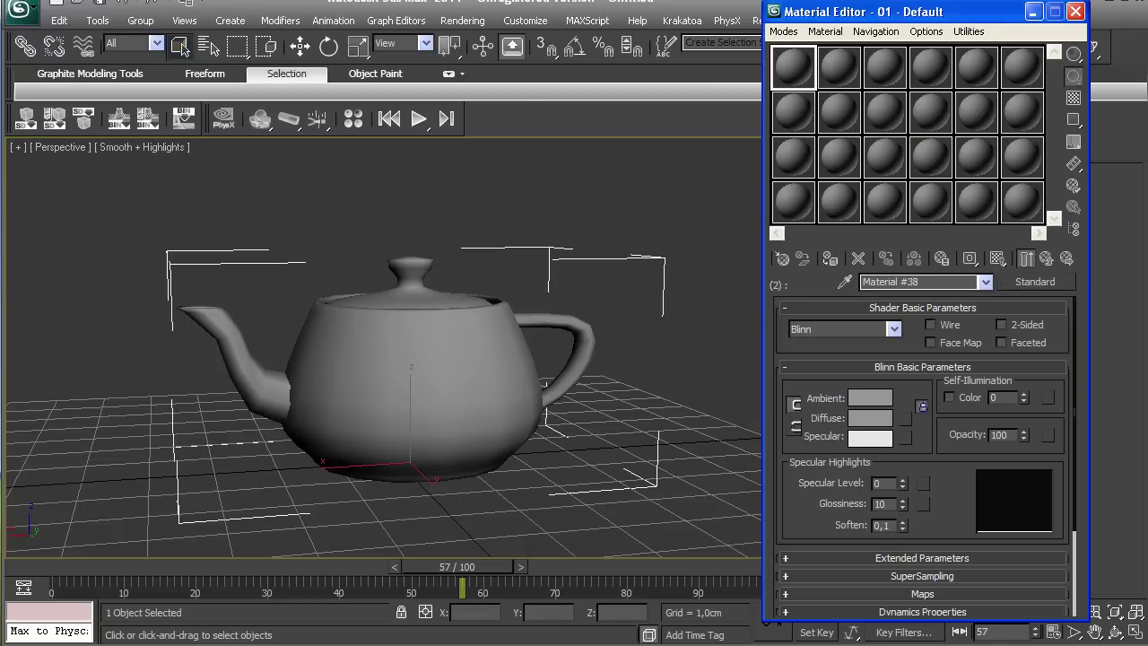
Step: Assign a Gradient Ramp map to the diffuse colour of sub-material 2 and show it in the viewport
scroll(906, 389, down, 2)
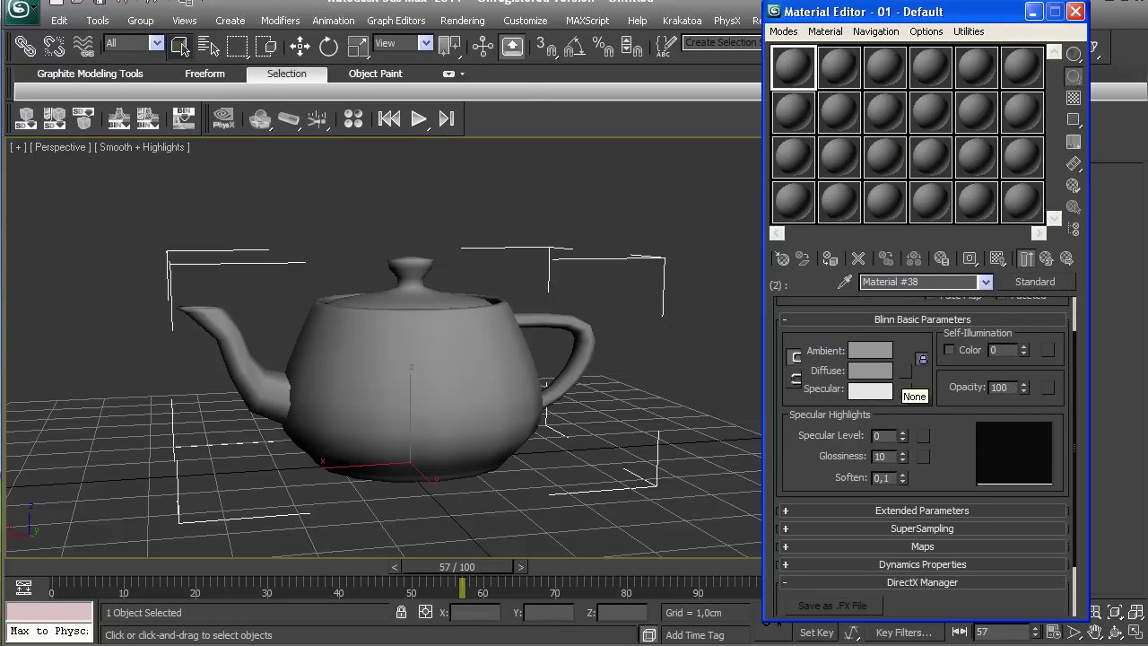
click(904, 388)
double_click(440, 442)
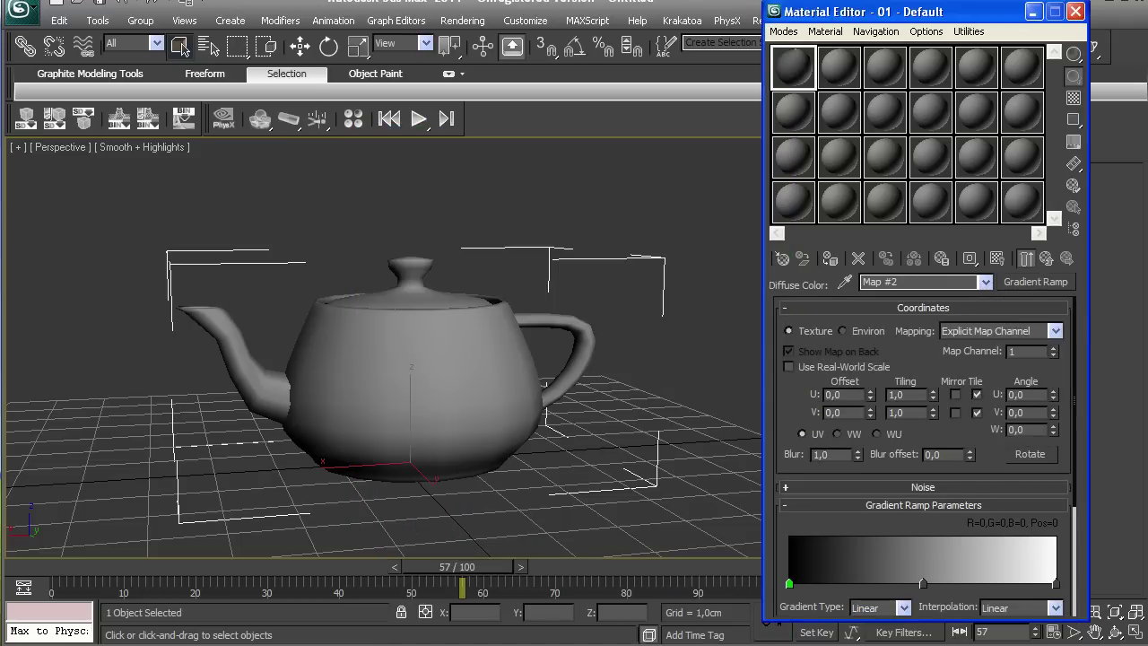
scroll(923, 456, down, 4)
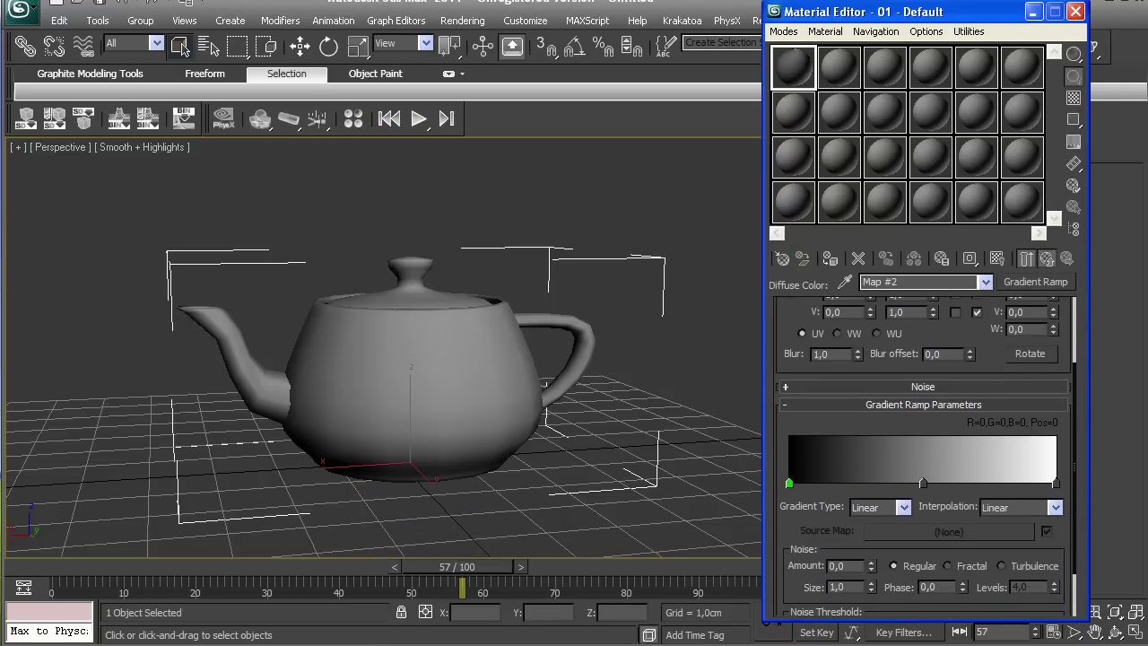
click(1046, 258)
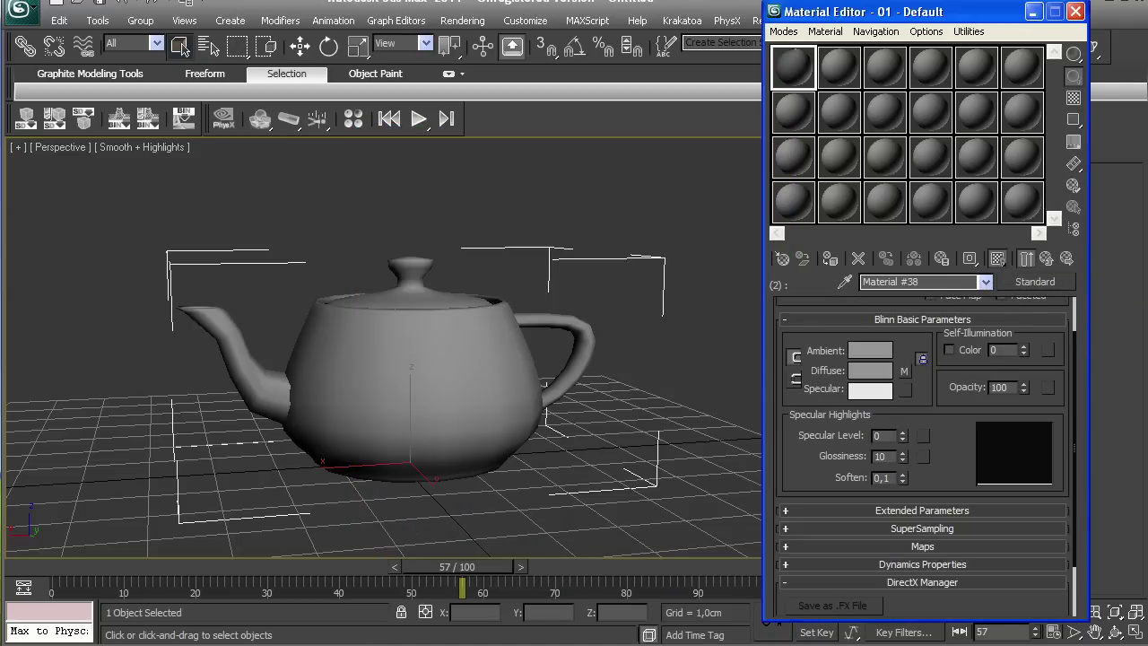
Step: Return to the parent Multi/Sub-Object material and apply it to the teapot
drag(861, 12, 830, 86)
click(1015, 333)
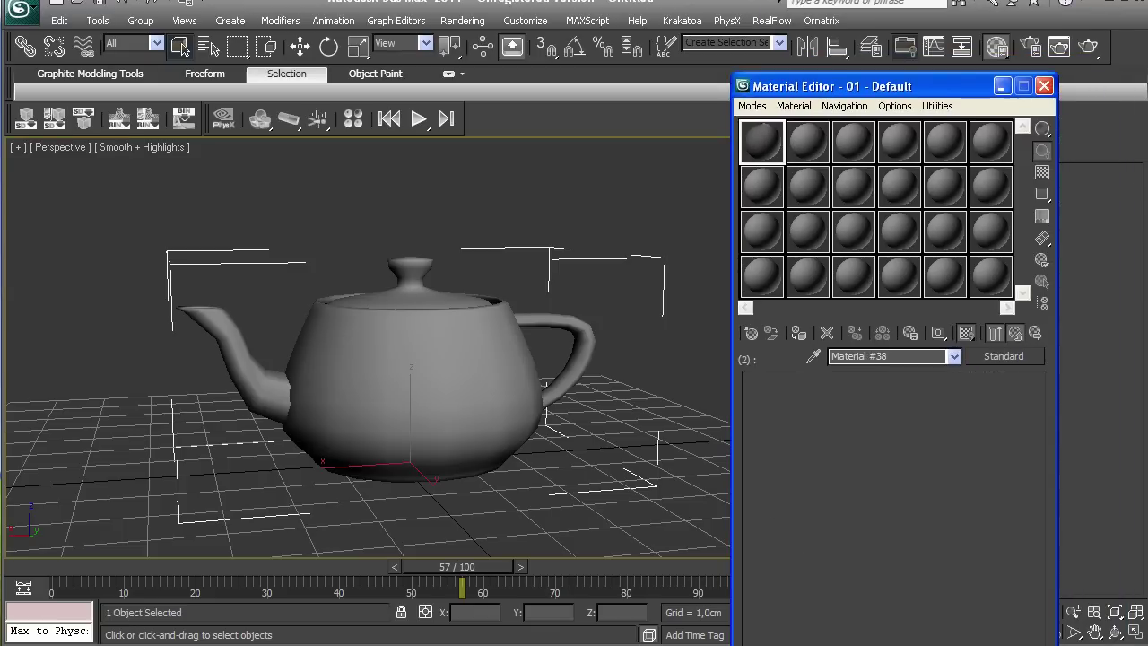
drag(762, 142, 518, 403)
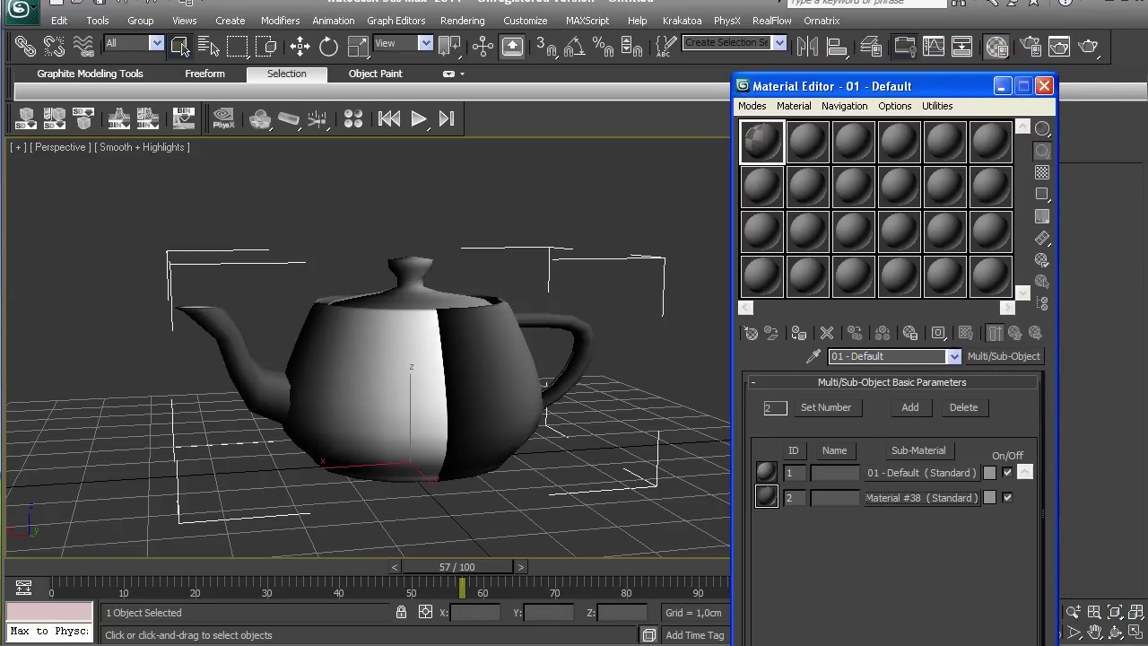
Step: Add a UVW Map modifier to the teapot and align its mapping to the Y axis
drag(852, 86, 1103, 92)
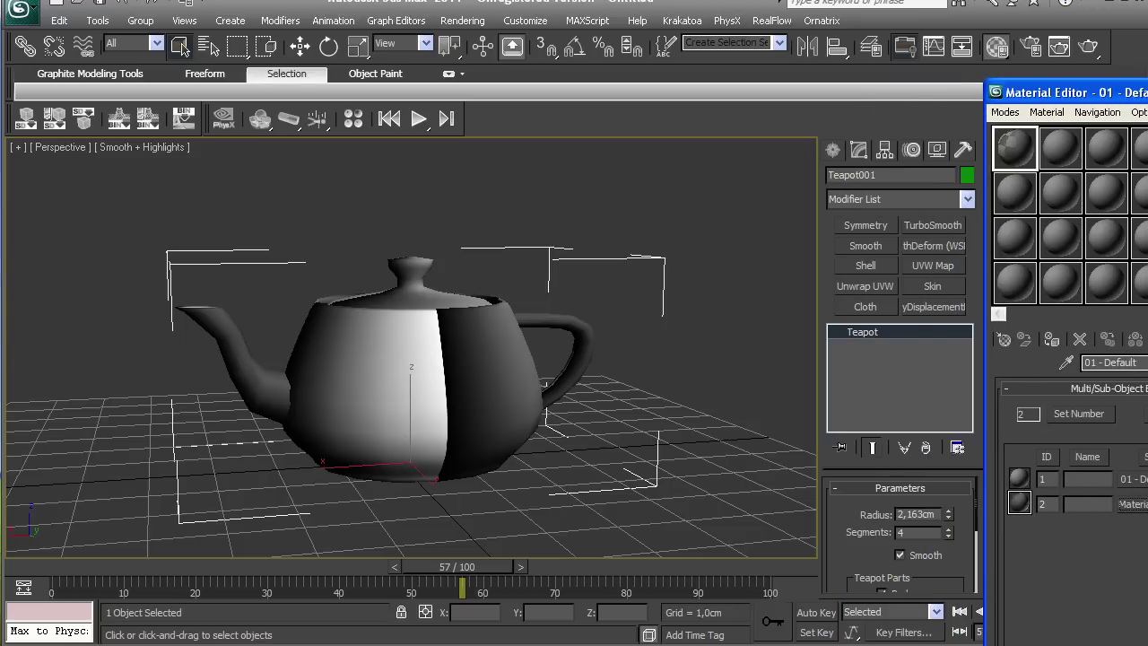
click(932, 266)
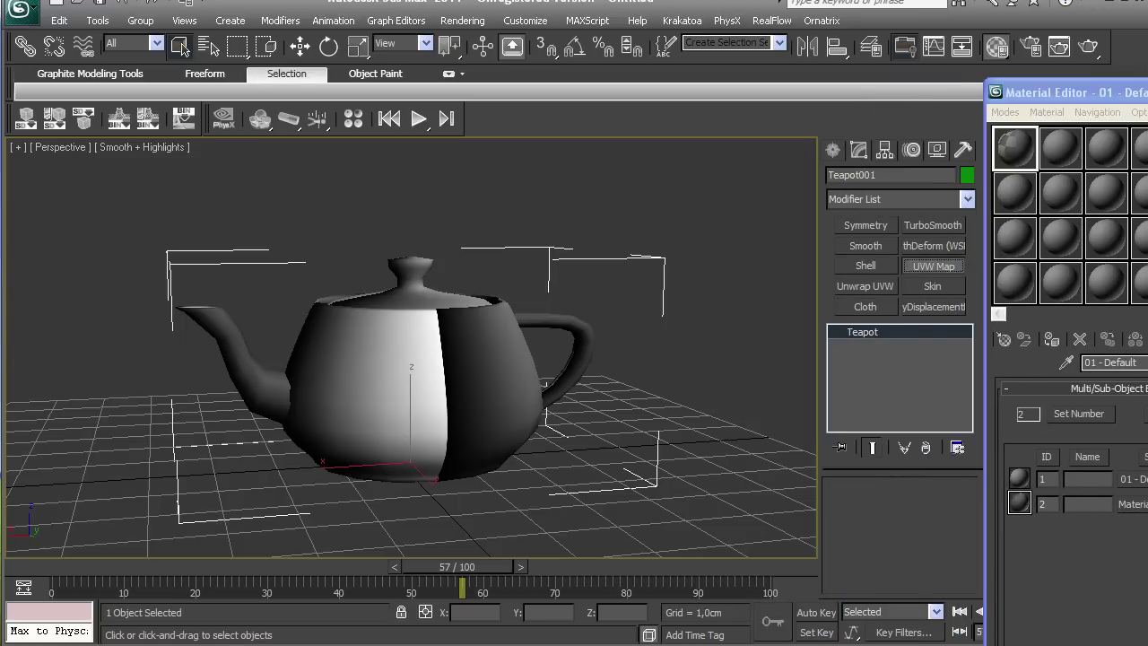
scroll(899, 538, down, 5)
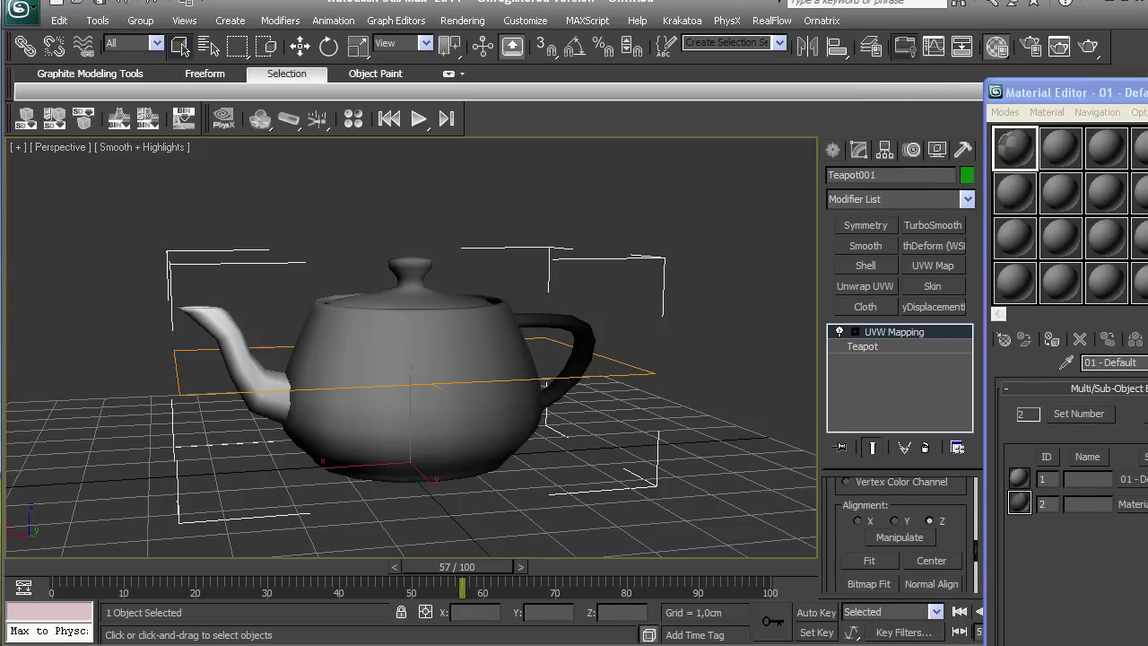
click(894, 506)
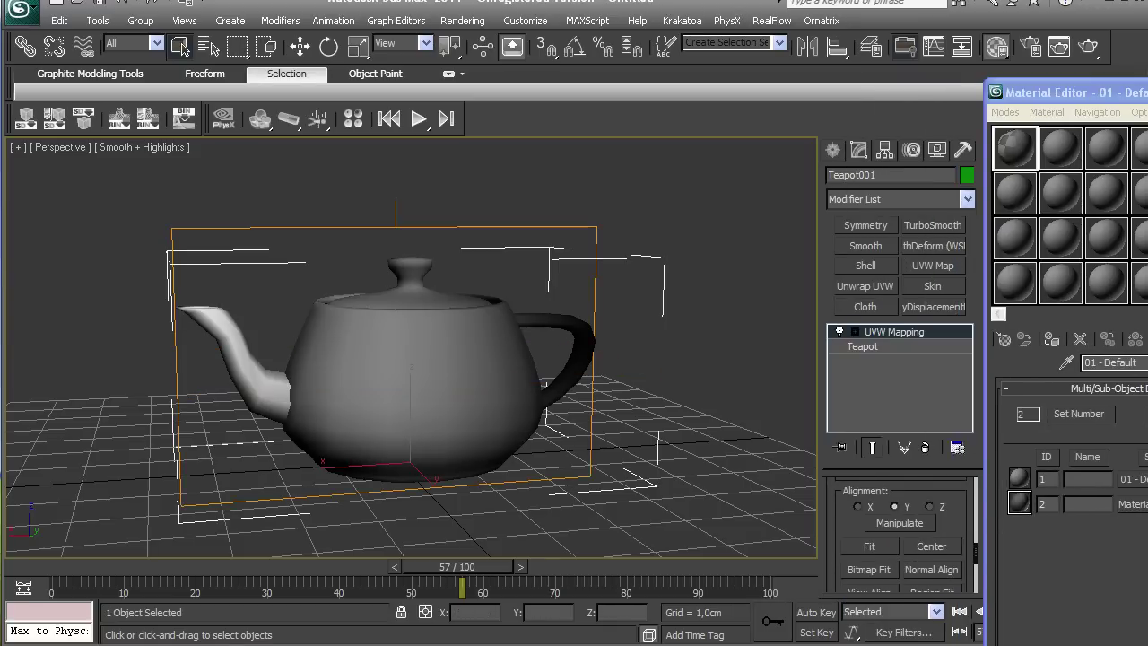
Step: Open the Gradient Ramp map of sub-material 2 and set its middle flag, at position 50, to white
drag(1076, 93, 717, 22)
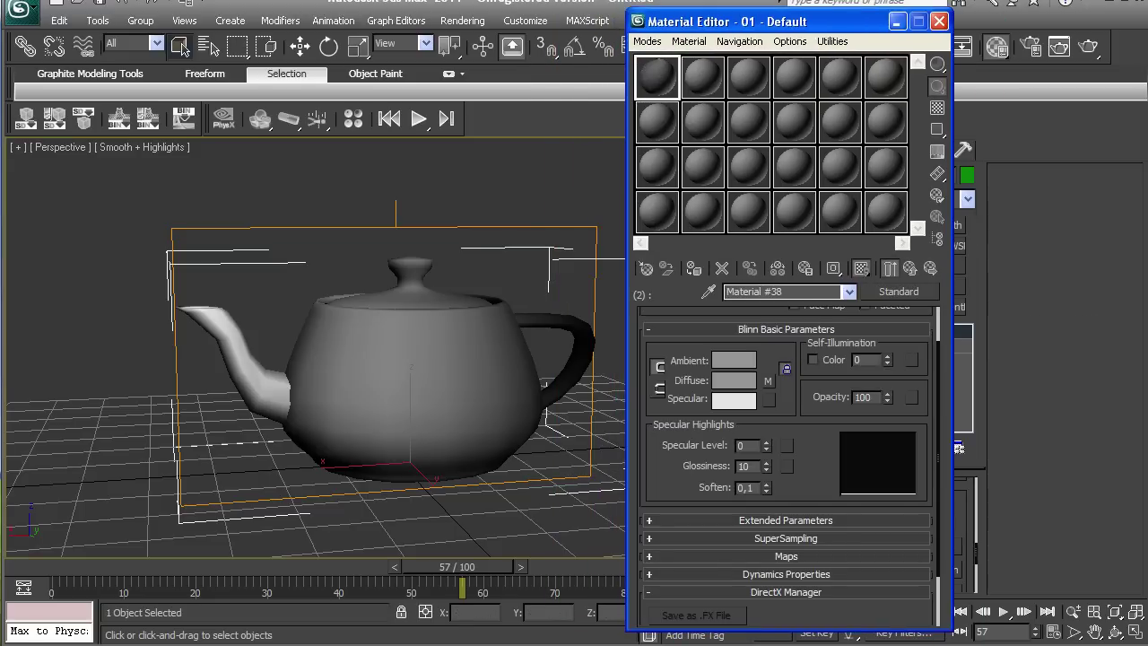
scroll(768, 359, down, 1)
click(769, 359)
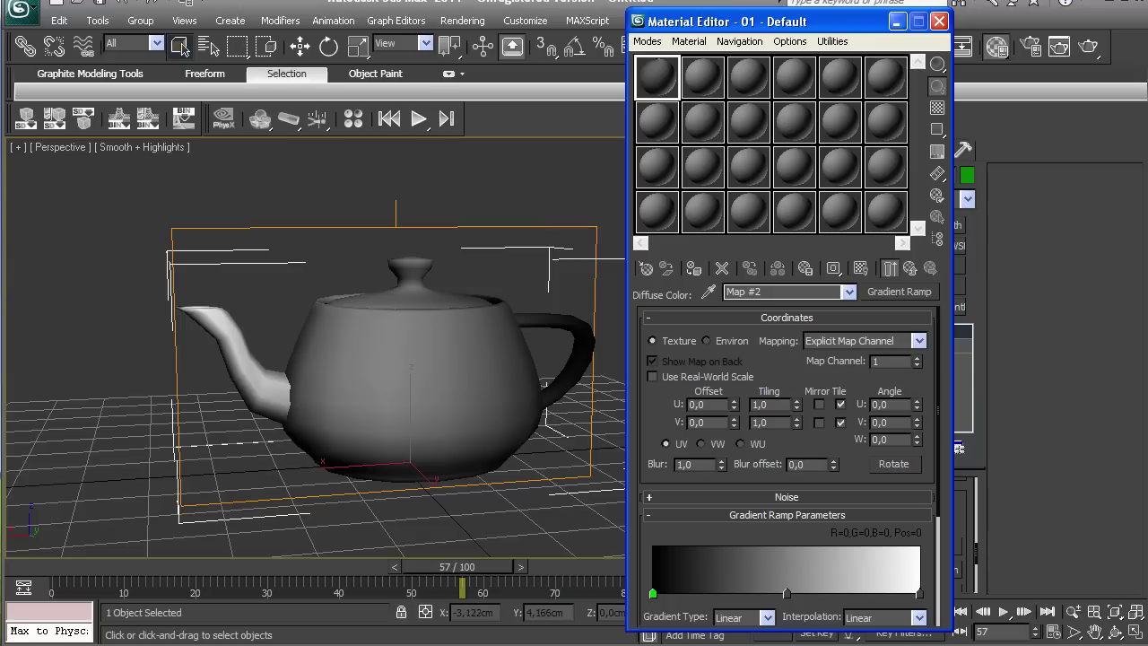
drag(771, 482, 771, 346)
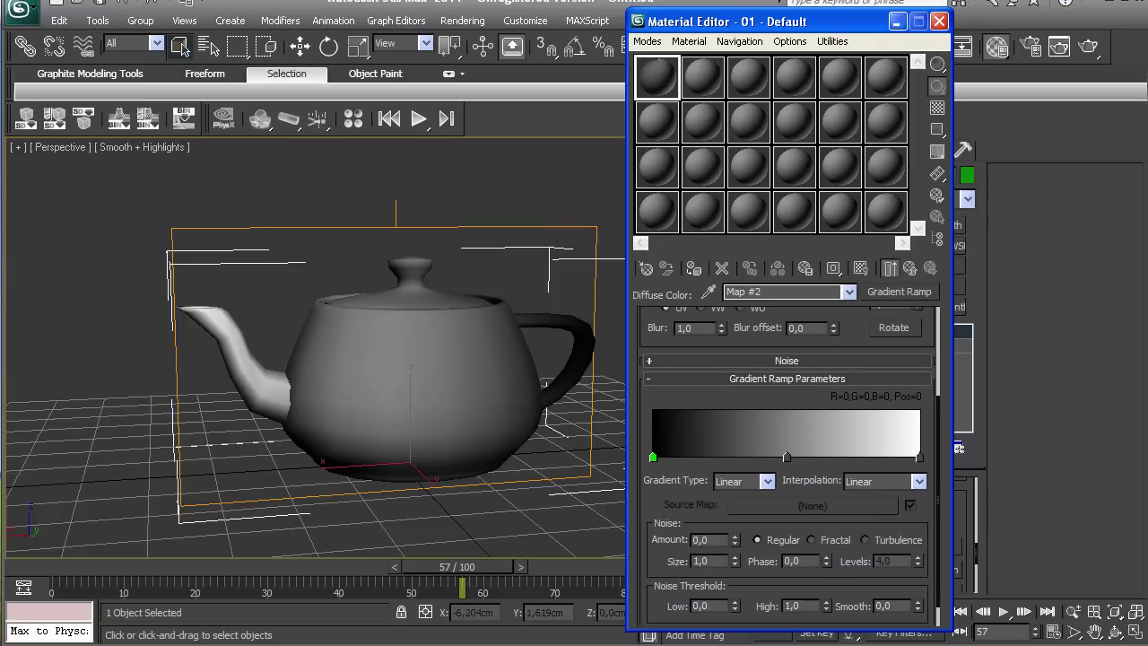
double_click(787, 457)
drag(527, 186, 527, 254)
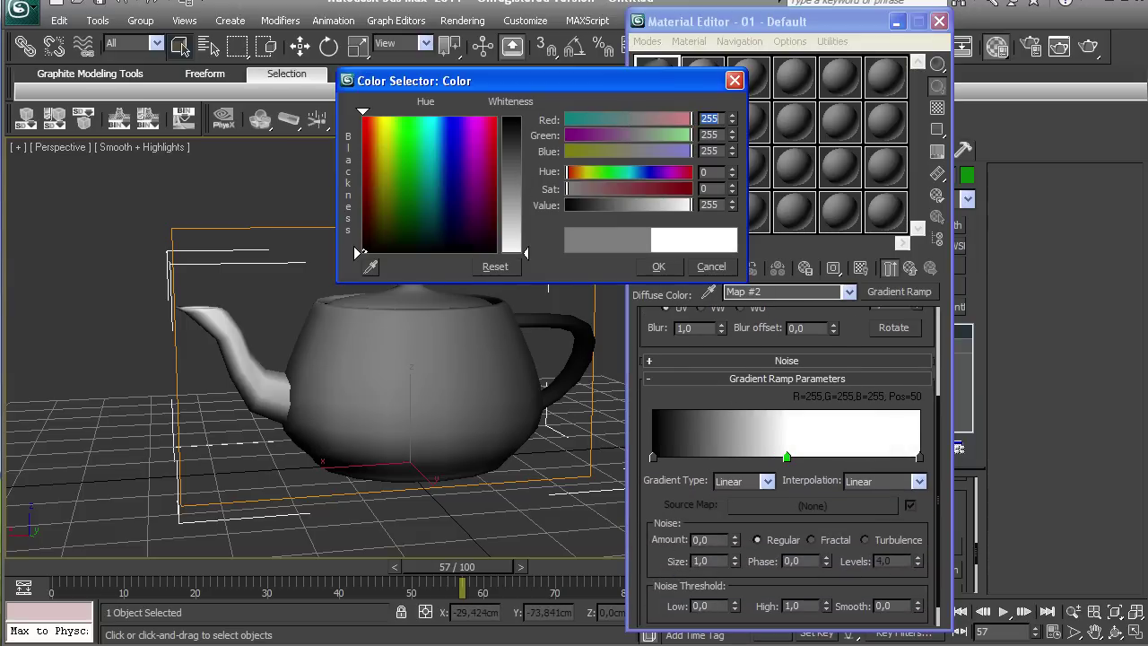
click(658, 266)
Step: Set the gradient's start flag to white and cluster the inner flags close to the start, the last at position 7
double_click(653, 457)
drag(526, 117, 526, 254)
click(658, 266)
drag(787, 458, 672, 457)
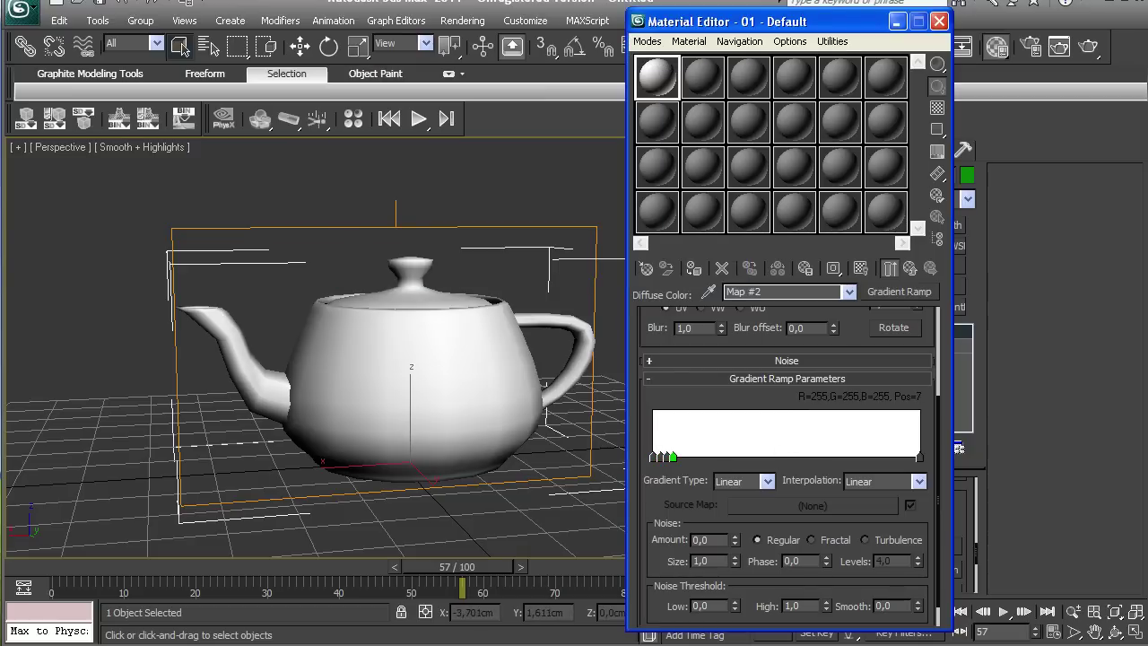
Step: Enable automatic keyframing and, at frame 10, set the gradient's start flag to black
key(n)
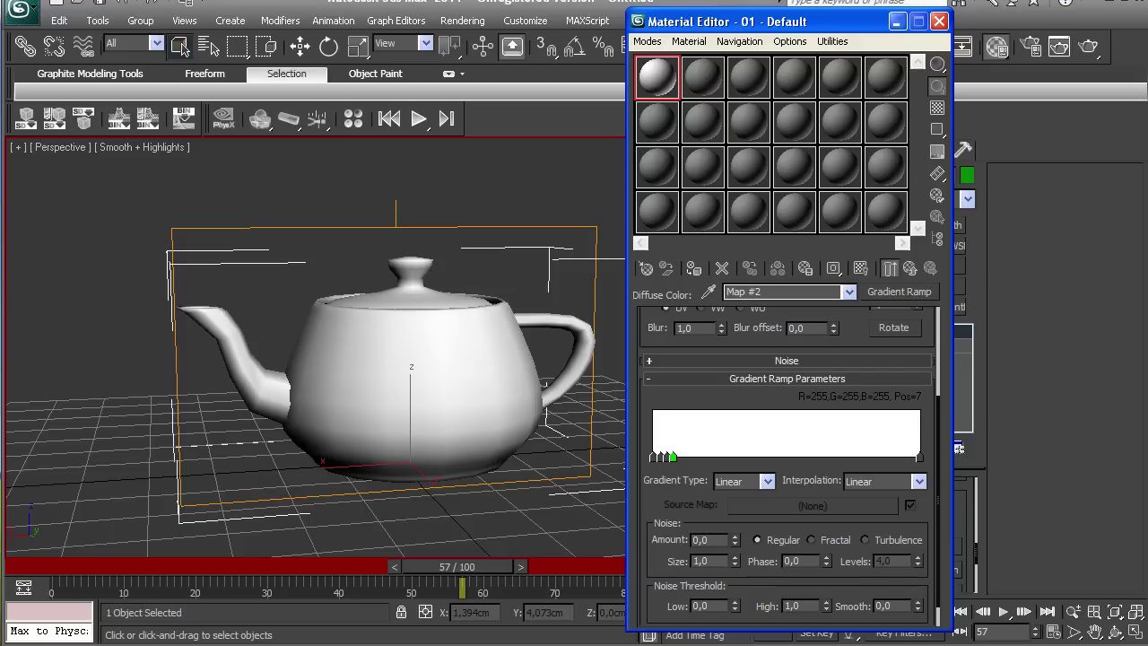
drag(458, 566, 137, 567)
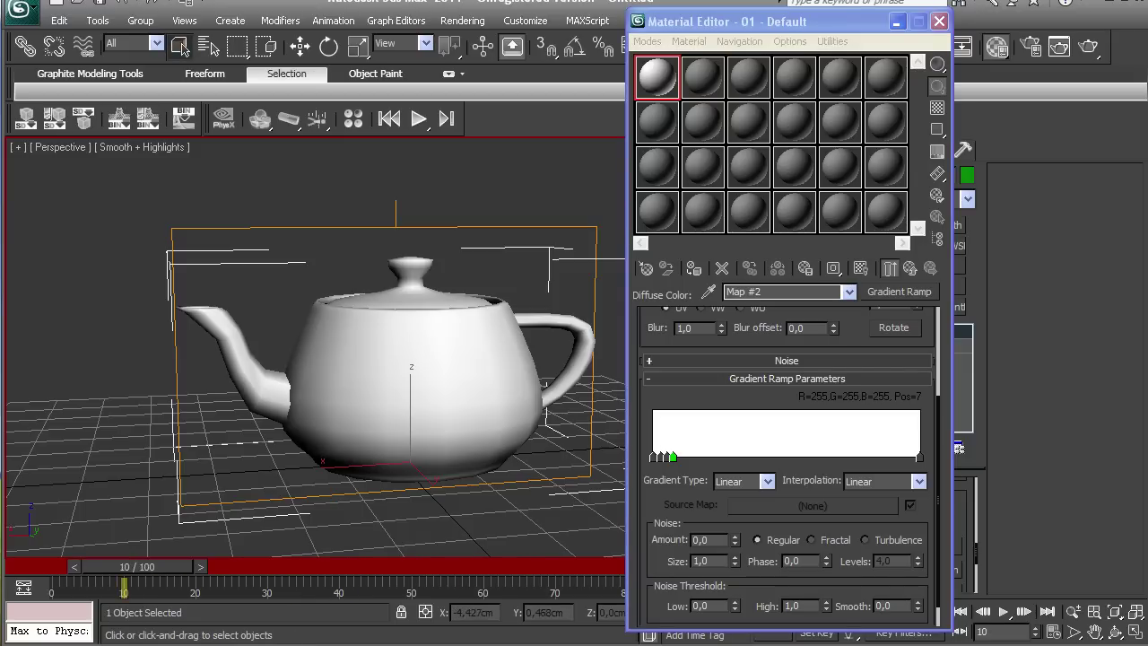
double_click(653, 457)
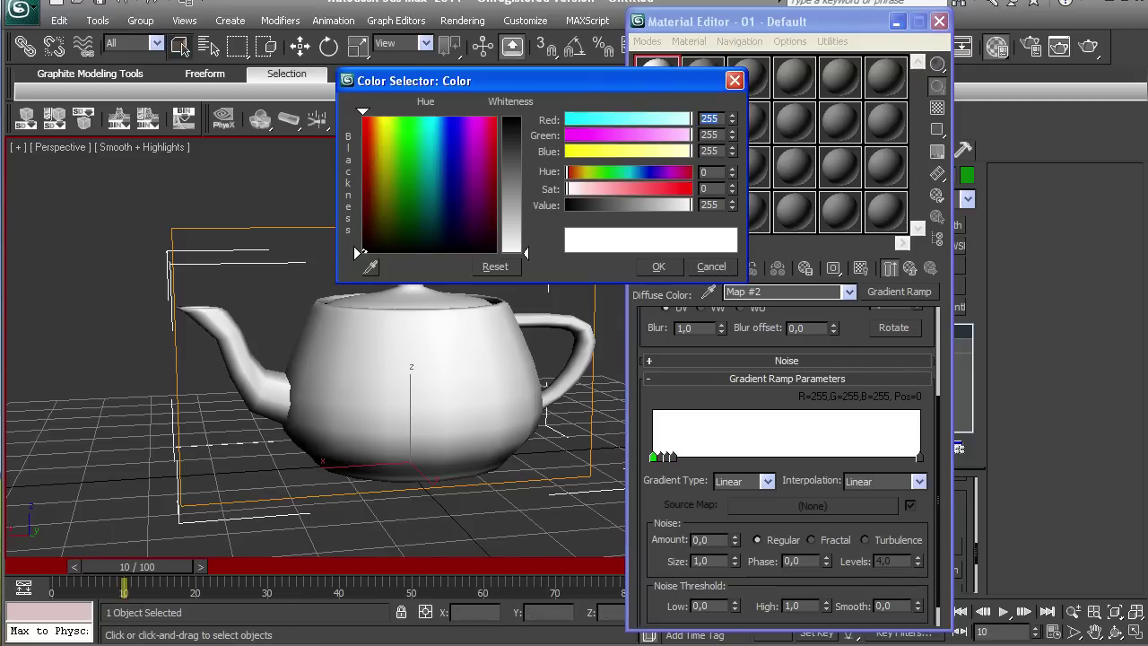
drag(526, 254, 526, 116)
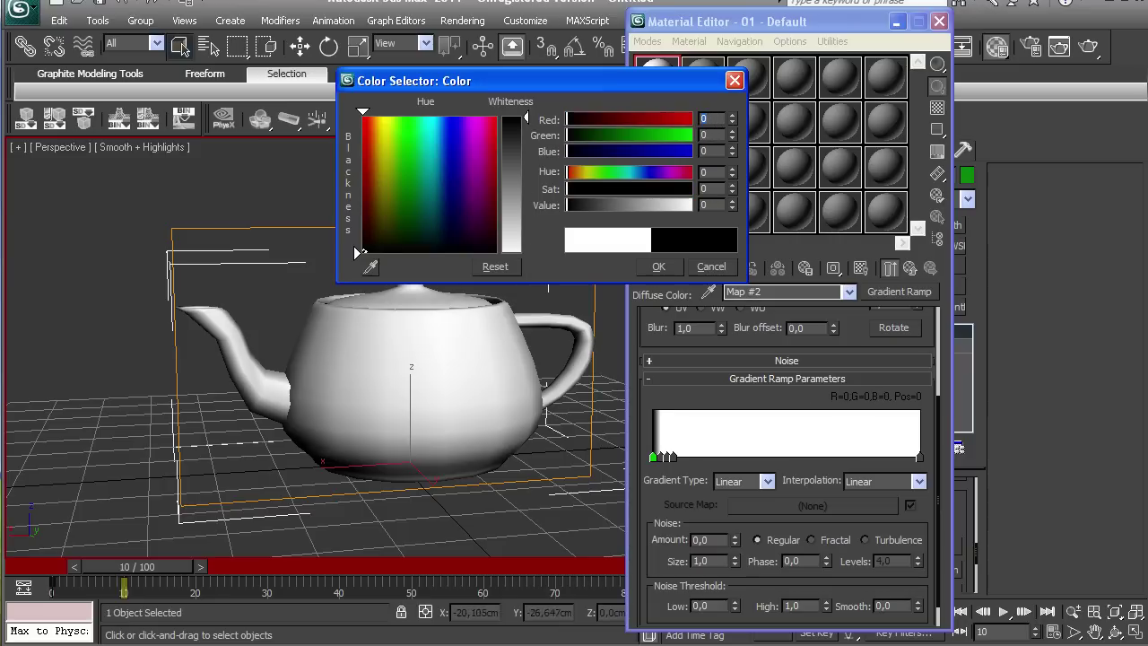
click(658, 266)
Step: At frame 9, set the gradient's start flag to white
drag(137, 567, 131, 567)
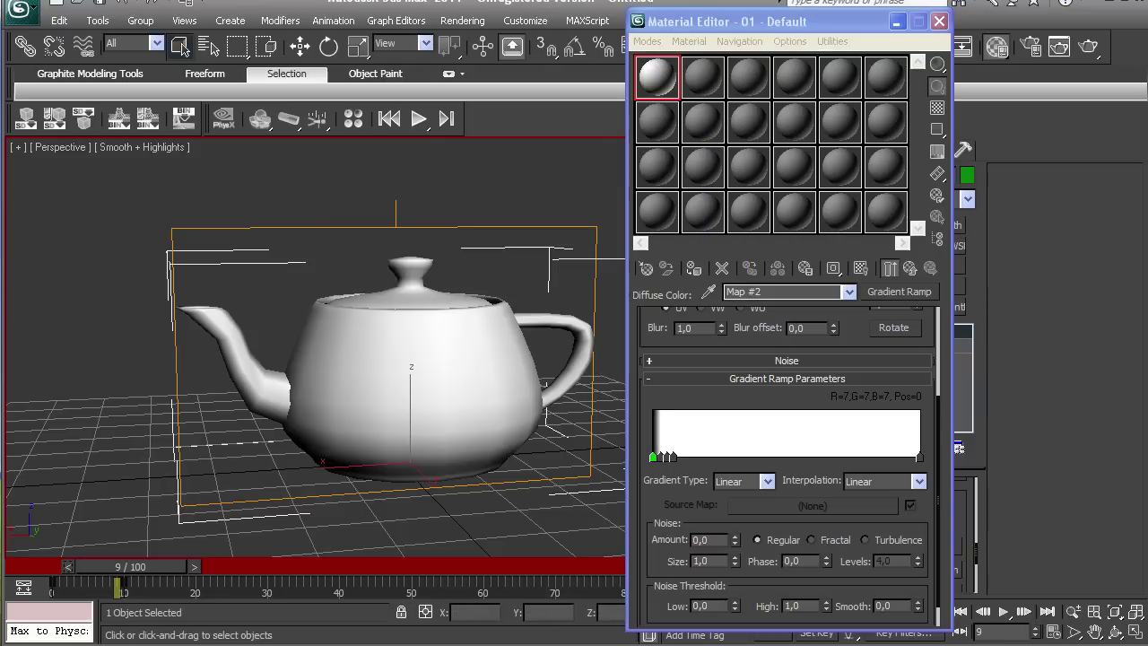
double_click(652, 458)
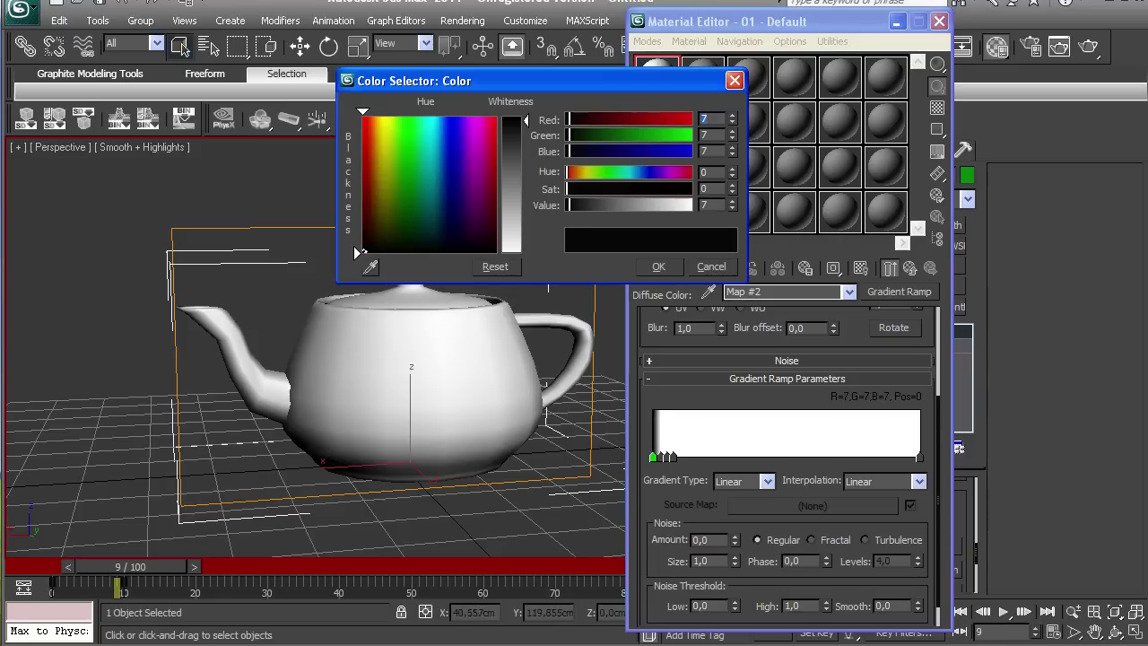
drag(526, 118, 526, 253)
click(658, 266)
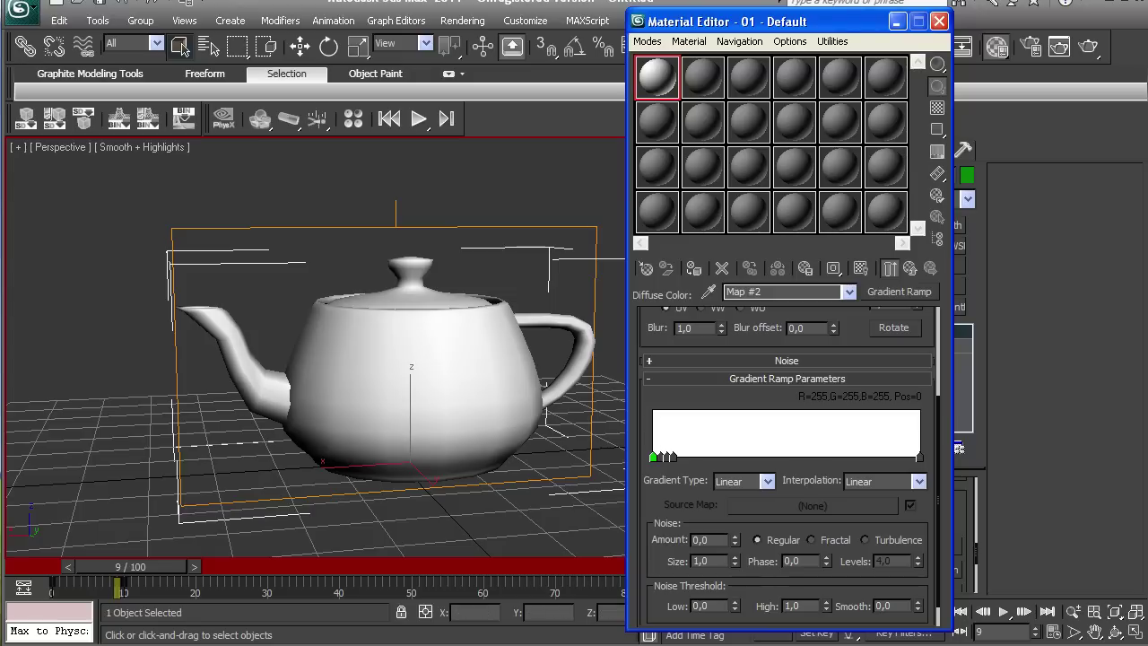
Step: At frame 11, set the gradient flag at position 3 to black
click(196, 567)
click(201, 566)
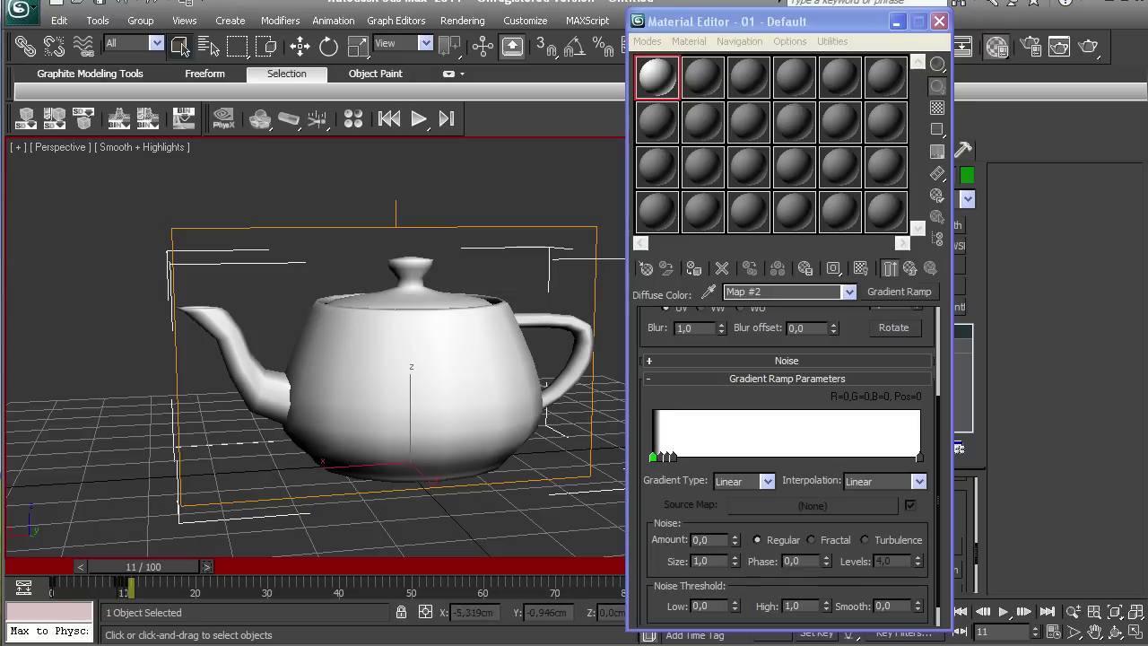
click(661, 457)
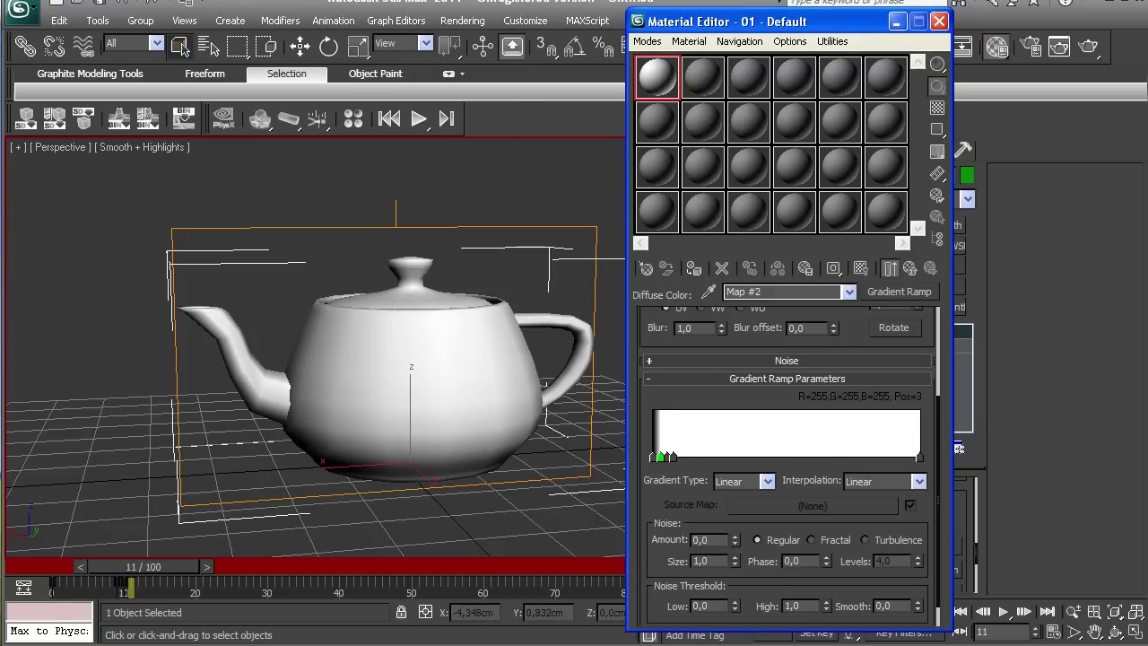
double_click(661, 457)
drag(357, 117, 360, 252)
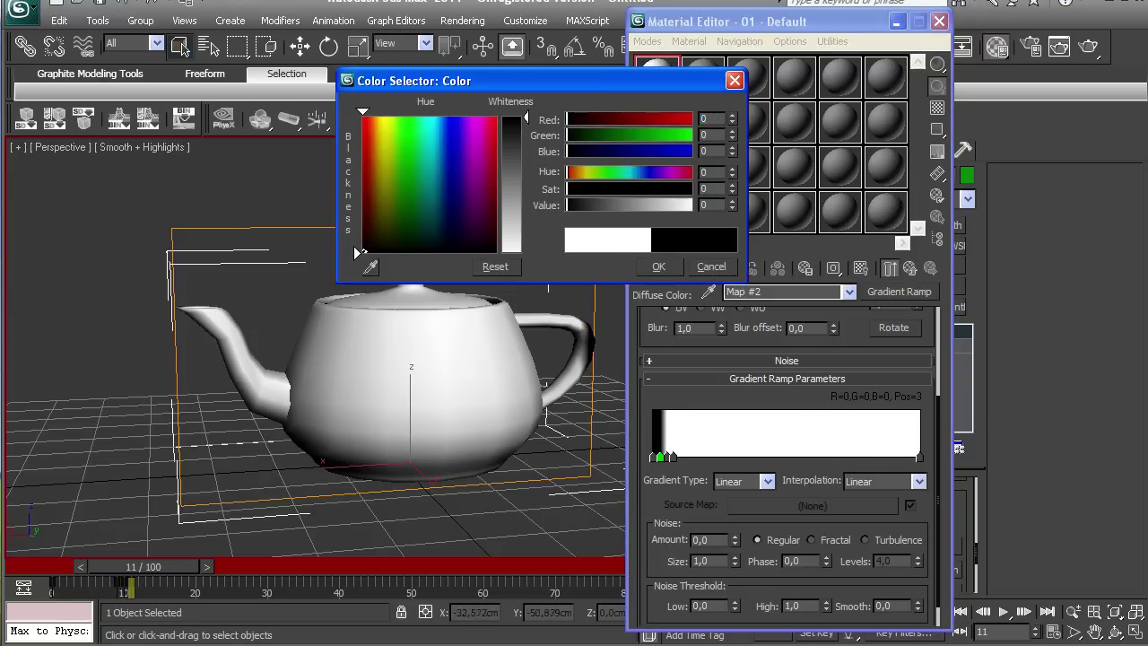
click(658, 266)
Step: At frame 10, set the gradient flag at position 3 to white
click(81, 567)
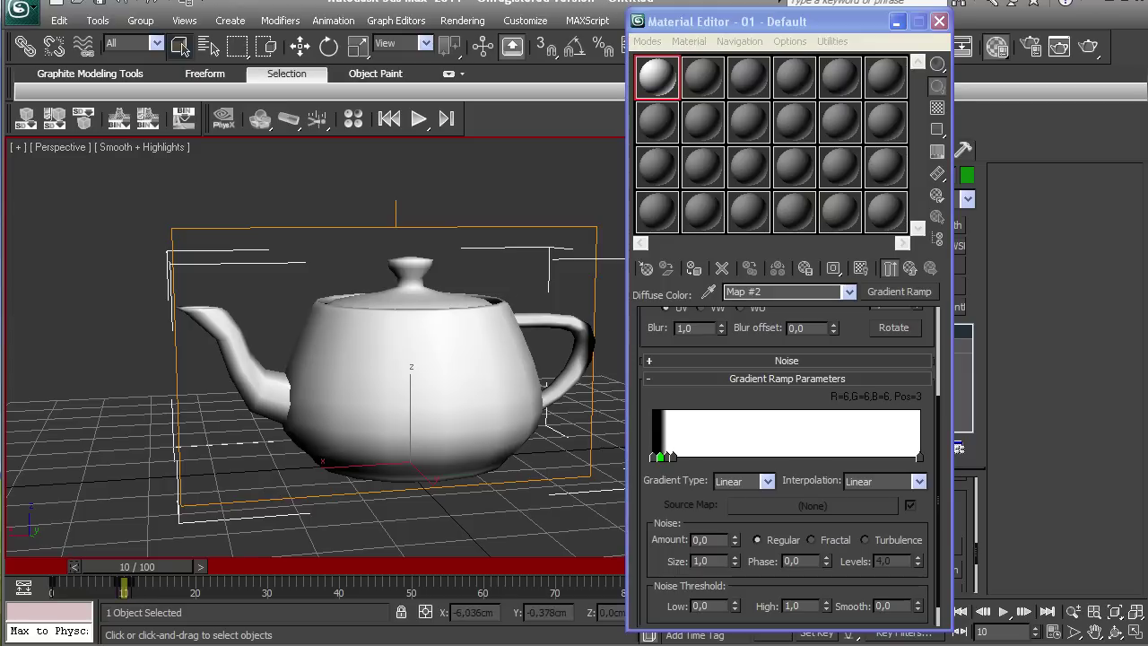
drag(660, 457, 656, 457)
right_click(655, 457)
click(685, 528)
click(660, 457)
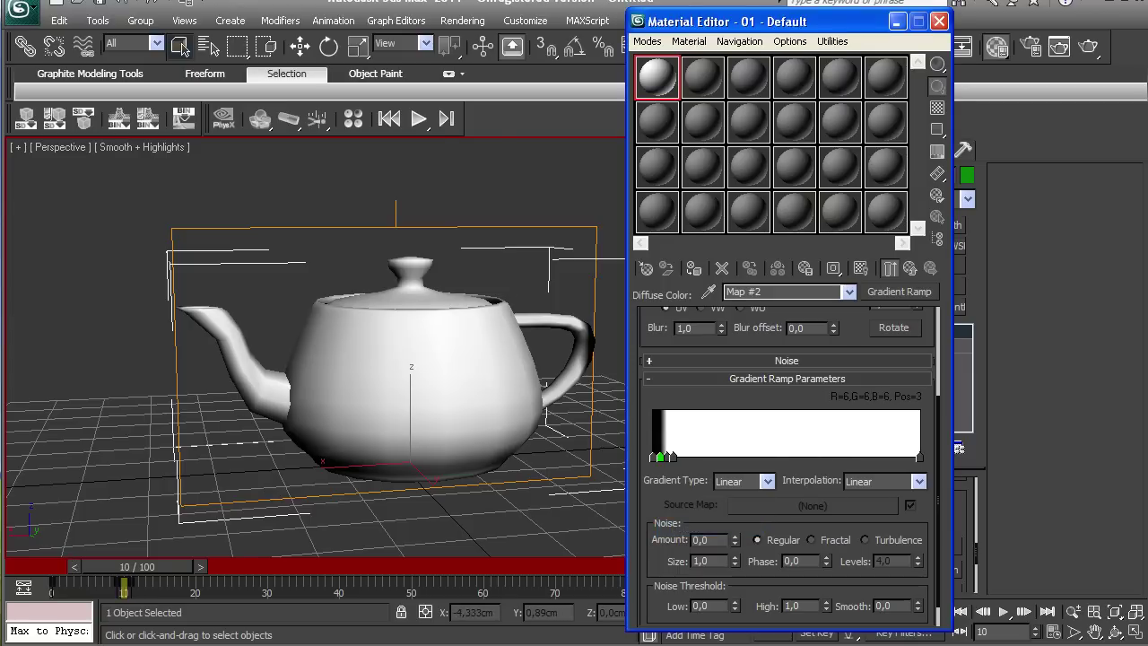
double_click(660, 458)
drag(527, 118, 527, 255)
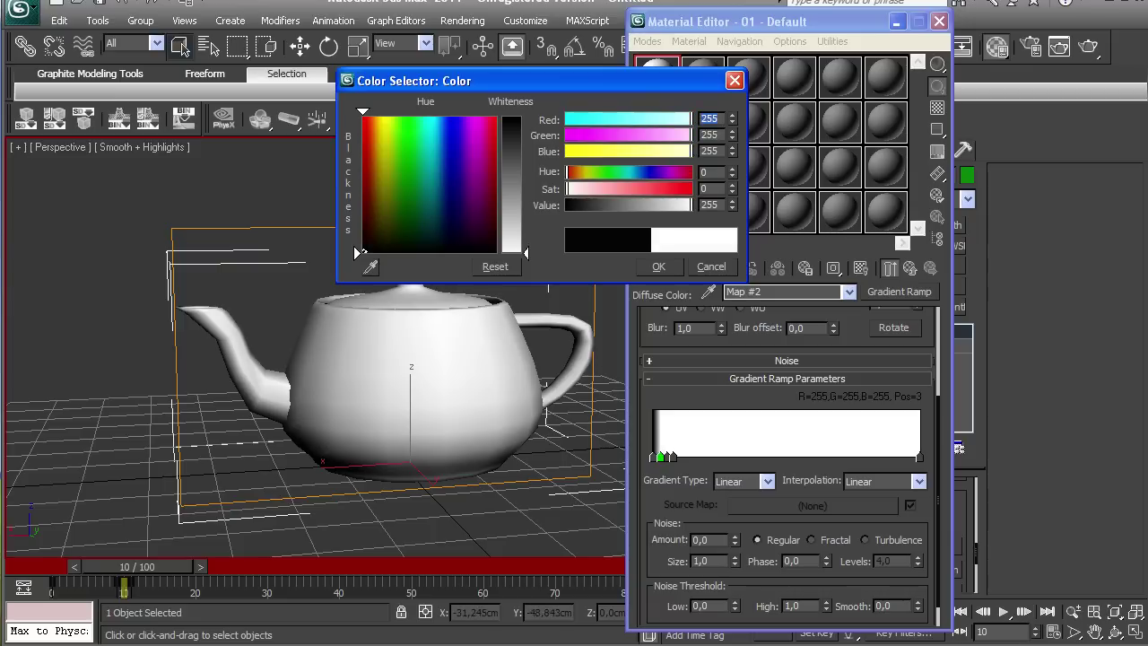
click(658, 267)
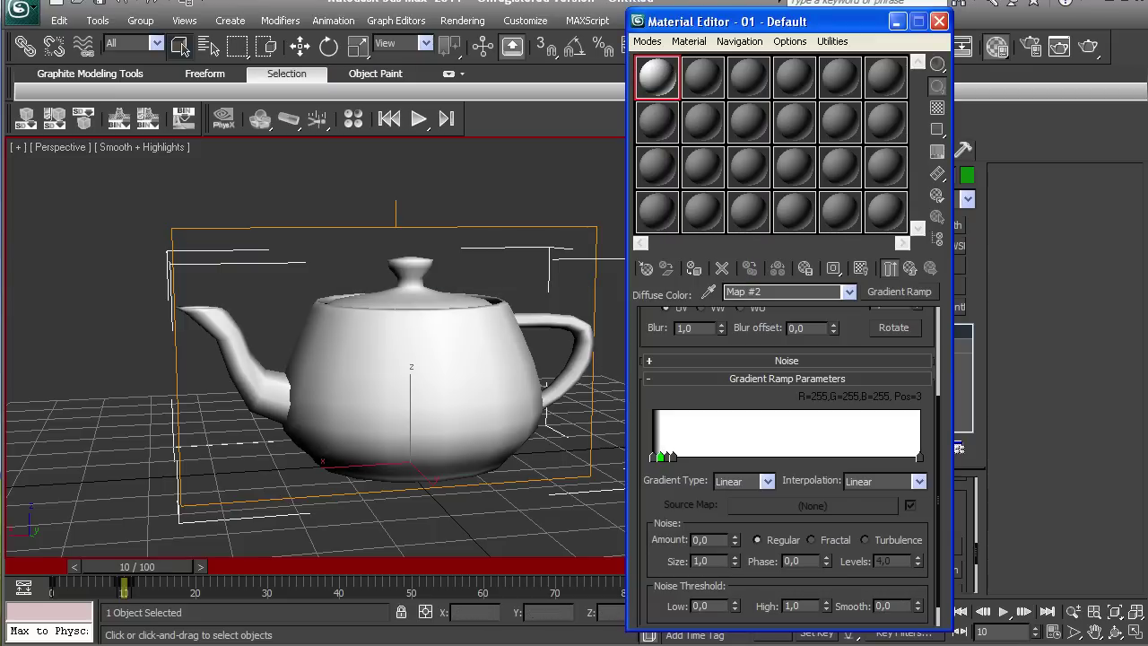
Step: At frame 12, set the gradient flag at position 5 to black
click(201, 567)
click(206, 566)
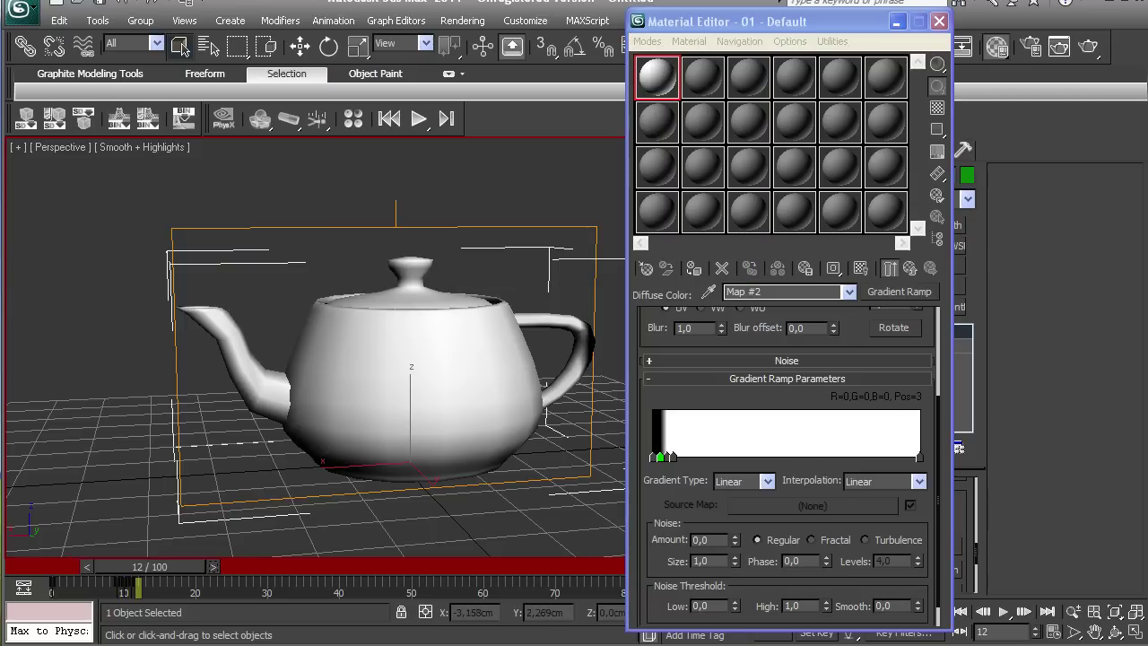
click(667, 456)
double_click(666, 457)
drag(689, 205, 567, 205)
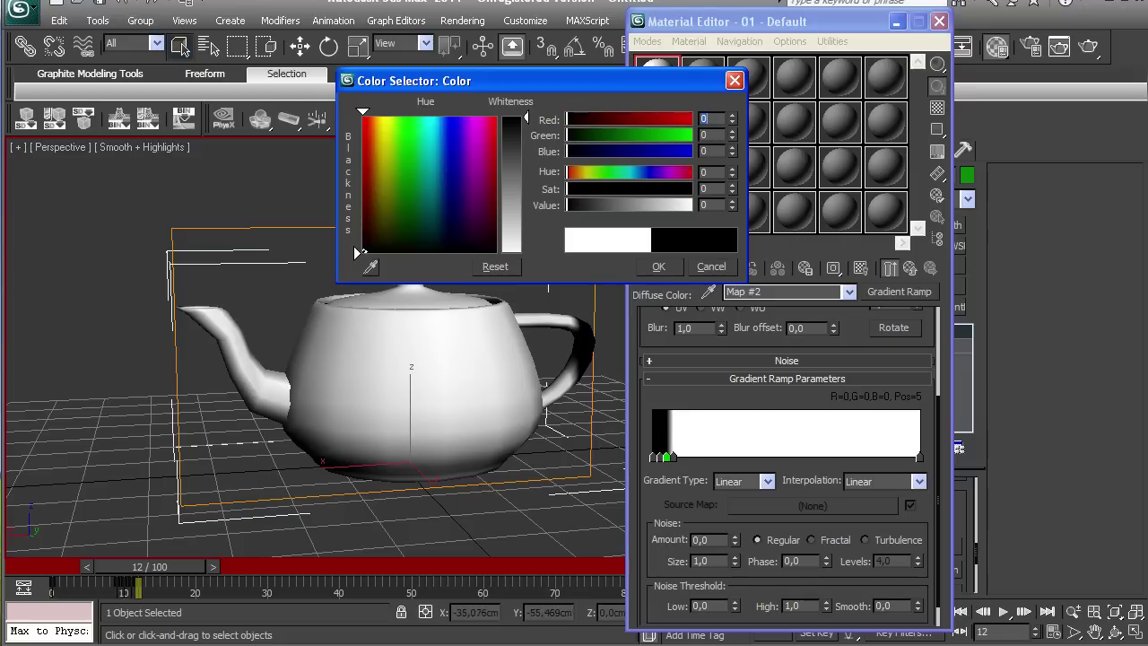
click(658, 266)
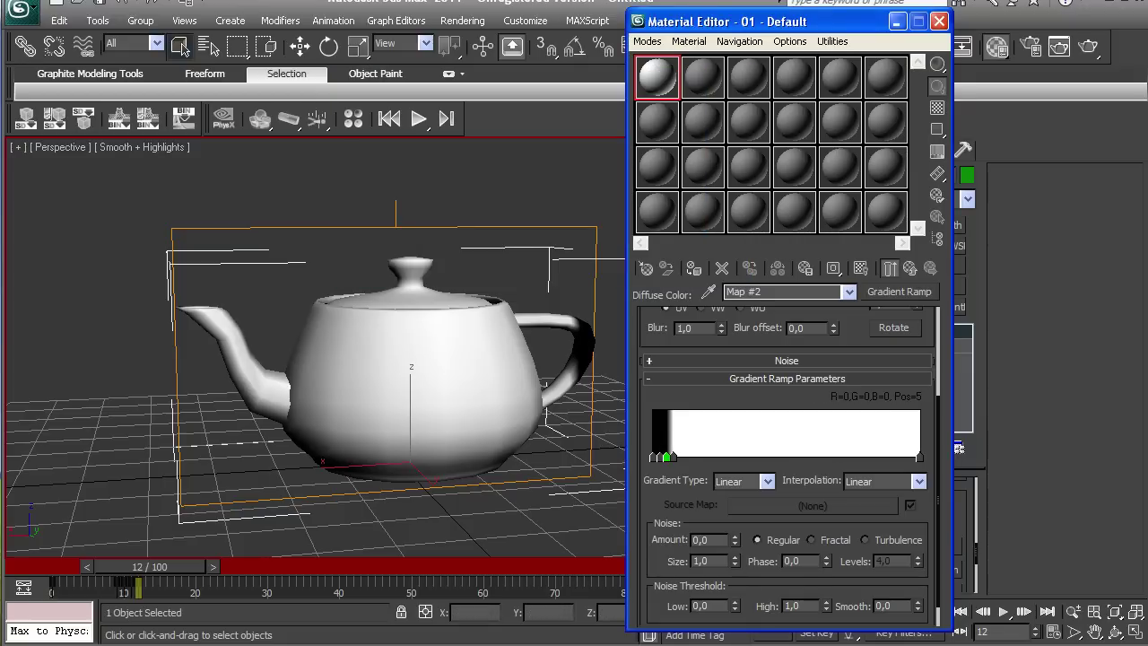
Step: At frame 11, set the gradient flag at position 5 to white
click(87, 567)
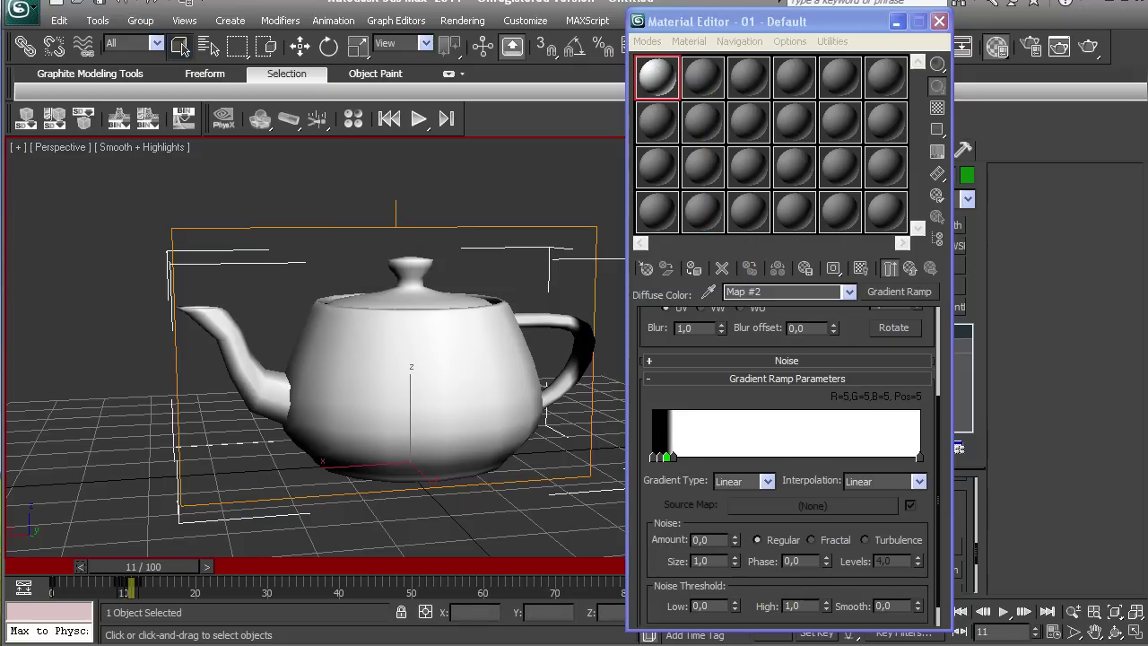
double_click(666, 457)
drag(527, 119, 526, 254)
click(659, 266)
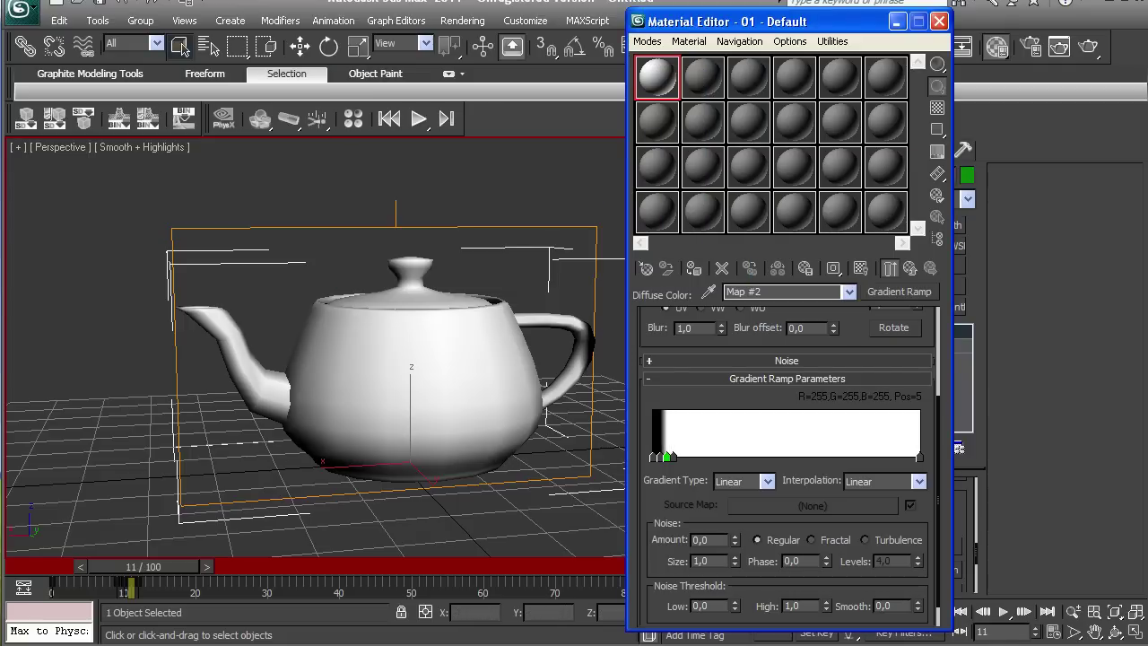
Step: At frame 29, move the white inner flag to position 44 and the two black inner flags just before it, the first at 41
click(207, 567)
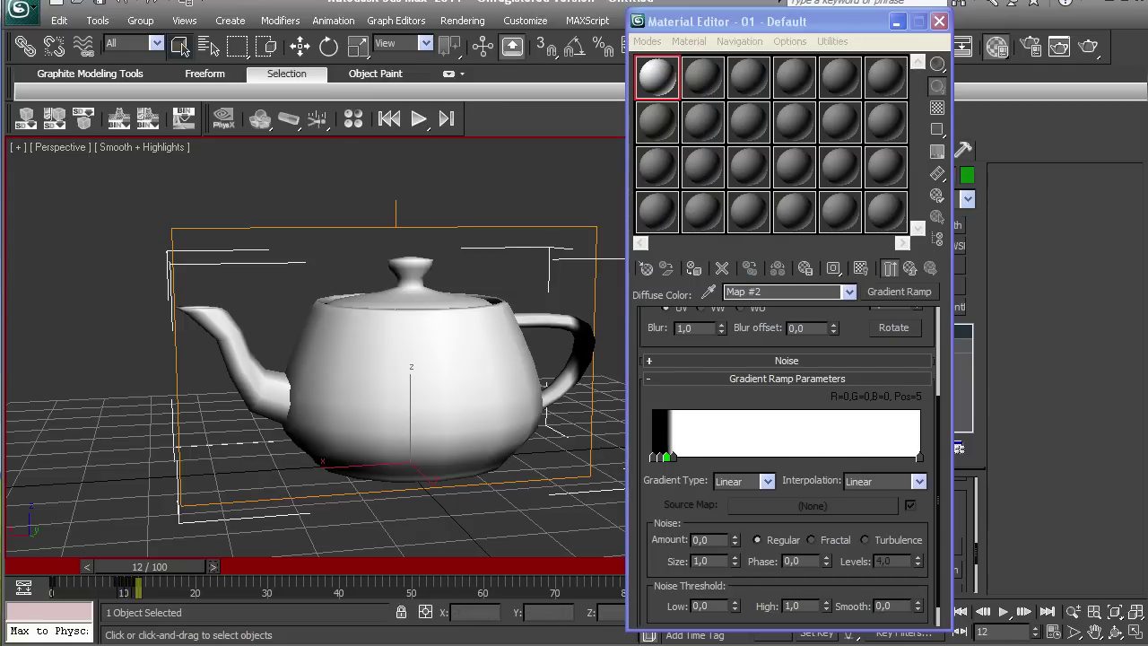
drag(153, 567, 274, 567)
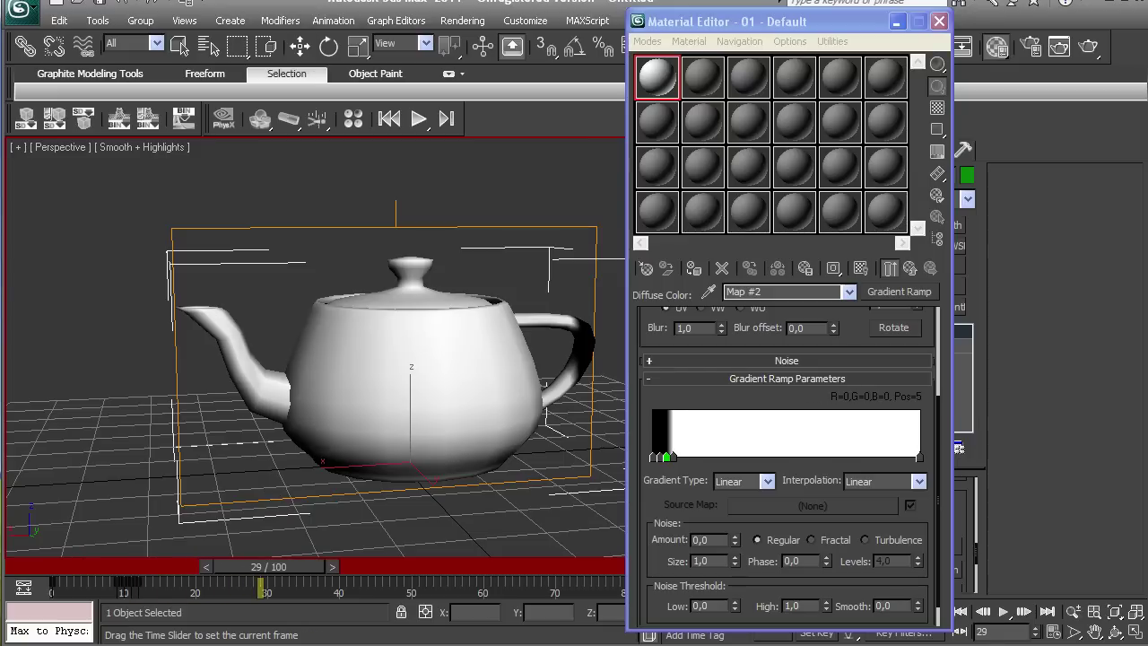
drag(666, 457, 769, 457)
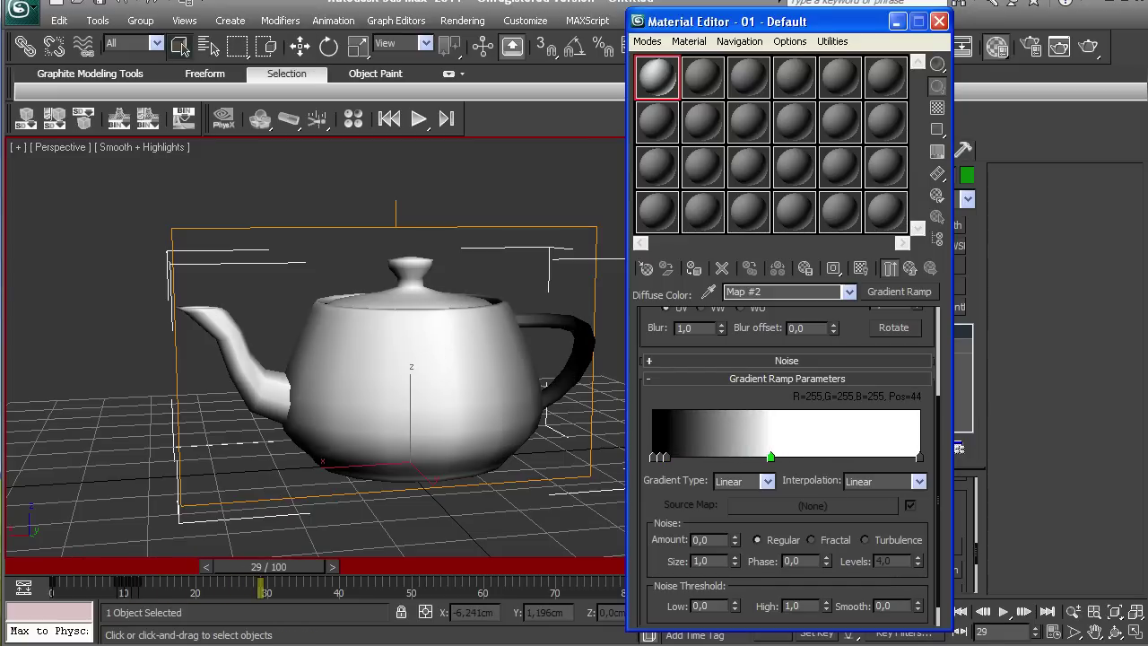
drag(666, 457, 766, 457)
drag(658, 457, 759, 457)
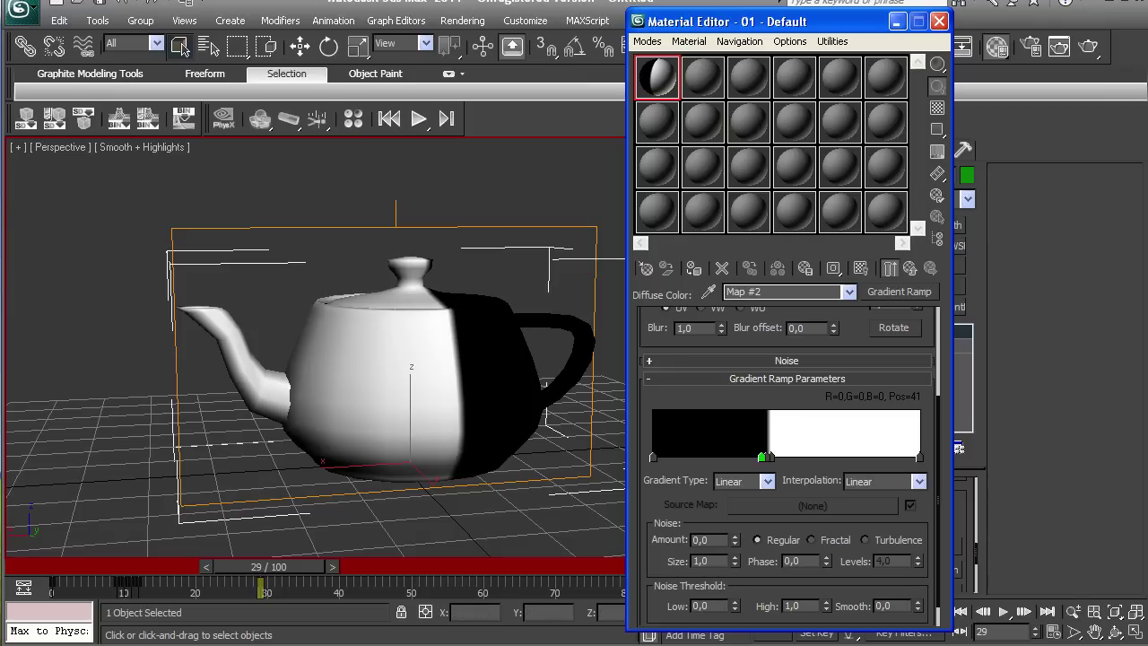
Step: At frame 98, move the inner flags close to the gradient's end, the white one to position 96 and the first black one to 93
drag(269, 565, 513, 566)
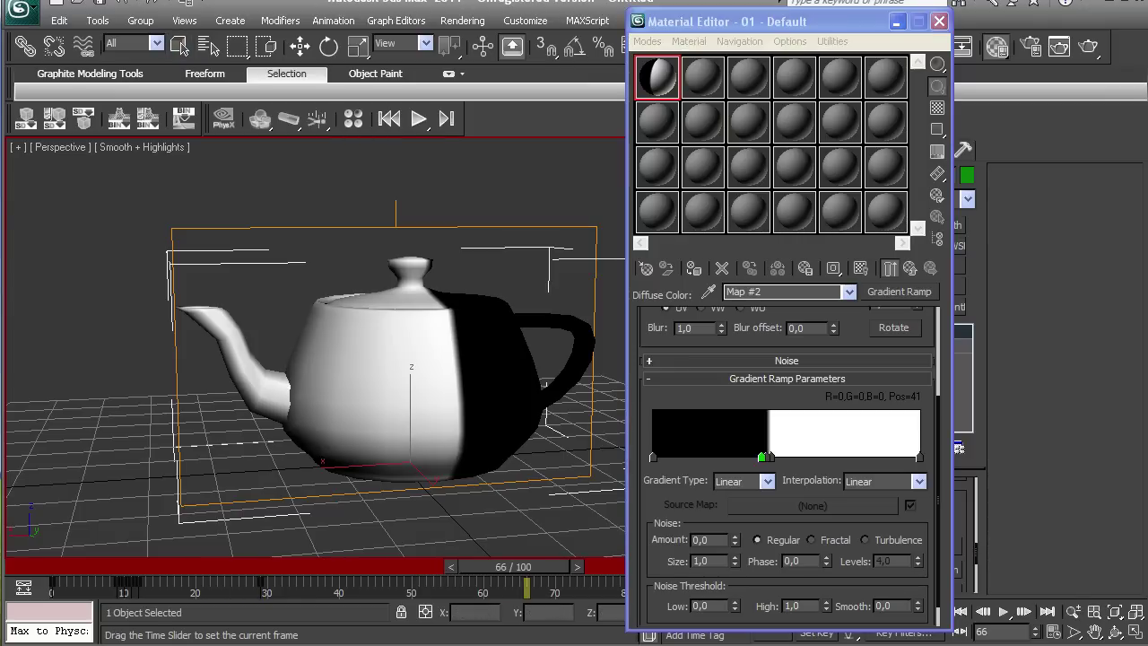
drag(735, 21, 927, 6)
drag(513, 566, 733, 566)
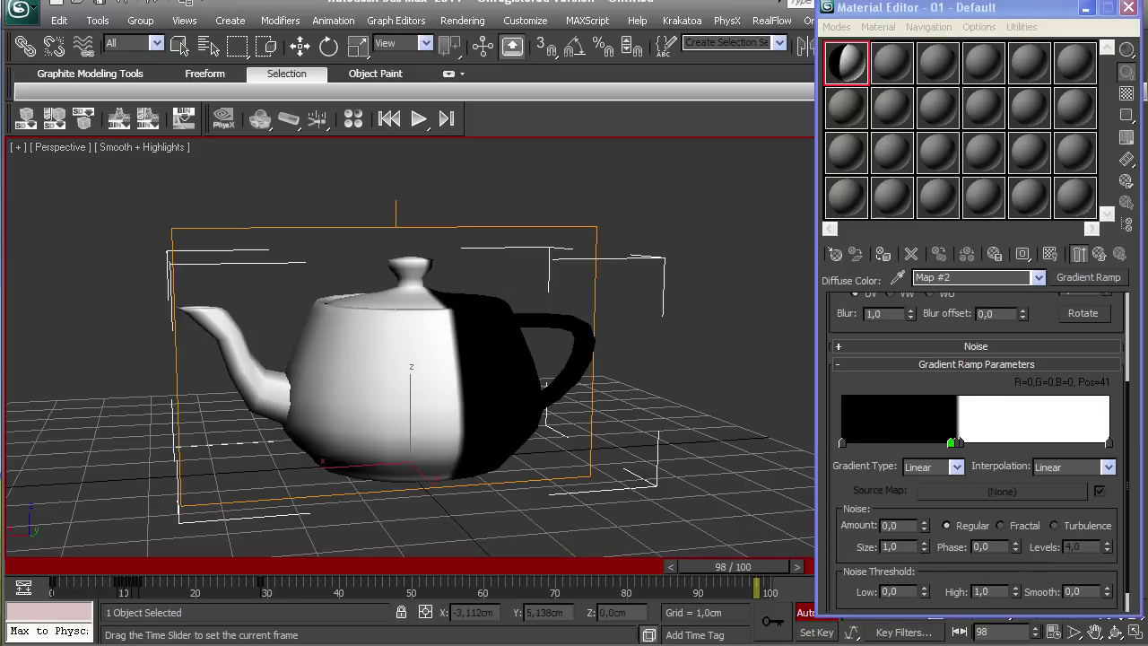
drag(896, 7, 694, 17)
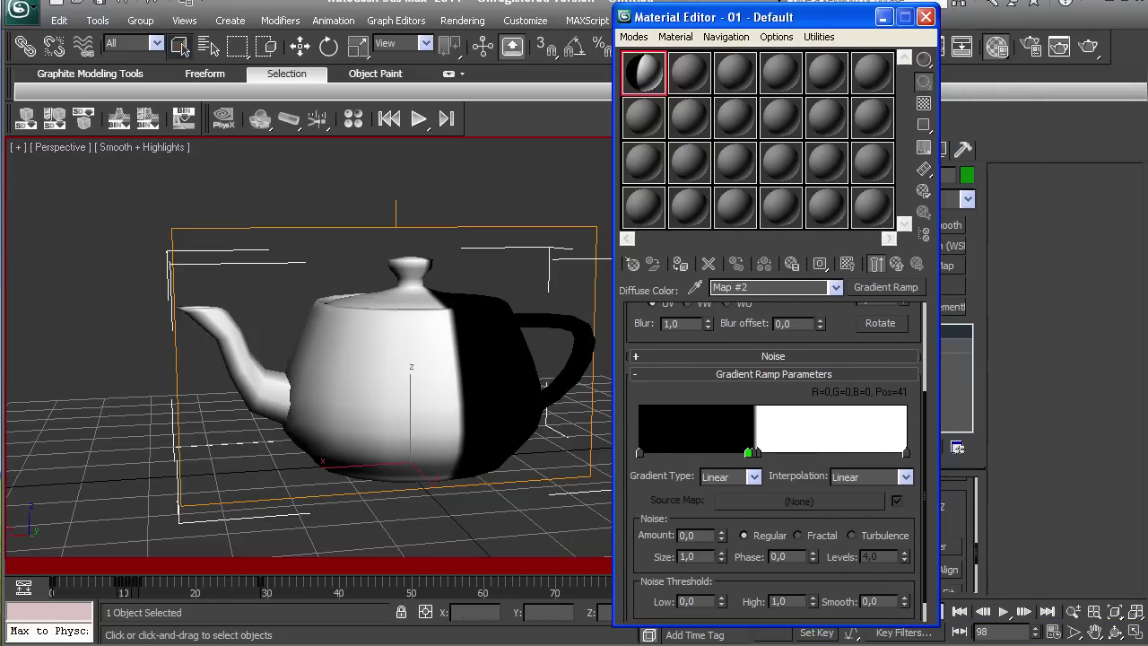
drag(757, 452, 888, 452)
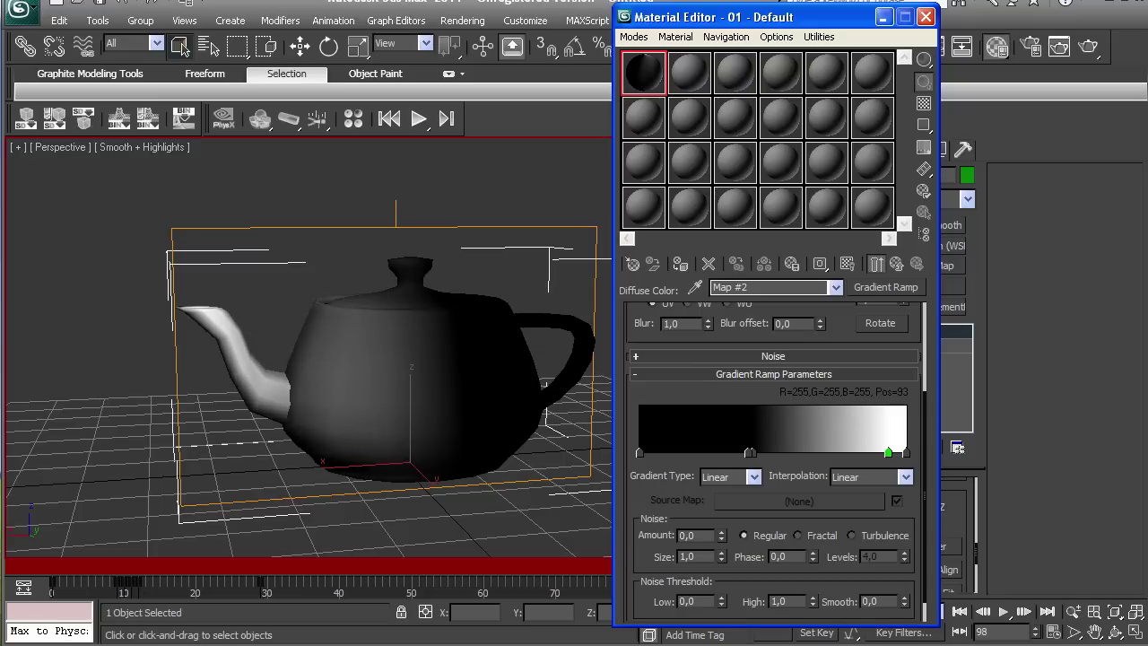
drag(749, 451, 877, 451)
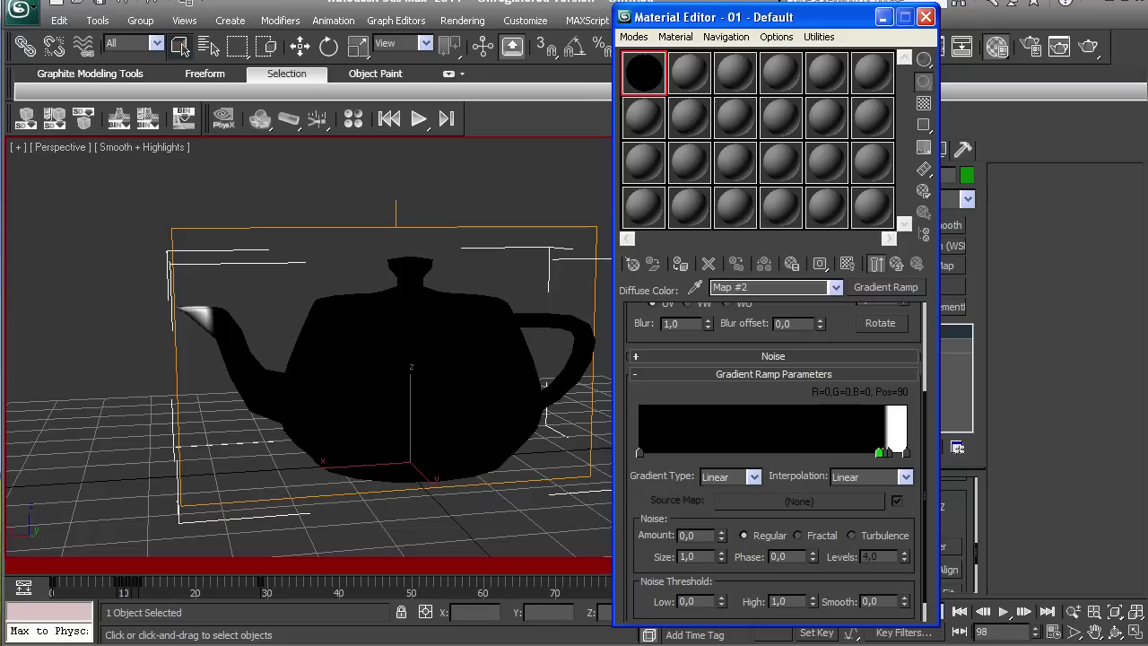
drag(887, 452, 888, 452)
Step: At frame 99, set the gradient flag at position 96 to black
drag(762, 17, 948, 3)
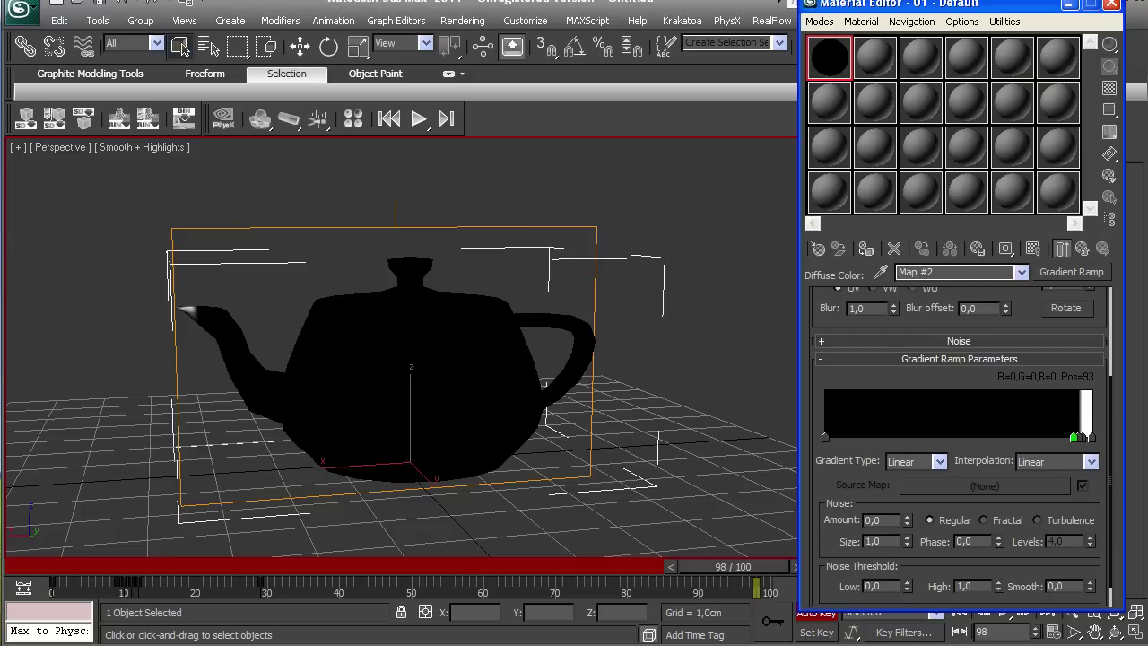
drag(734, 566, 741, 567)
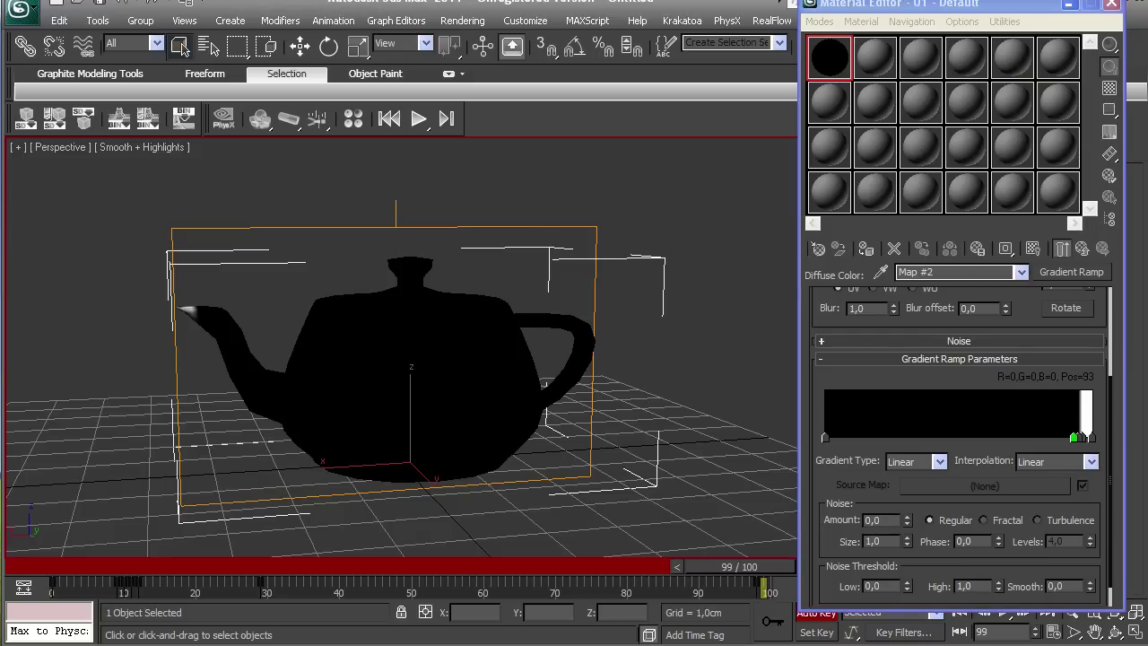
click(1082, 438)
double_click(1082, 437)
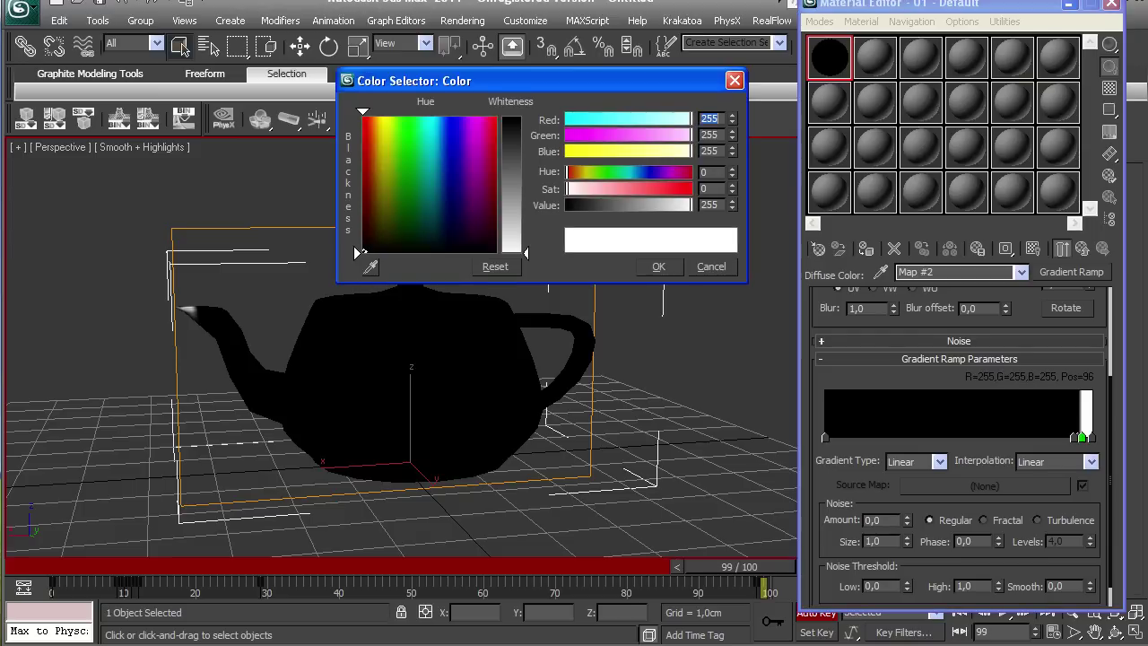
drag(526, 133, 526, 116)
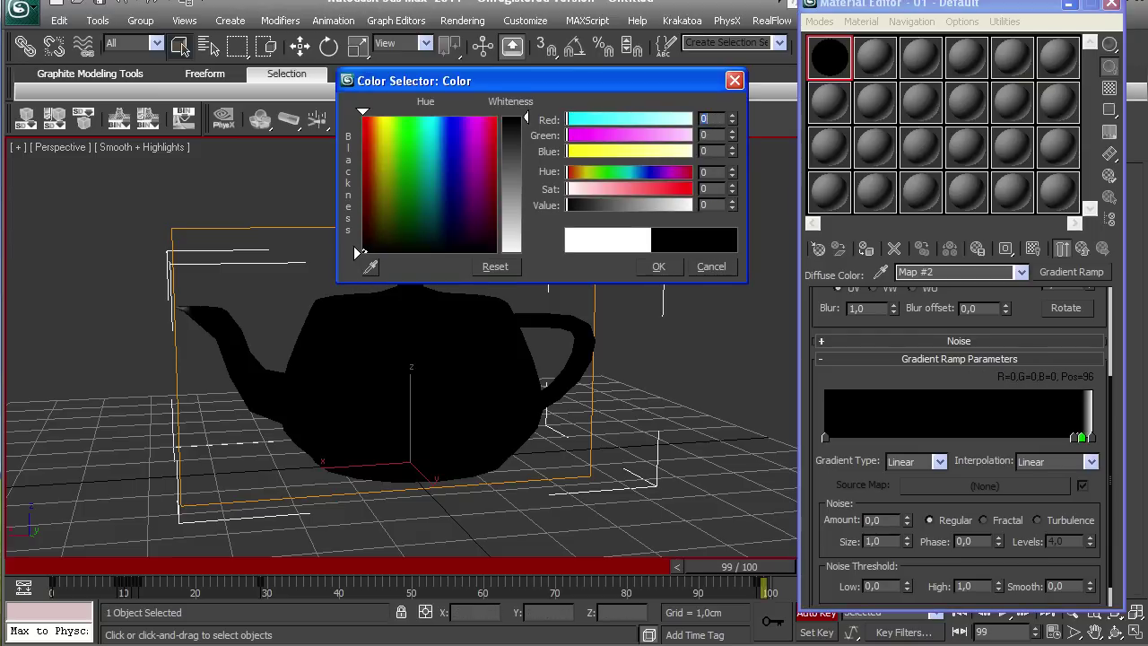
click(658, 266)
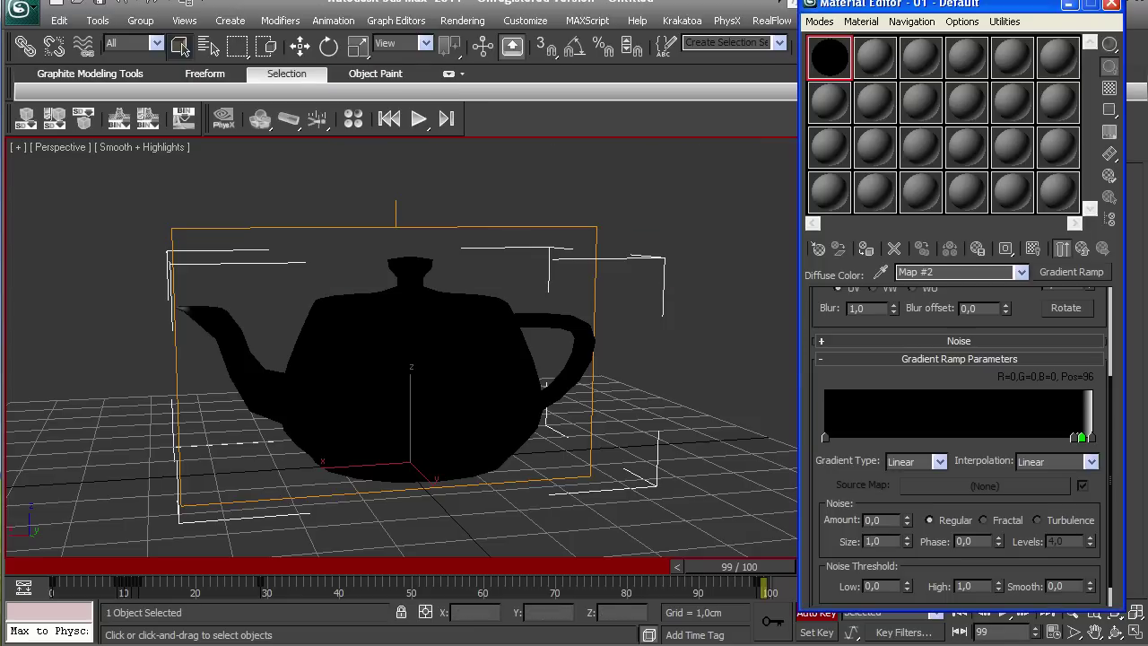
Step: At frame 100, set the gradient's end flag to black
drag(739, 566, 748, 567)
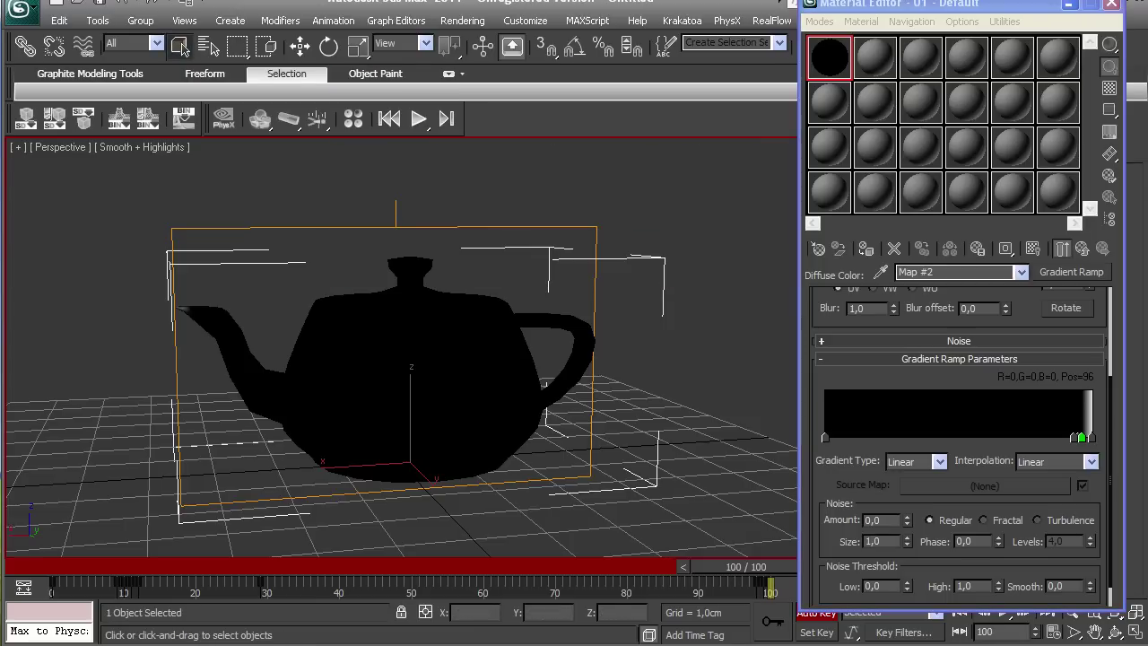
double_click(1091, 438)
drag(525, 252, 525, 117)
click(659, 266)
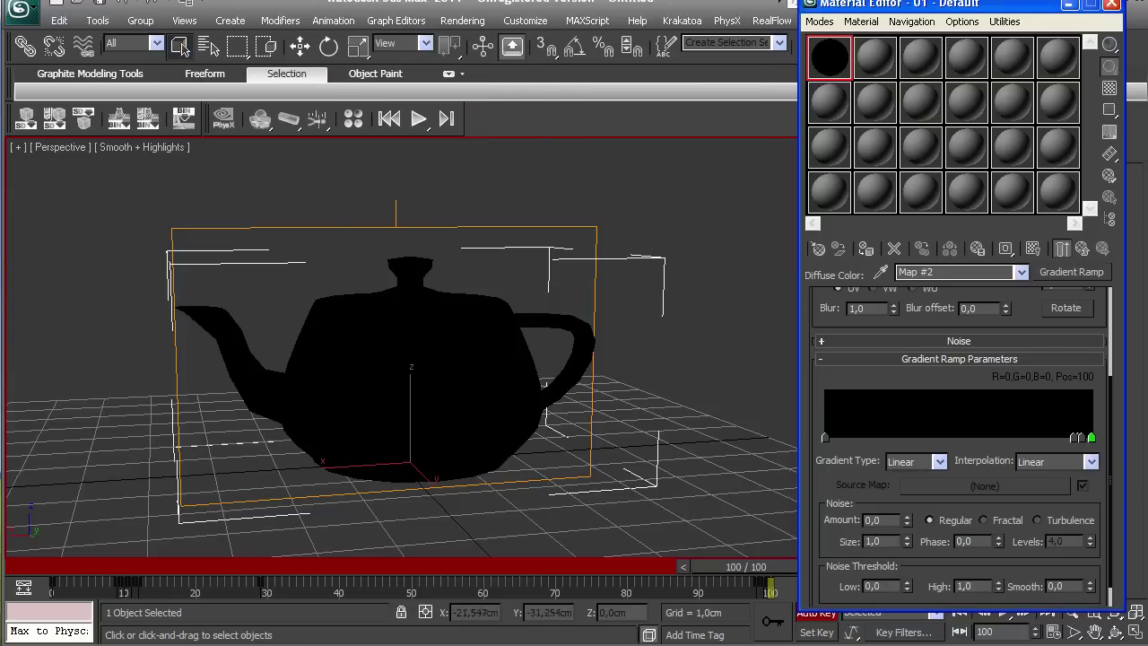
Step: At frame 99, set the gradient's end flag to white
drag(747, 567, 741, 567)
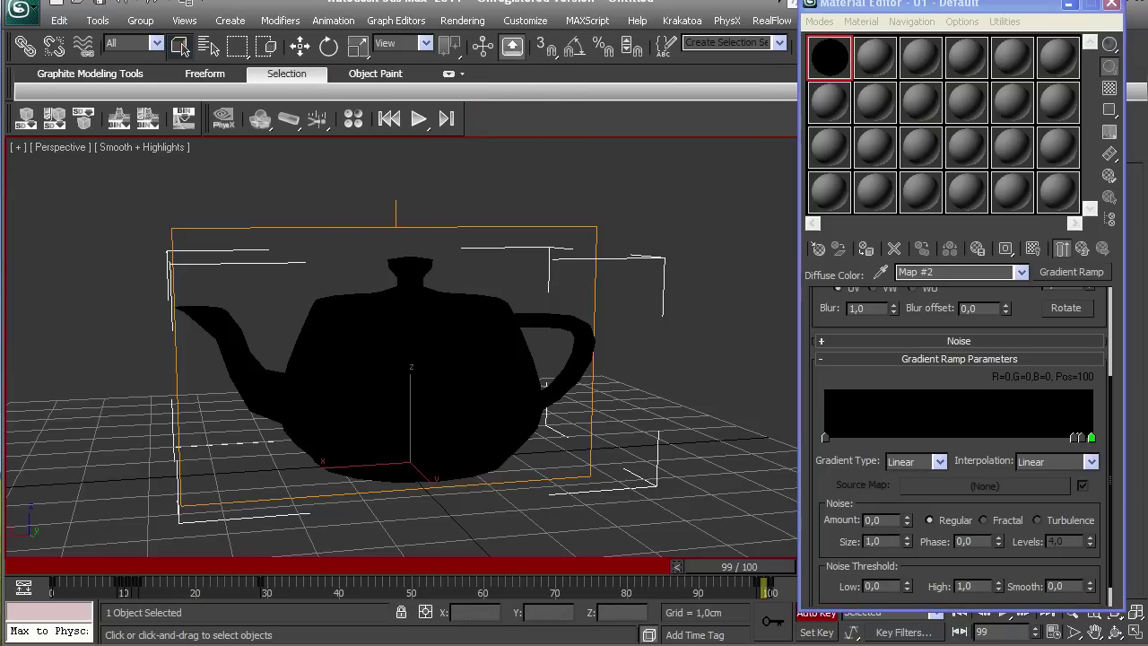
double_click(1091, 437)
drag(526, 117, 525, 251)
click(658, 267)
Step: At frame 64, nudge the last inner flag slightly towards the gradient's end and check the end flag's color
drag(739, 567, 500, 566)
drag(1033, 438, 1037, 437)
double_click(1091, 438)
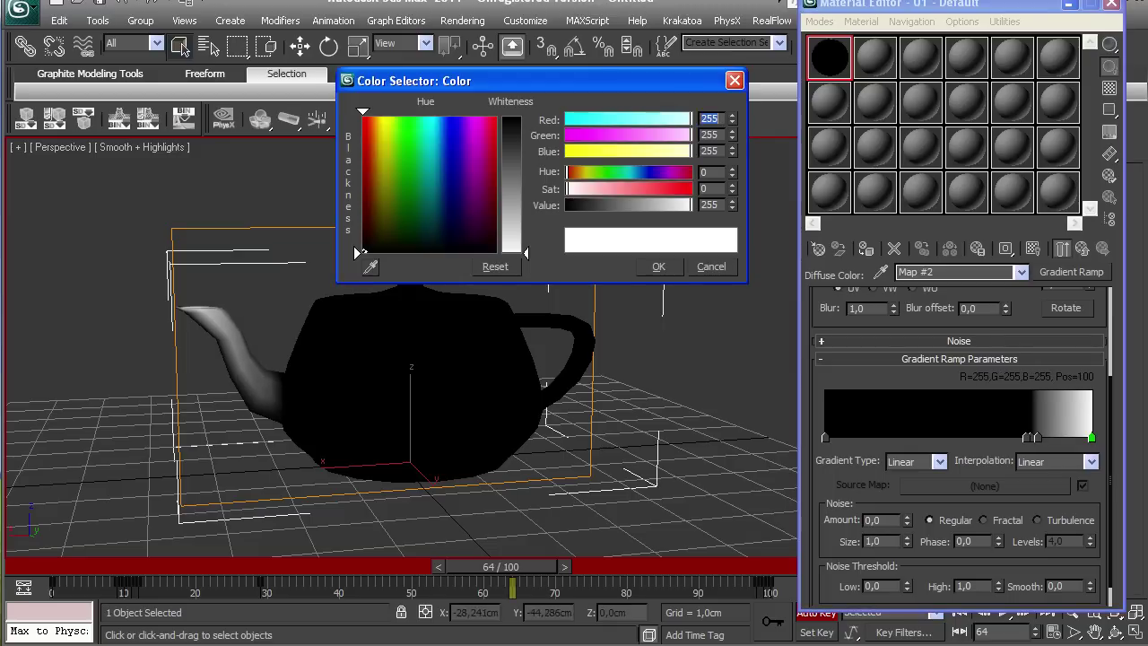
key(Return)
Step: At frame 90, check the color of the last inner gradient flag
mouse_move(501, 565)
mouse_down()
mouse_move(749, 566)
mouse_move(677, 566)
mouse_up()
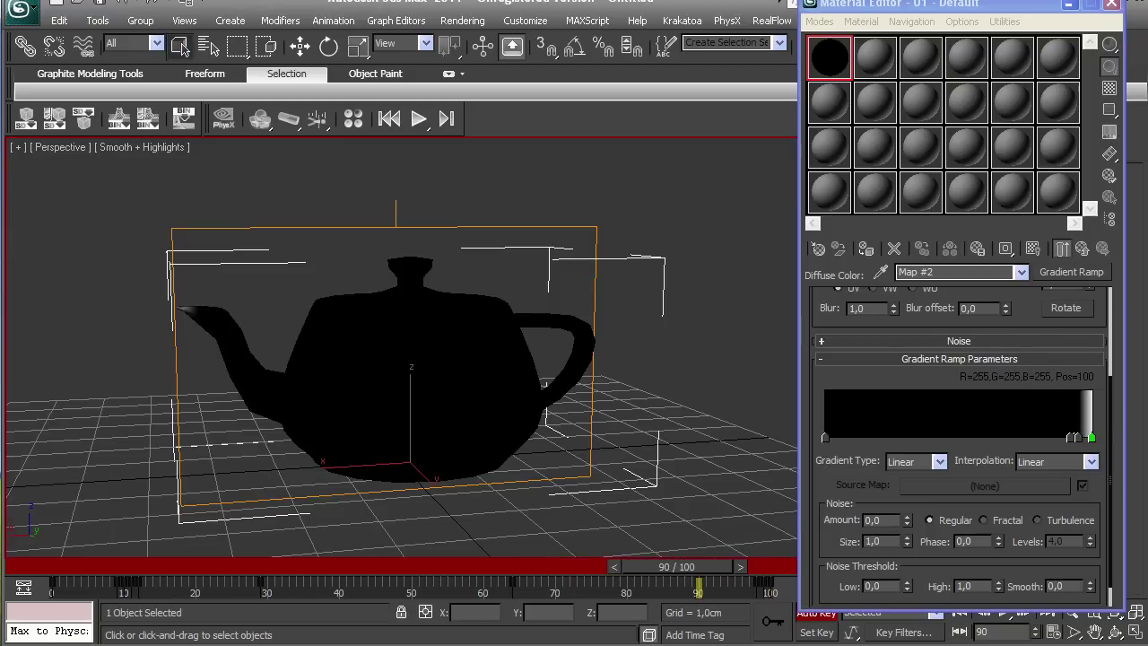
double_click(1077, 438)
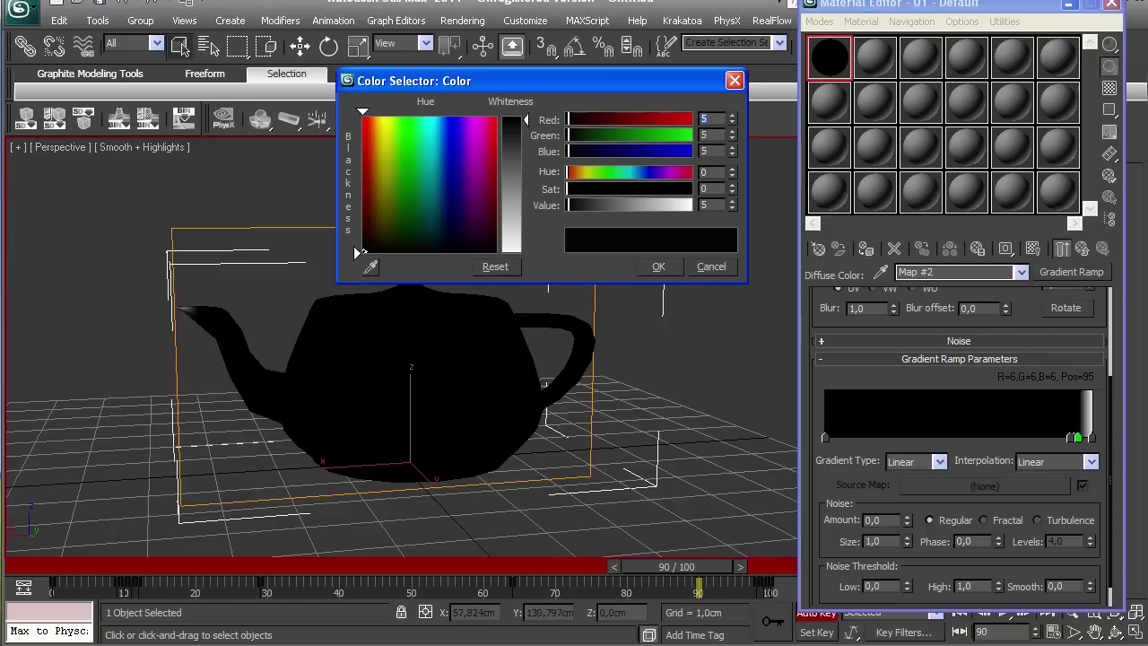
click(659, 267)
Step: At frame 45, move the last inner gradient flag to position 60, right beside the black flags
mouse_move(677, 566)
mouse_down()
mouse_move(255, 565)
mouse_move(379, 566)
mouse_up()
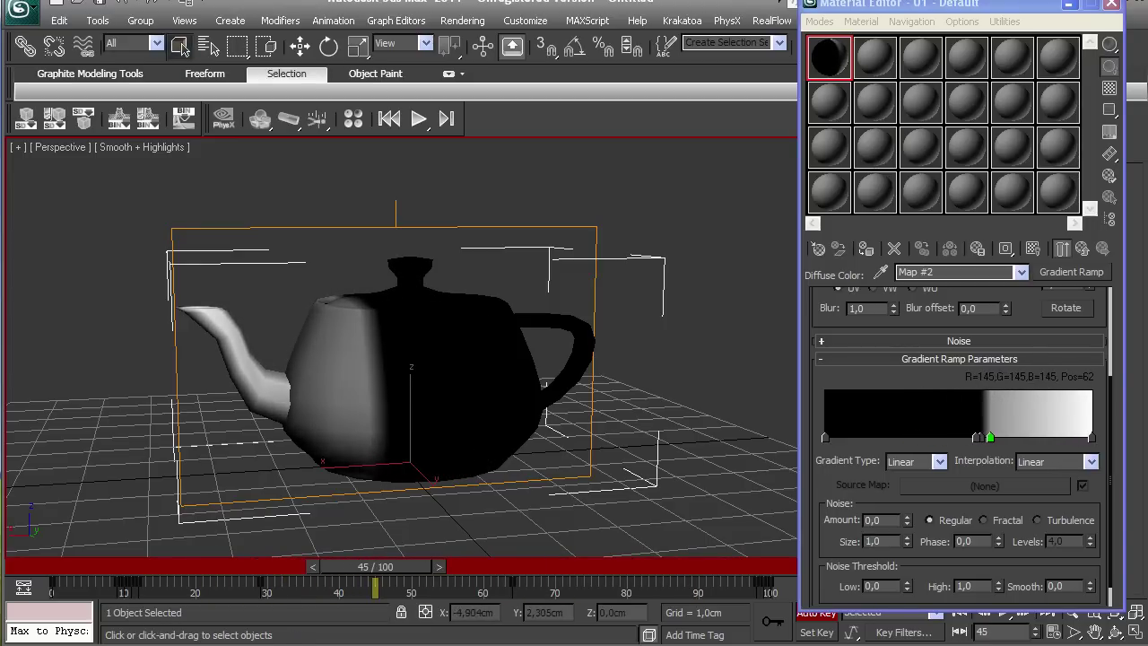
drag(990, 438, 984, 438)
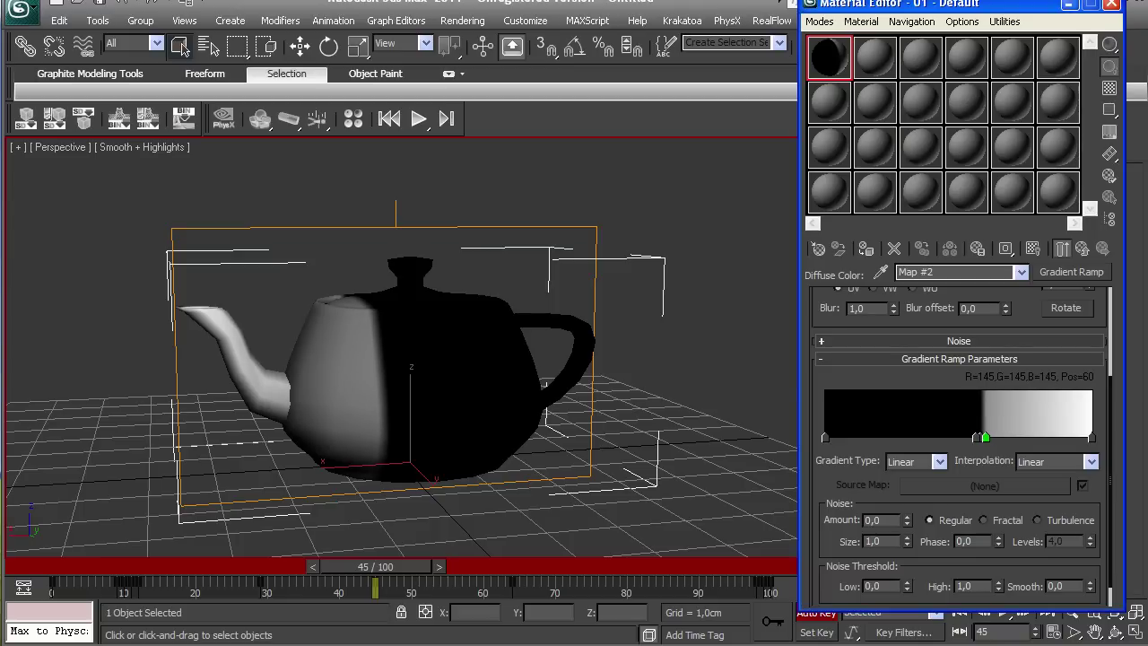
click(375, 566)
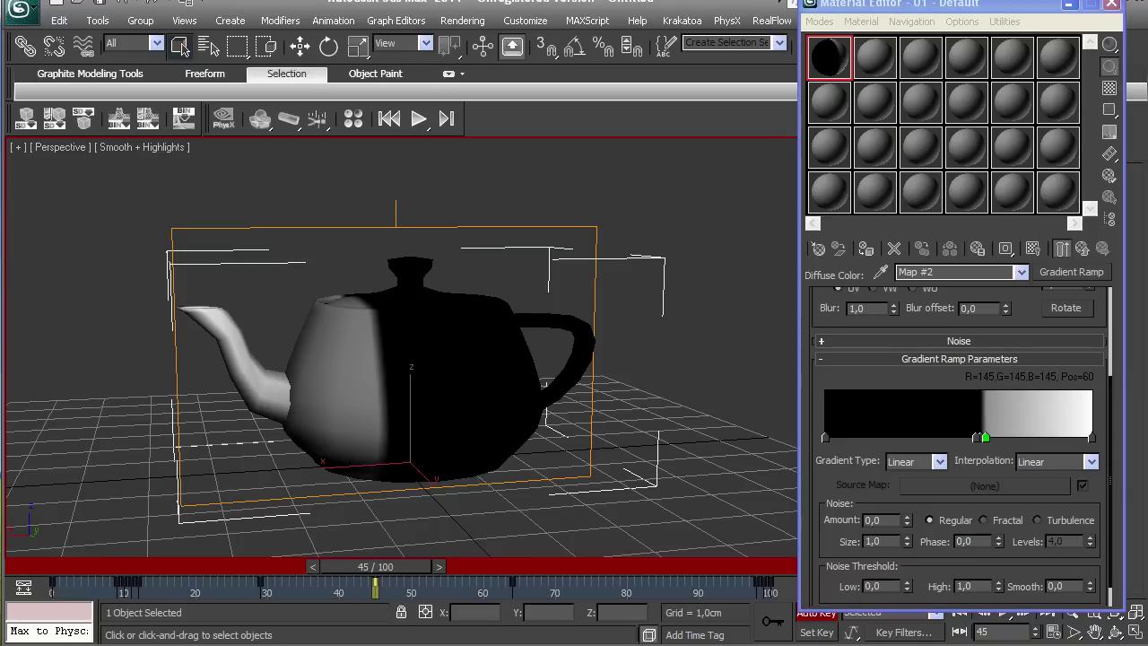
Step: At frame 73, shift the first inner flag slightly towards the gradient's start and delete the surplus flag at position 87
drag(374, 566, 564, 565)
click(1054, 437)
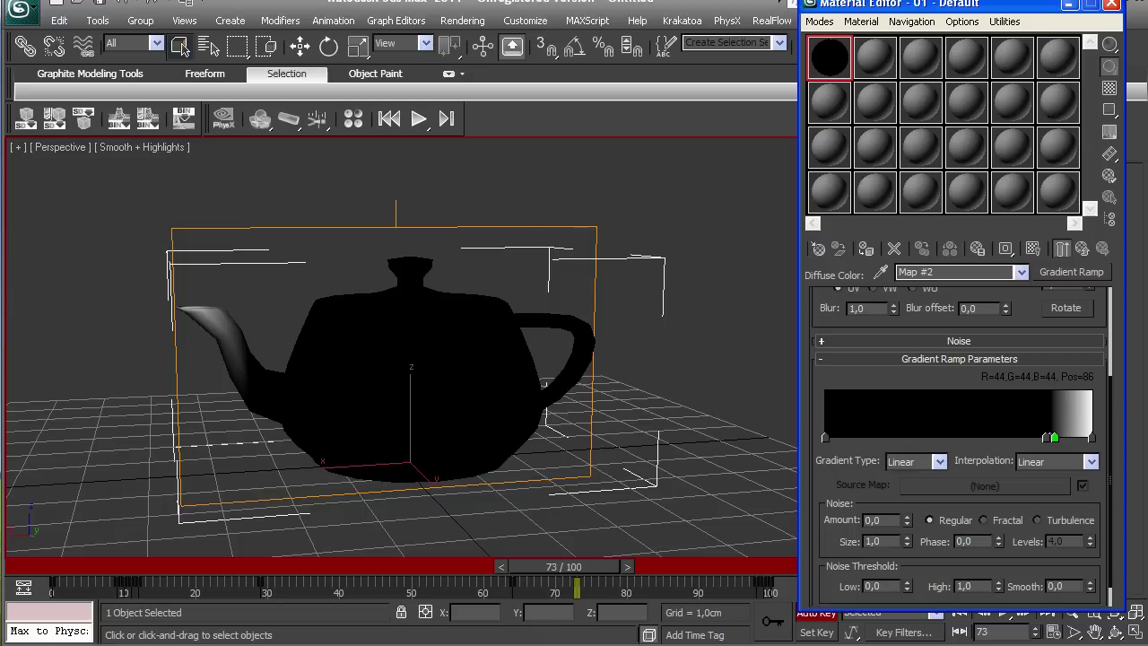
drag(1045, 437, 1042, 437)
click(1053, 438)
click(1091, 437)
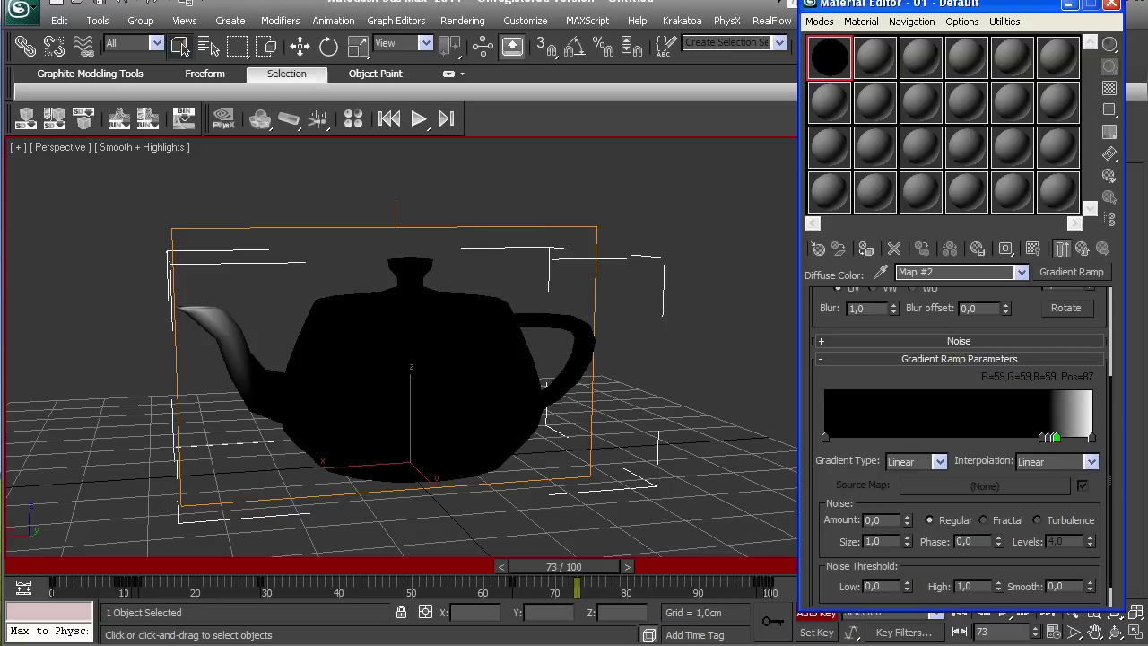
right_click(1055, 438)
click(977, 509)
Step: At frame 73, set the last inner gradient flag at position 86 to black
double_click(1053, 438)
drag(589, 205, 565, 206)
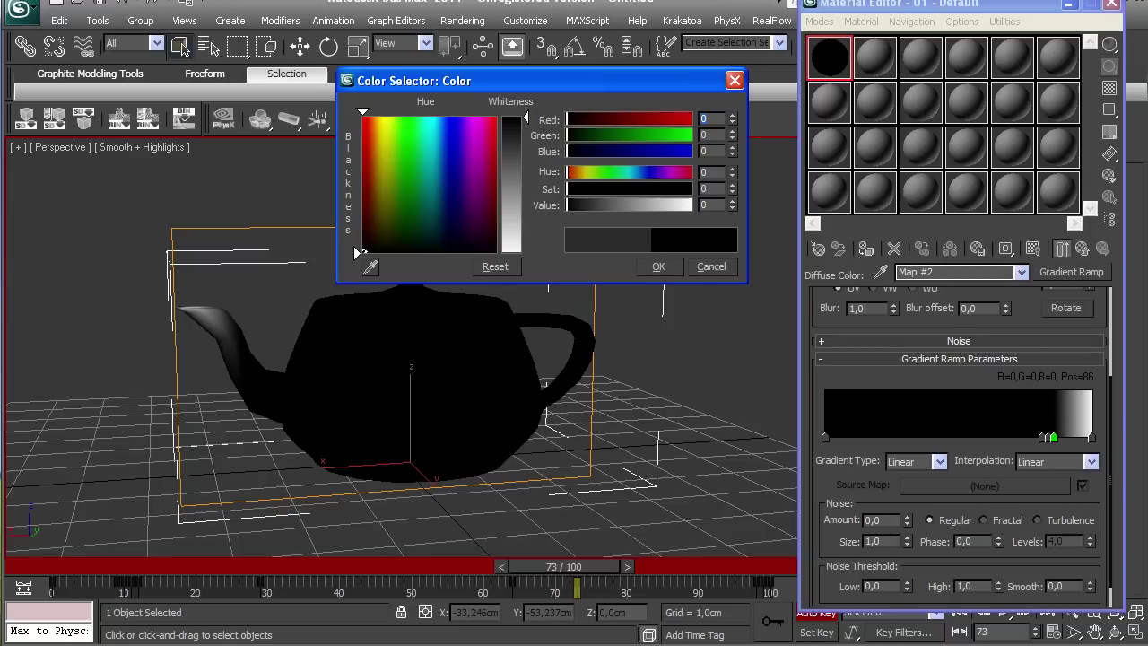
click(658, 267)
Step: At frame 64, set the last inner gradient flag at position 80 to black
drag(577, 588, 500, 567)
double_click(1038, 437)
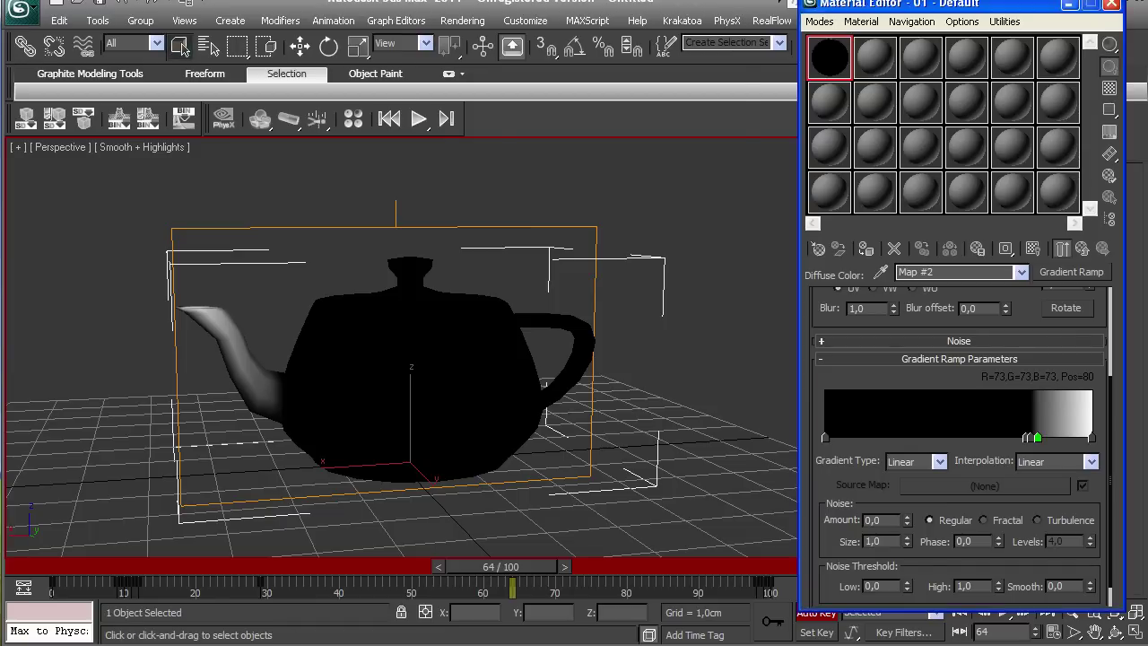
drag(602, 205, 566, 205)
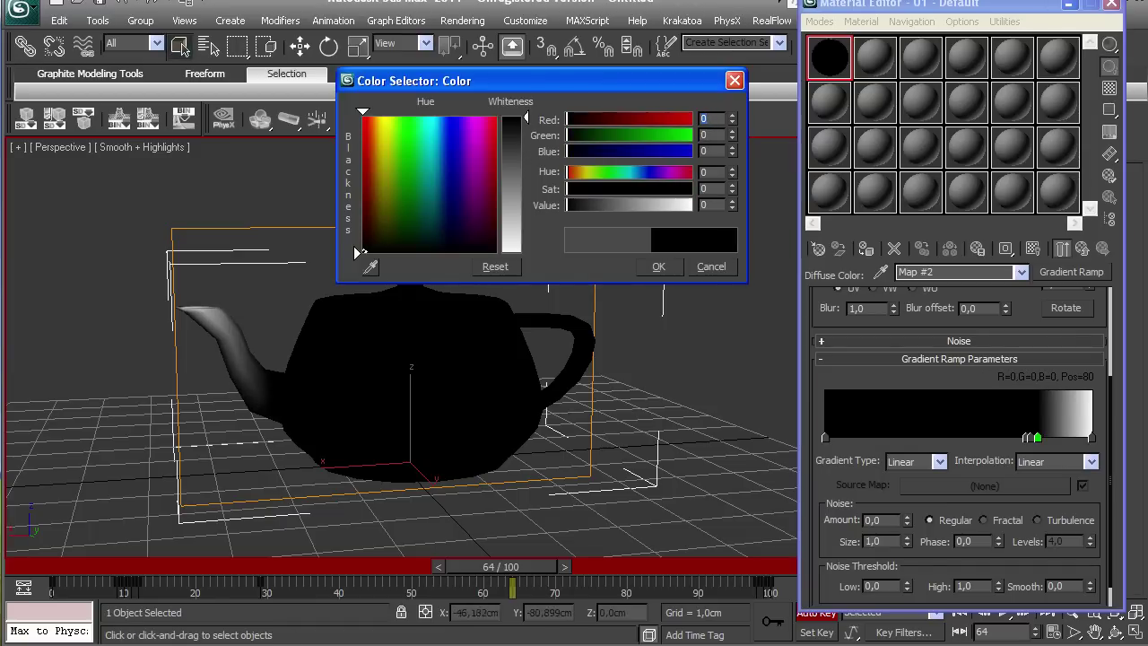
click(658, 267)
Step: At frame 98, set the last inner gradient flag at position 96 to white and check its color slightly further along the timeline
drag(500, 566, 702, 565)
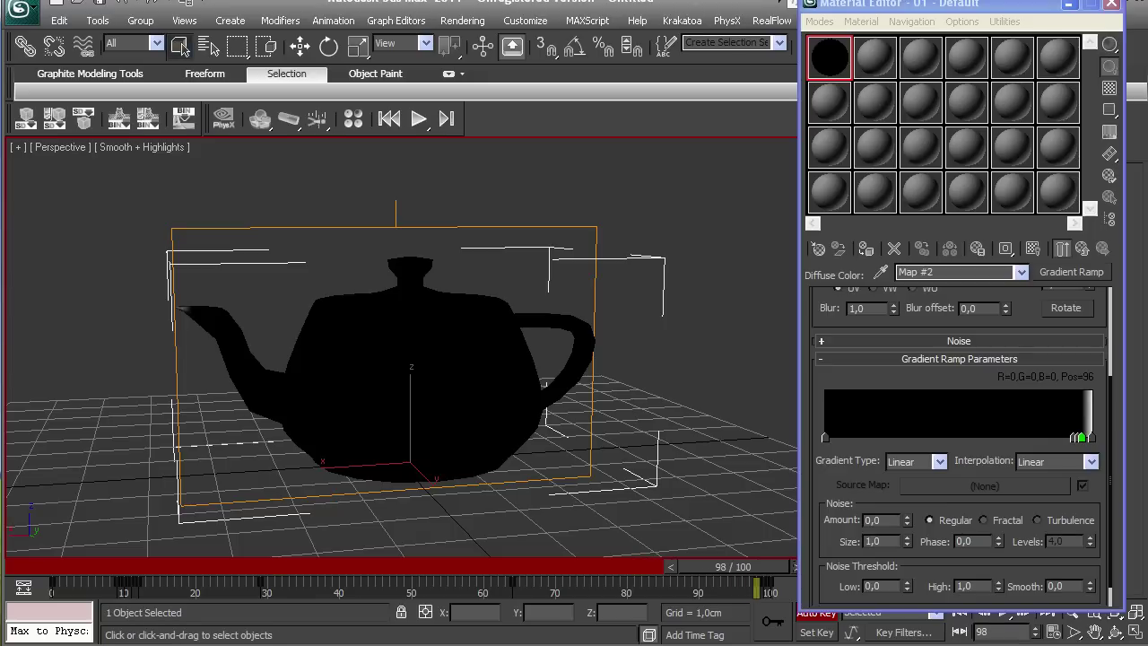
double_click(1081, 438)
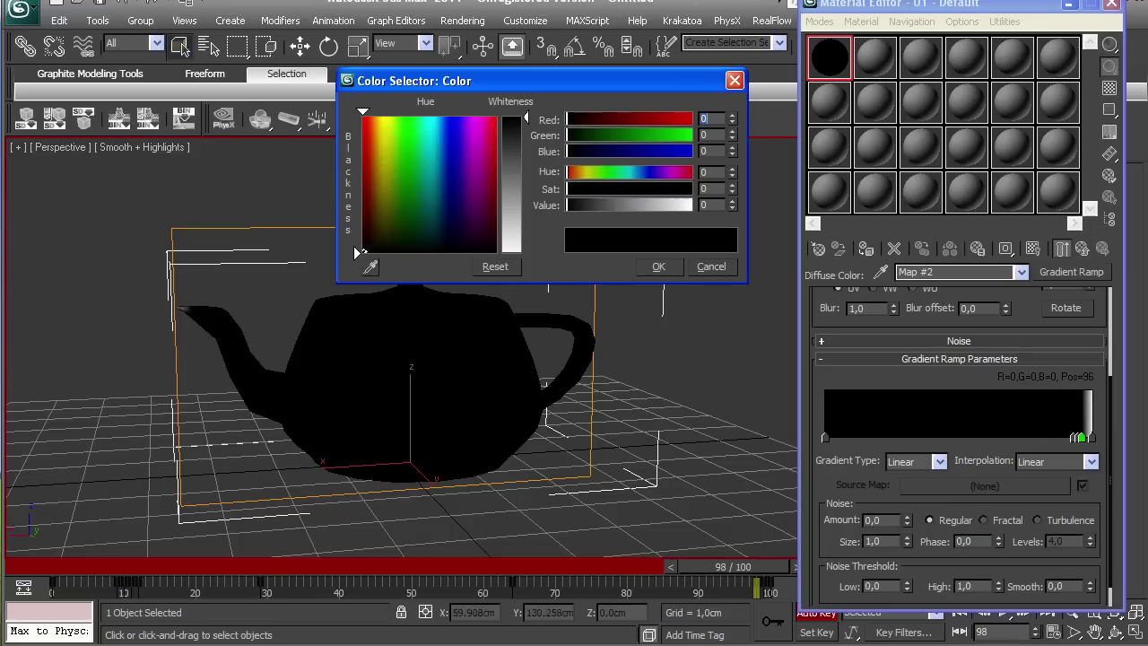
click(658, 266)
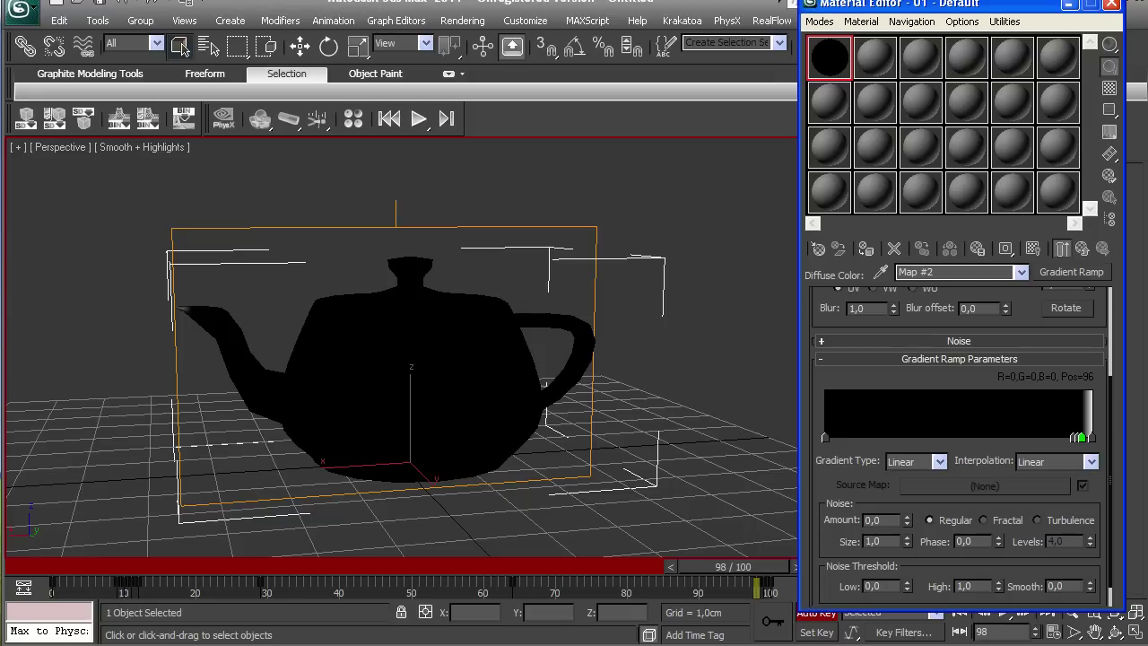
double_click(1081, 438)
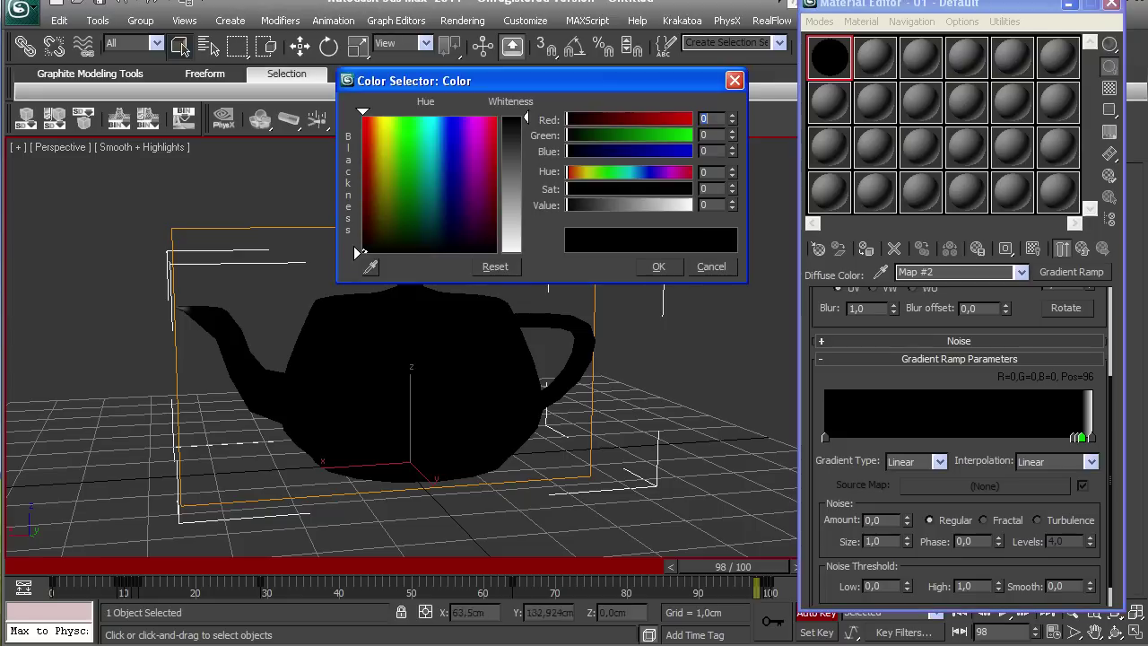
drag(525, 118, 525, 253)
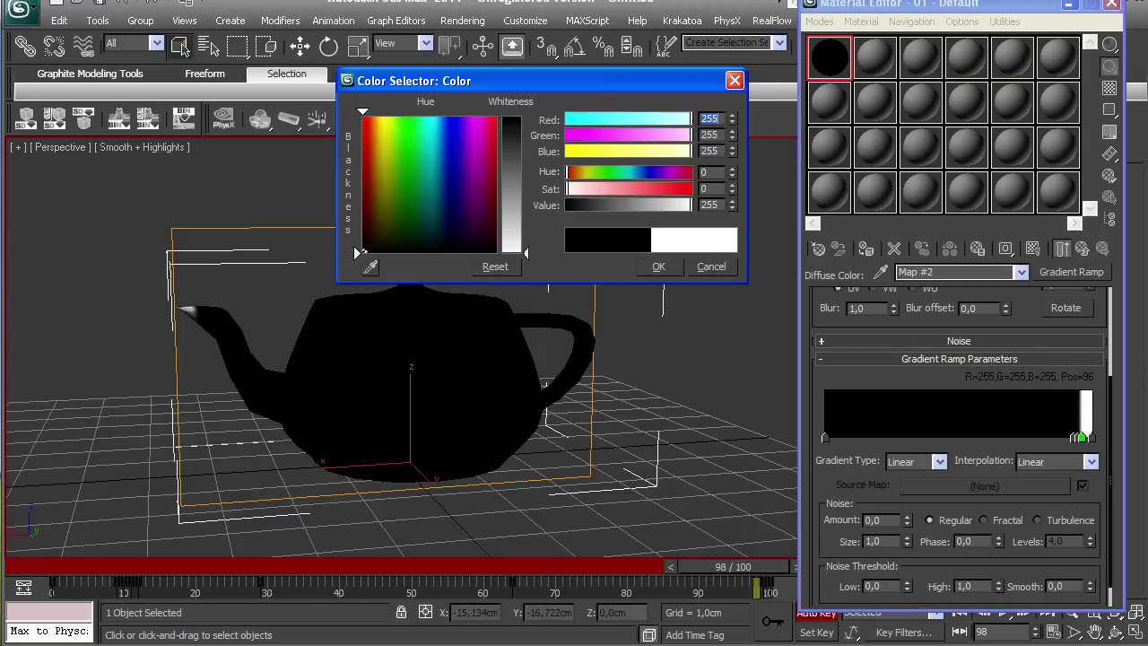
click(658, 266)
drag(732, 566, 739, 566)
double_click(1082, 437)
click(658, 266)
Step: At frame 64, set the last inner gradient flag at position 80 to white
drag(735, 566, 501, 567)
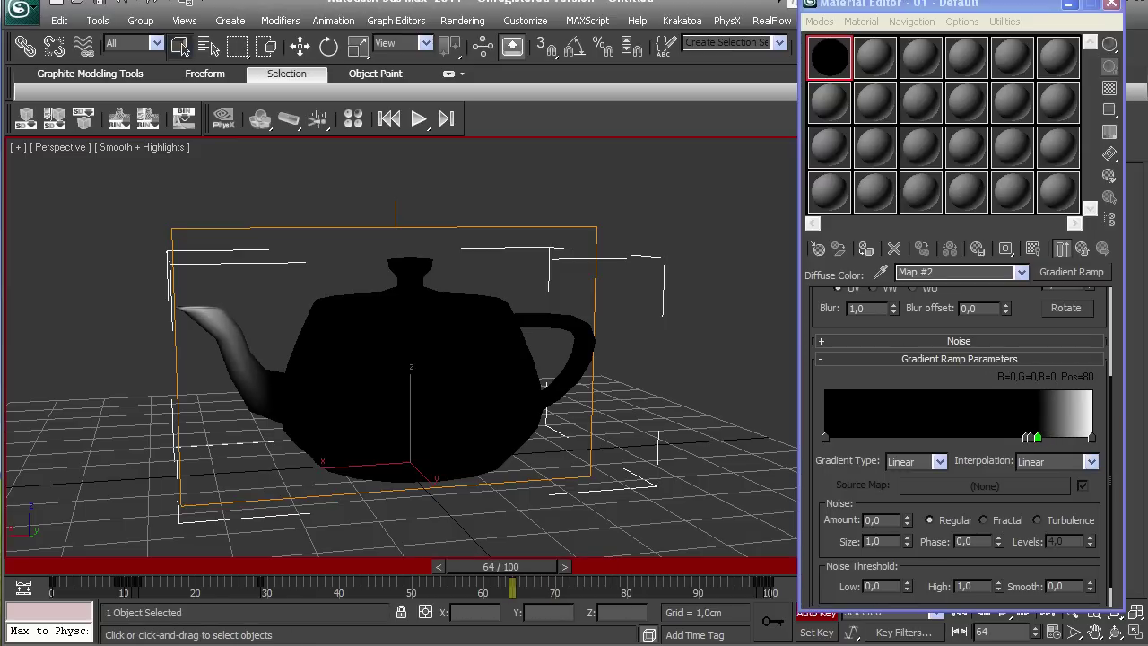
double_click(1037, 437)
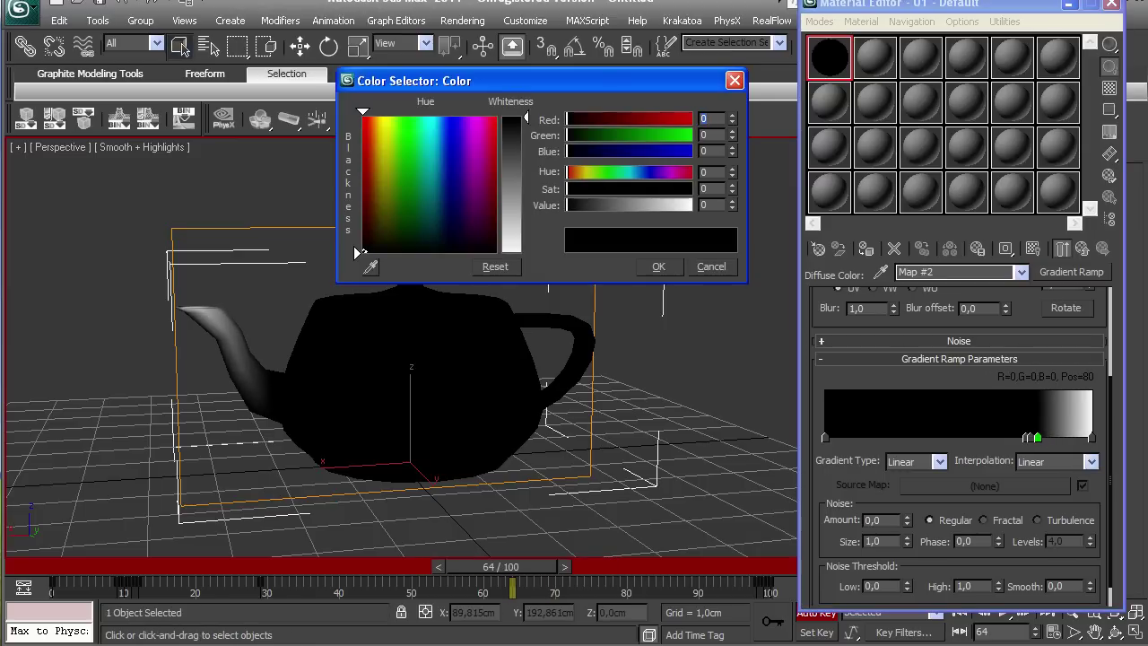
drag(526, 117, 526, 254)
click(658, 267)
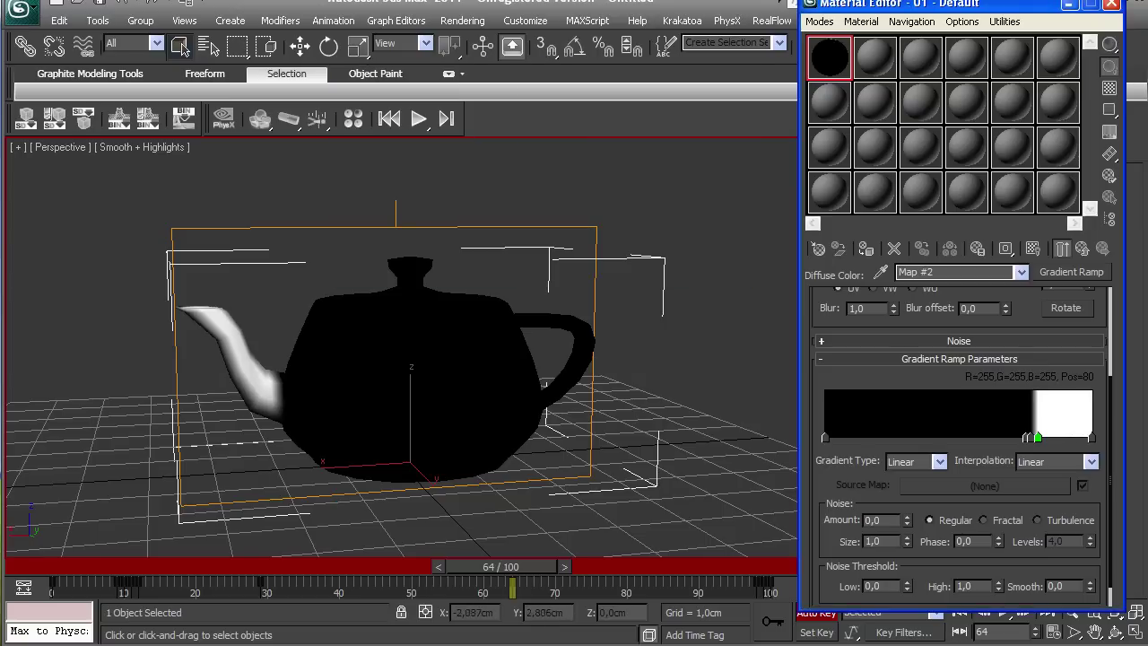
Step: Turn off Auto Key and preview the color sweep across the teapot, ending back at frame 0
mouse_move(501, 567)
mouse_down()
mouse_move(256, 567)
mouse_move(731, 567)
mouse_move(72, 567)
mouse_up()
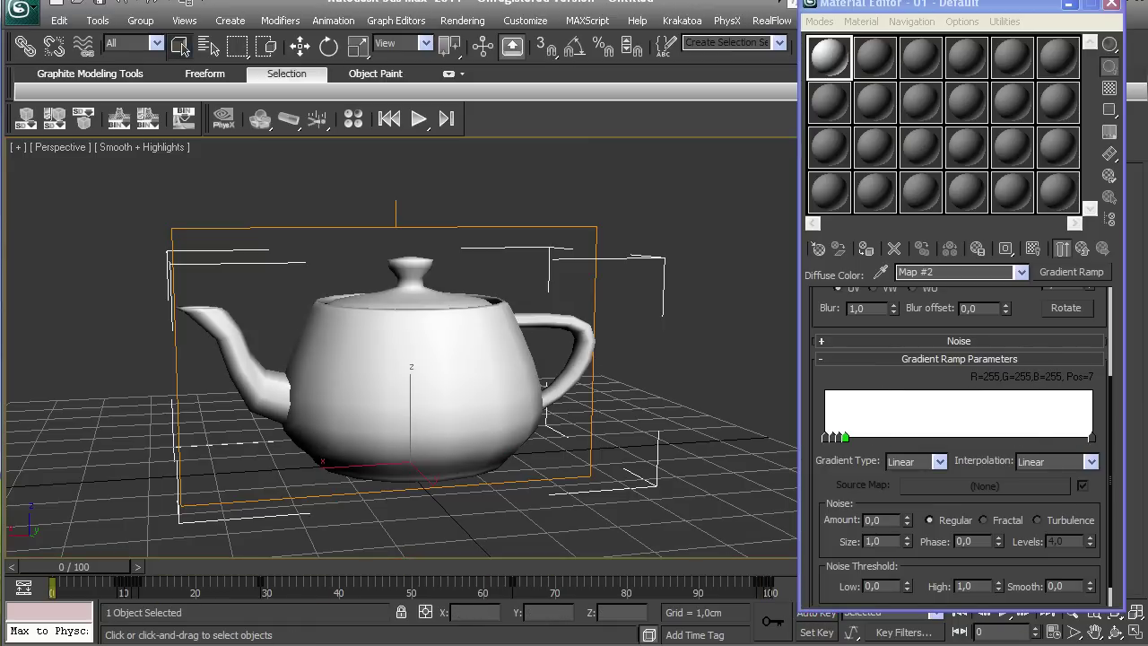
drag(986, 4, 837, 4)
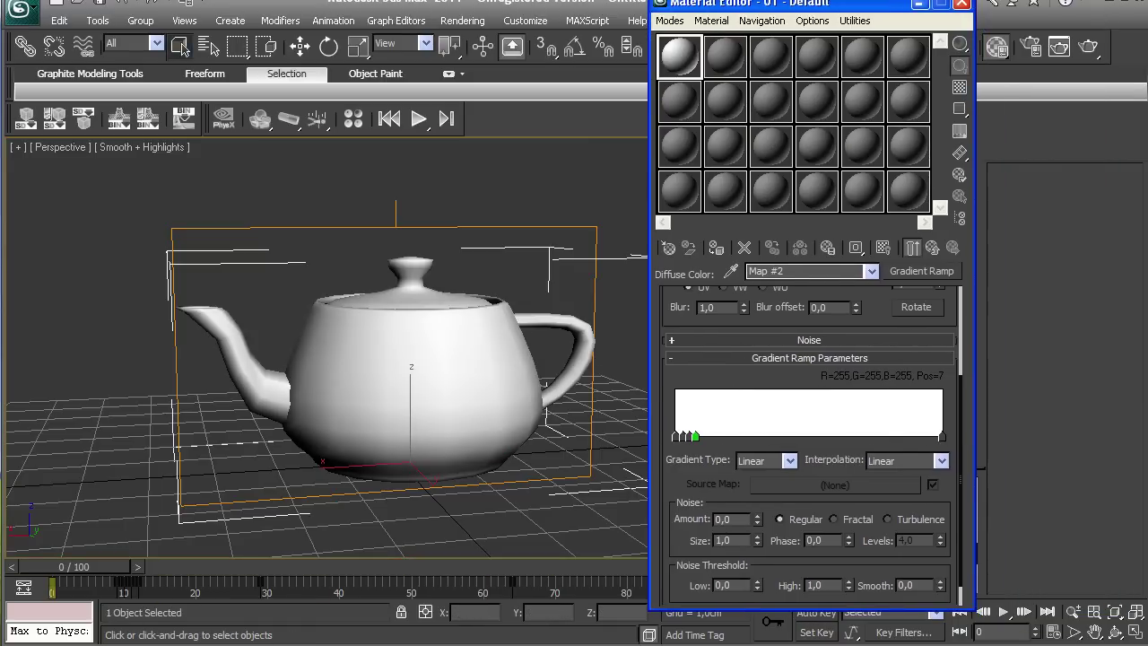
click(1002, 612)
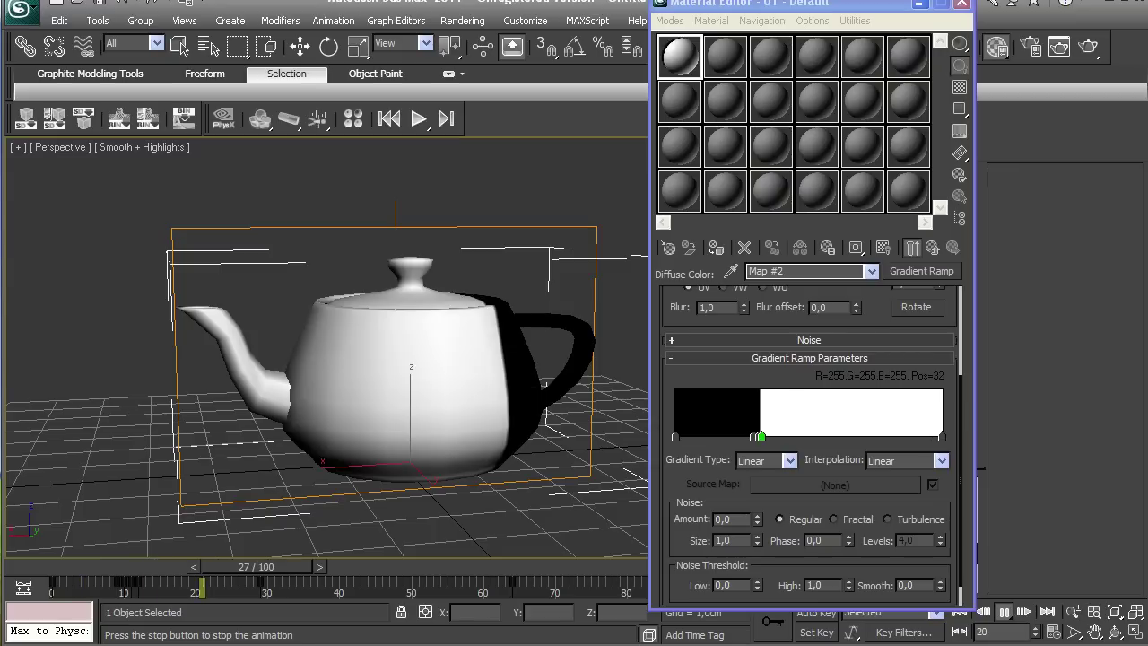
click(1004, 612)
drag(256, 566, 75, 566)
Step: Copy the animated Gradient Ramp map from the diffuse slot of sub-material 2, Material #38
click(932, 248)
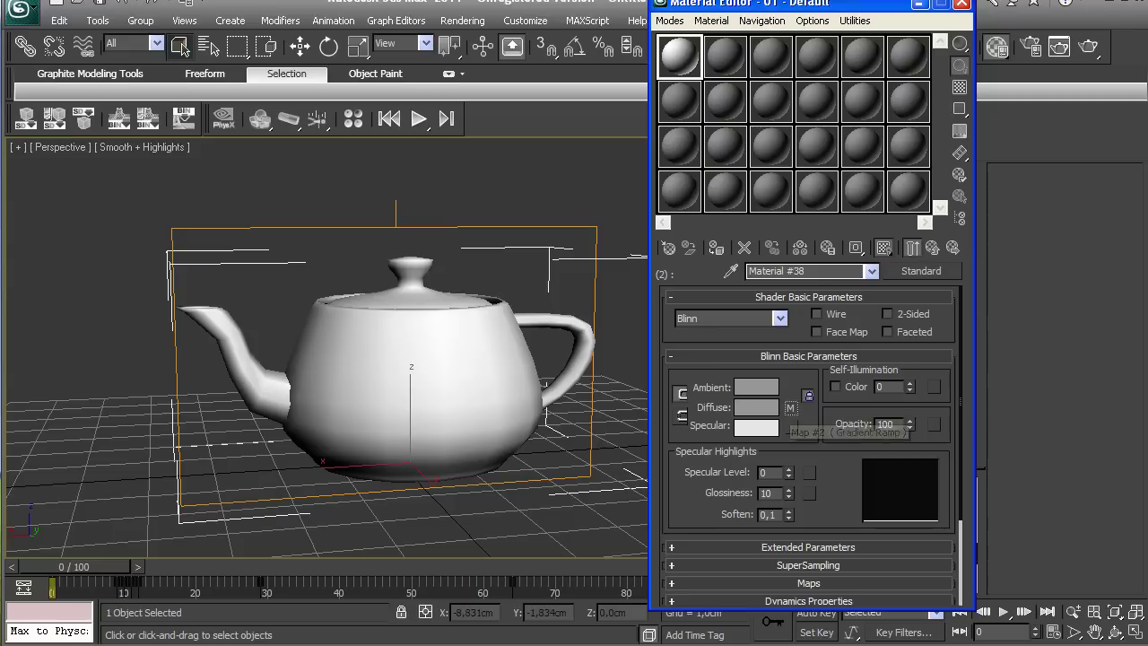
right_click(790, 407)
click(816, 438)
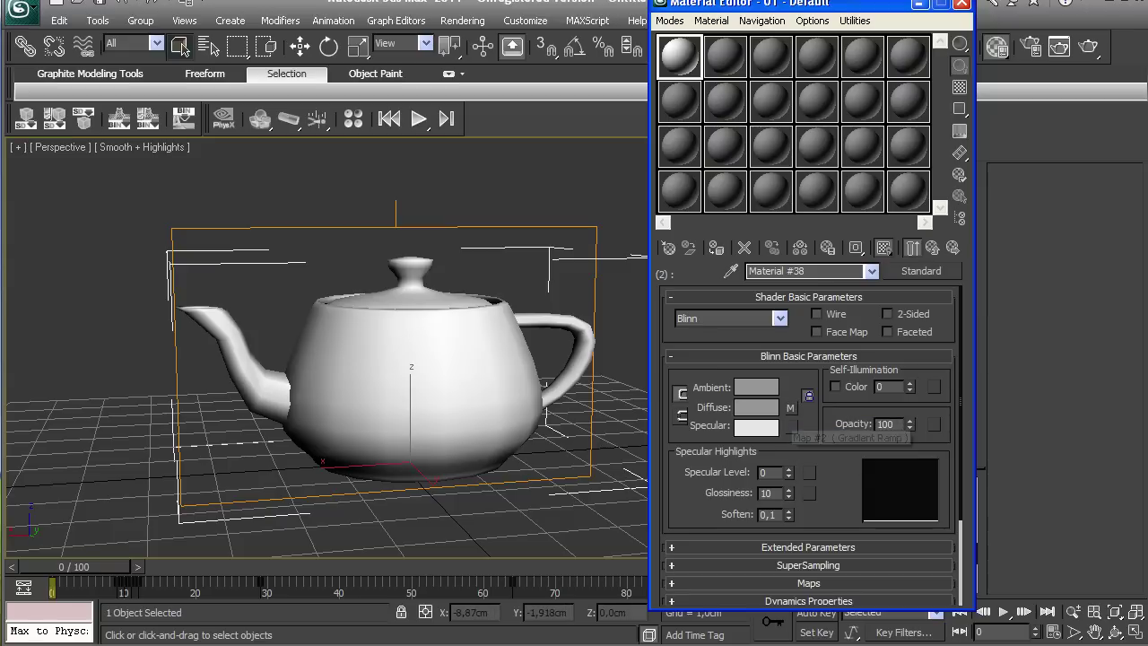
right_click(790, 407)
click(818, 433)
Step: Paste the Gradient Ramp as a copy into the opacity slot of sub-material 1
click(933, 247)
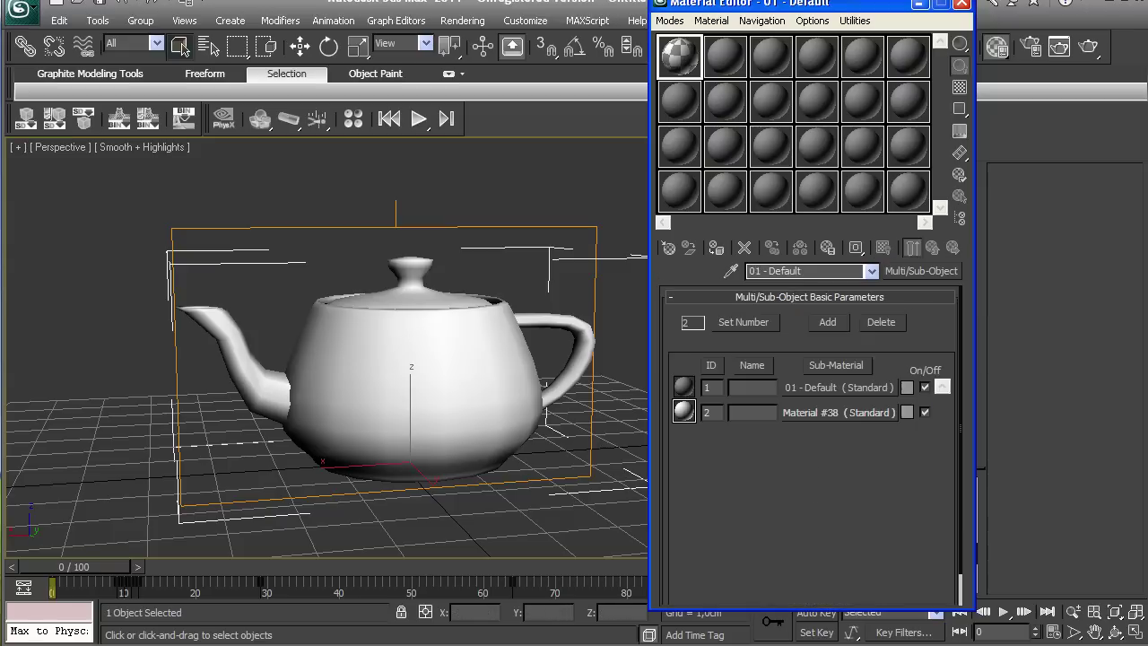
click(838, 387)
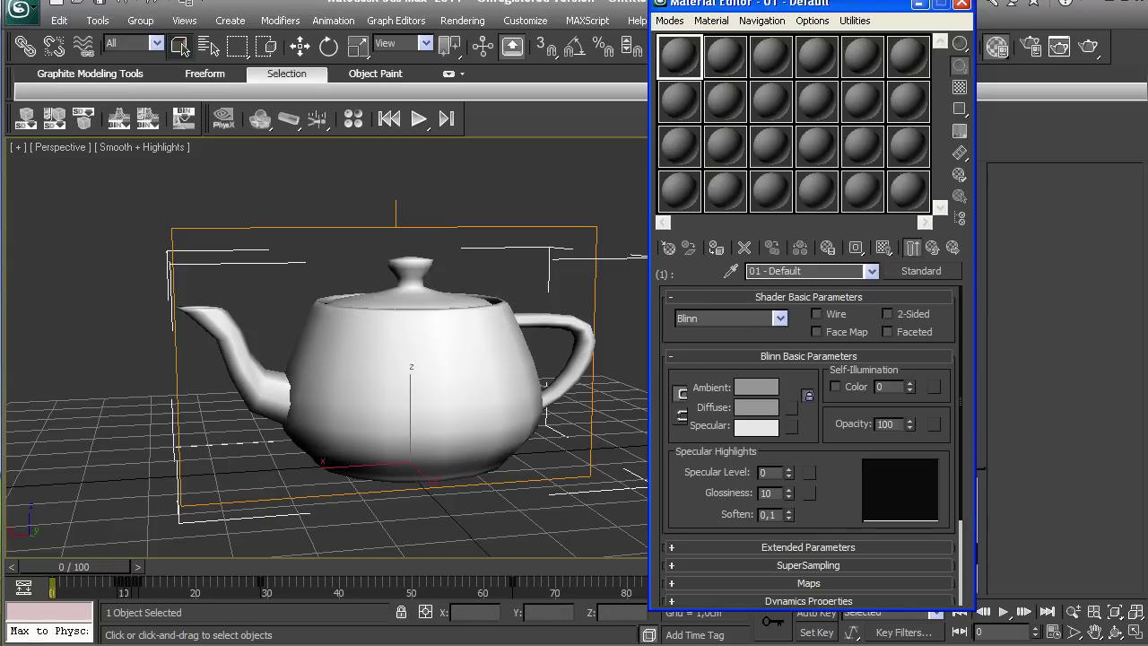
scroll(807, 448, down, 2)
right_click(934, 349)
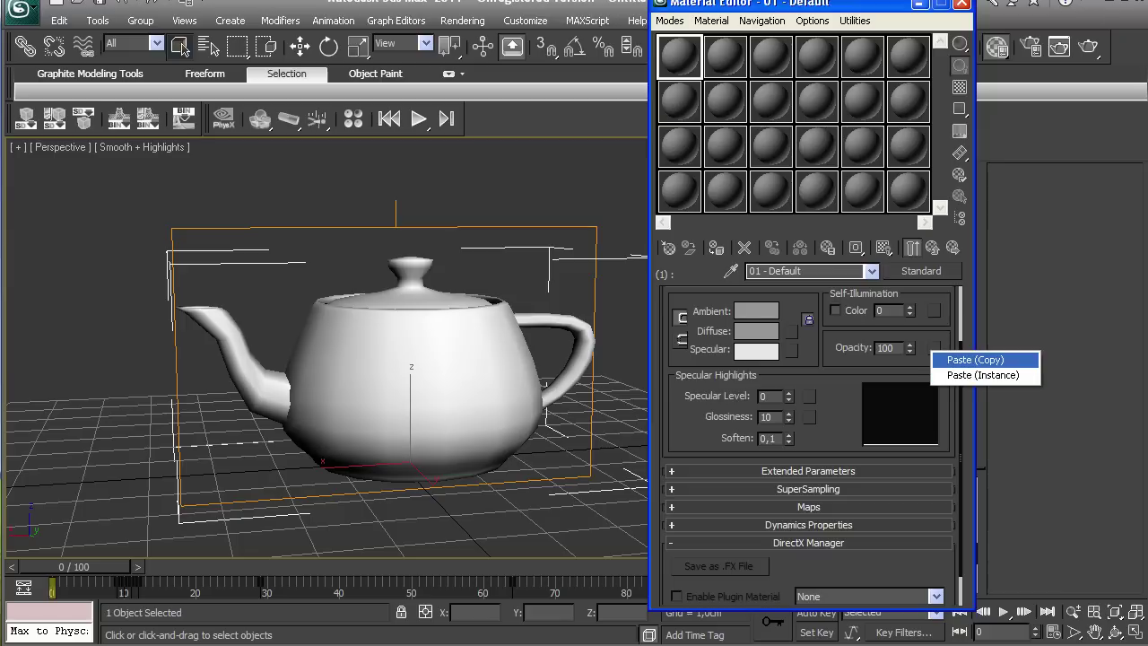
click(975, 359)
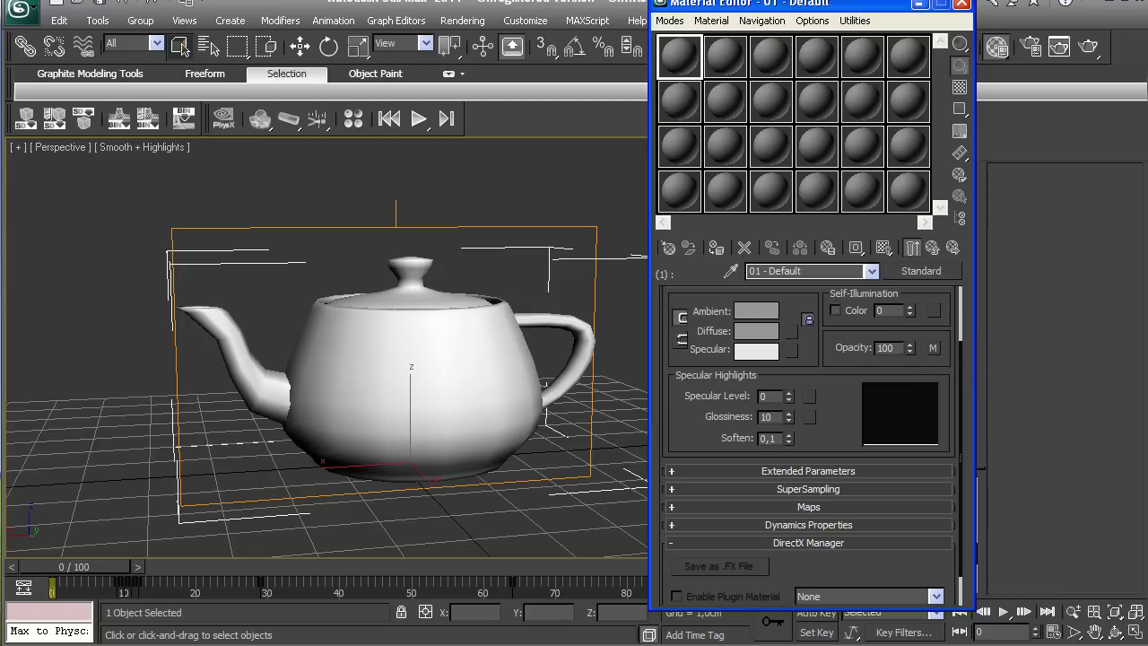
scroll(807, 403, up, 2)
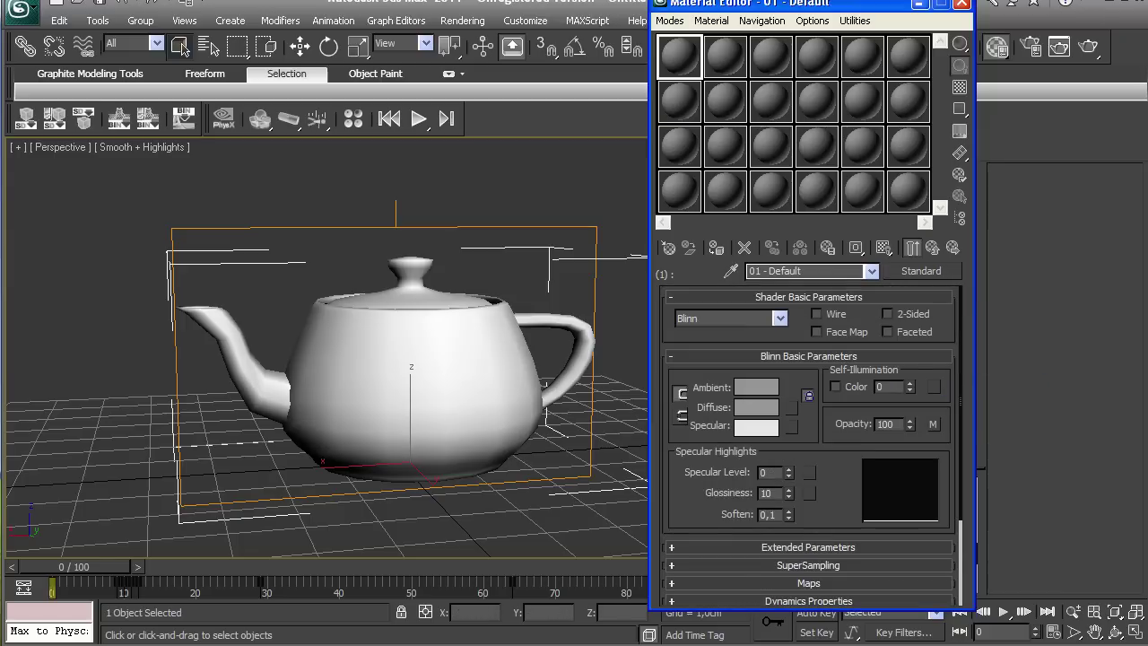
Step: Set the diffuse color of sub-material 1 to blue with RGB 23, 89, 140
click(756, 407)
mouse_move(400, 213)
mouse_down()
mouse_move(452, 189)
mouse_move(439, 184)
mouse_move(440, 211)
mouse_up()
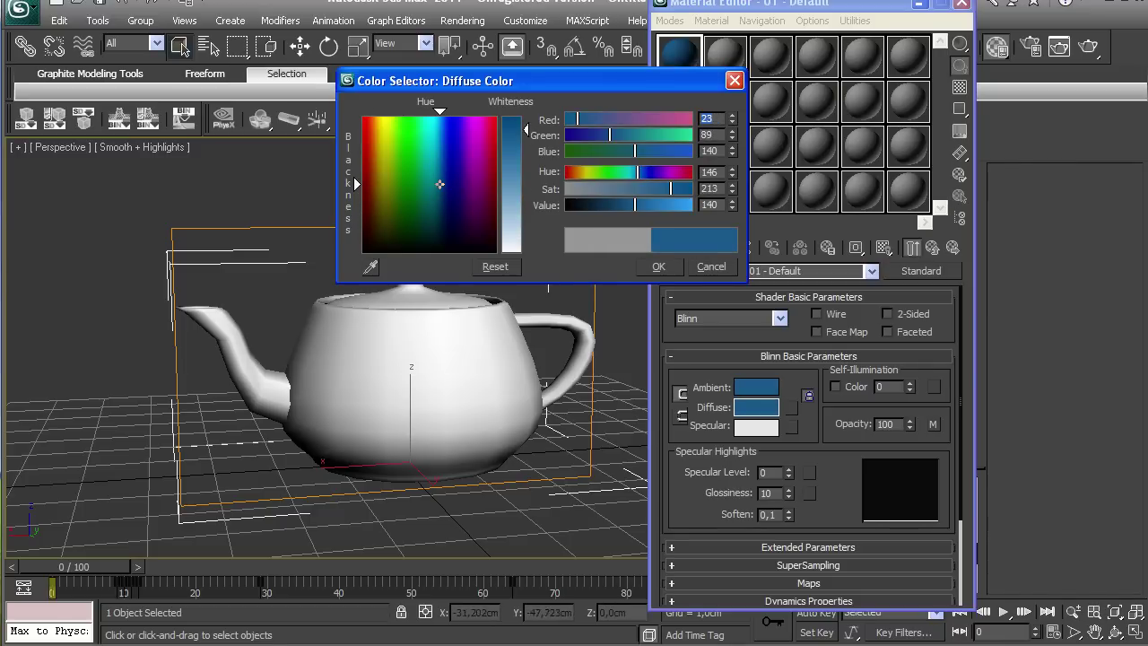
click(658, 267)
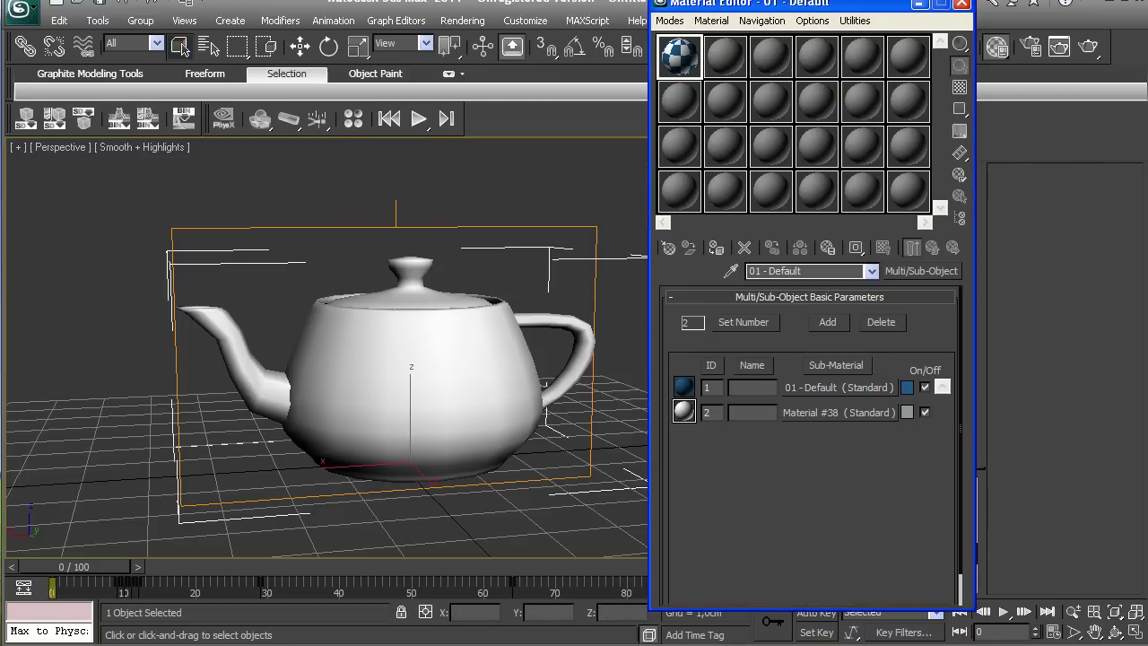
Step: Assign sub-material 1 to the teapot and check its opacity sweep at frame 28
drag(839, 386, 531, 407)
click(839, 388)
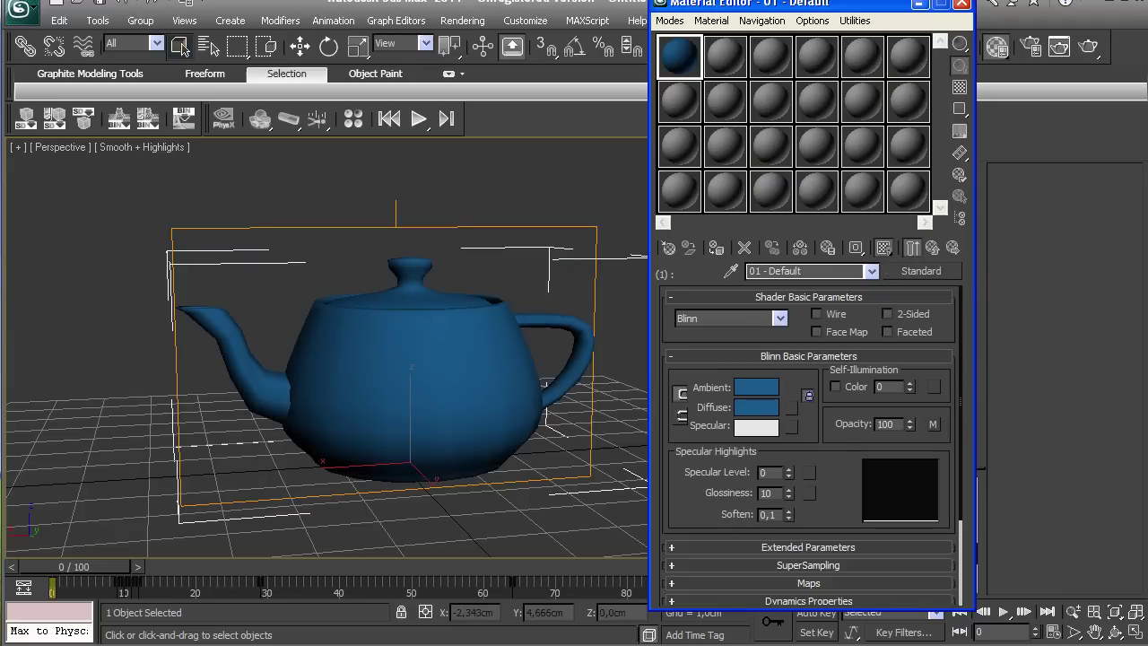
drag(74, 566, 262, 566)
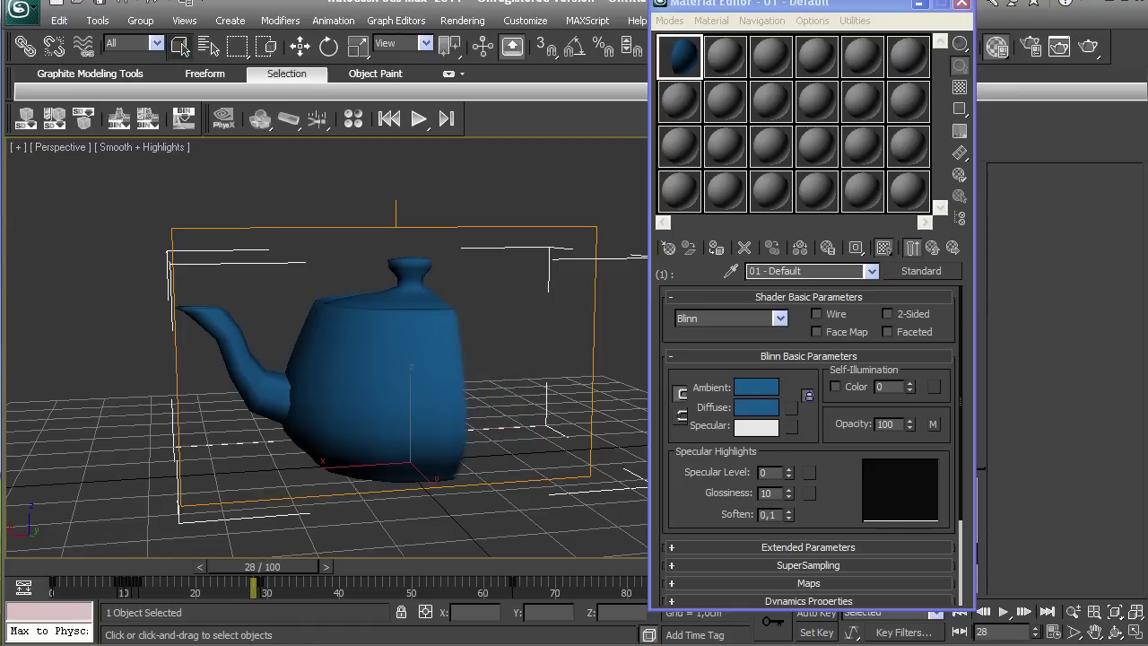
Step: Add noise with amount 0.08 and size 0.1 to the opacity Gradient Ramp, and check the ragged edge at frame 24
drag(834, 512, 833, 469)
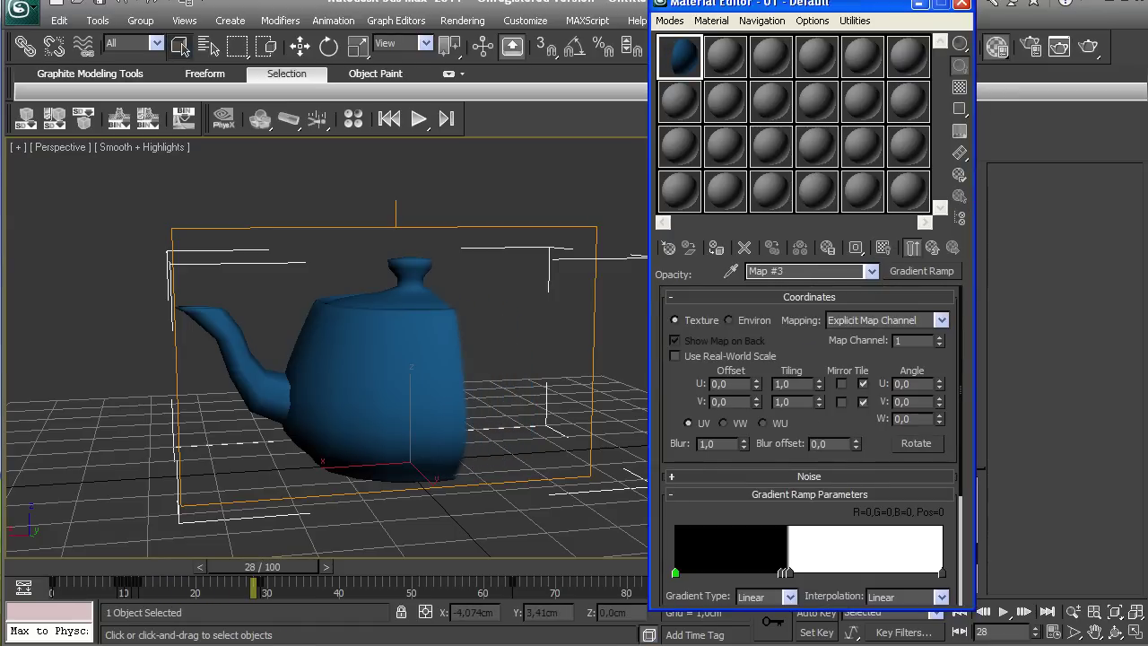
drag(779, 511, 778, 349)
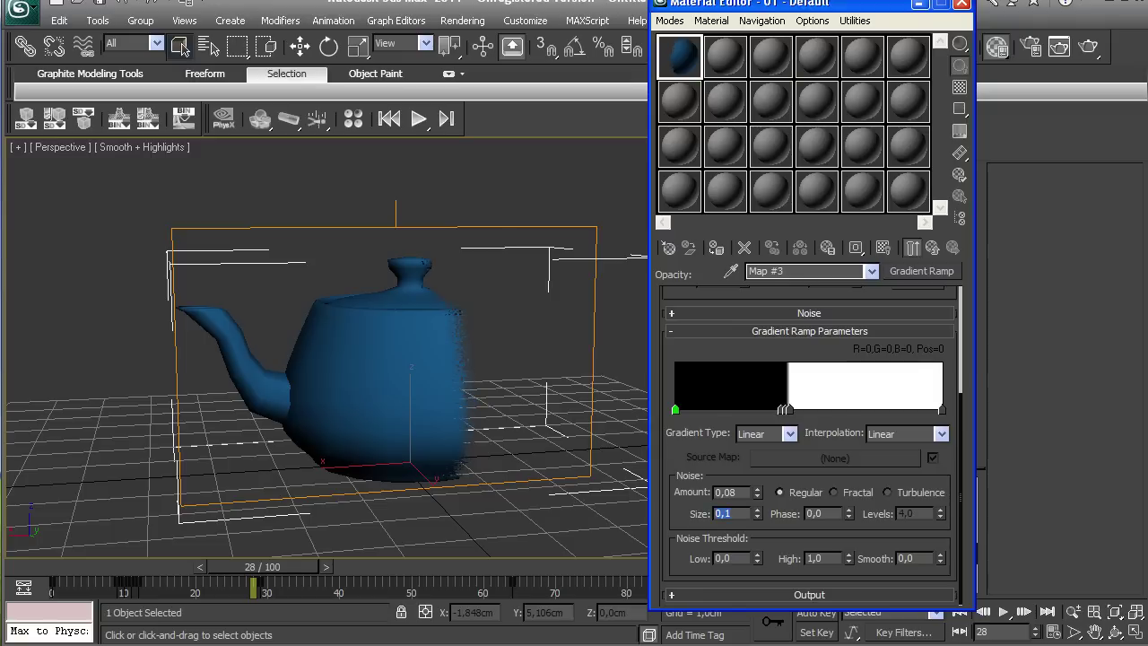
mouse_move(253, 567)
mouse_down()
mouse_move(337, 566)
mouse_move(230, 567)
mouse_up()
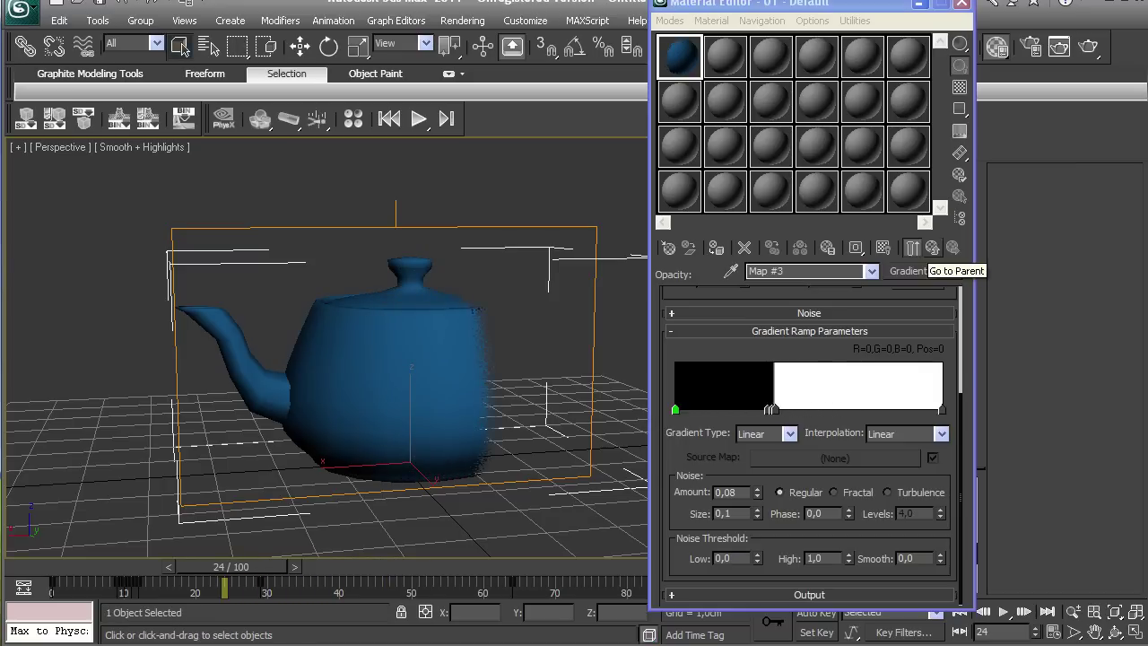
click(912, 248)
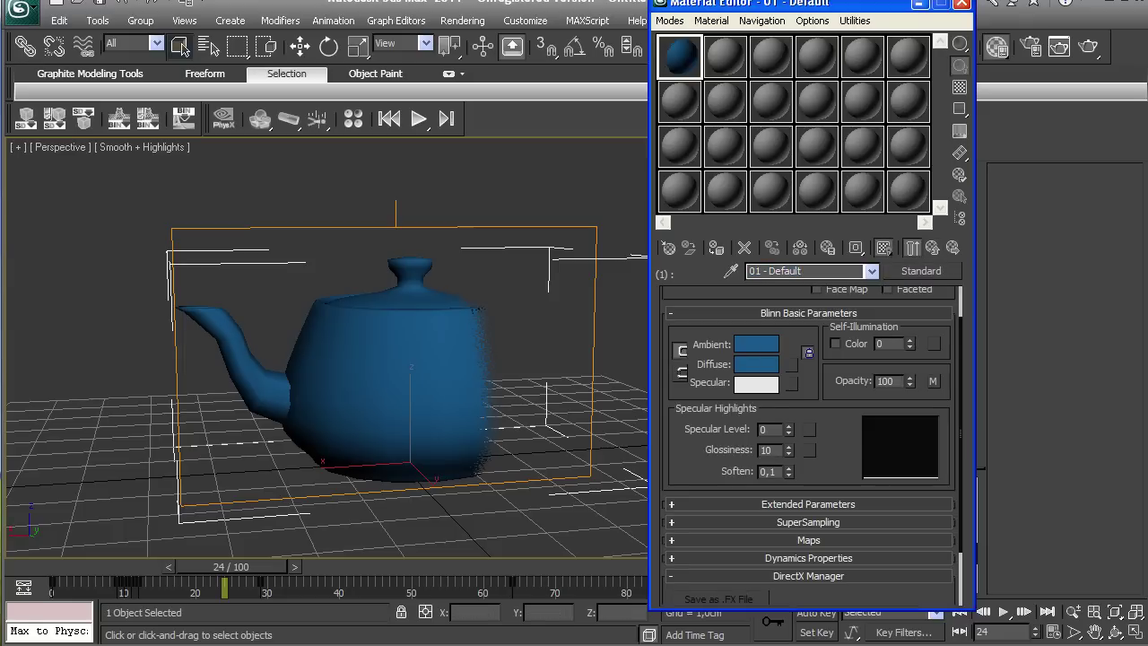
Step: Close the Material Editor and open Particle View with an enlarged event display area
click(961, 3)
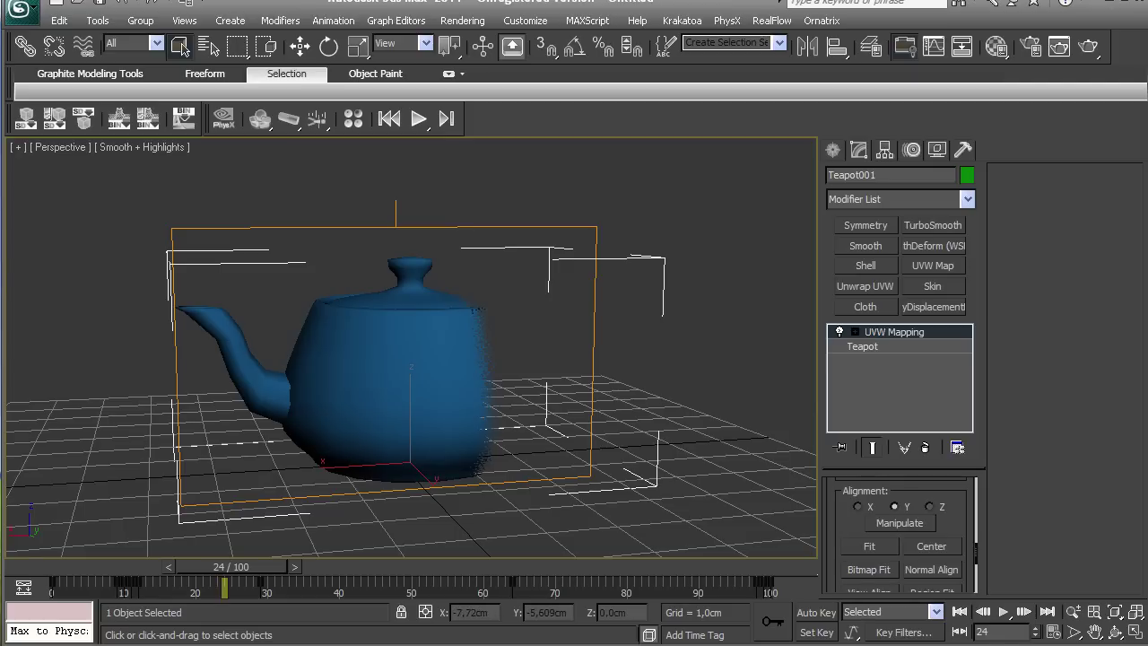
key(6)
drag(233, 73, 810, 33)
drag(748, 261, 749, 417)
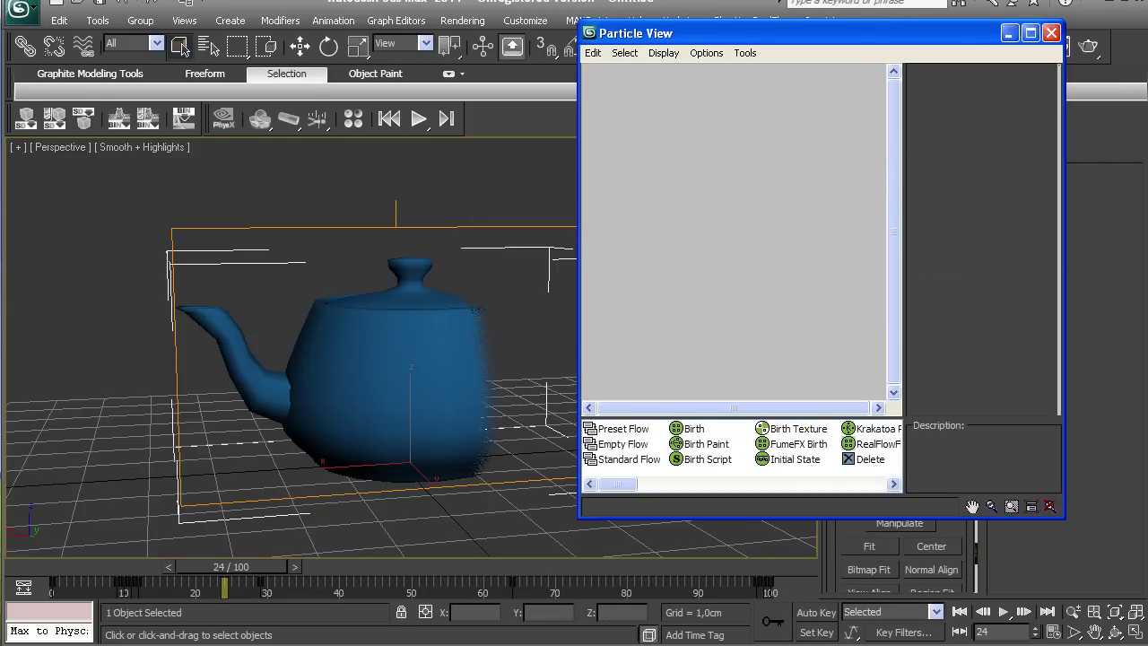
Step: Create an Empty Flow particle system and place it near the upper corner of the event display
right_click(673, 189)
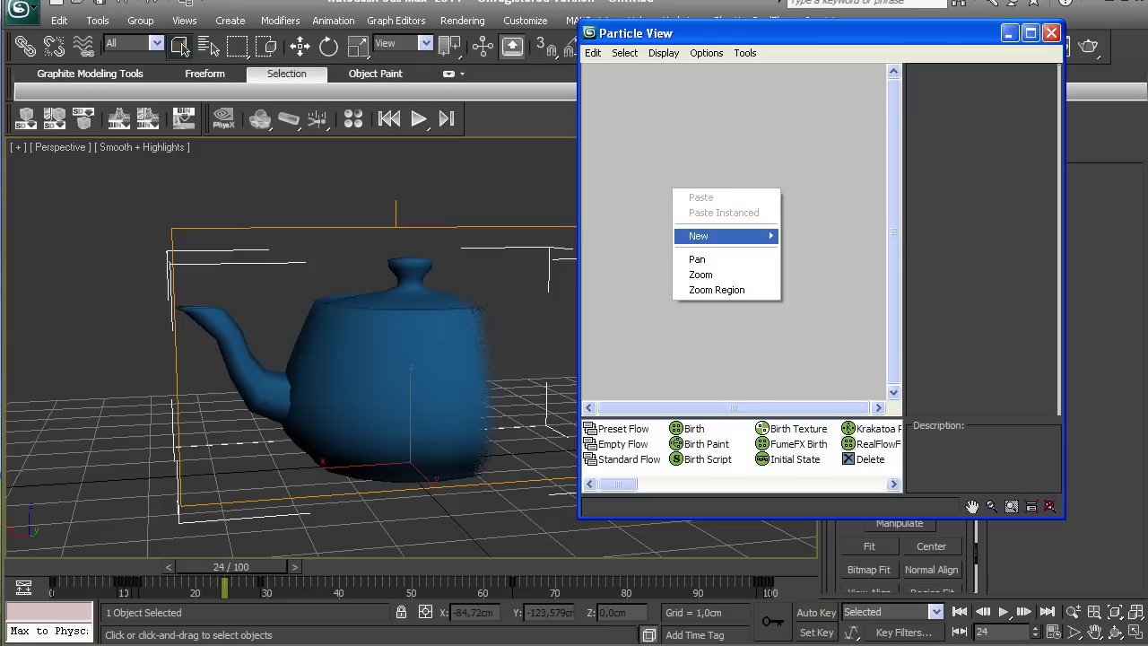
mouse_move(717, 236)
mouse_move(825, 236)
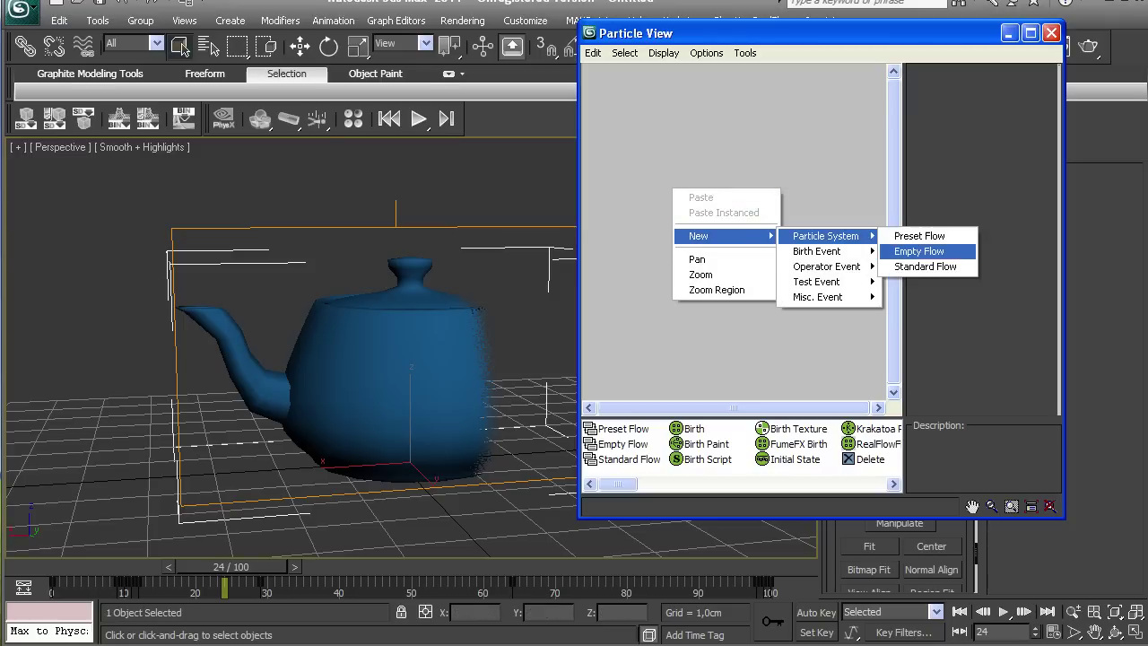
click(918, 251)
drag(717, 195, 657, 118)
Step: Add a Birth event below the particle source and wire the source's output to it
right_click(693, 229)
mouse_move(717, 275)
mouse_move(843, 291)
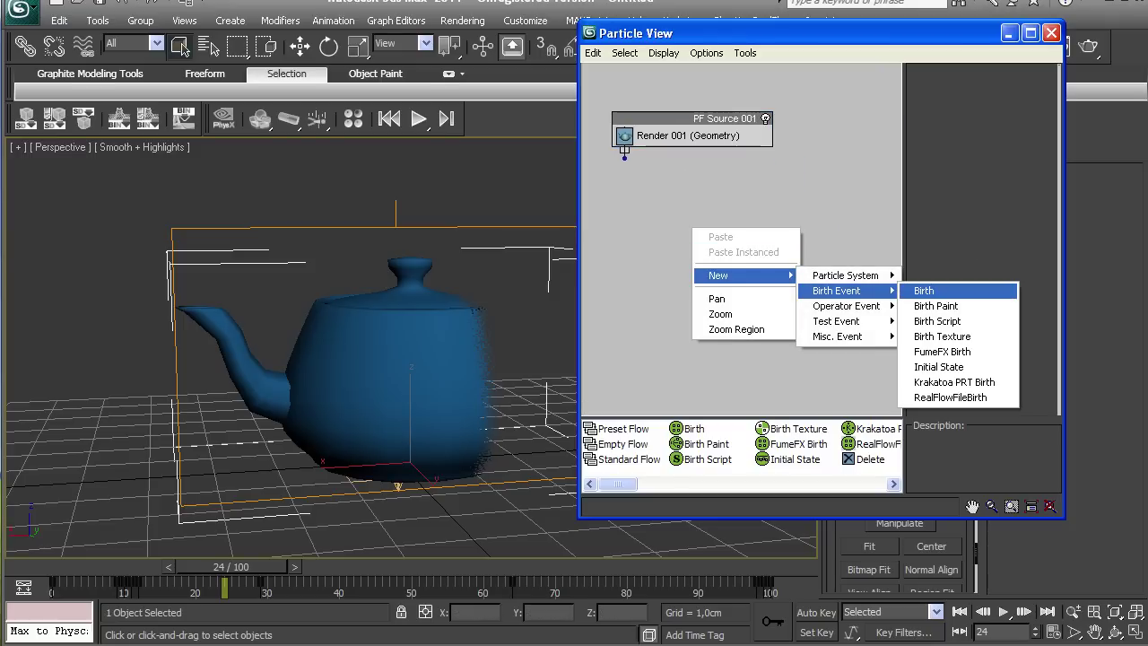
click(923, 291)
drag(755, 234, 686, 213)
drag(625, 158, 631, 185)
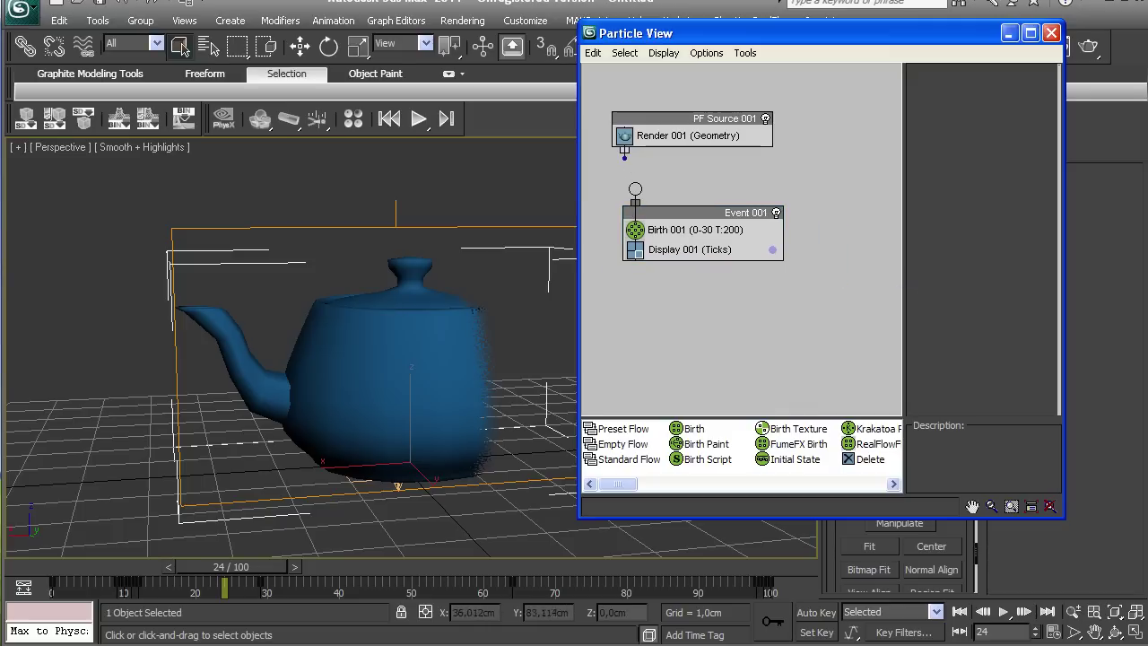
Step: Align the event under the particle source and set its Birth to emit 20000 particles from frame 9 to frame 100
drag(686, 213, 677, 224)
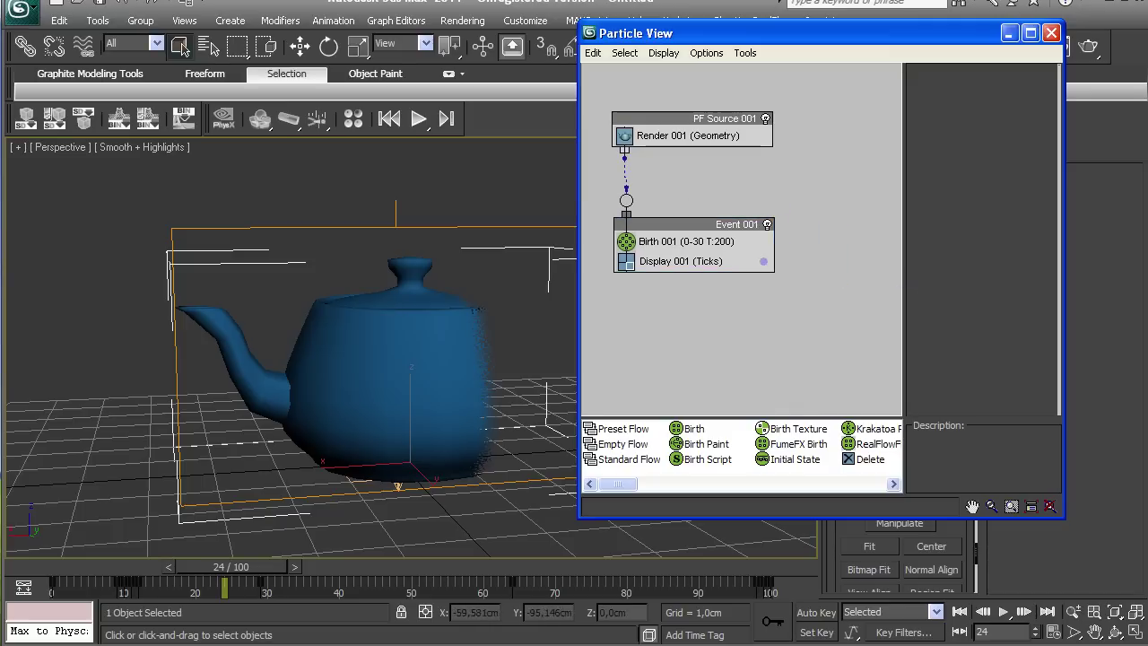
click(685, 241)
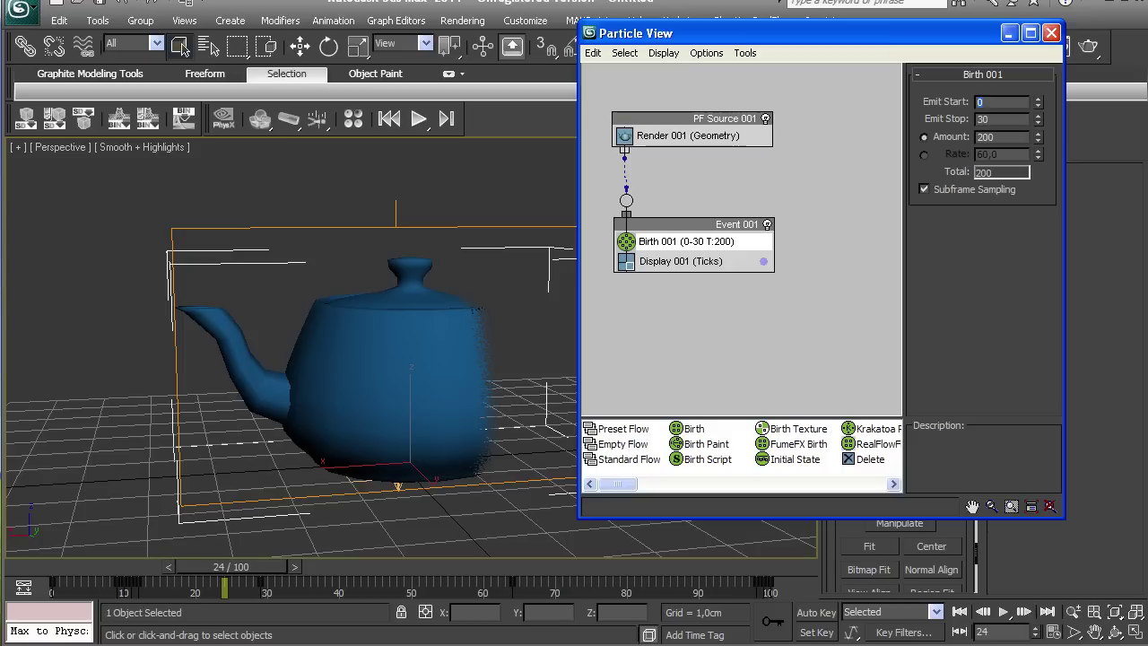
text(9)
key(Return)
key(BackSpace)
key(BackSpace)
text(100)
key(Tab)
text(20000)
key(Return)
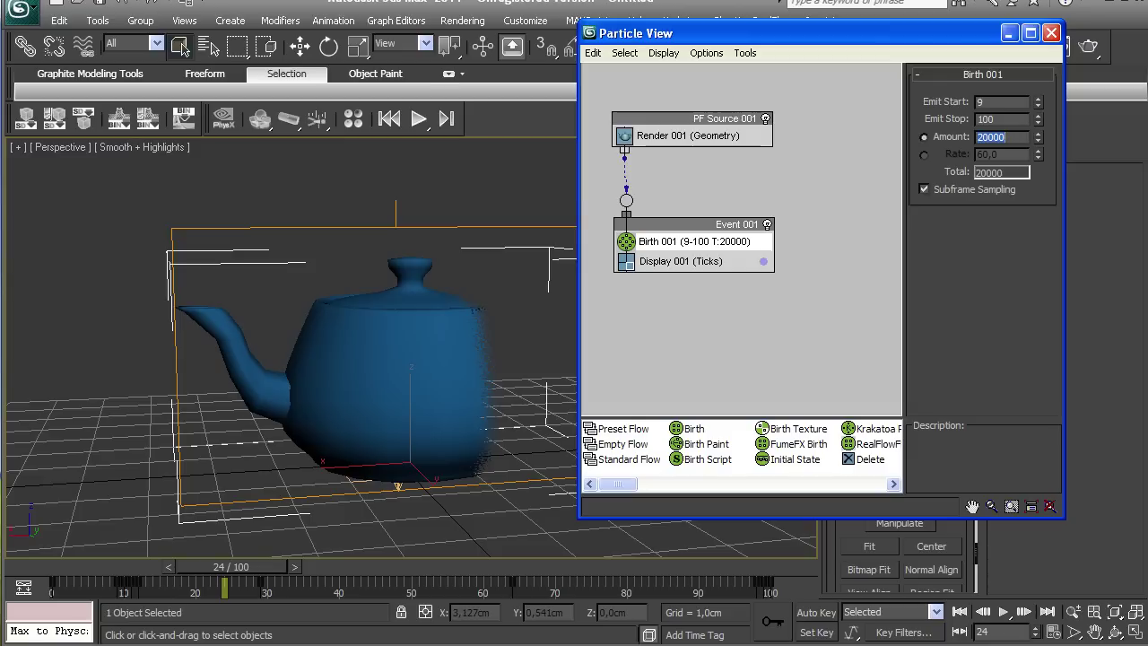
Step: Enlarge Particle View and insert a Position Object operator between Birth and Display in the event
drag(968, 503, 967, 586)
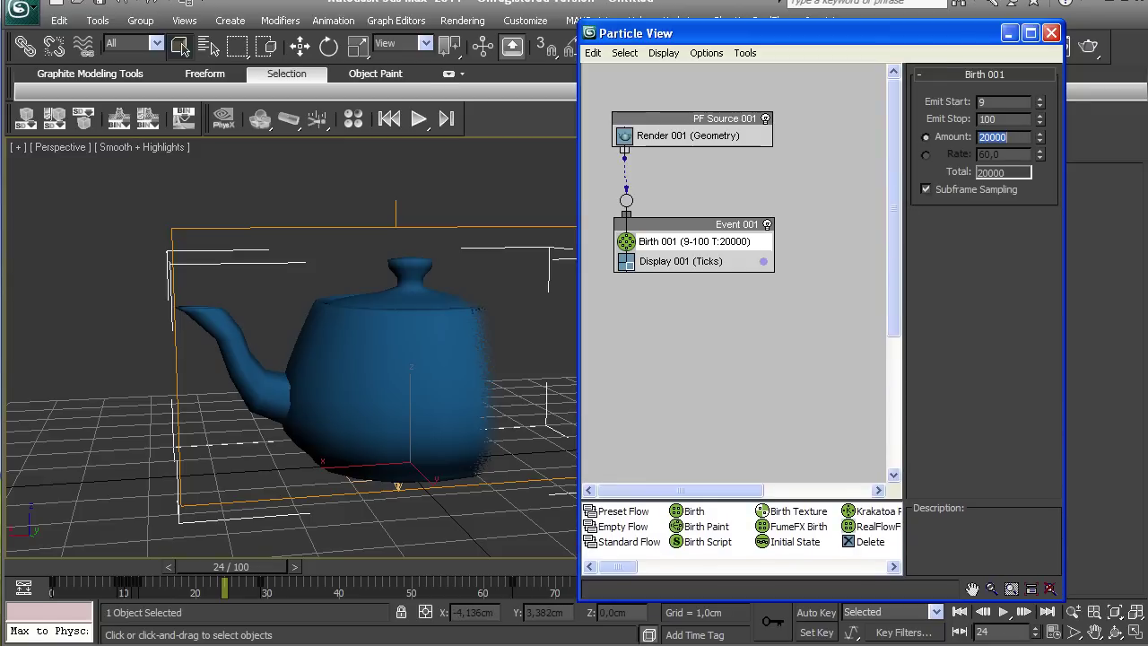
drag(685, 566, 699, 567)
drag(716, 460, 695, 252)
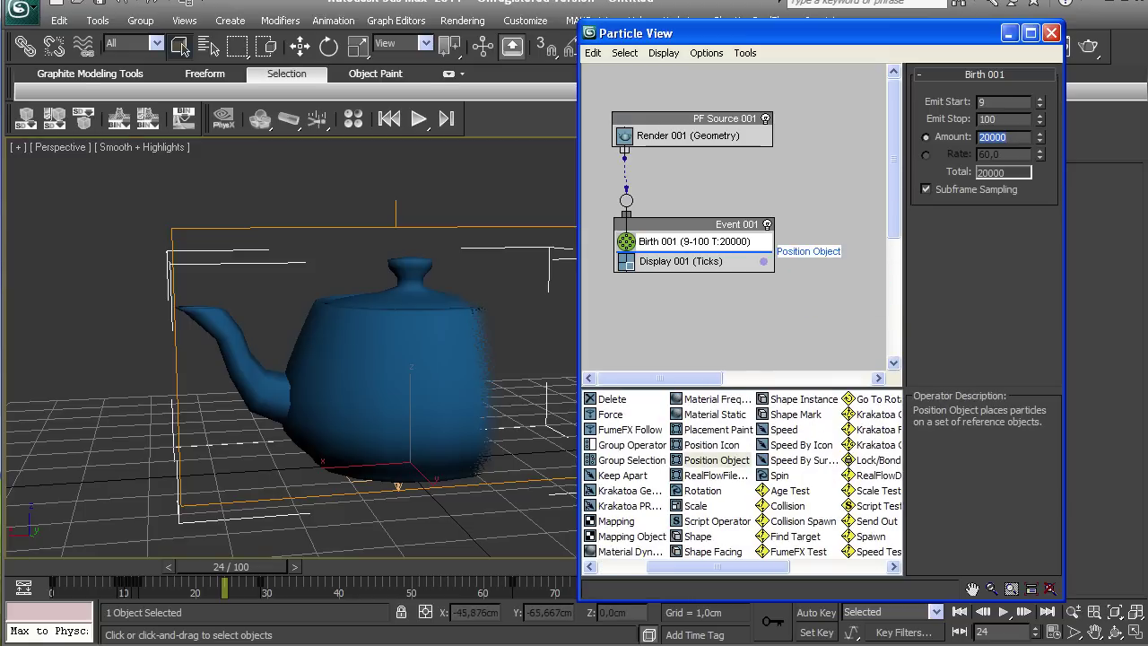
drag(769, 252, 695, 259)
click(696, 261)
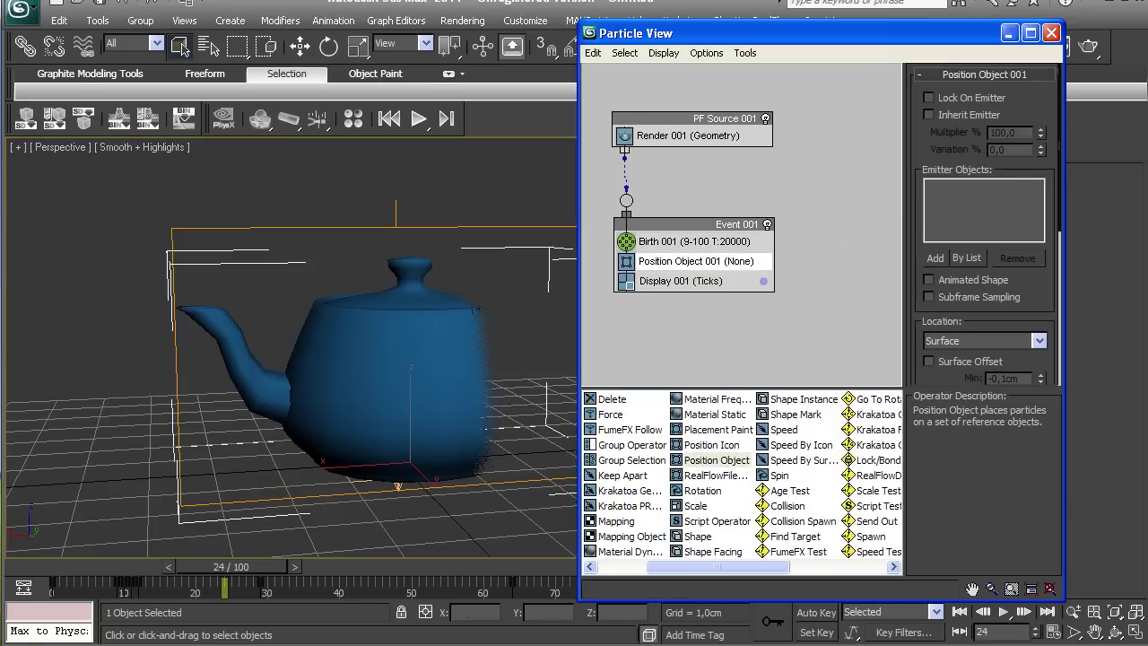
Step: Add the teapot as the Position Object emitter and check the particle placement at frame 29
click(935, 258)
click(435, 368)
drag(232, 567, 268, 567)
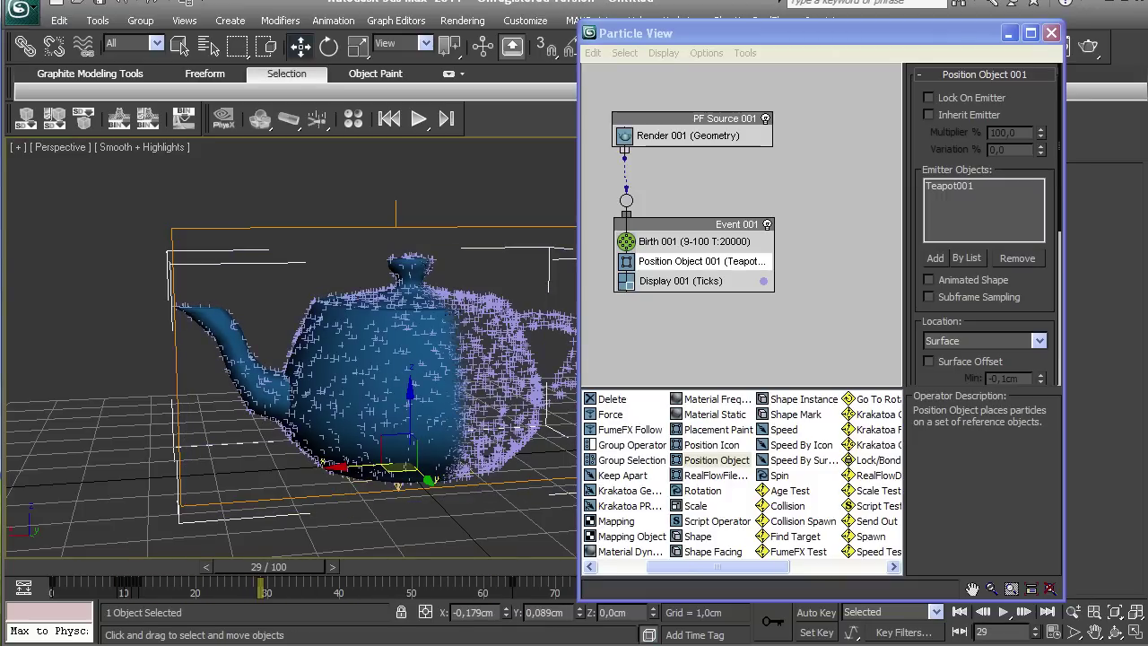
Step: Enable Density By Material with Grayscale for the Position Object operator, using the sub-material with material ID 2
drag(1035, 300, 1035, 90)
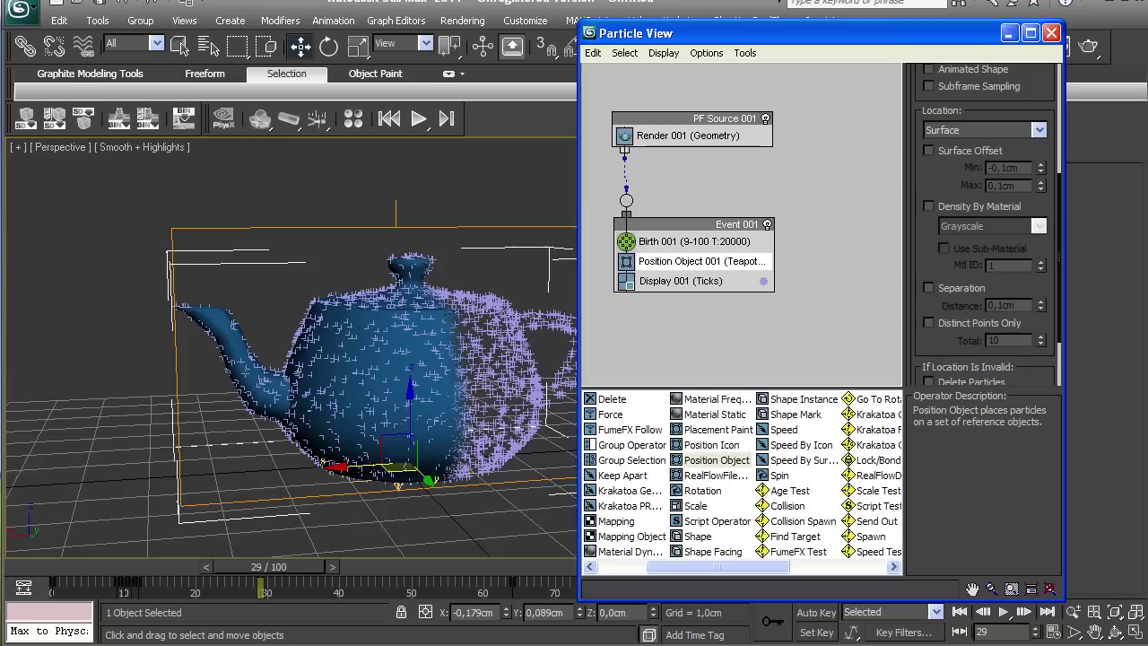
click(928, 205)
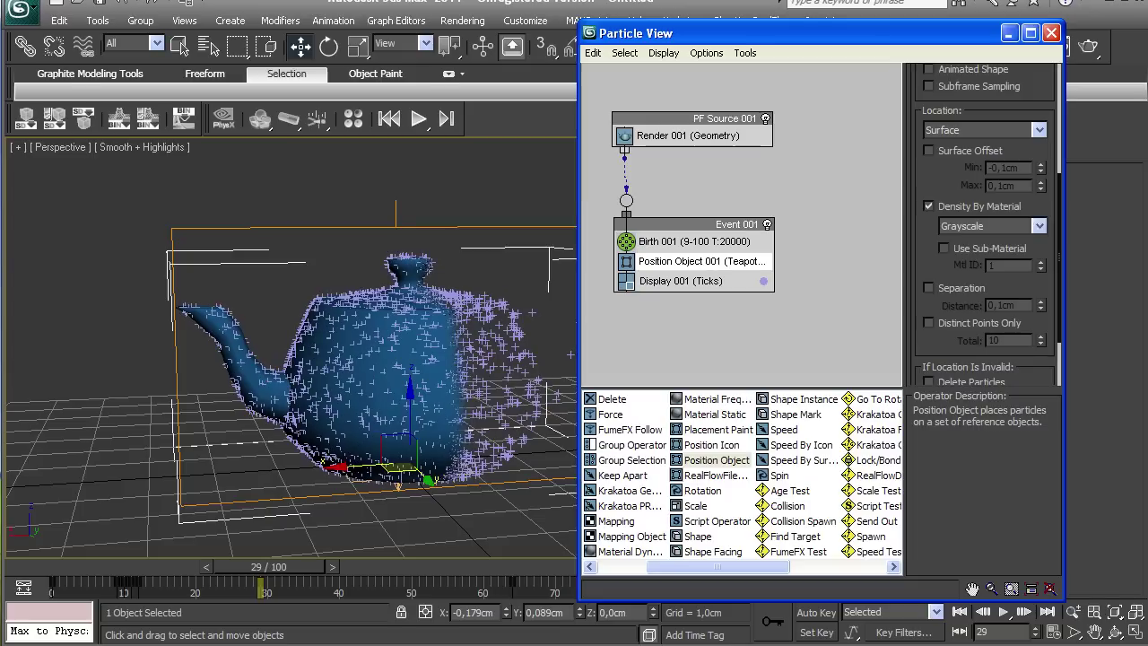
click(943, 248)
click(1040, 262)
scroll(984, 262, down, 3)
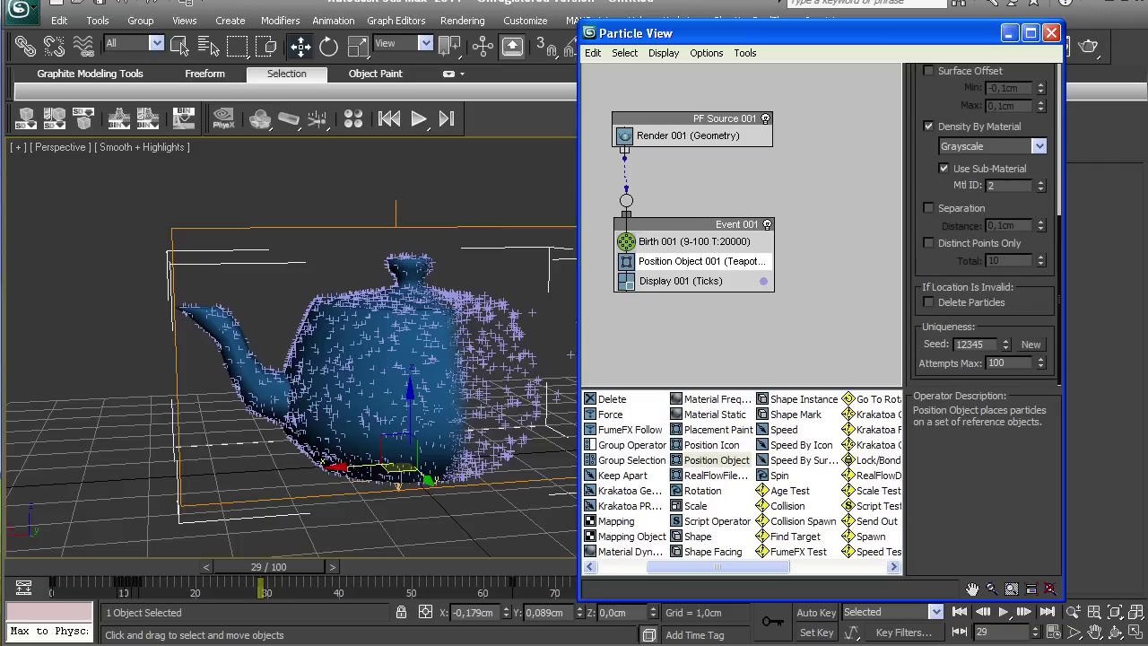
scroll(984, 224, up, 2)
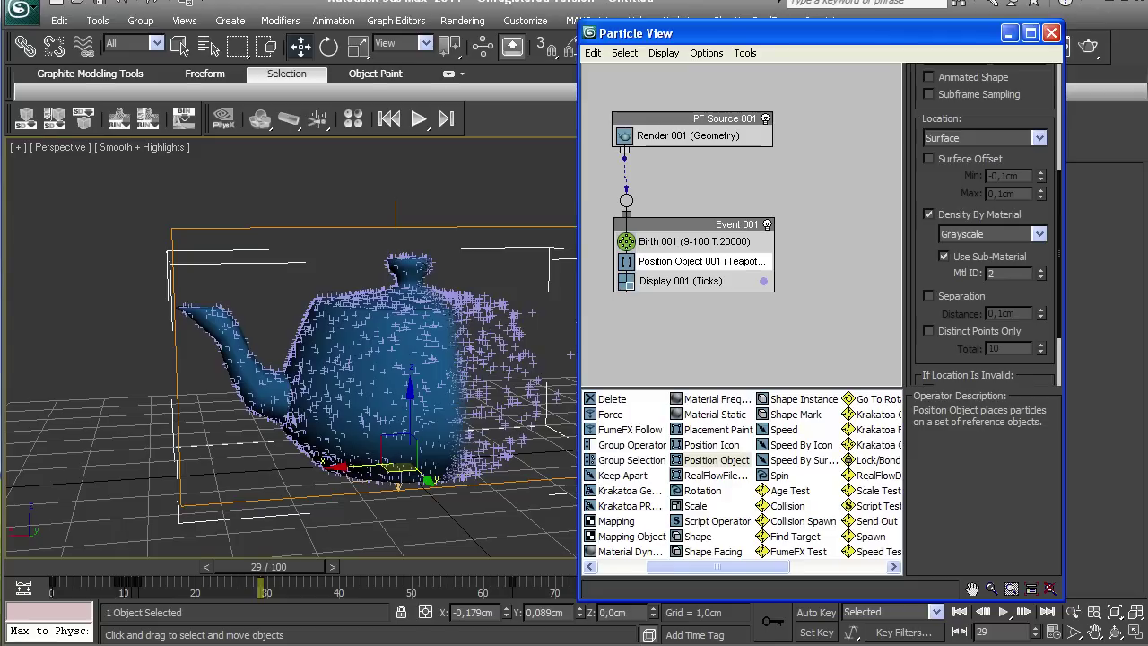
Step: Add a Shape operator below Position Object, with the 3D shape Sphere 20-sides and a size of 0,05 cm
drag(697, 535, 773, 274)
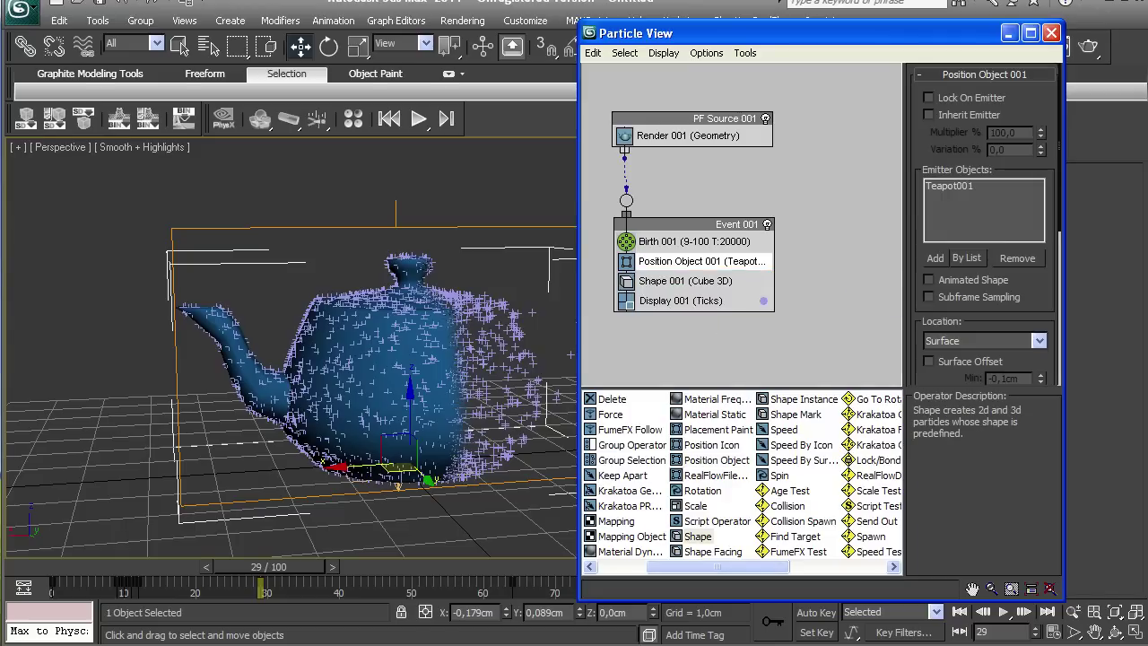
click(685, 280)
click(1042, 118)
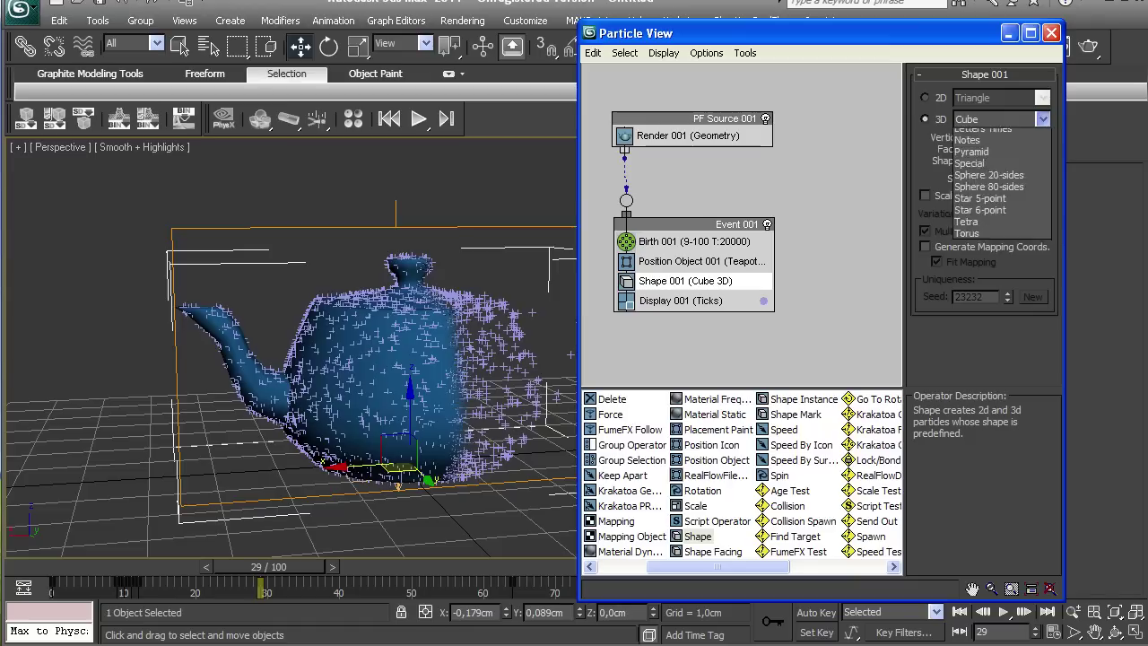
click(988, 299)
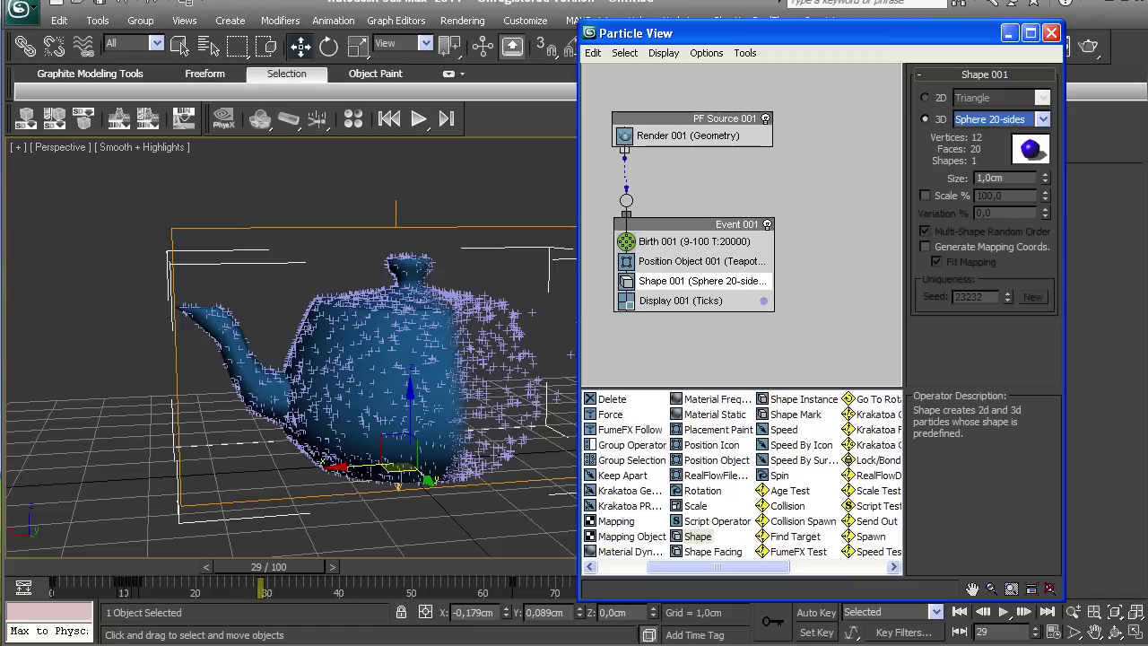
double_click(985, 177)
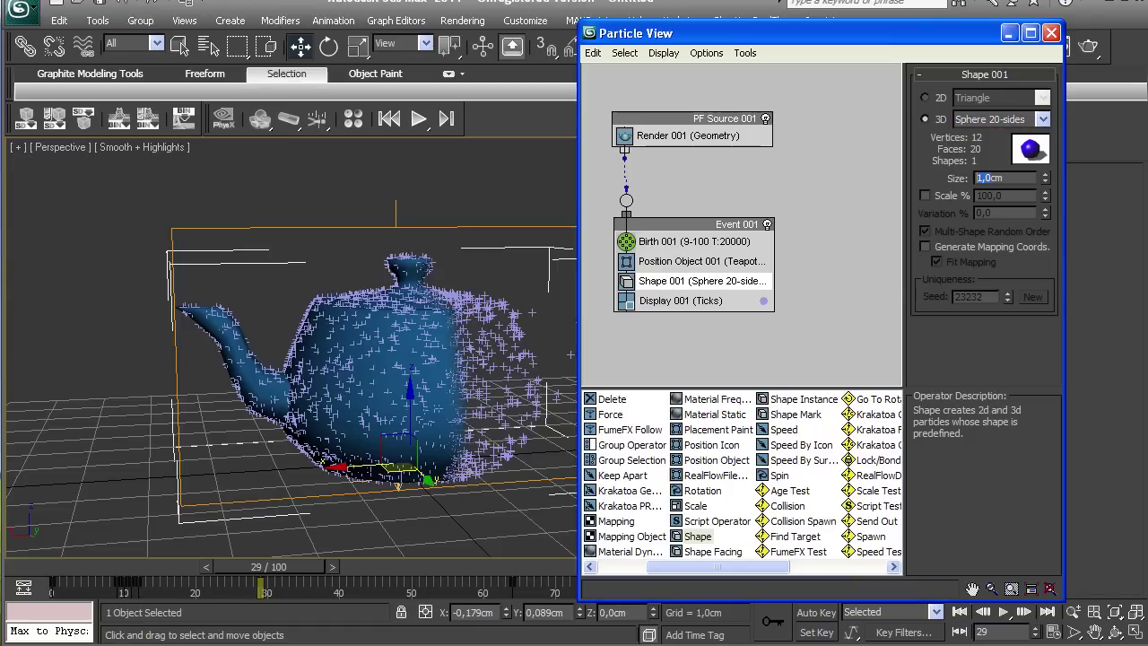
text(0,05)
key(Return)
Step: Set the Display operator's type to Dots and render a test image of frame 29
click(704, 304)
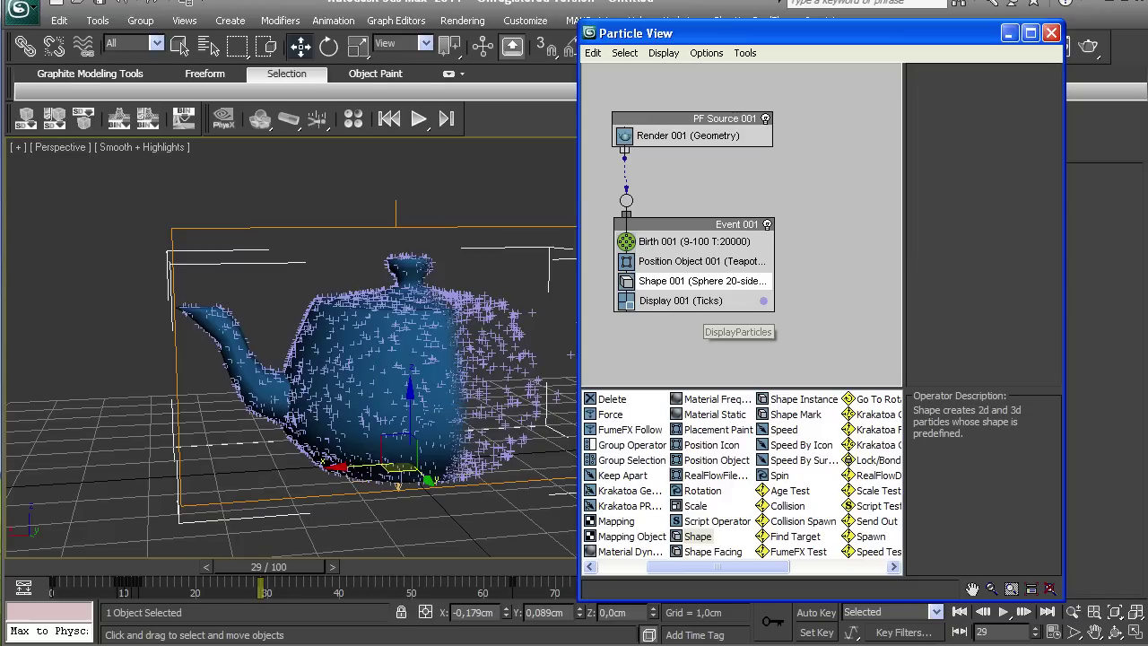
click(1041, 100)
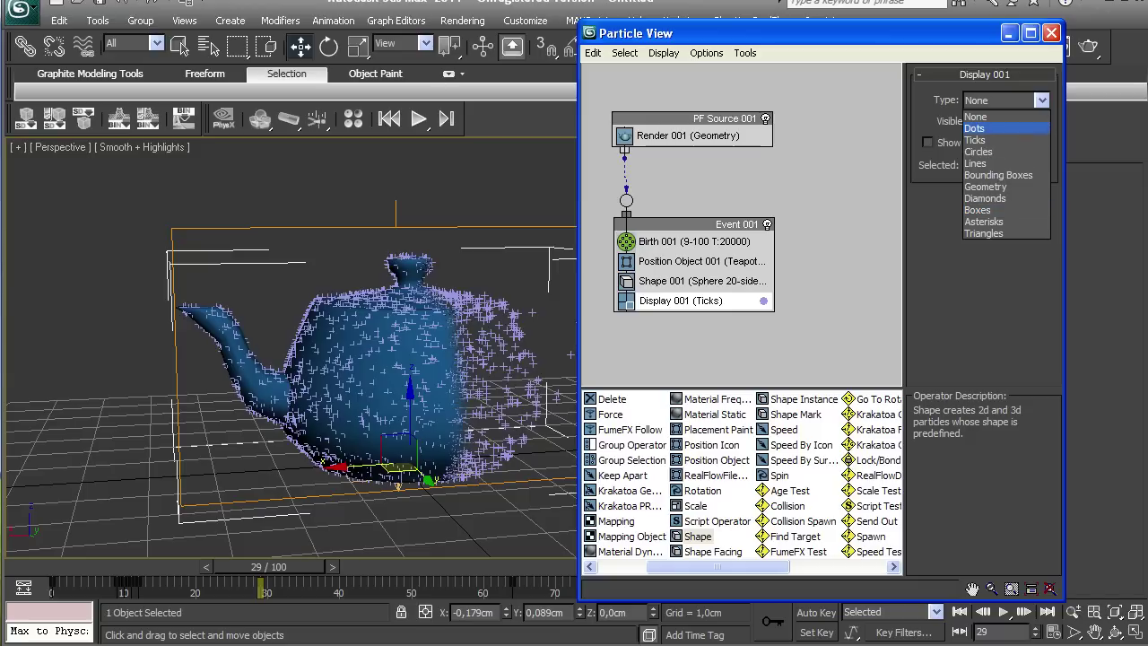
click(975, 128)
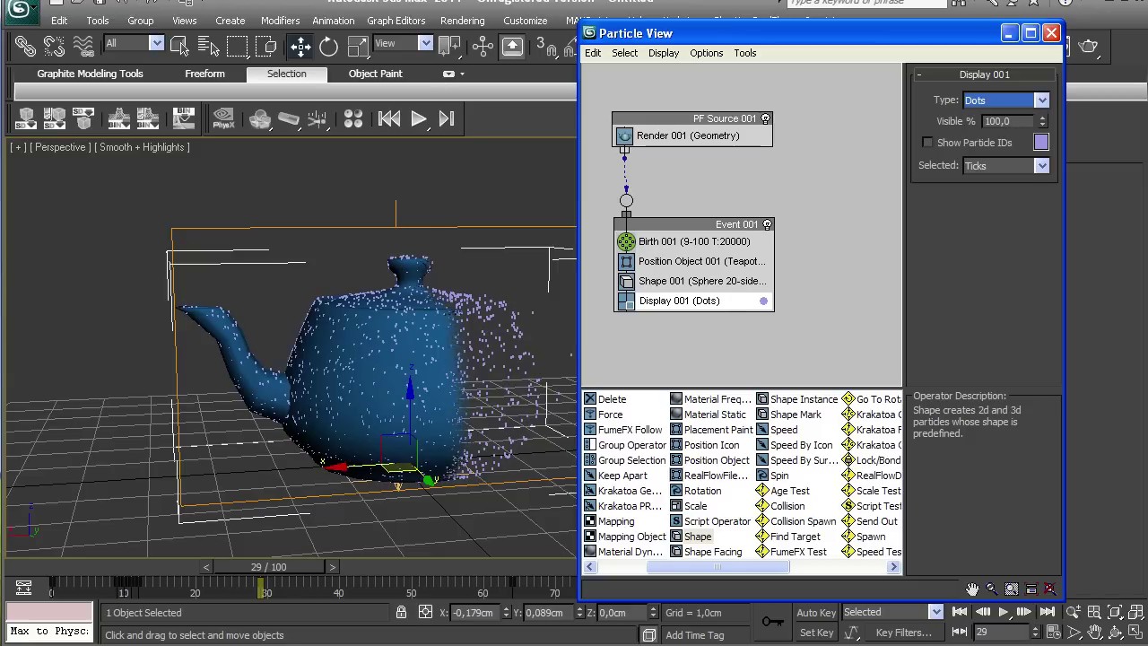
click(1089, 45)
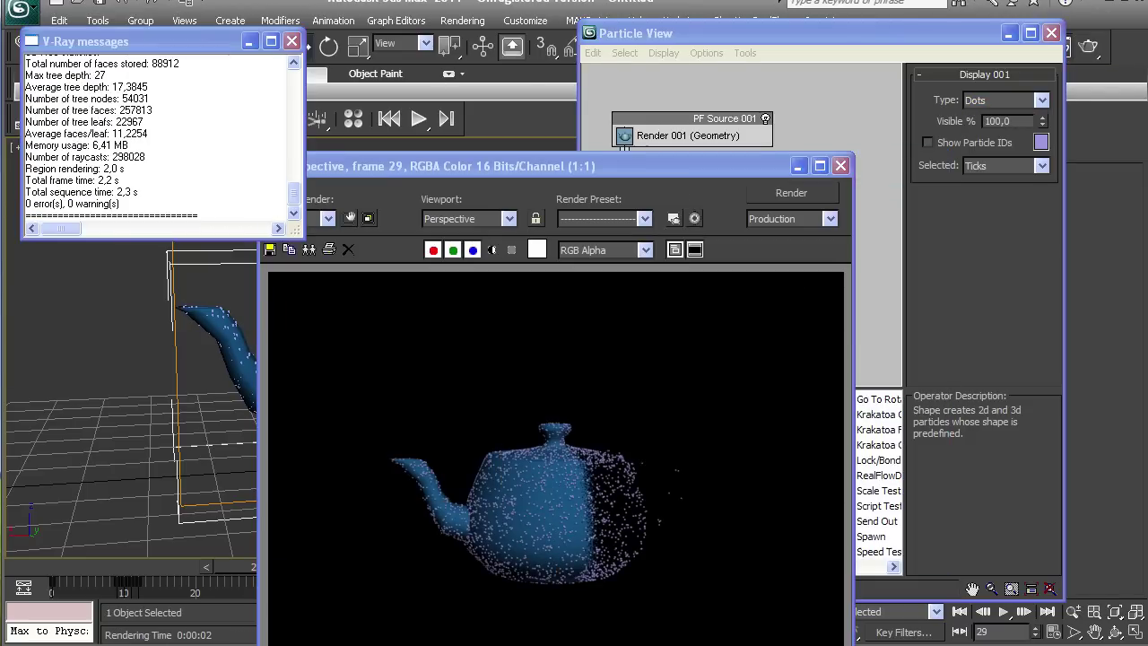
click(840, 166)
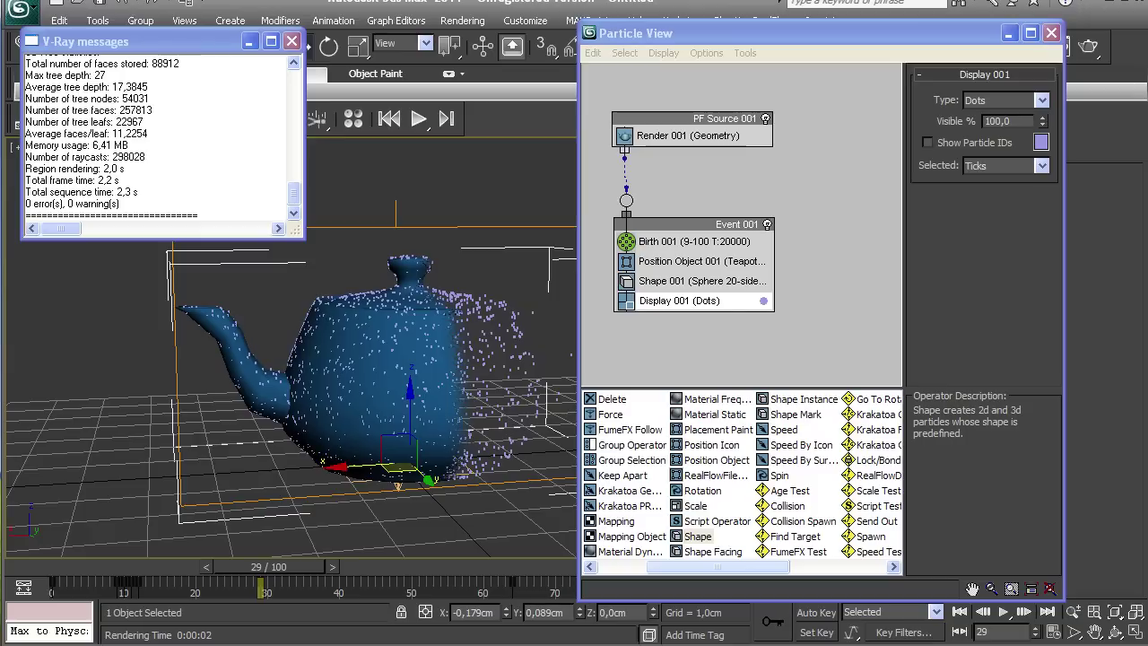
Step: Insert a Force operator between Shape and Display, select it, and close the V-Ray messages window
drag(718, 567, 671, 567)
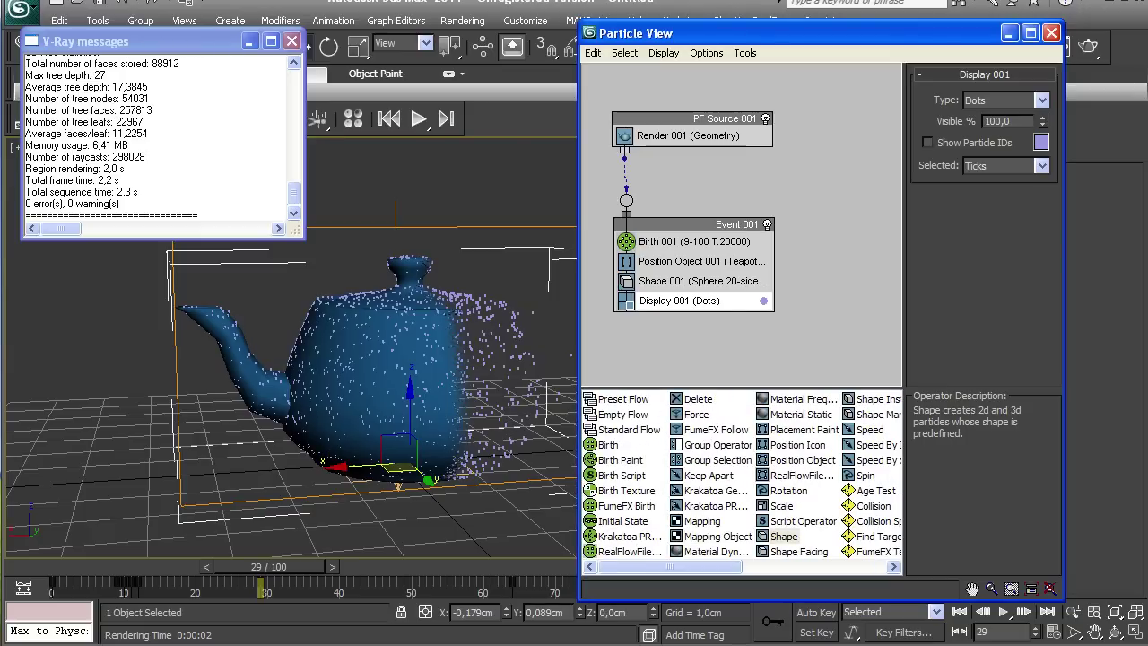
drag(696, 414, 778, 293)
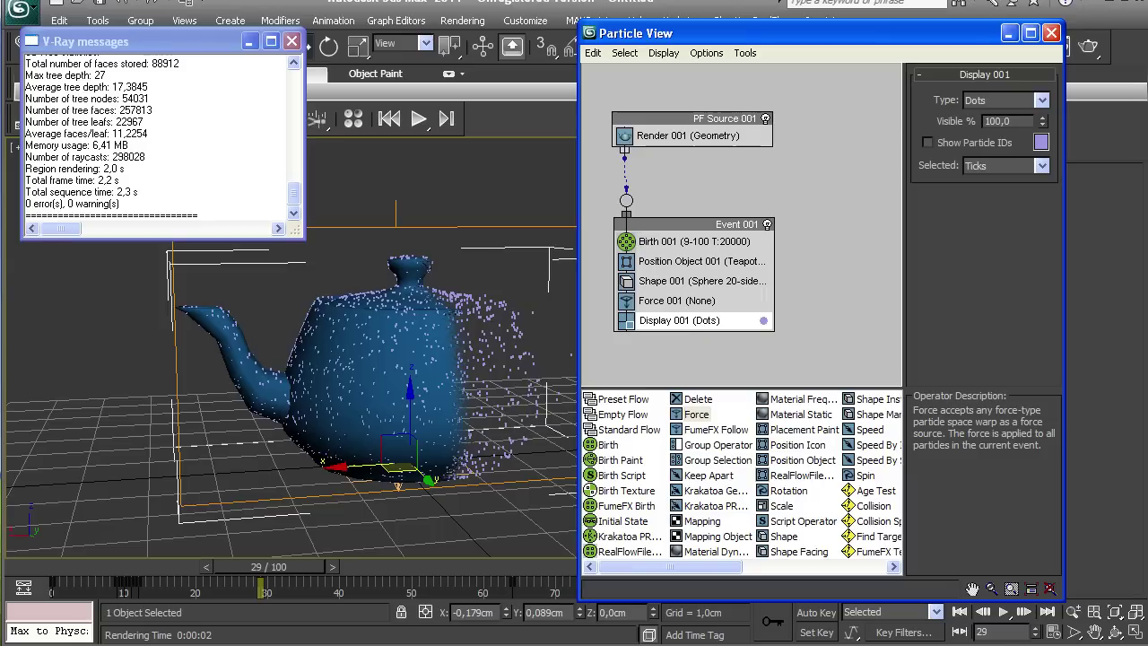
click(677, 300)
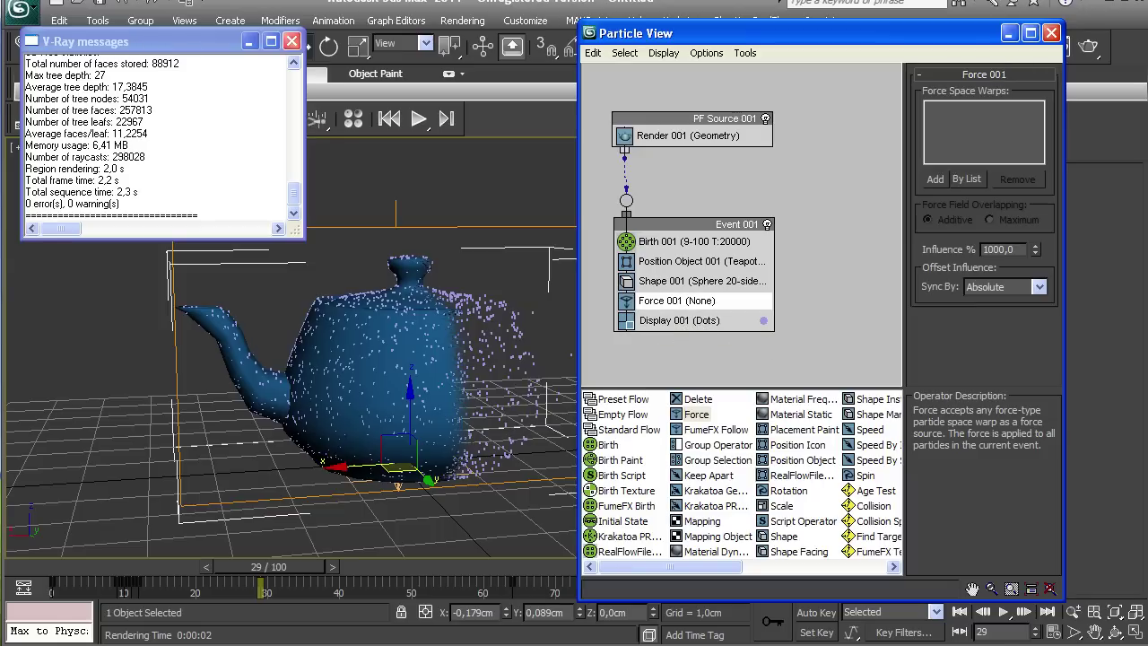
click(291, 41)
Step: Create a Wind space warp with an icon size of about 1,87 cm beside the teapot's spout in the Top view
key(t)
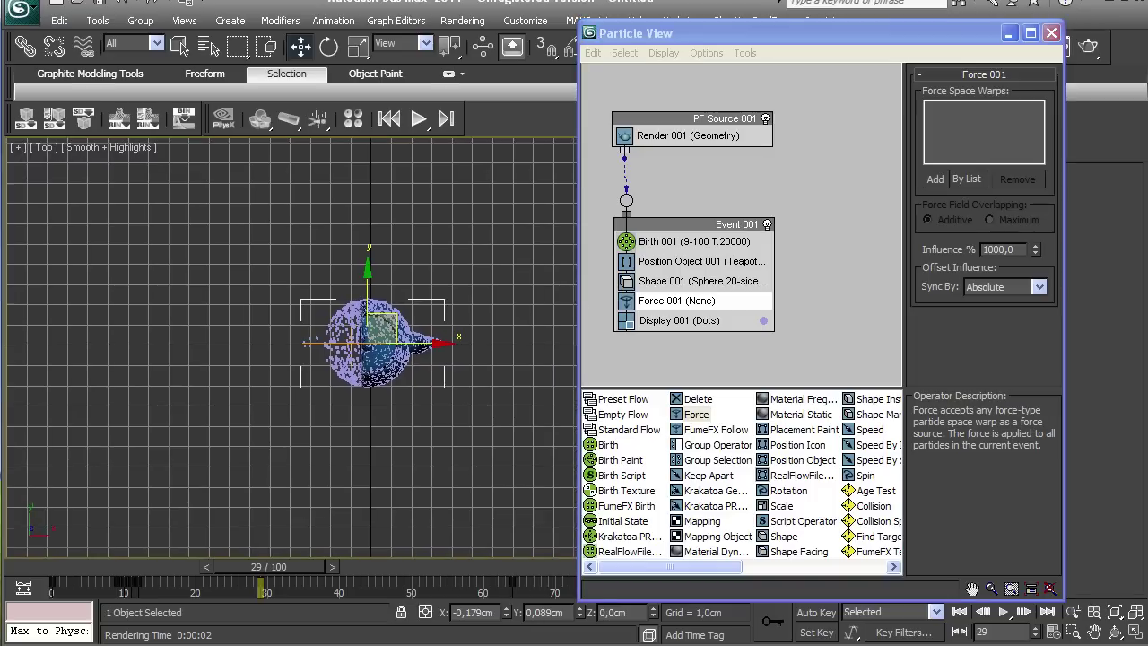
key(6)
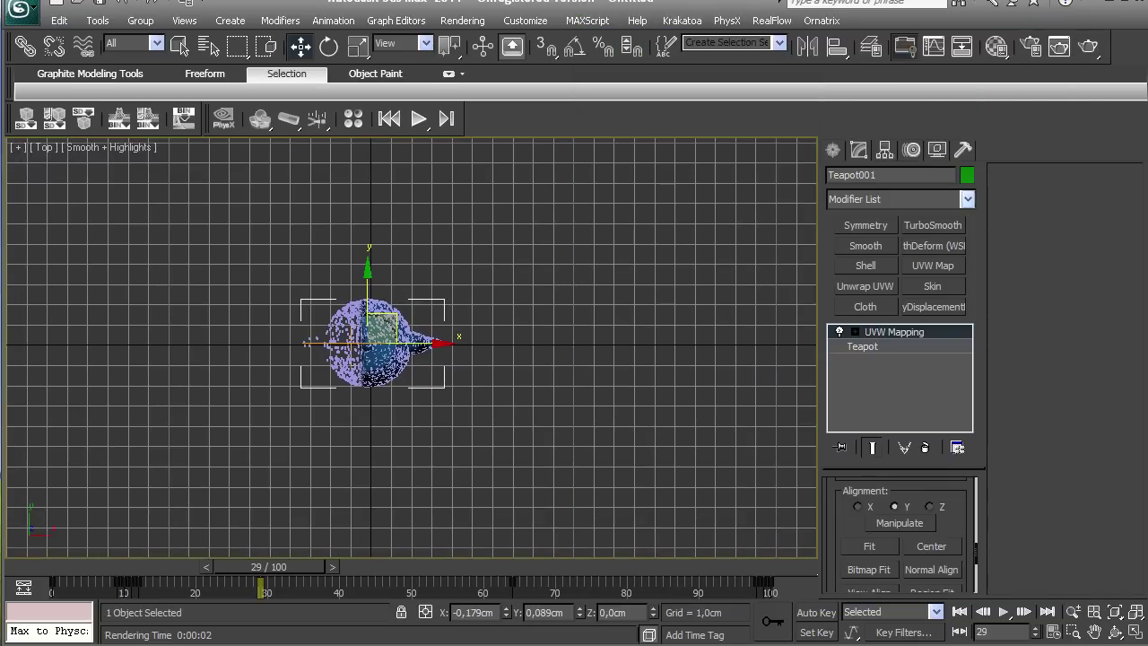
click(946, 178)
click(935, 321)
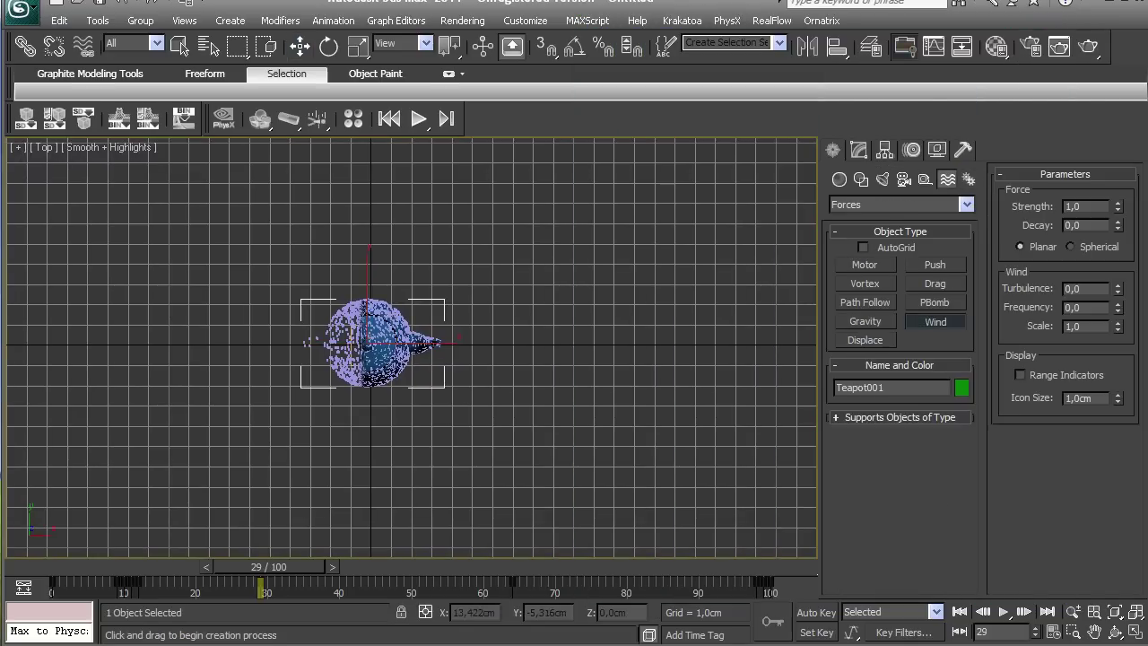
drag(538, 344, 539, 367)
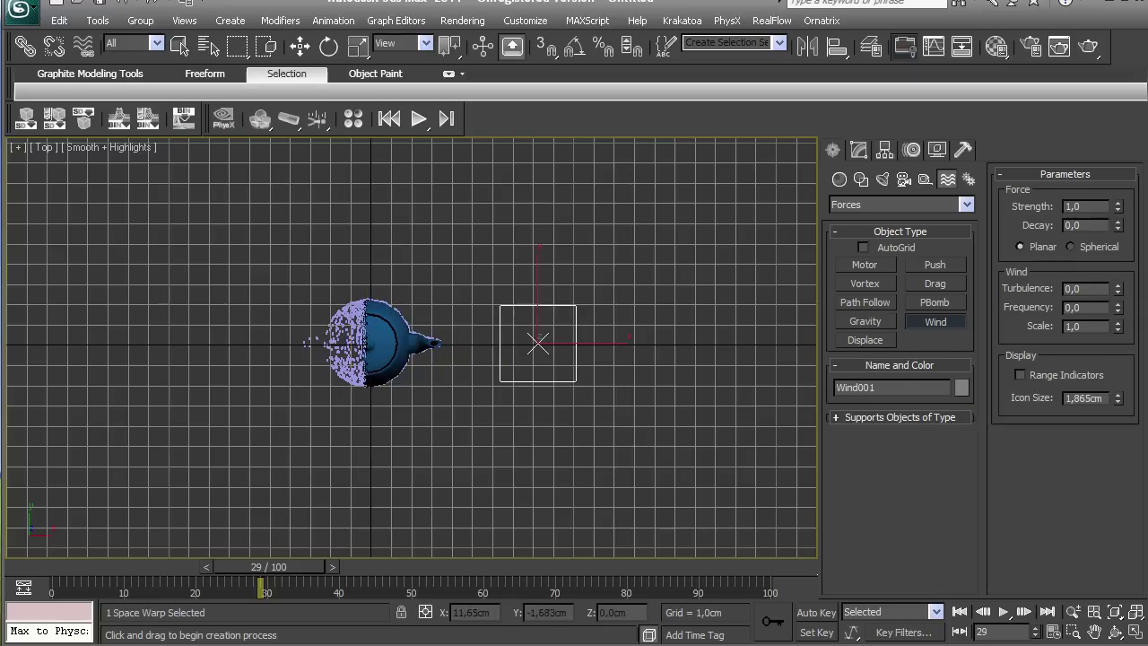
Step: Rotate the Wind icon in the Perspective view so its arrow points toward the teapot
key(w)
key(p)
scroll(377, 340, down, 5)
alt+middle_drag(377, 341, 538, 269)
alt+middle_drag(460, 320, 363, 273)
click(329, 47)
drag(409, 308, 467, 381)
key(w)
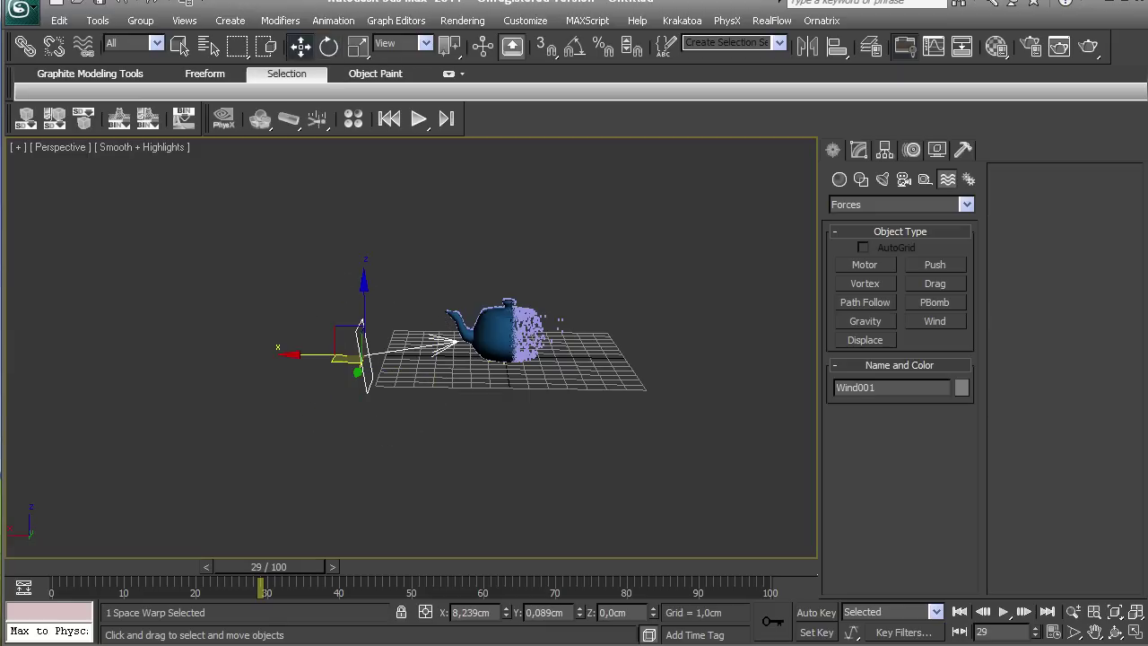
Step: Move the Wind up and away from the teapot to about X 9,17 cm, Z 1,4 cm, and rotate it to about -86 degrees in Y
drag(347, 335, 331, 317)
click(329, 47)
drag(402, 294, 407, 302)
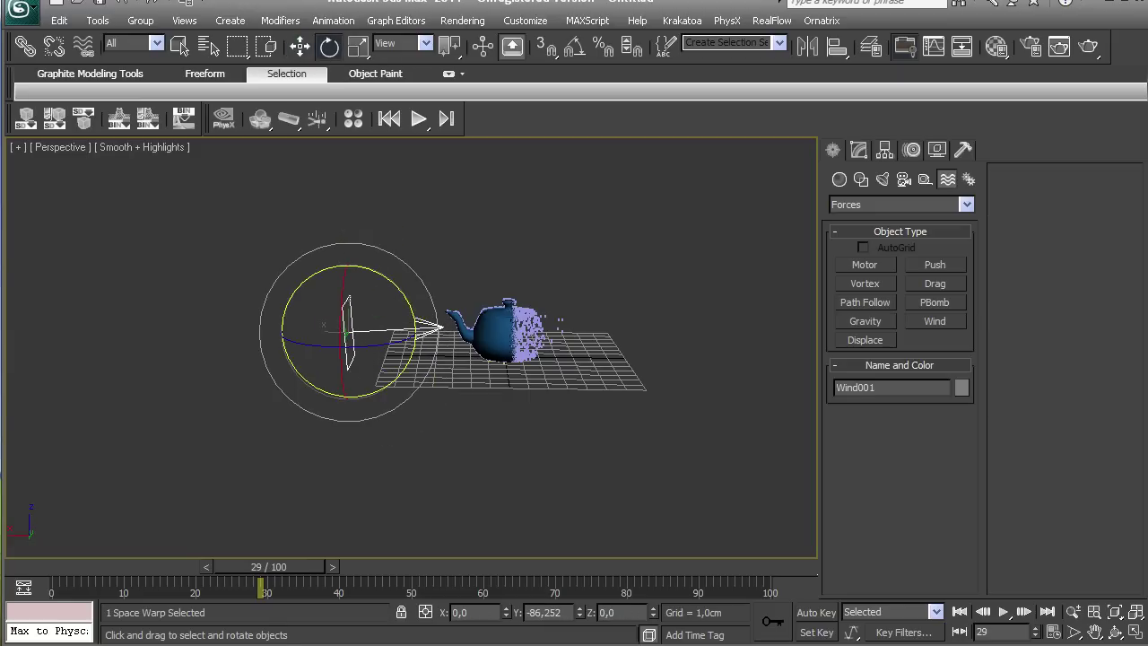
Step: Reopen Particle View and add the Wind to the Force operator's space warps
key(6)
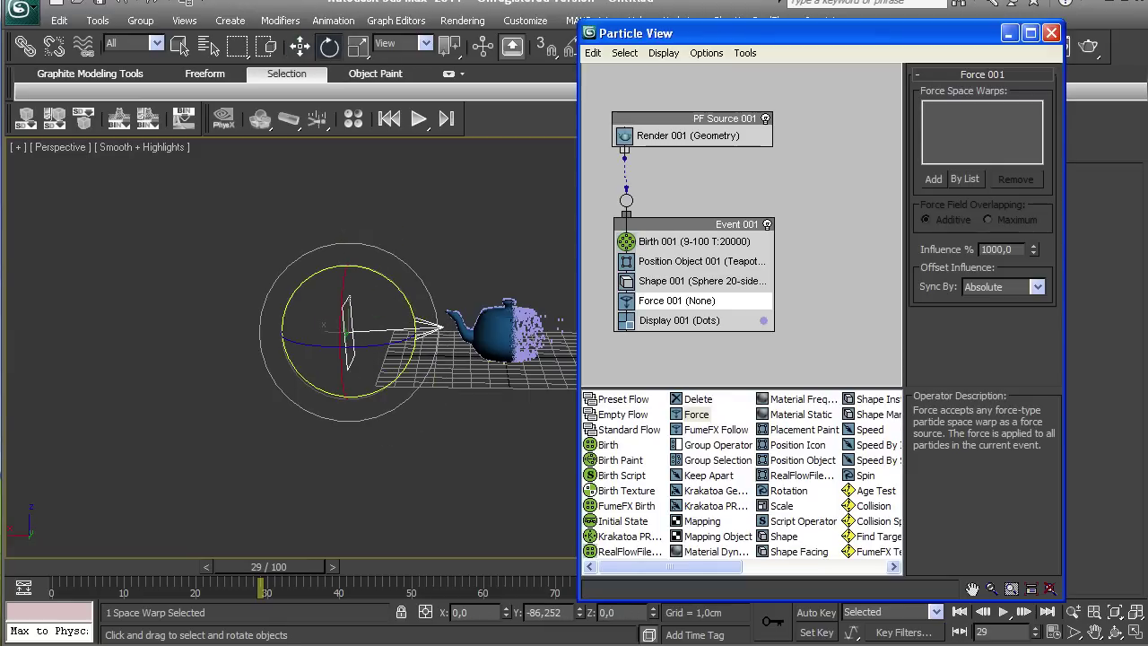
click(933, 179)
click(350, 332)
key(w)
middle_drag(350, 332, 189, 356)
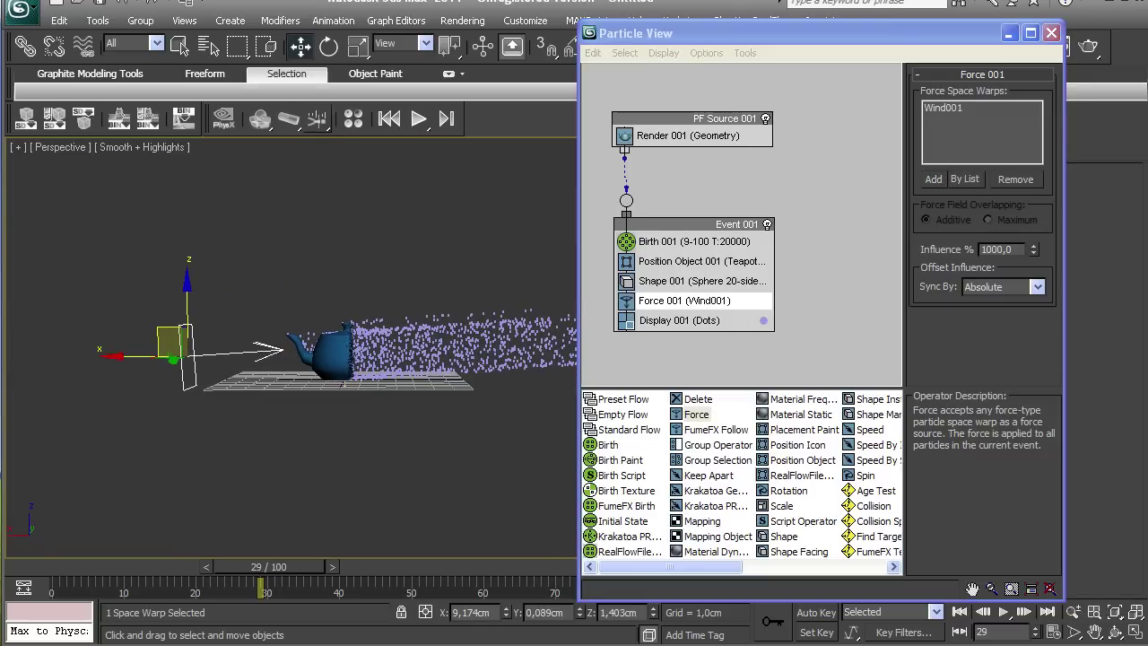
Step: Tilt the Wind to about -75 degrees in Y so the particles blow diagonally upward past the teapot
key(e)
drag(184, 269, 170, 255)
alt+middle_drag(170, 256, 216, 392)
Step: Minimize Particle View, reduce the Wind's strength to 0,35, and check the particle stream at frame 19
click(1009, 34)
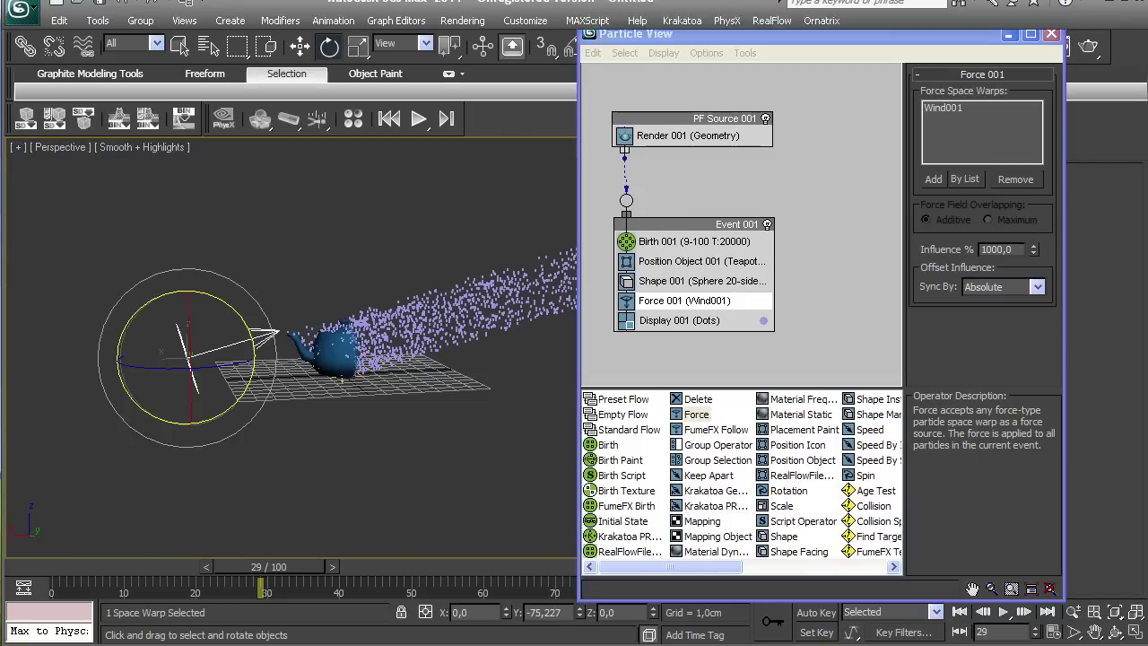
click(858, 150)
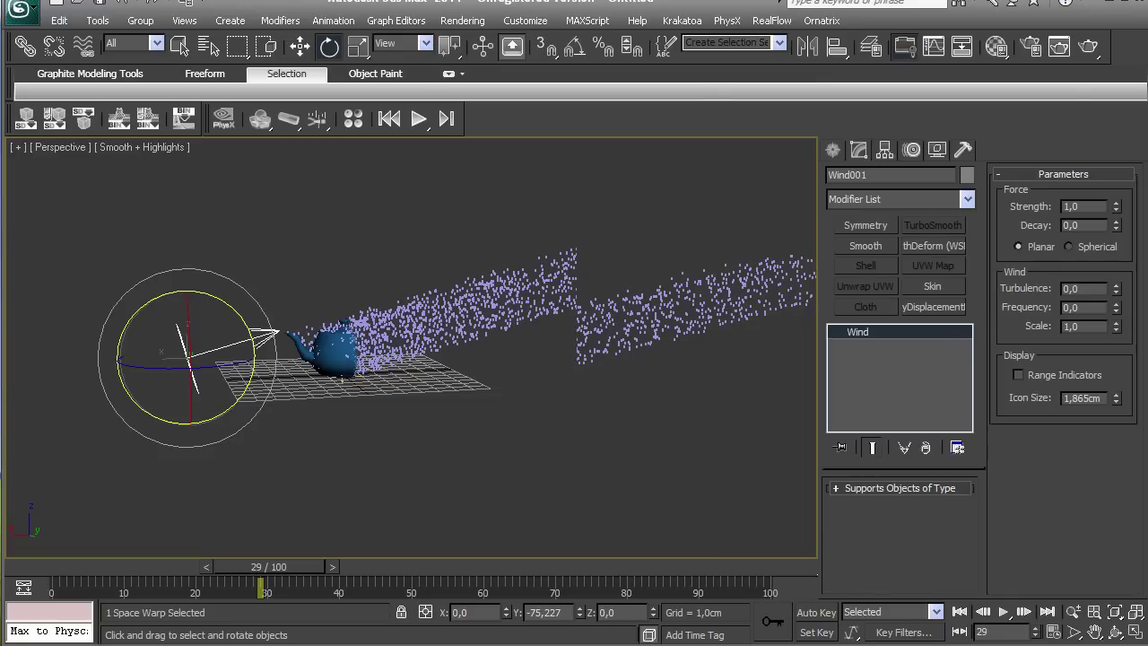
drag(1115, 206, 1115, 256)
scroll(314, 385, up, 3)
middle_drag(266, 398, 413, 369)
middle_drag(412, 368, 442, 373)
scroll(429, 369, up, 3)
drag(269, 567, 200, 567)
key(e)
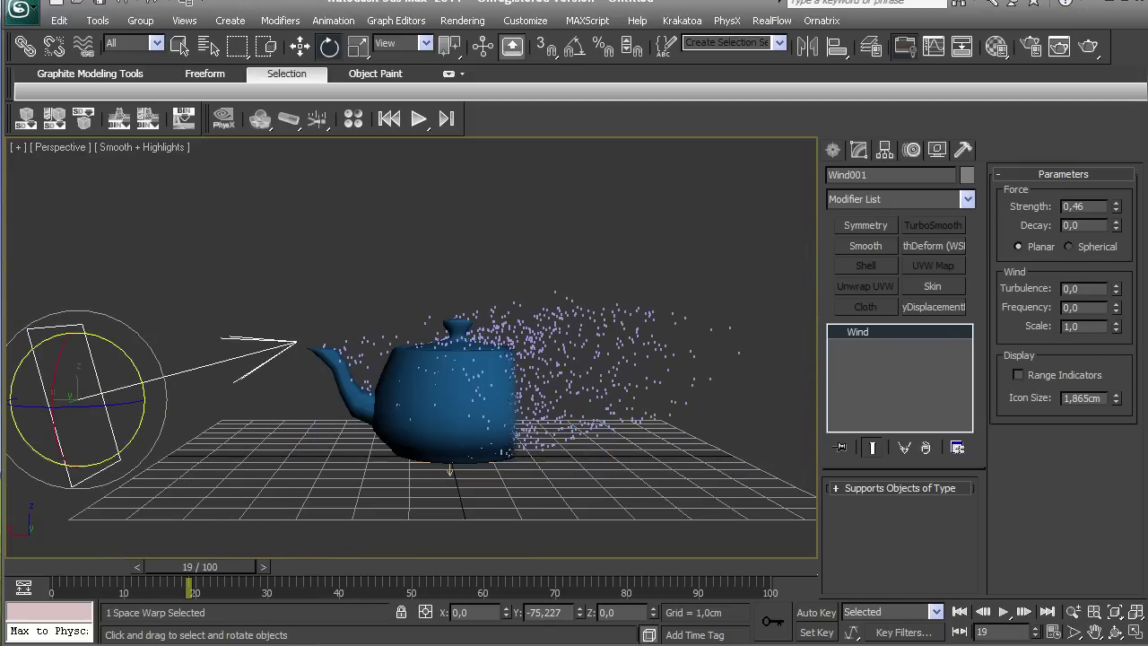
drag(1116, 207, 1115, 217)
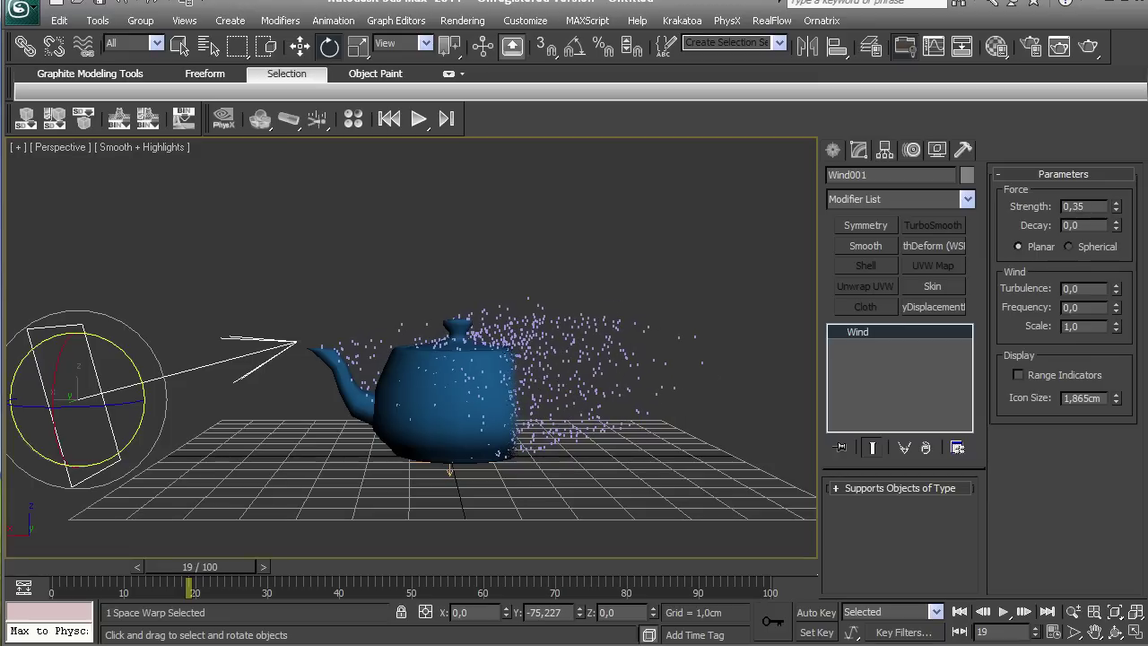
Step: Set the Wind's turbulence to 0,64 and frequency to 0,18, and check the particles at frame 24
mouse_move(1116, 289)
mouse_down()
mouse_move(1116, 274)
mouse_move(1115, 296)
mouse_up()
drag(200, 566, 231, 566)
key(e)
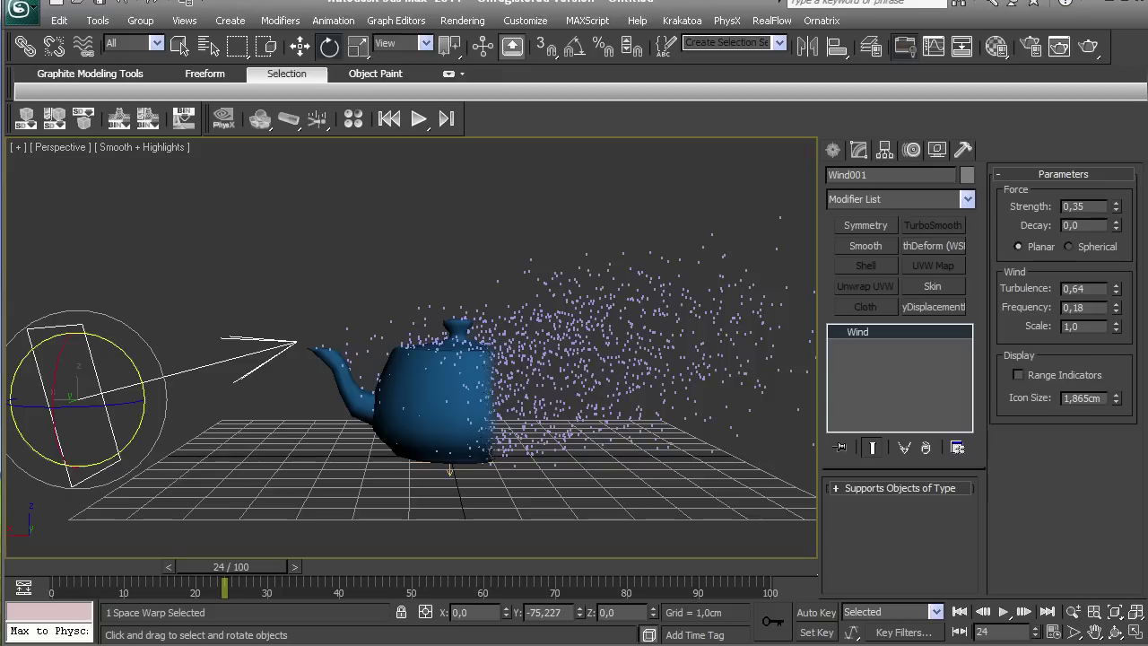
Step: Set the PF Source's viewport quantity multiplier to 20 % and check the particle stream at frame 28
click(535, 361)
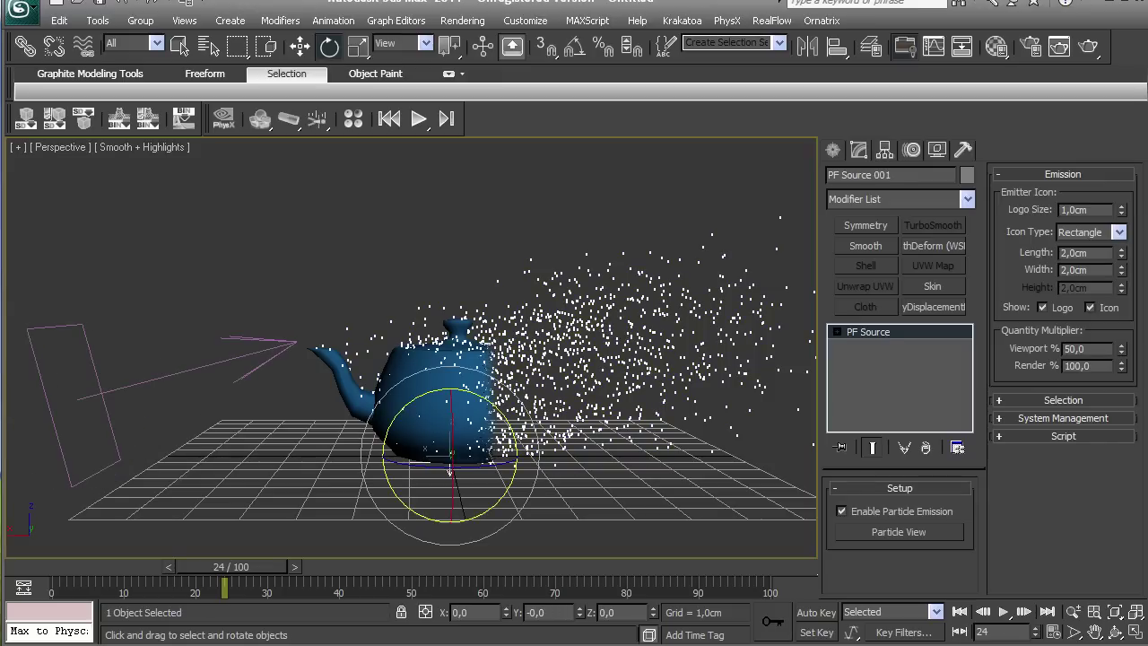
double_click(1076, 348)
text(20)
key(Return)
drag(232, 566, 244, 567)
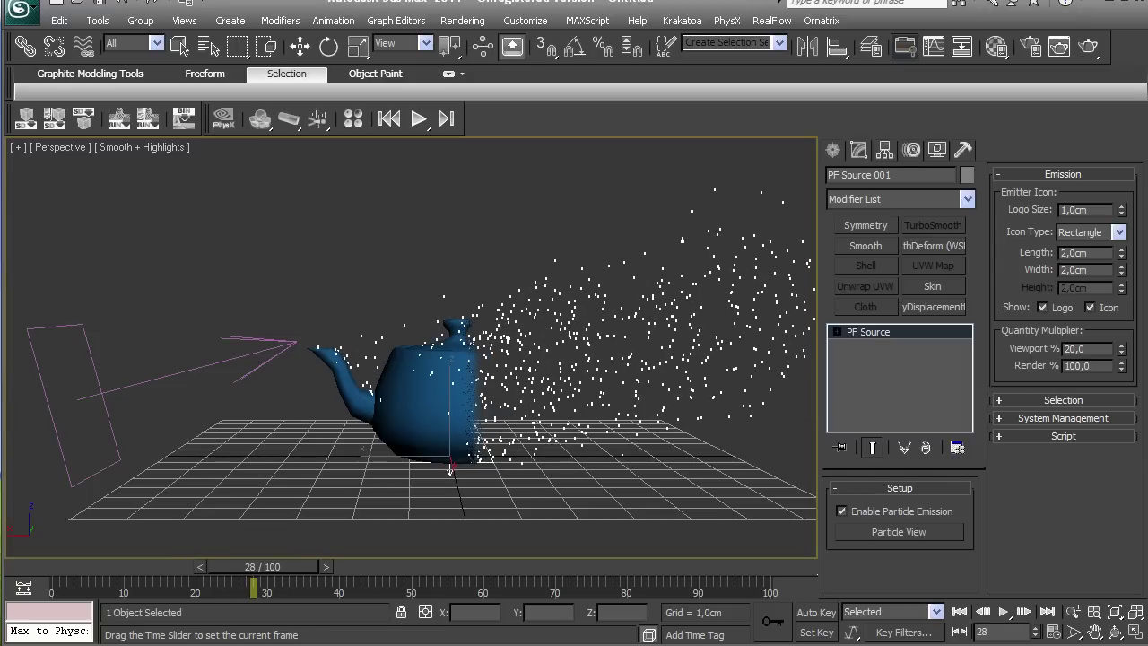
Step: Test-render the perspective view at frame 29 and close the rendered frame
key(e)
click(1087, 47)
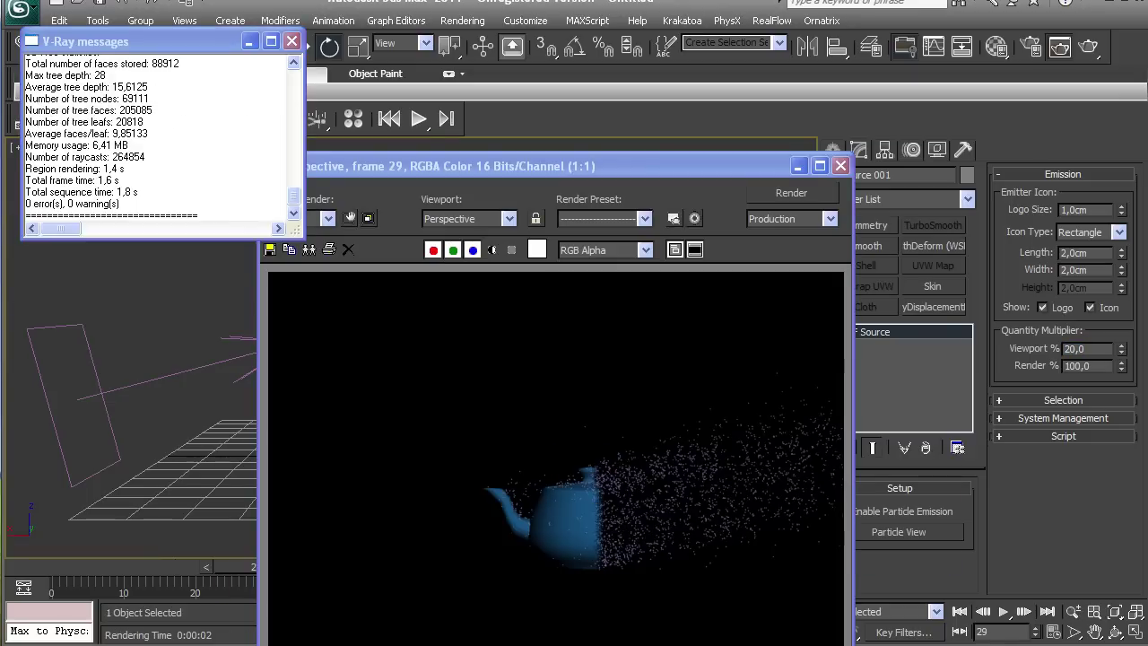
click(840, 166)
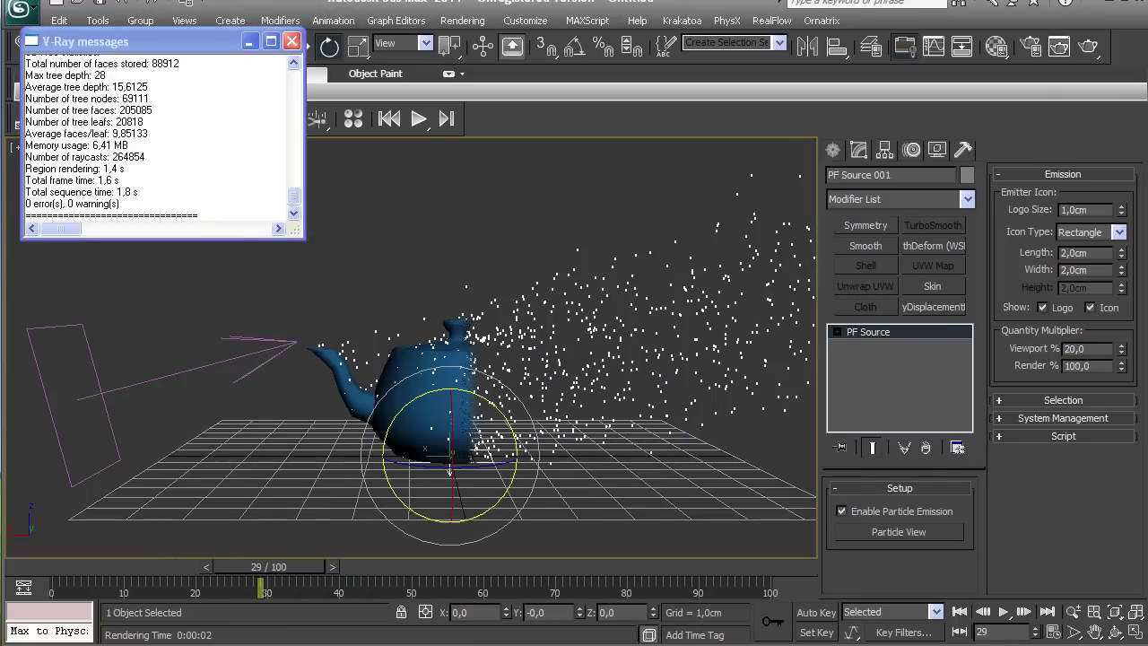
Step: Reassign the 01 - Default Multi/Sub-Object material to the teapot, replacing the material of the same name
middle_drag(446, 359, 419, 335)
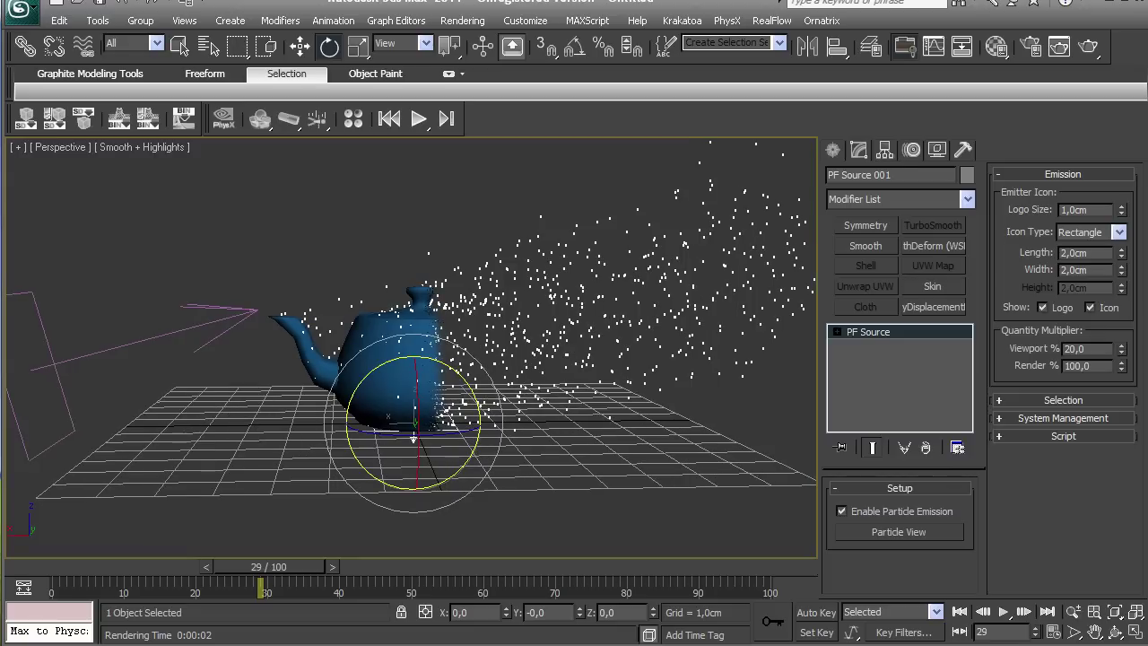
key(m)
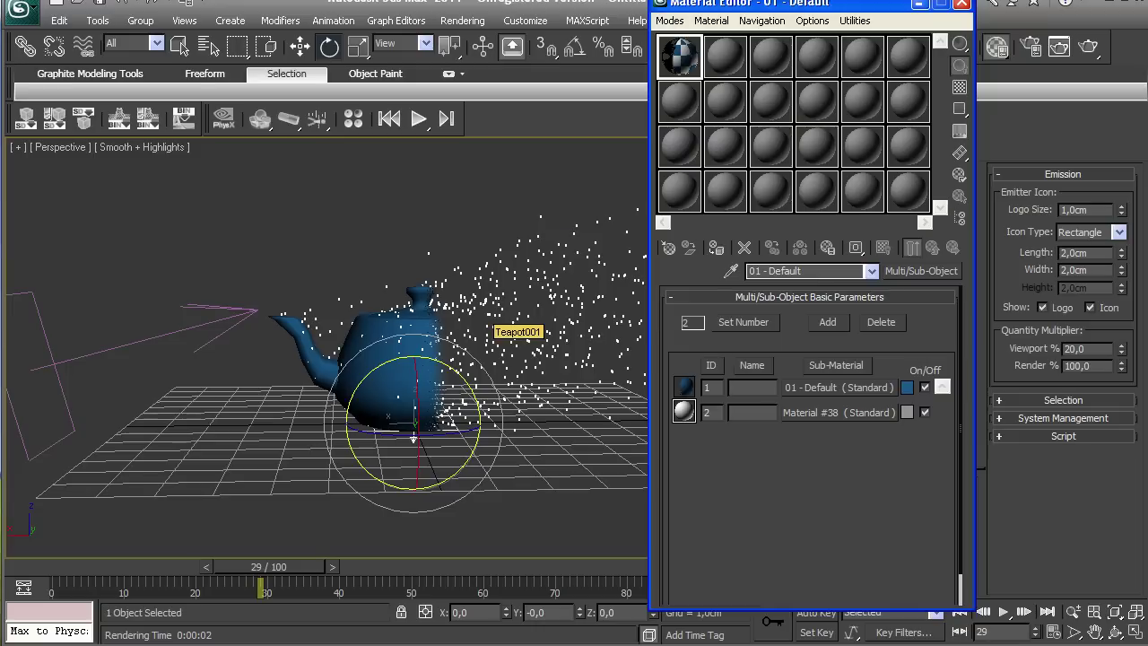
drag(680, 57, 496, 316)
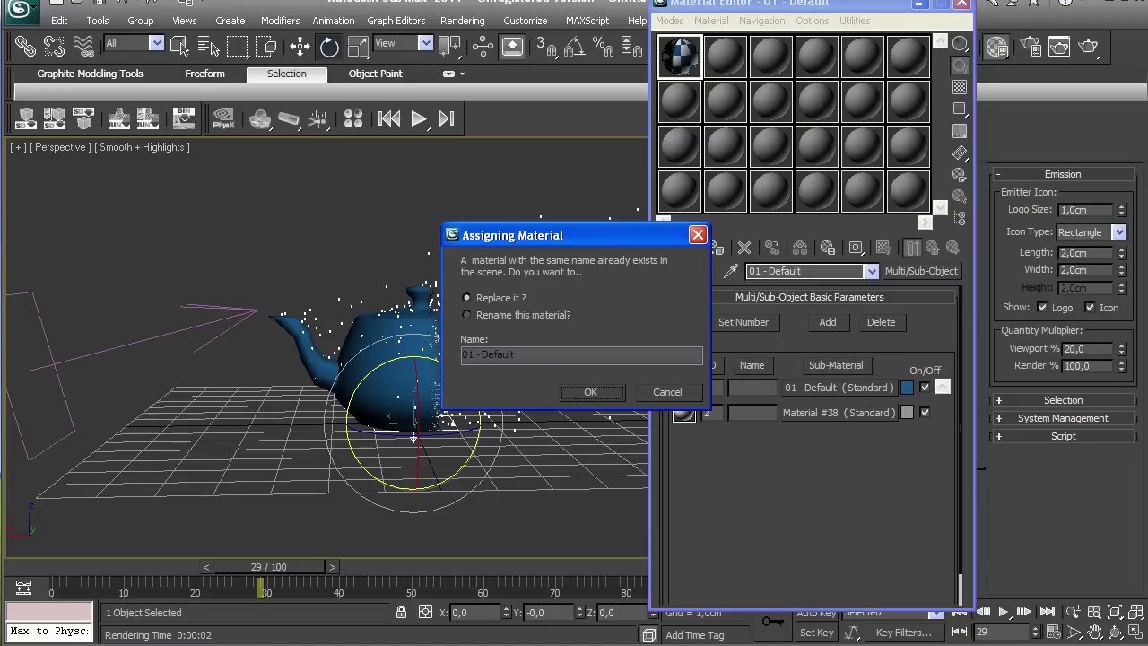
key(Return)
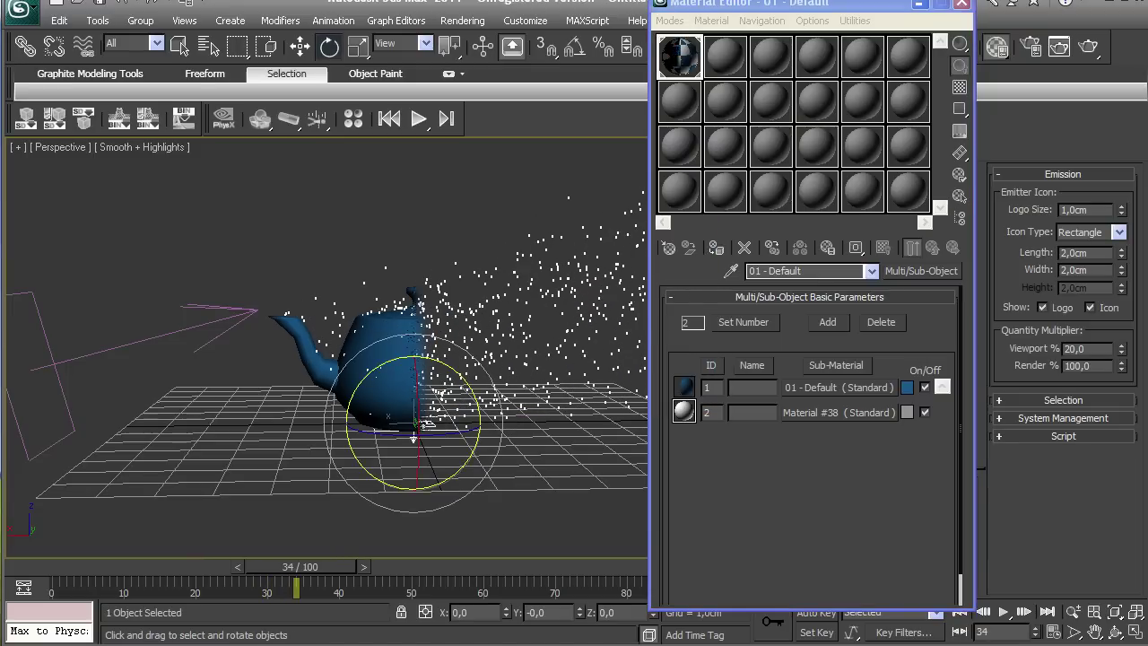
Step: Examine the Position Object operator's density-by-material settings alongside the Material Editor, and check the selected teapot at frame 38
key(6)
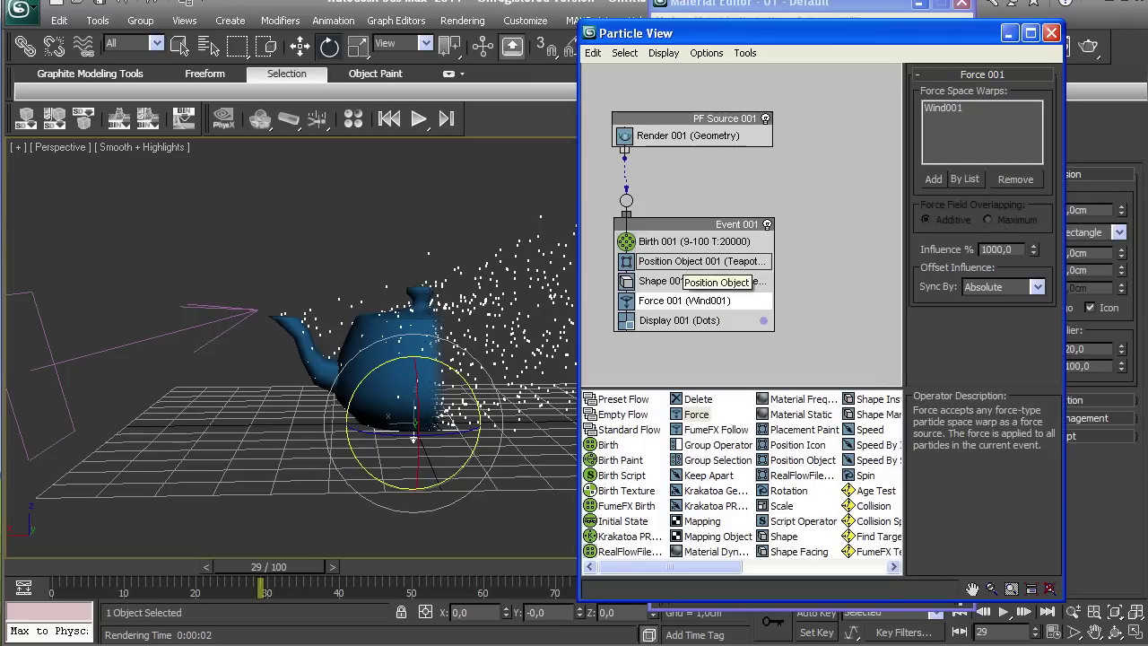
click(686, 261)
drag(1024, 362, 1024, 147)
drag(762, 34, 1100, 126)
click(798, 475)
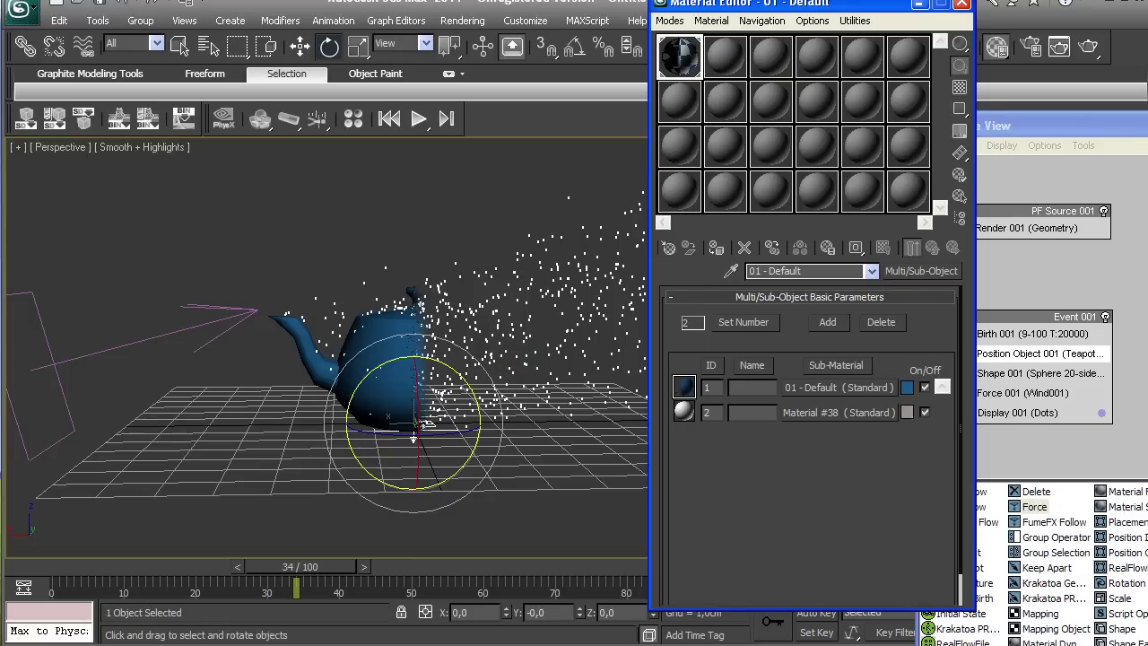
click(427, 423)
drag(300, 566, 325, 567)
key(e)
Step: Open the diffuse Gradient Ramp of sub-material 2 (Material #38) and enable Invert in its output settings
drag(1058, 125, 932, 66)
click(753, 457)
click(839, 412)
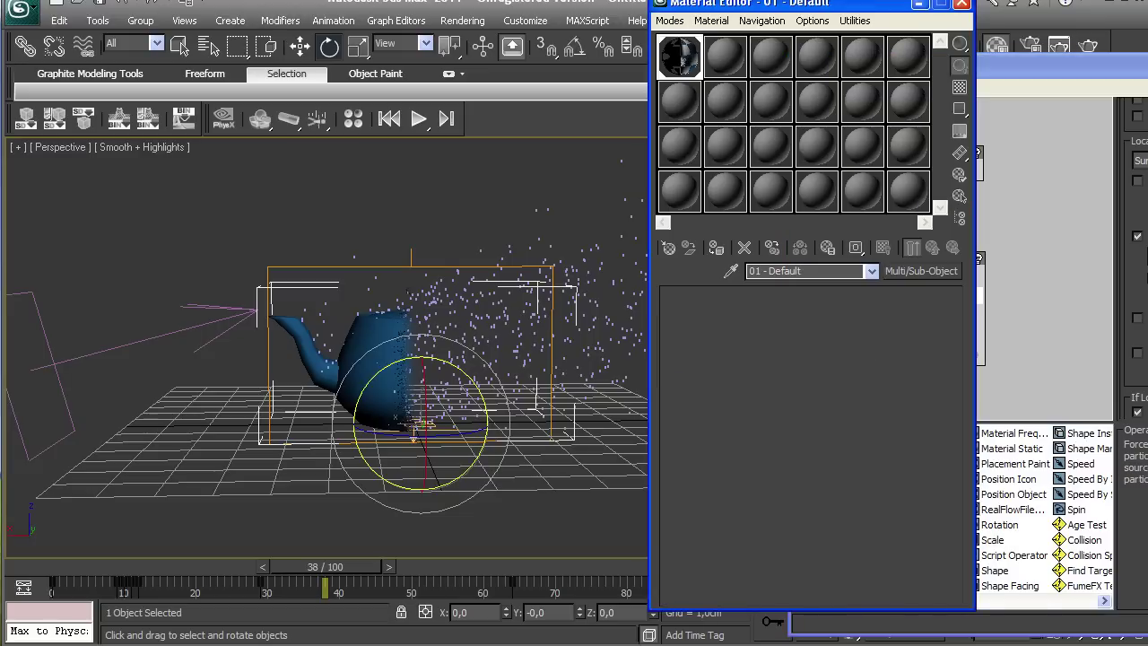
scroll(812, 440, down, 4)
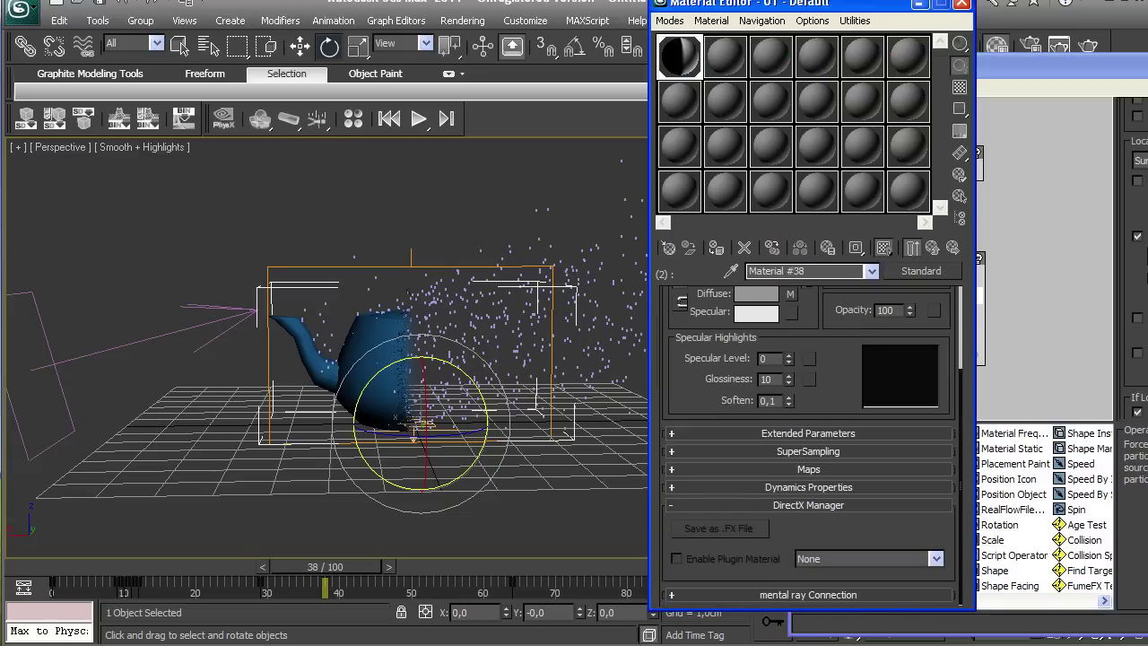
click(807, 468)
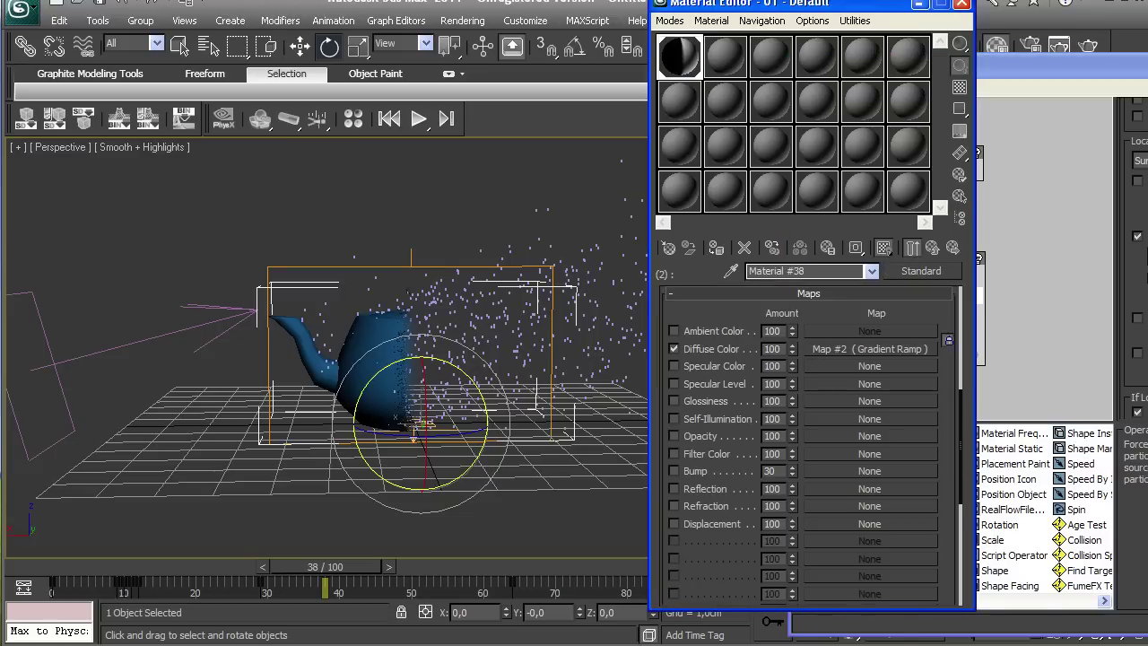
click(869, 348)
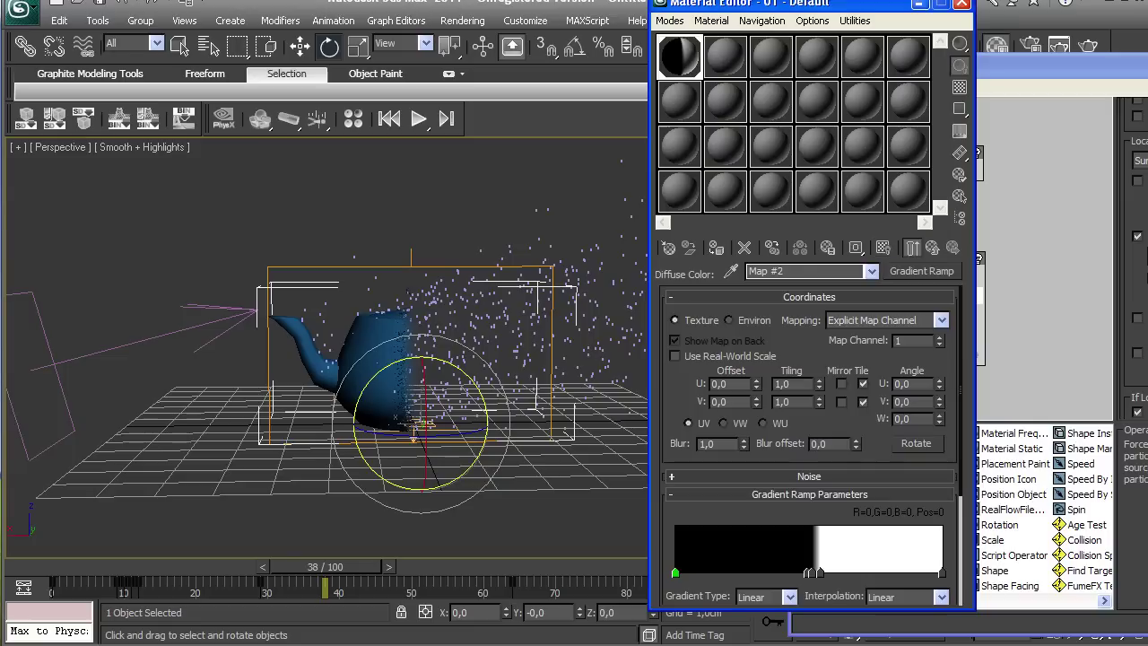
scroll(809, 448, down, 5)
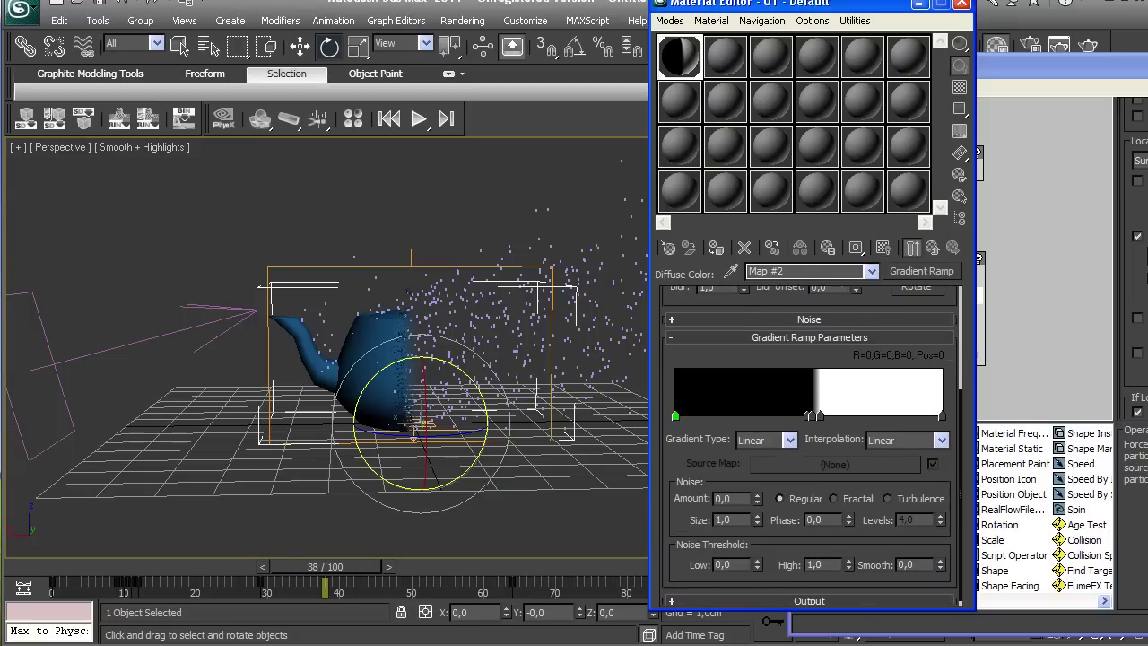
click(809, 594)
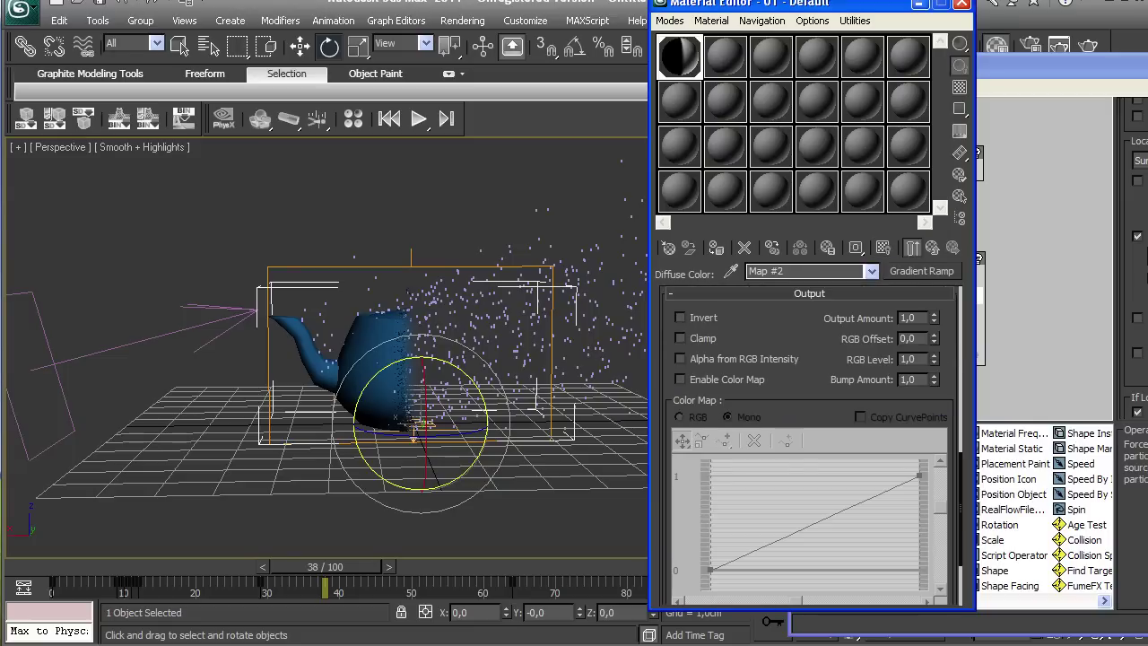
Step: Test-render the particle emission at frame 21, then close the rendered frame and the V-Ray messages
drag(324, 587, 212, 567)
drag(1022, 67, 952, 99)
click(1087, 45)
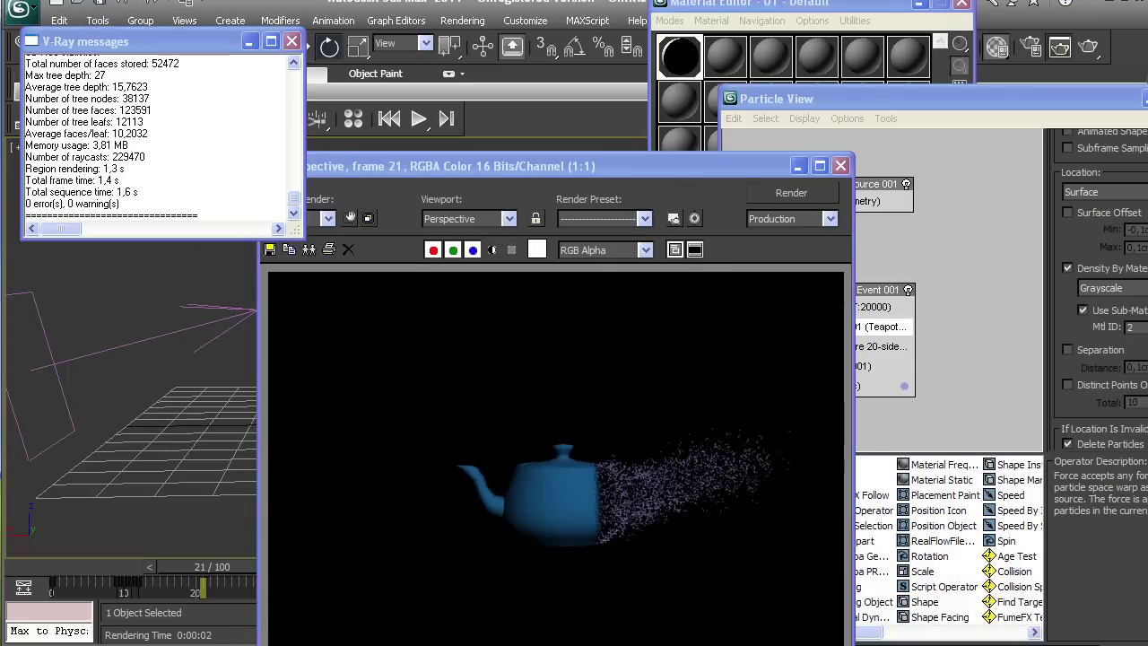
click(840, 166)
click(291, 41)
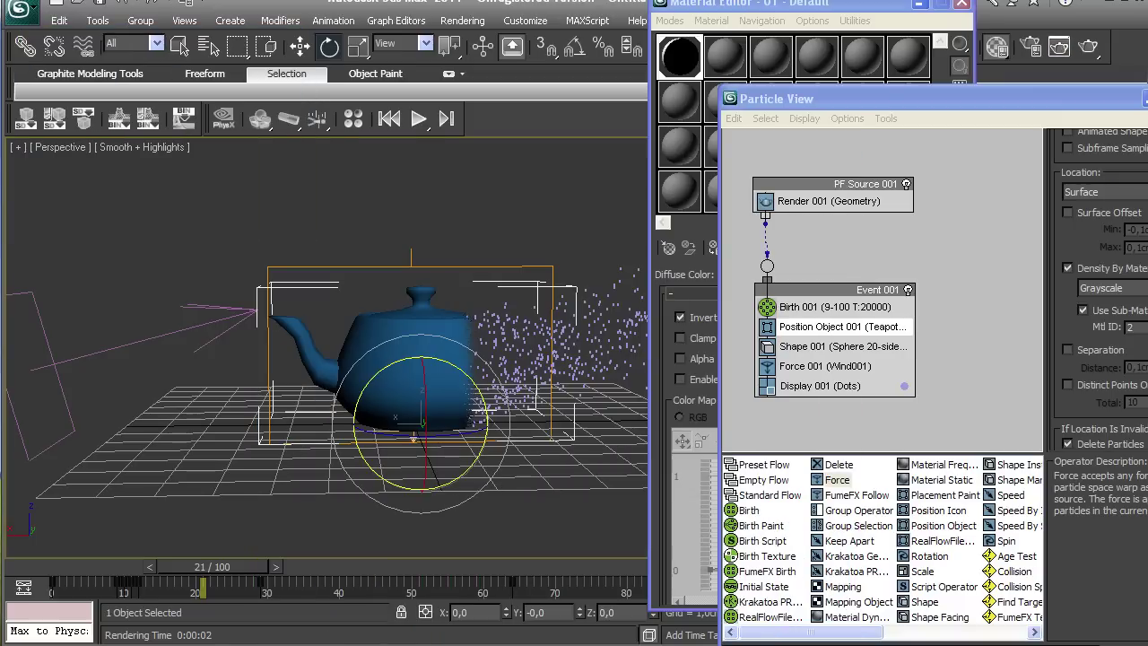
Step: Go to frame 37, select the Wind, and minimize Particle View and the Material Editor
drag(211, 567, 319, 566)
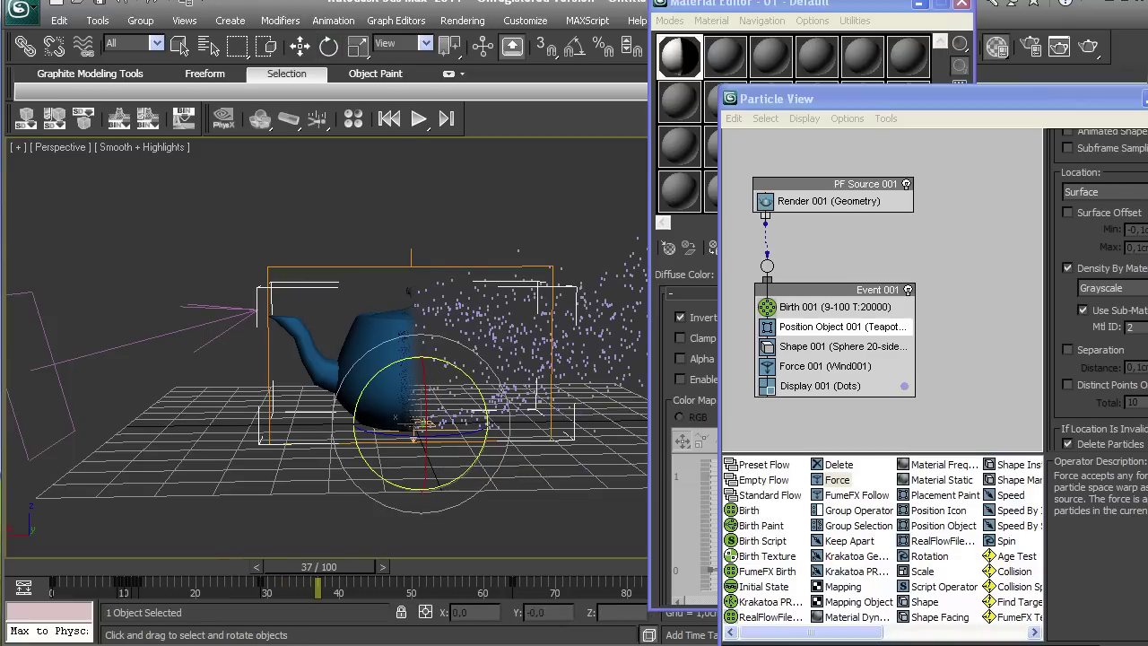
click(208, 324)
click(861, 98)
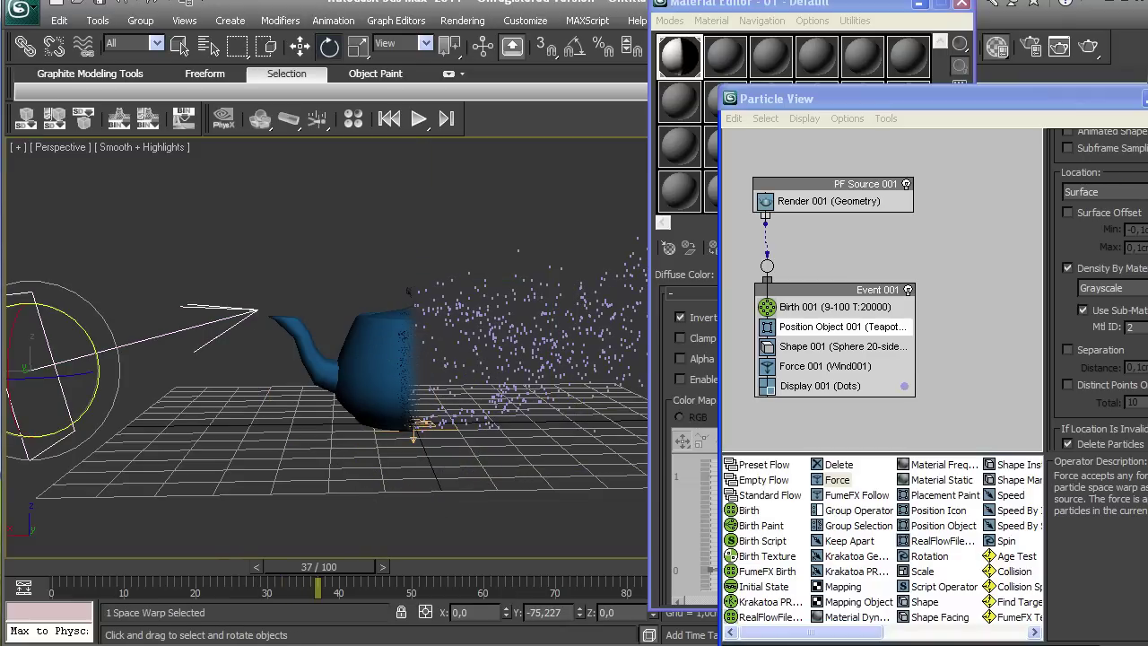
drag(1031, 99, 700, 57)
click(822, 53)
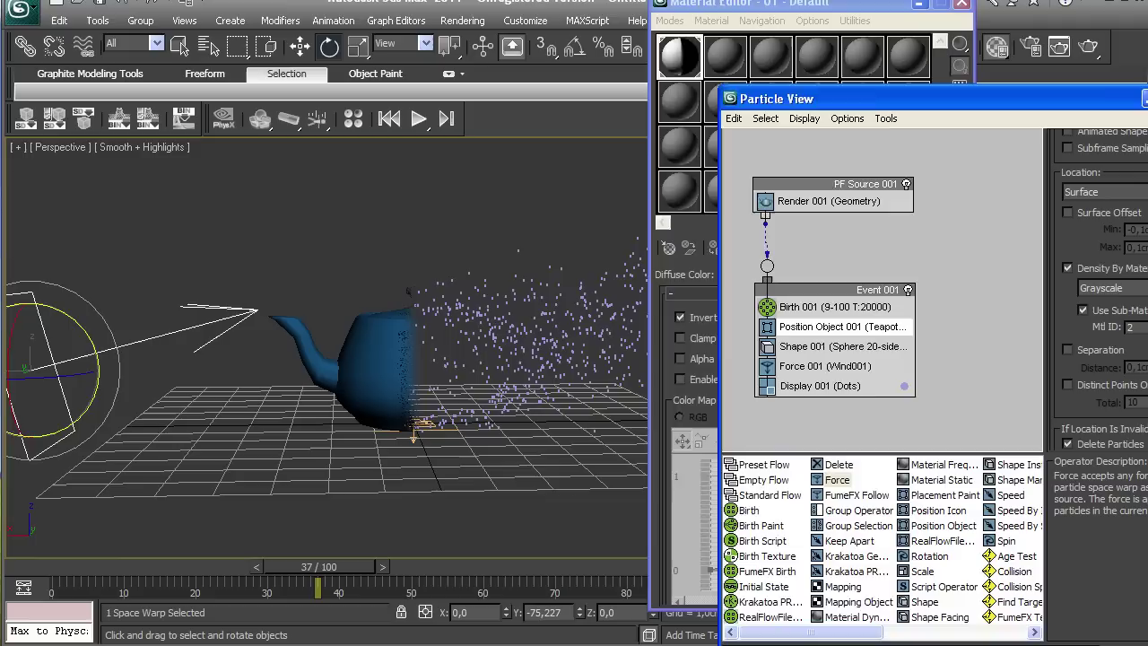
click(920, 3)
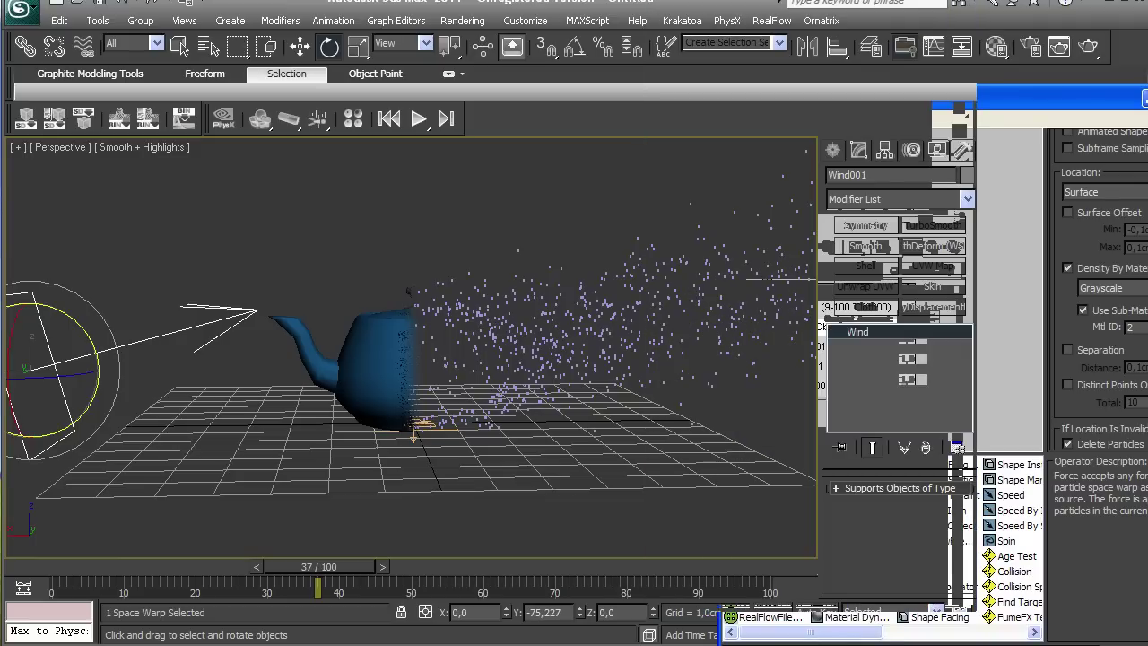
Step: Create a Drag space warp near the Wind in the Top view, at about X 7,8 cm, Y 7,0 cm
key(t)
alt+middle_drag(466, 367, 372, 332)
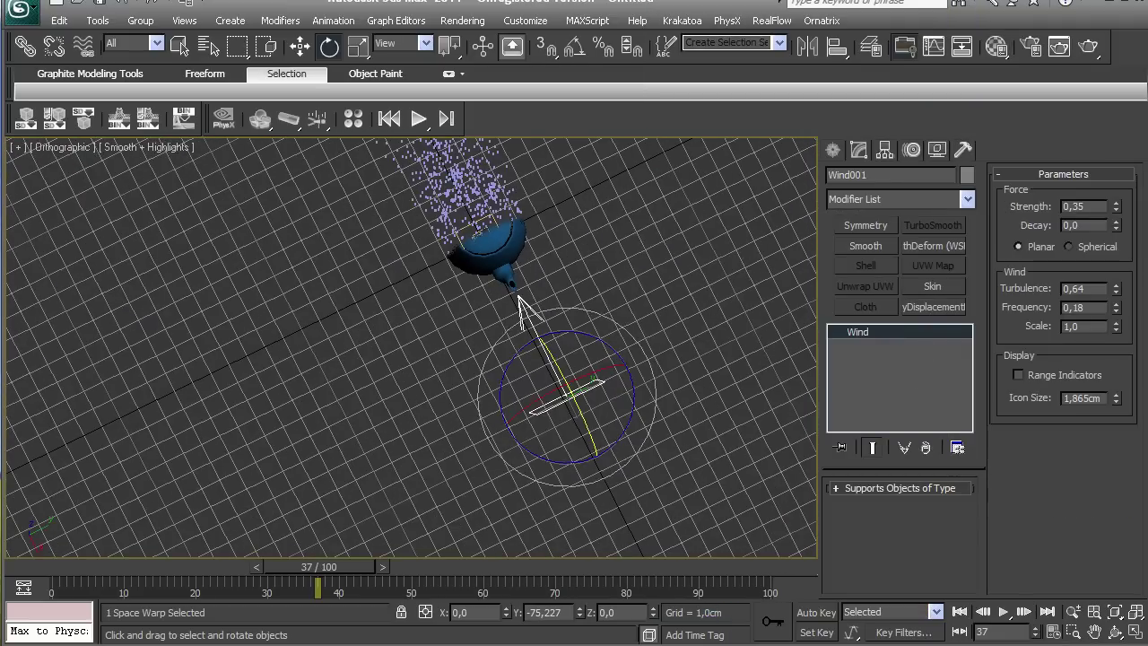
key(t)
click(833, 150)
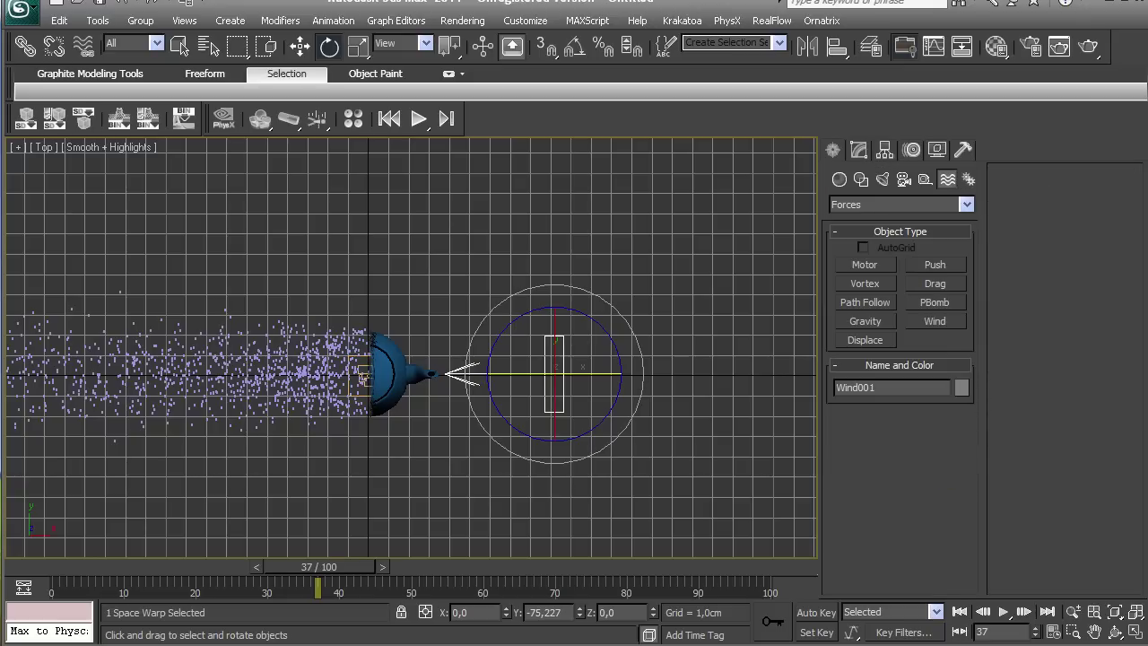
click(934, 283)
drag(527, 233, 554, 260)
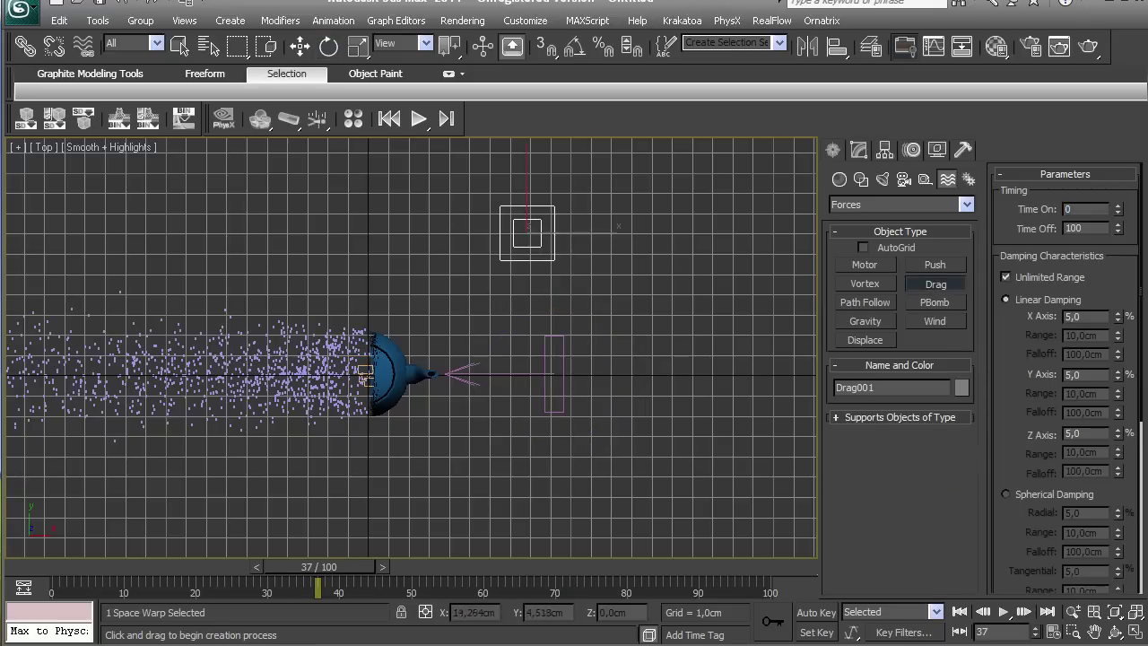
right_click(554, 260)
Step: Set the Drag's linear damping to 15 % on the X, Y and Z axes
key(p)
alt+middle_drag(538, 421, 377, 361)
click(858, 150)
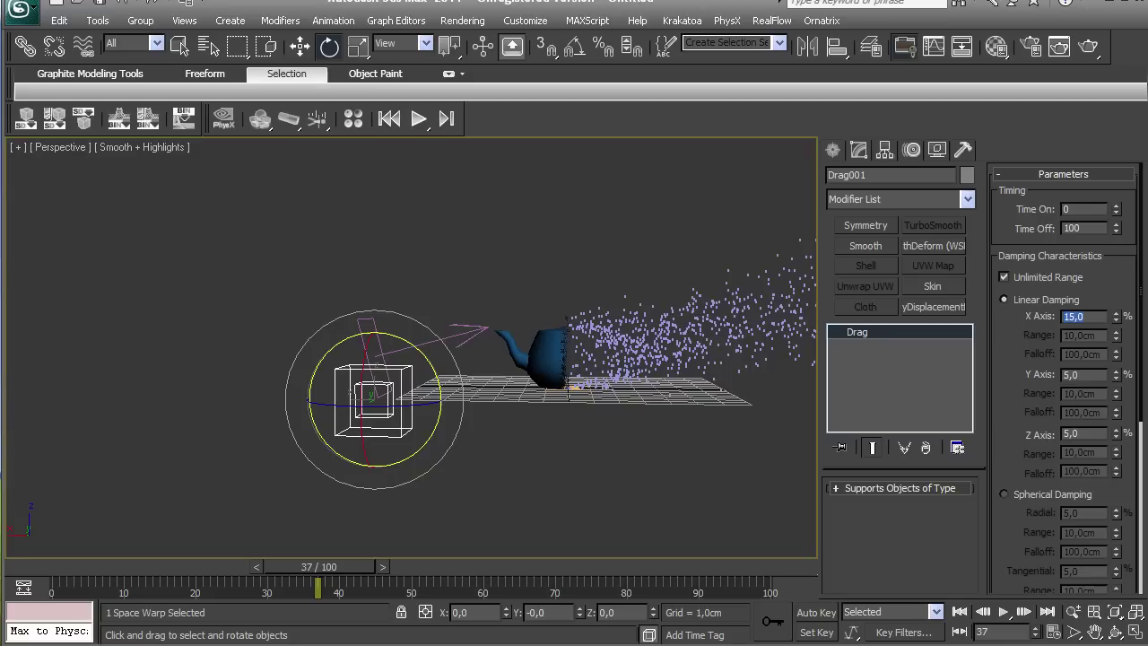
key(Tab)
key(Tab)
text(15)
key(Return)
middle_drag(538, 359, 453, 376)
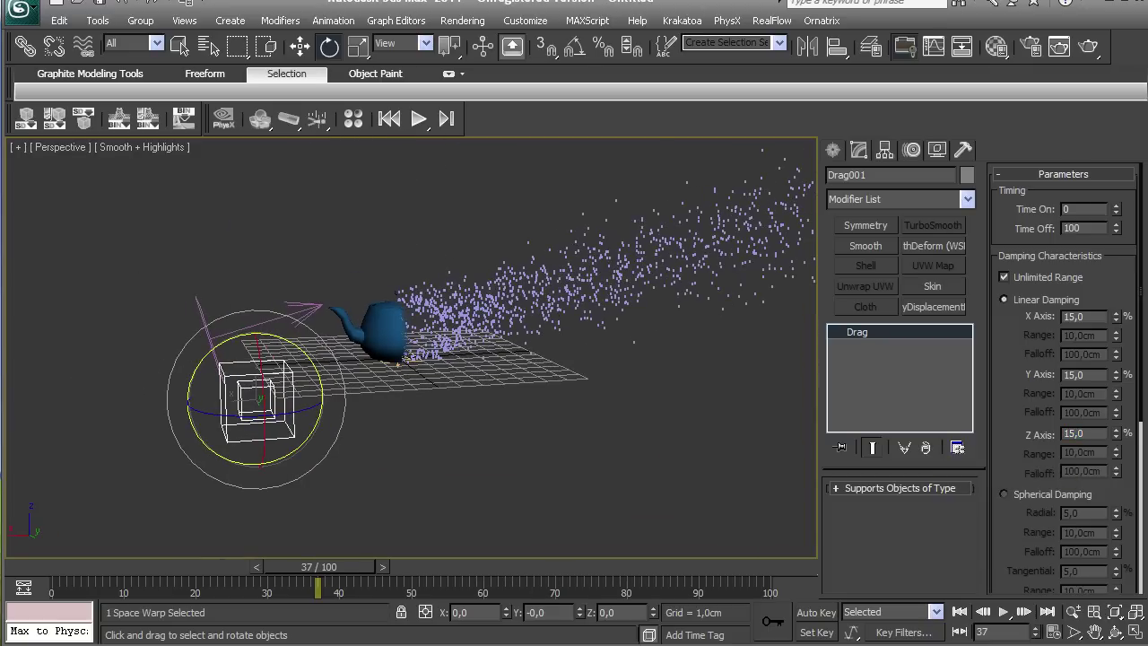
Step: Reopen Particle View and add the Drag to the Force operator's space warps
key(6)
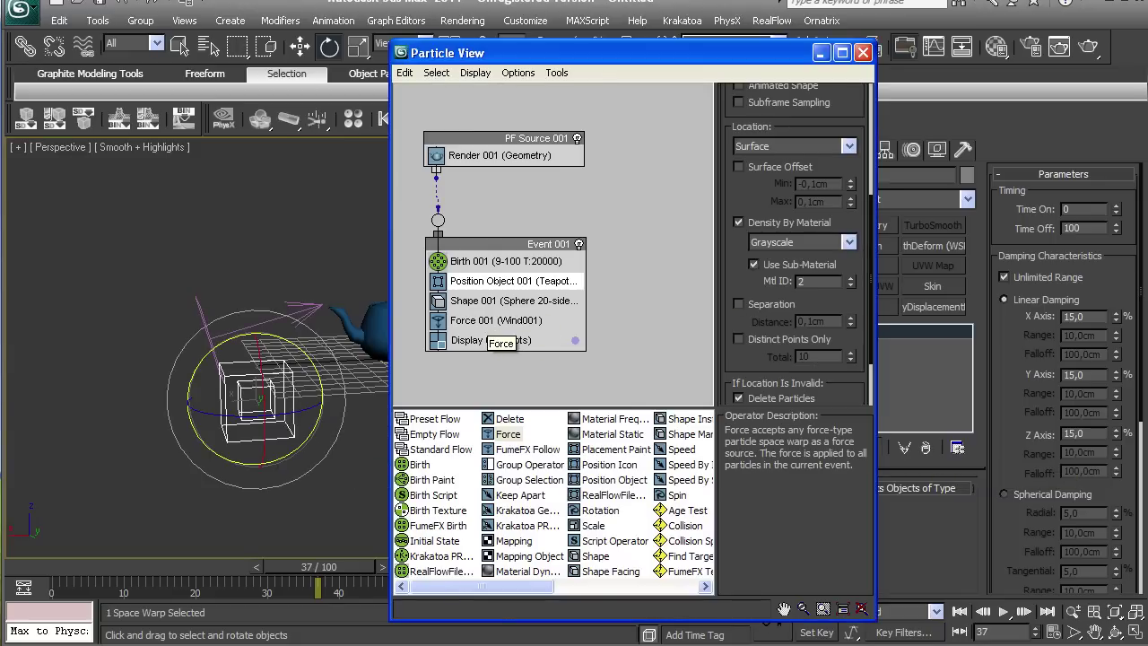
click(488, 320)
click(746, 199)
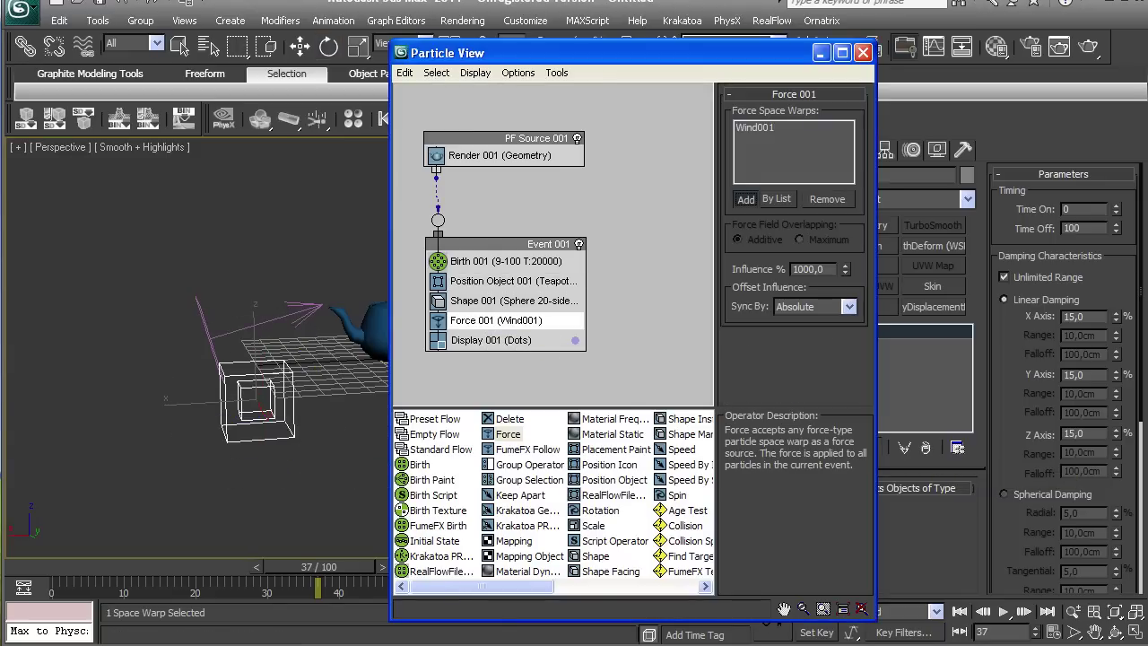
click(276, 404)
drag(466, 53, 783, 59)
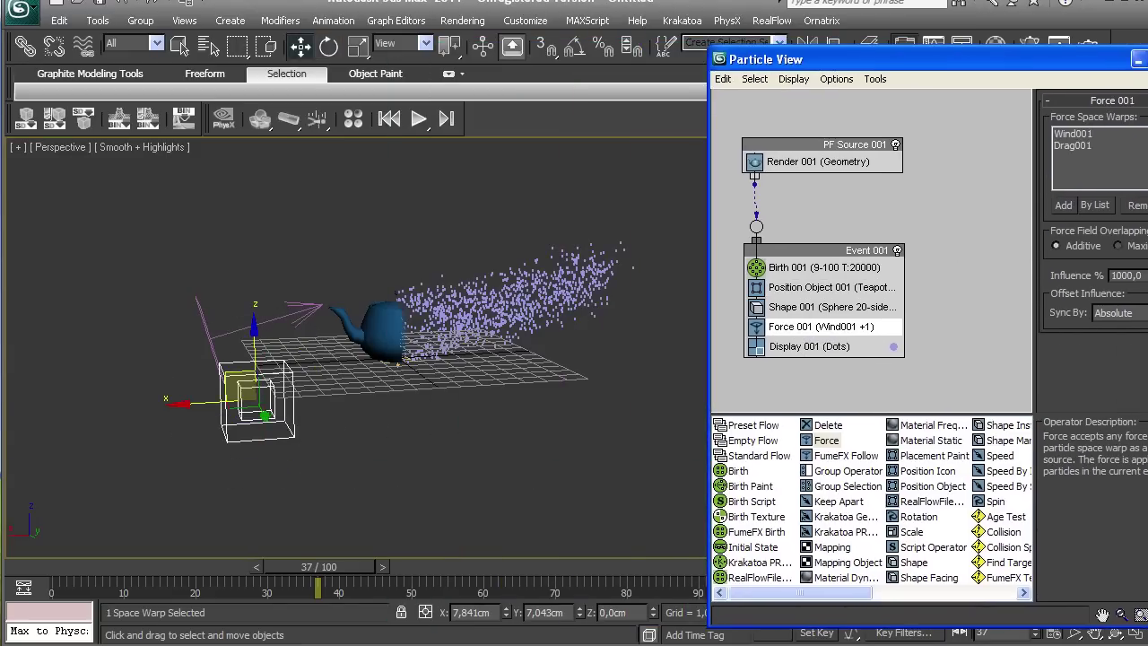
Step: Check the particles at frame 52, select the Wind, and set its turbulence to 1,18 and strength to 0,32
drag(319, 566, 418, 566)
alt+middle_drag(405, 421, 353, 429)
click(155, 342)
drag(1067, 59, 1117, 59)
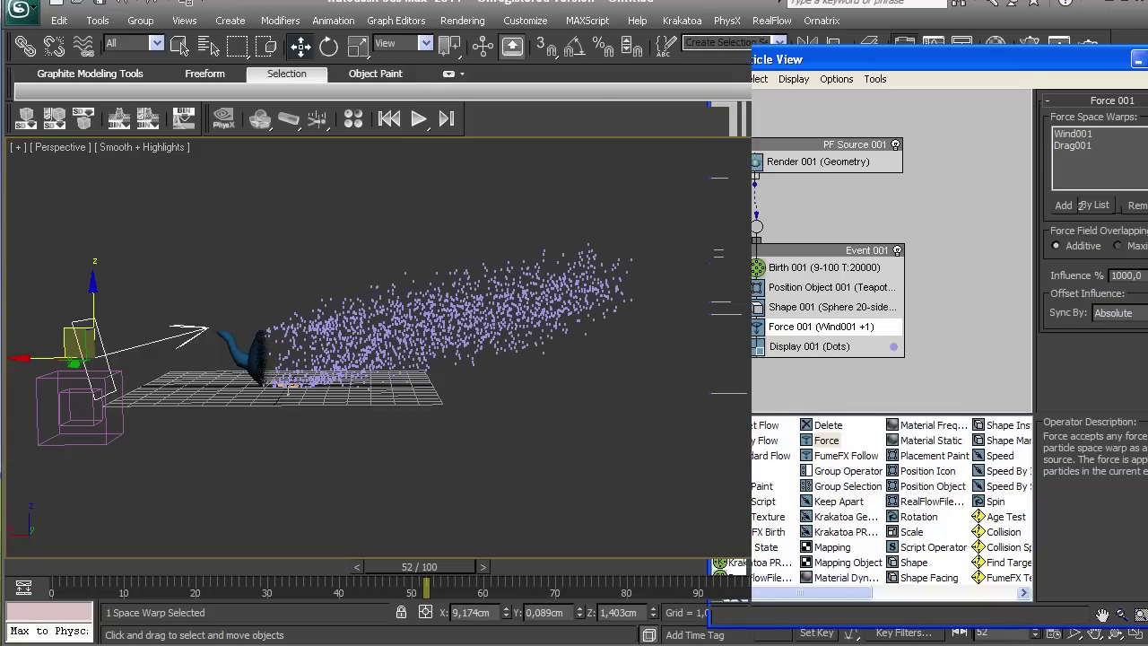
drag(1116, 289, 1115, 183)
drag(418, 567, 464, 567)
Step: Frame the teapot and its particle trail closer, test-render frame 45, and close the V-Ray messages
alt+middle_drag(394, 385, 390, 417)
scroll(439, 412, up, 4)
scroll(390, 417, up, 2)
drag(464, 567, 374, 566)
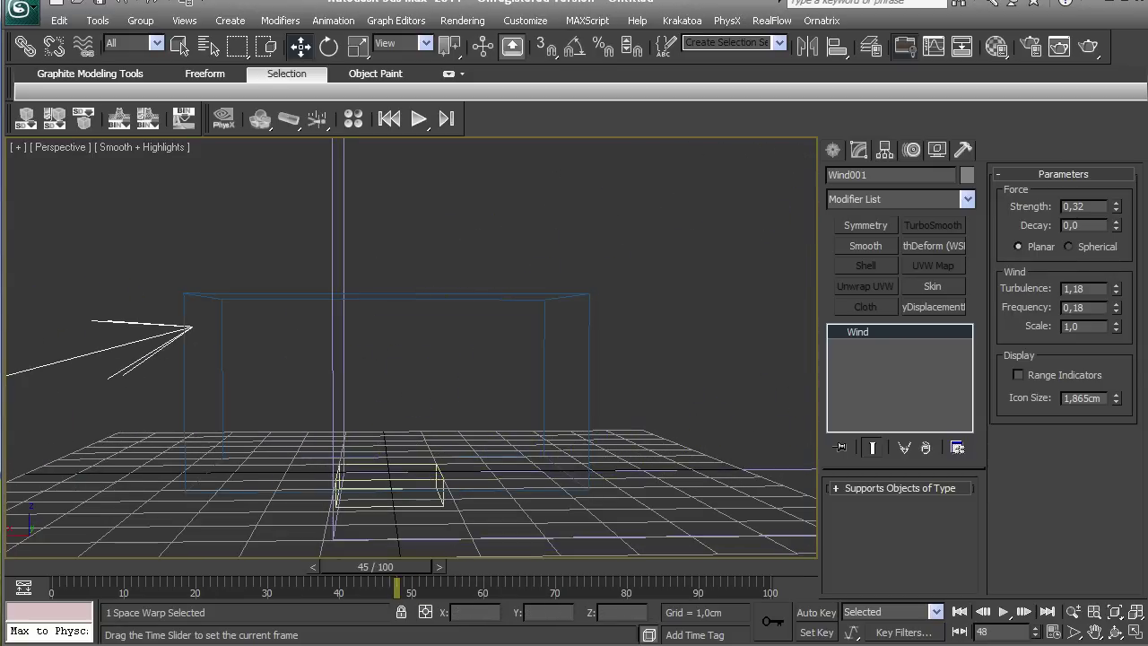
alt+middle_drag(403, 403, 426, 389)
key(shift+q)
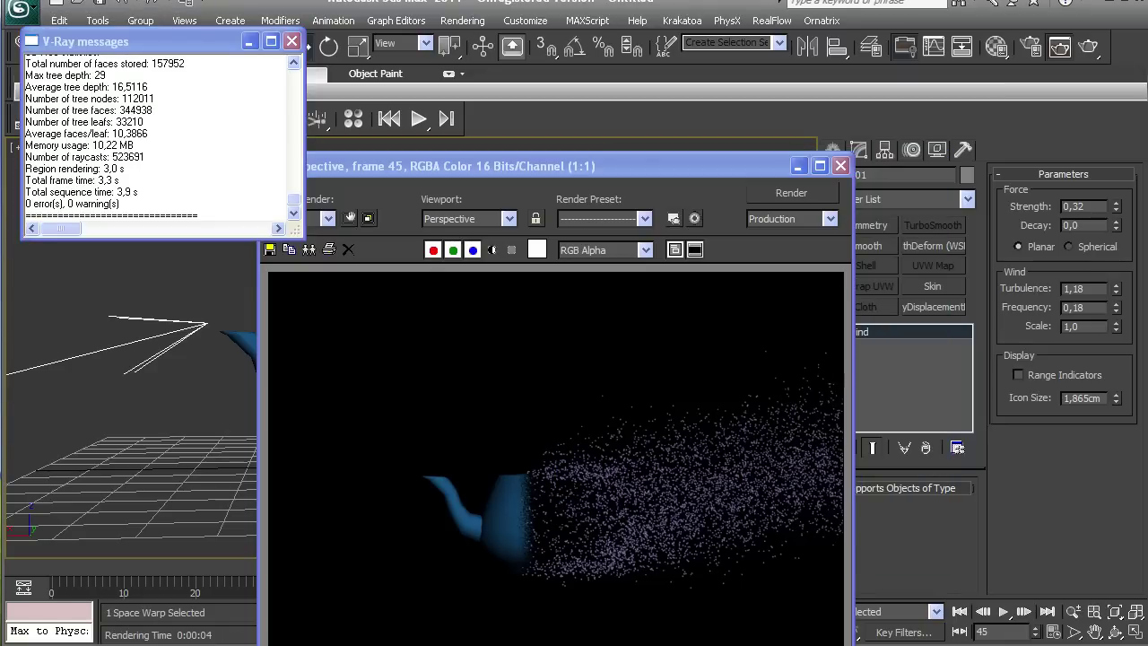
click(292, 41)
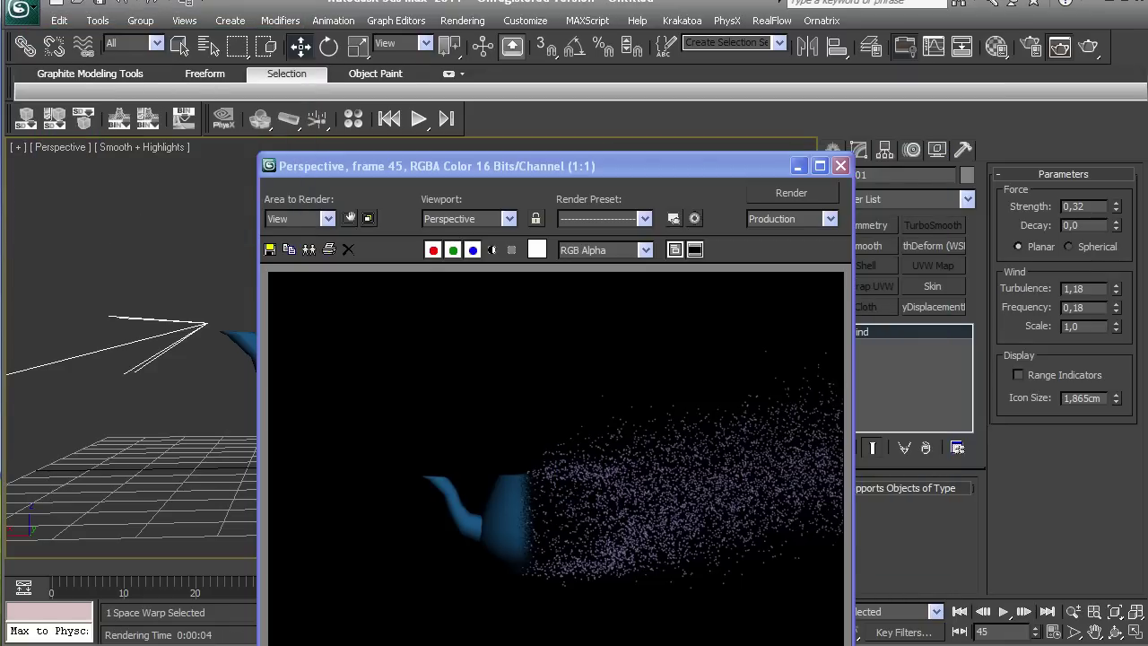
Step: Close the render and add a Delete operator to Event 001 in Particle View, removing particles by particle age
click(840, 165)
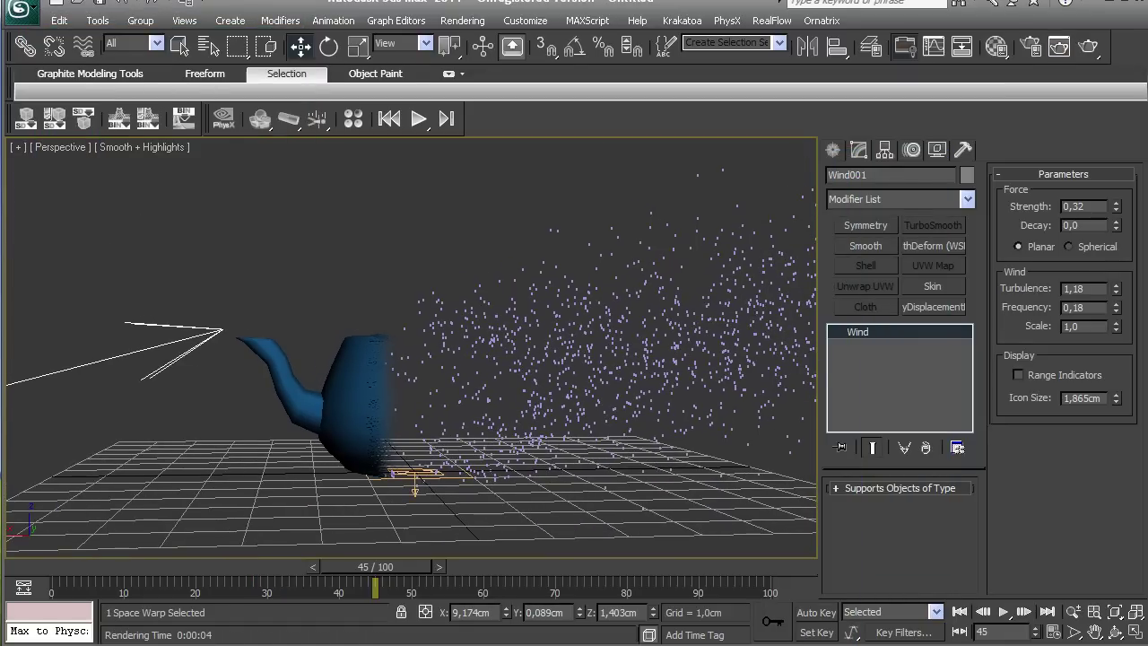
key(6)
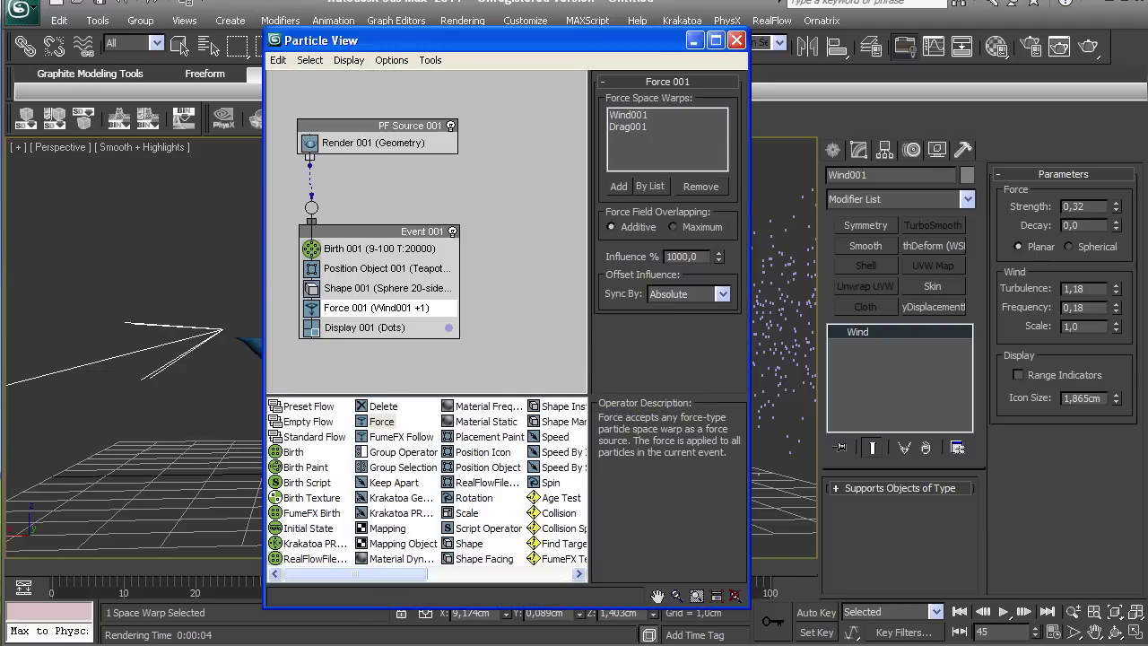
drag(381, 407, 453, 341)
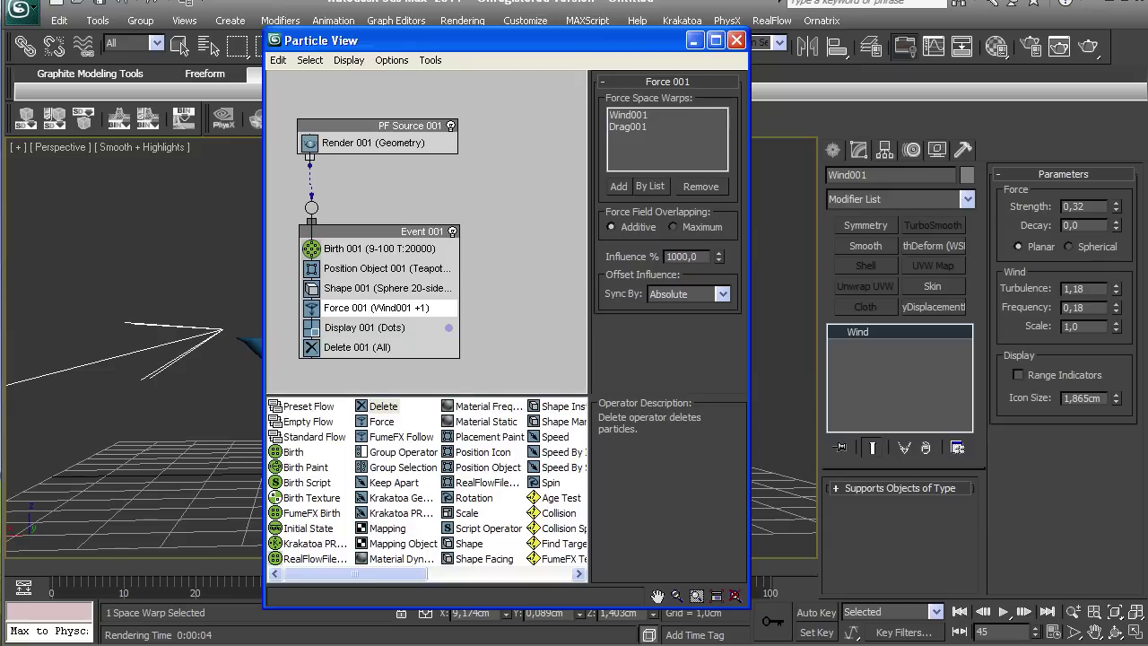
click(368, 347)
click(612, 152)
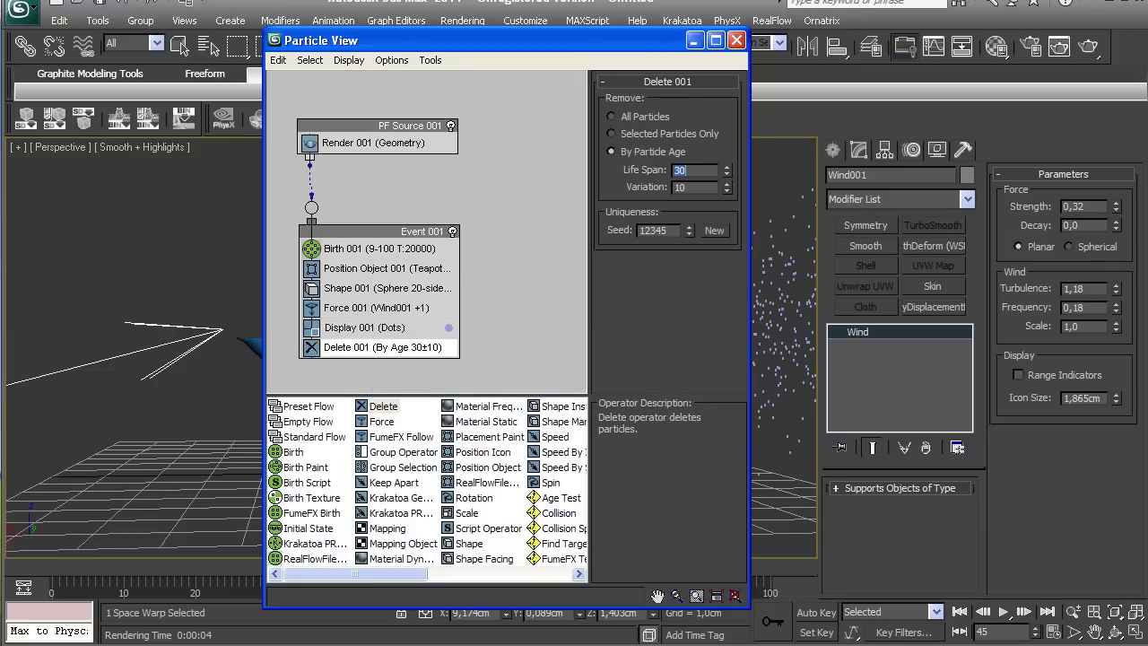
Step: Insert a Material Dynamic operator between the Force and Display operators of Event 001 and show its settings
drag(493, 40, 748, 31)
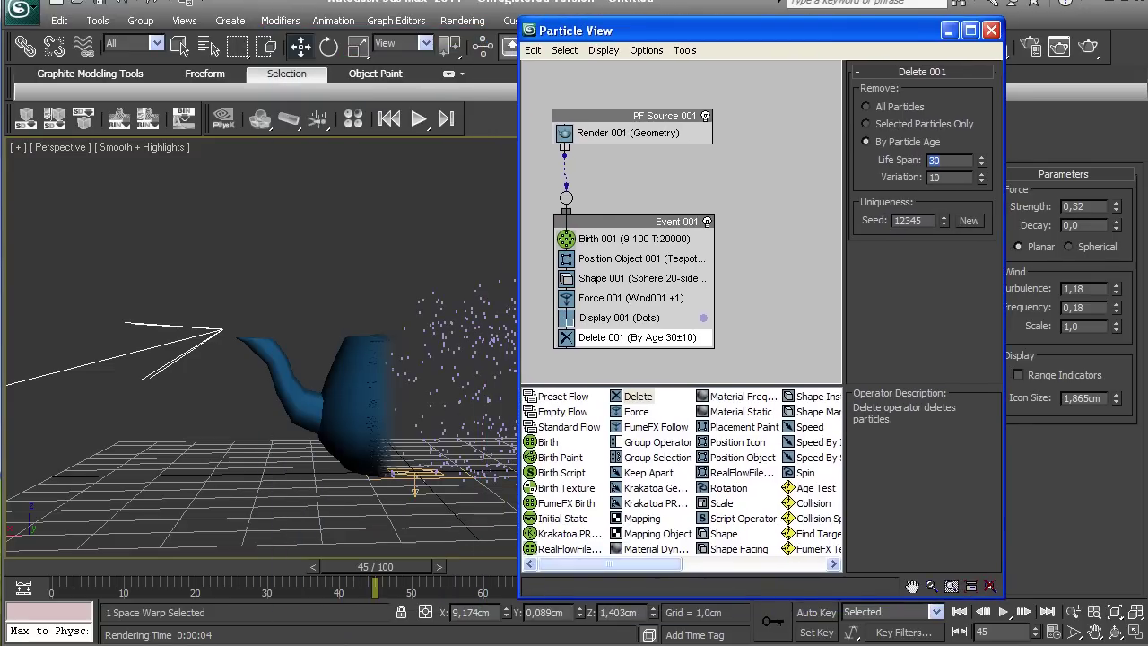
click(654, 547)
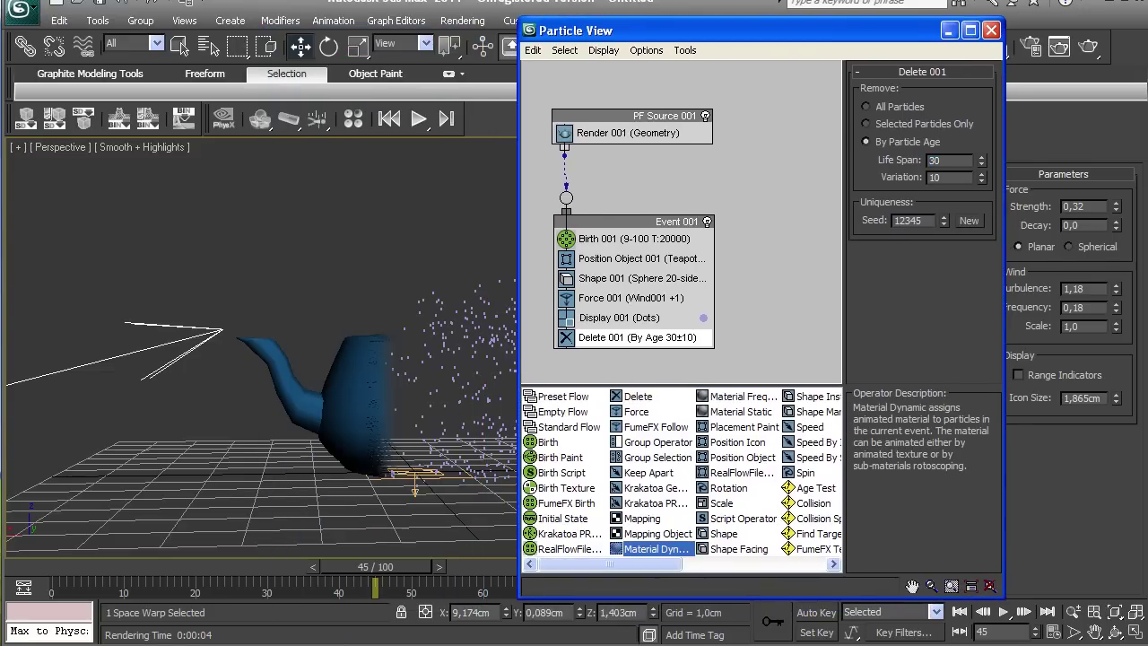
drag(654, 548, 714, 314)
click(645, 319)
drag(771, 31, 491, 0)
Step: Assign a Particle Age map to the diffuse channel of the second material, 02 - Default
click(996, 46)
click(725, 56)
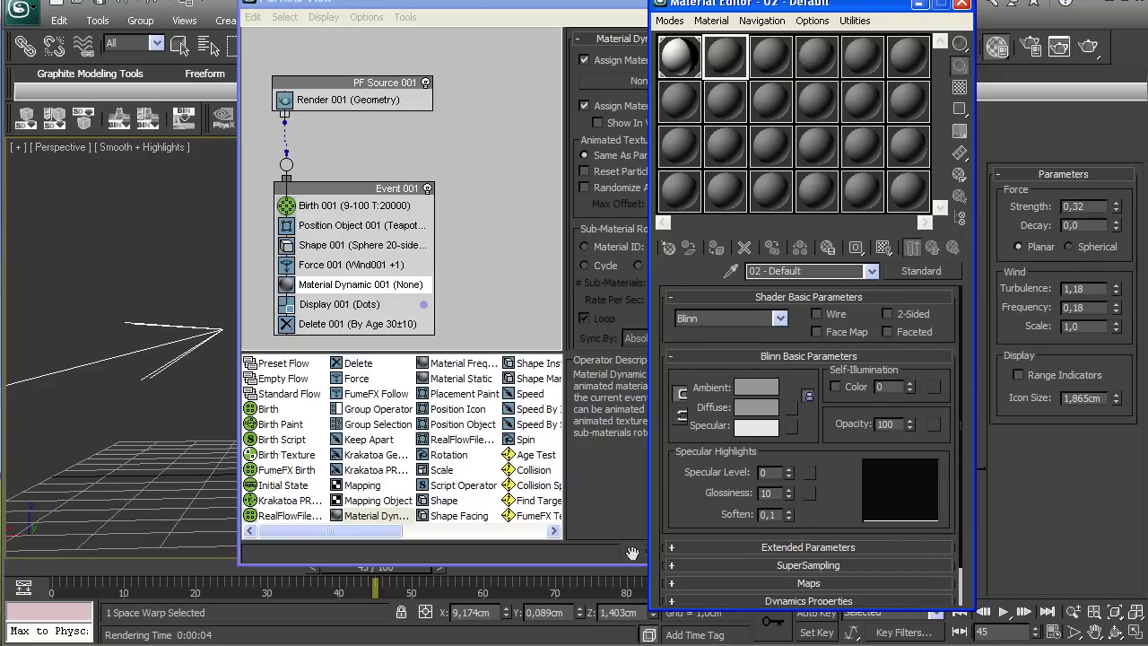
click(791, 407)
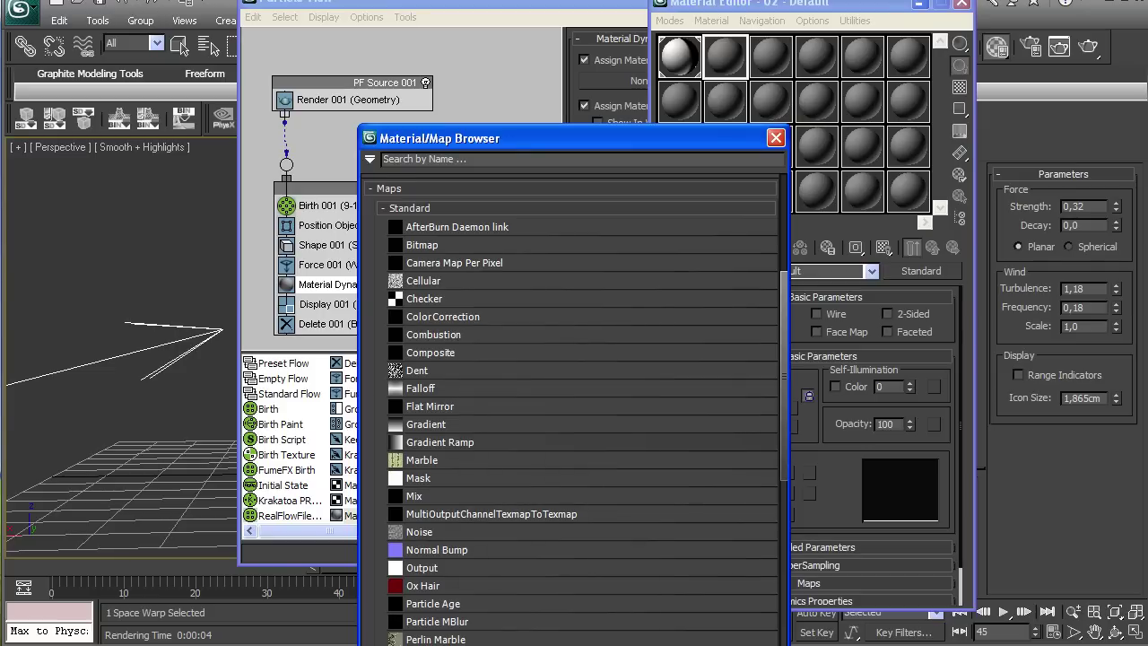
scroll(583, 404, down, 3)
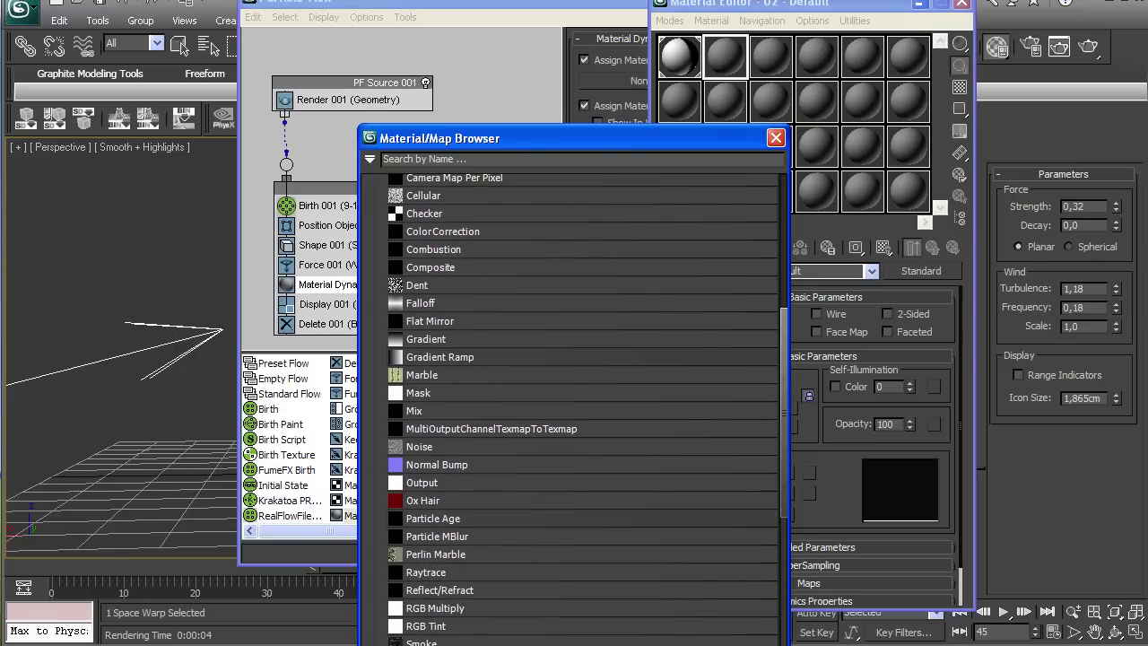
double_click(433, 518)
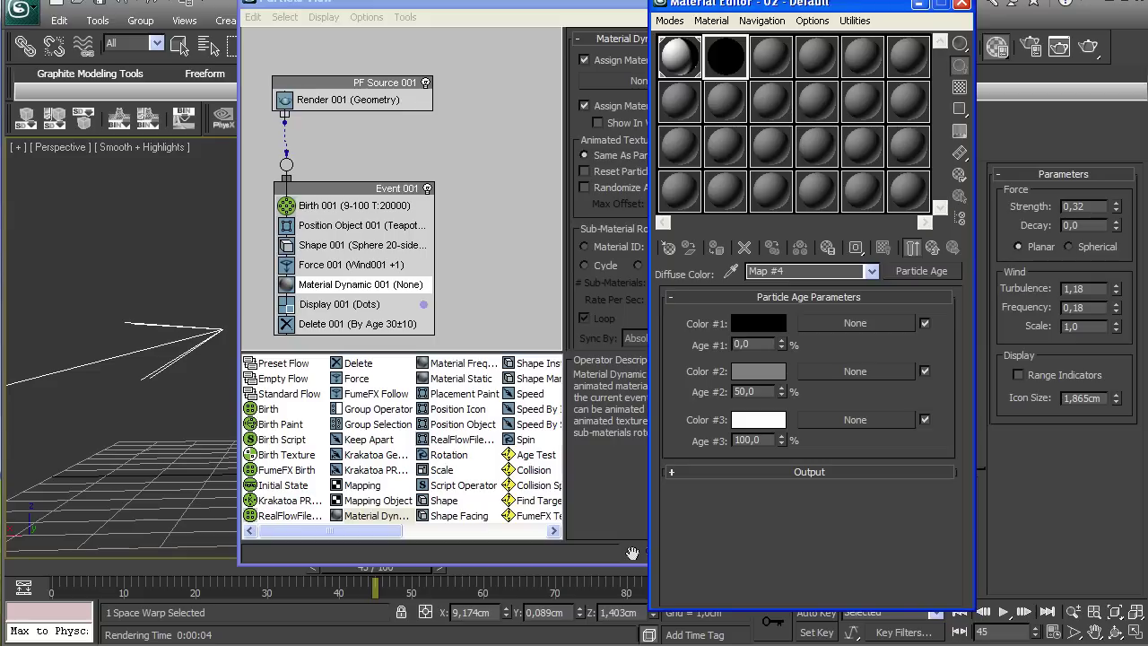
Step: Assign the 02 - Default material to the Material Dynamic operator as an instance
drag(475, 3, 379, 2)
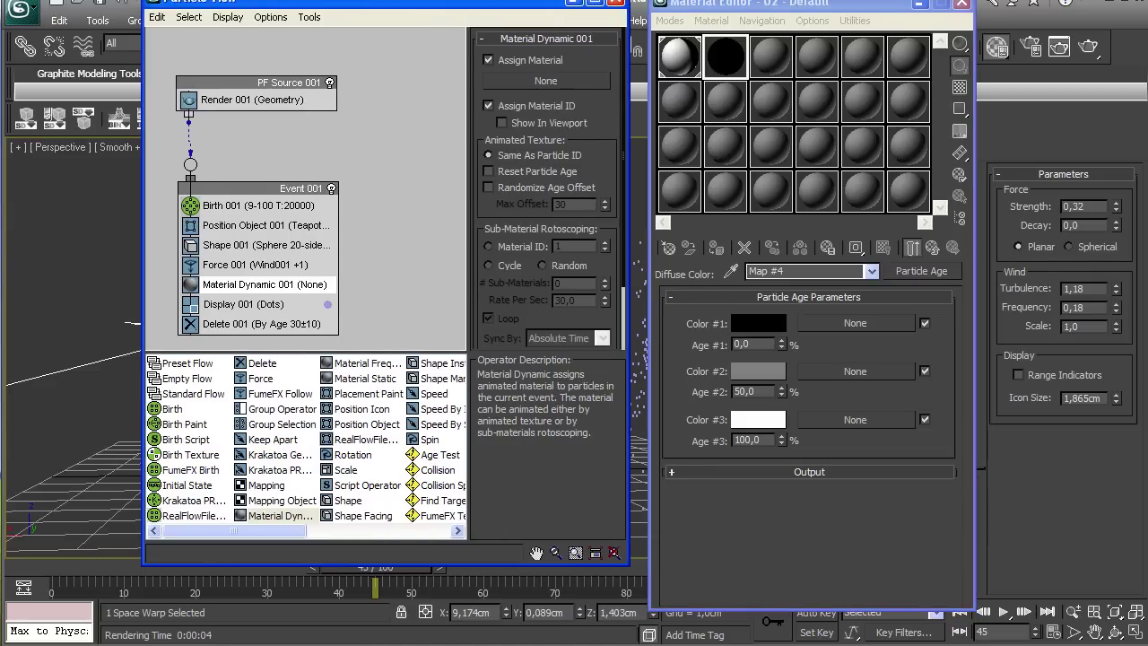
click(771, 3)
drag(725, 57, 546, 80)
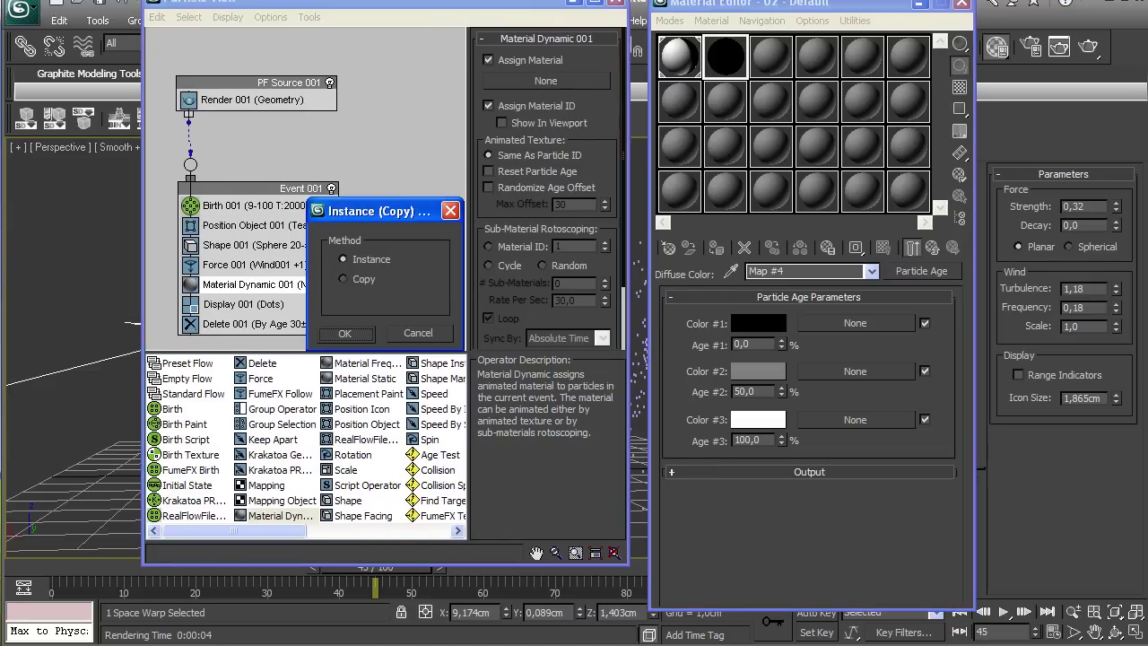
key(Return)
drag(359, 2, 255, 44)
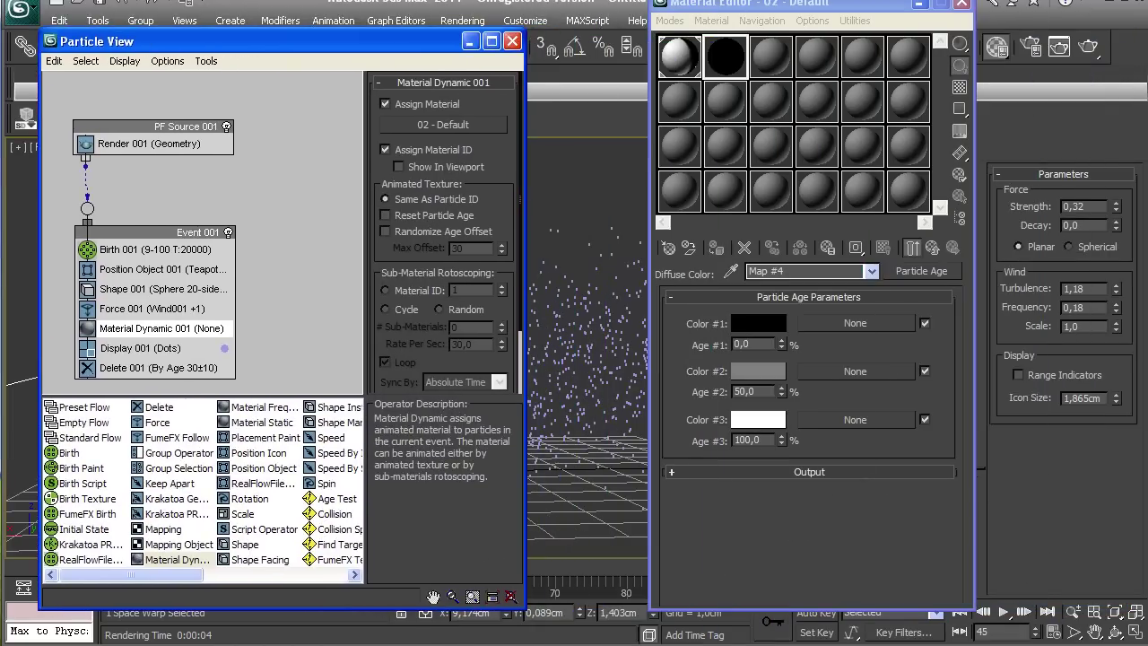
Step: Set Color #1 of the Particle Age map to a light blue with RGB 159, 178, 217
click(758, 323)
drag(457, 206, 444, 171)
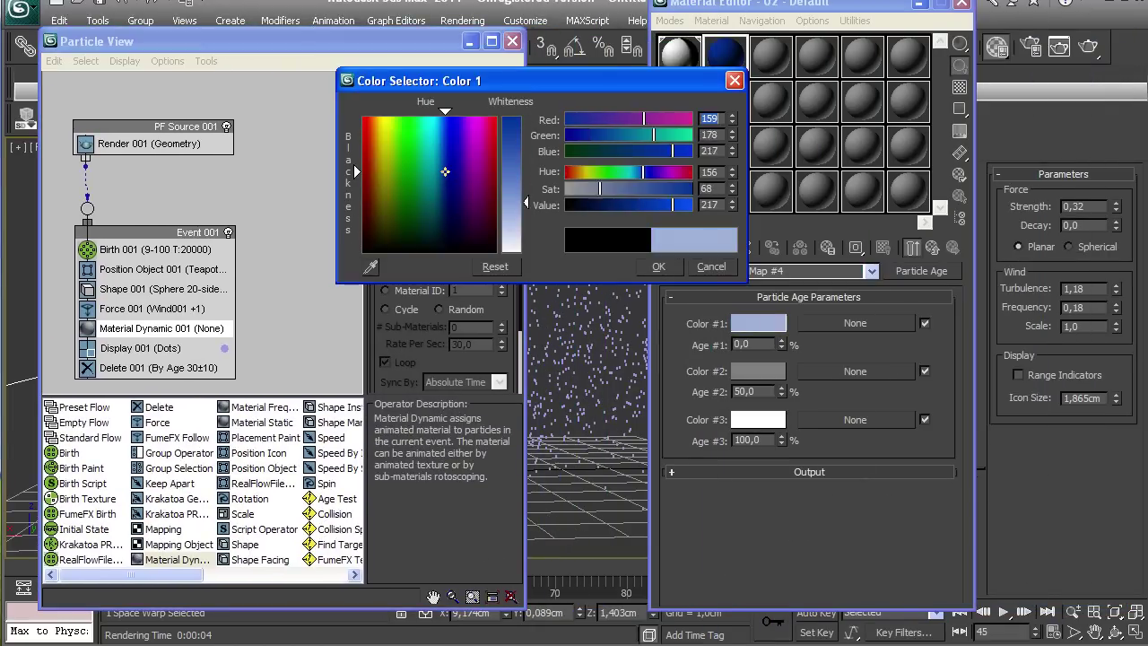
click(658, 267)
click(758, 371)
click(712, 267)
Step: Copy Color #1 of the Particle Age map to Color #2 and darken it to a medium blue
right_click(762, 323)
click(794, 328)
right_click(749, 365)
click(779, 386)
drag(527, 205, 526, 162)
click(659, 266)
Step: Copy Color #2 of the Particle Age map to Color #3 and darken it to a deep blue
right_click(759, 372)
click(779, 383)
right_click(766, 415)
click(787, 440)
click(762, 421)
drag(526, 162, 526, 125)
click(658, 266)
Step: Test-render frame 45 to check the age-based particle colors, and close the render
click(1089, 47)
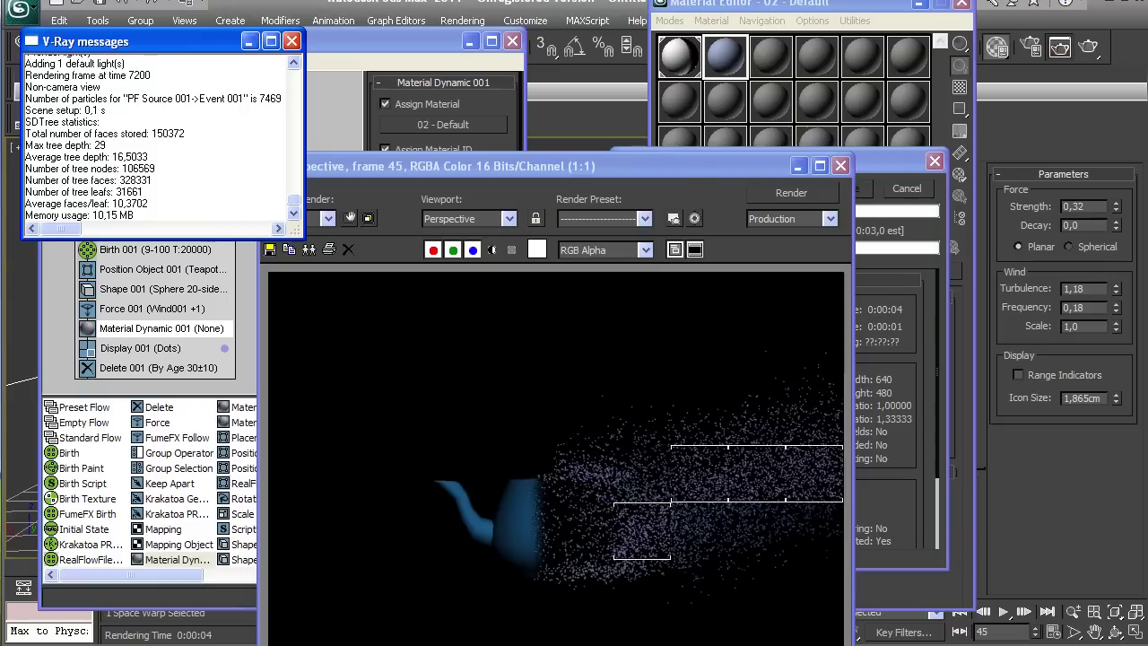
click(906, 189)
click(840, 166)
click(291, 42)
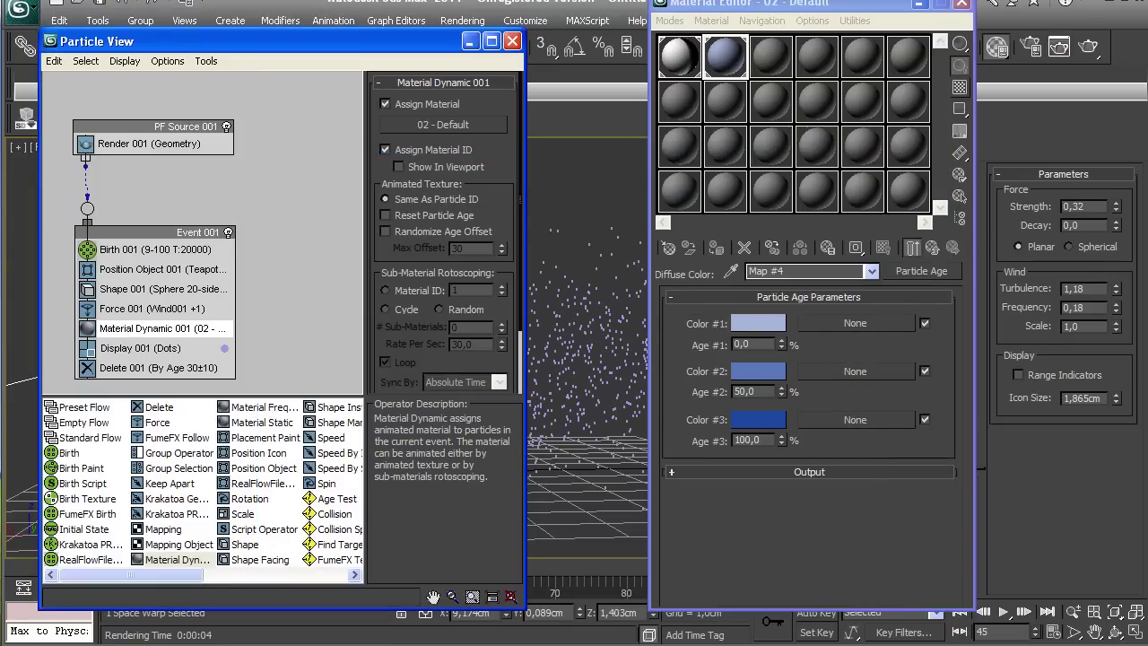
click(1089, 47)
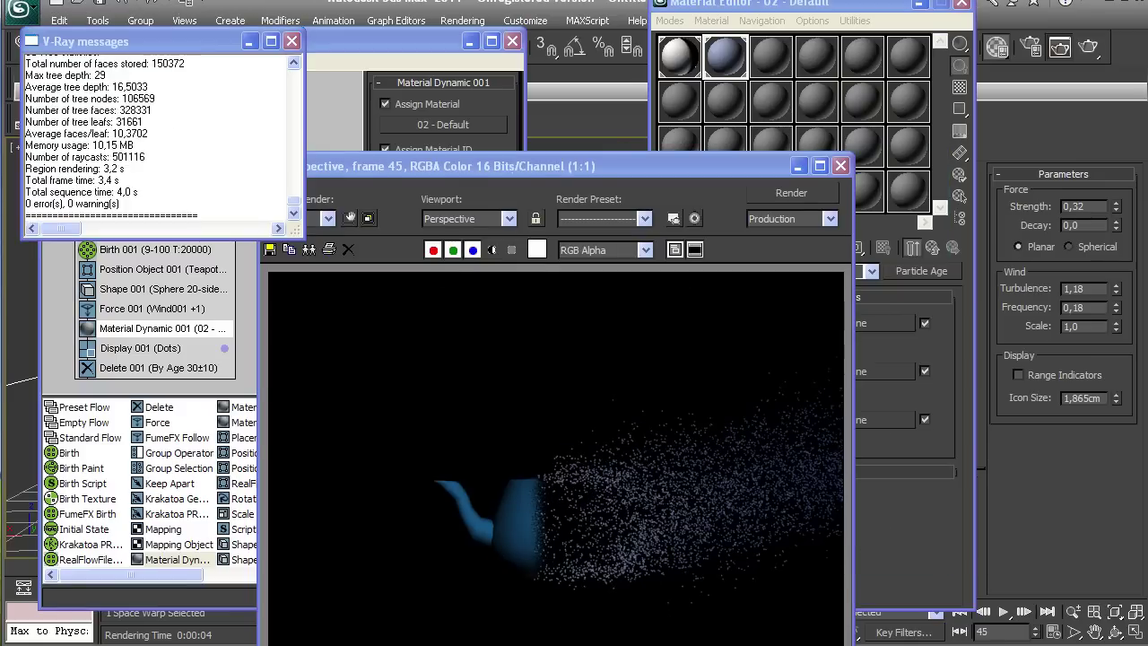
drag(574, 166, 570, 41)
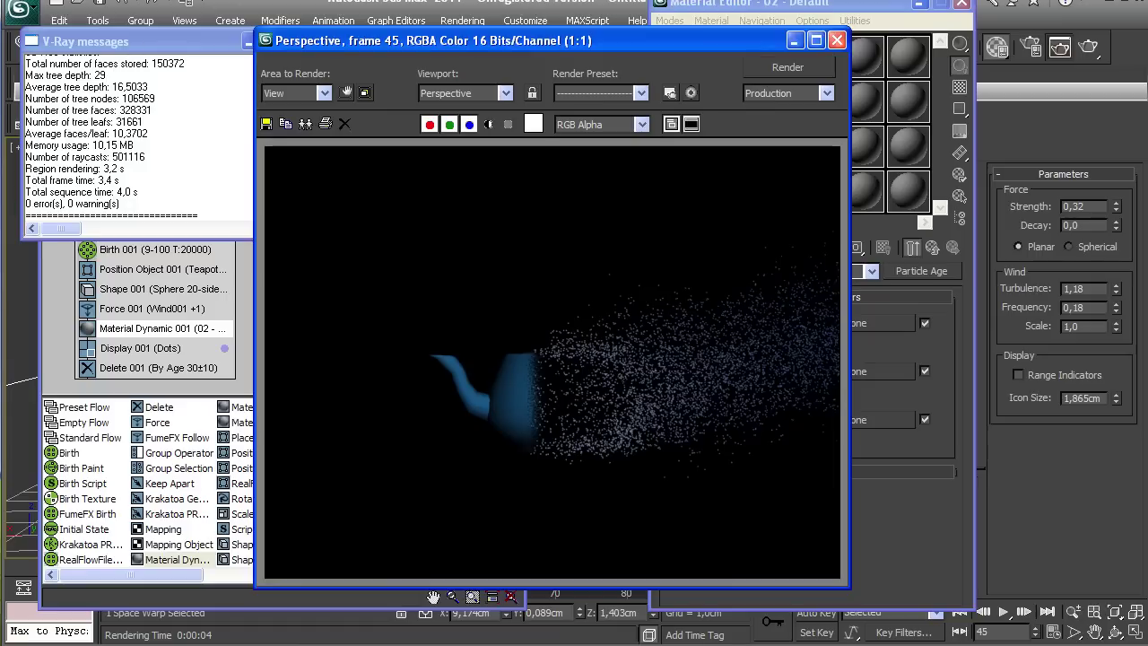
click(835, 40)
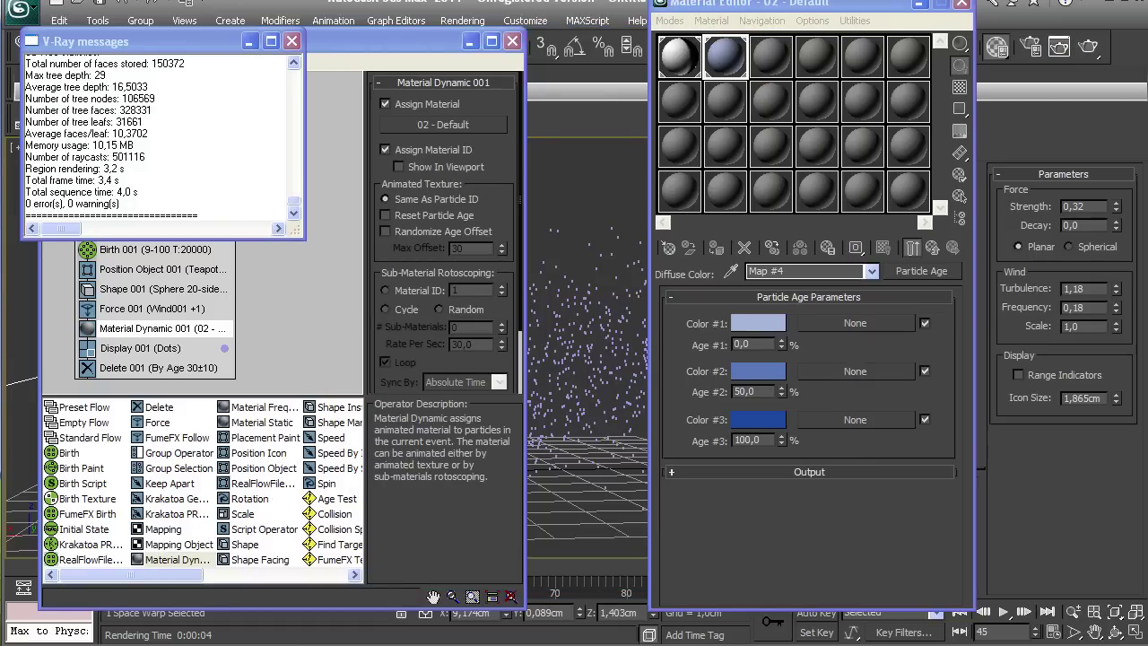
Step: Set Age #2 of the Particle Age map to 30 %, lower Age #3, and test-render frame 45
double_click(744, 392)
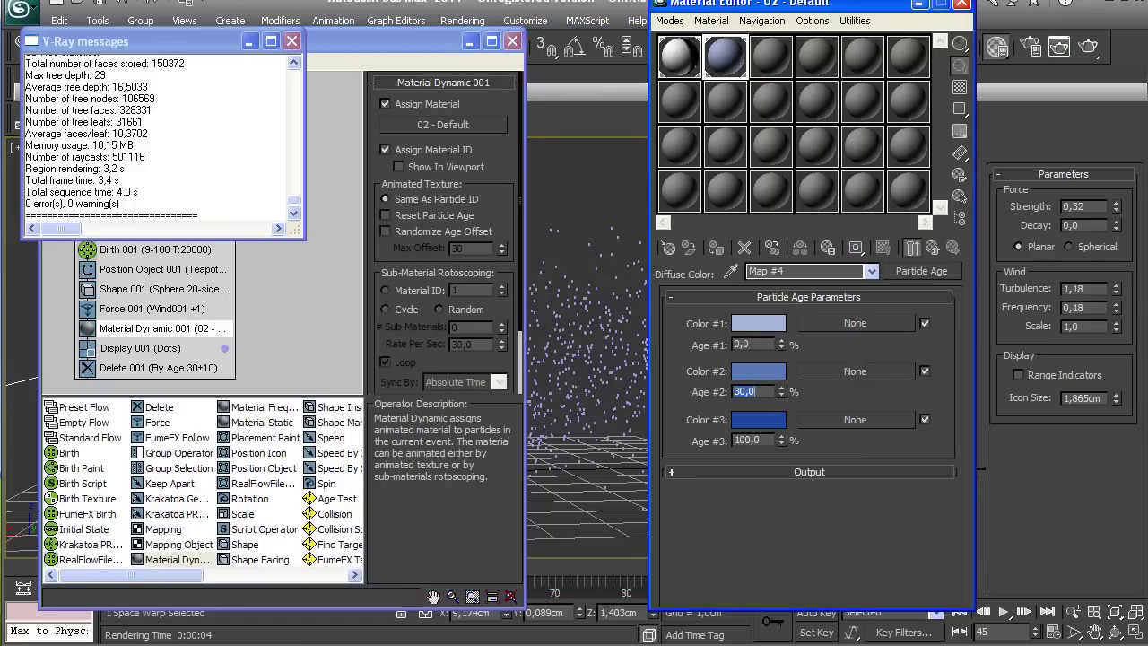
key(Tab)
text(9)
key(shift+q)
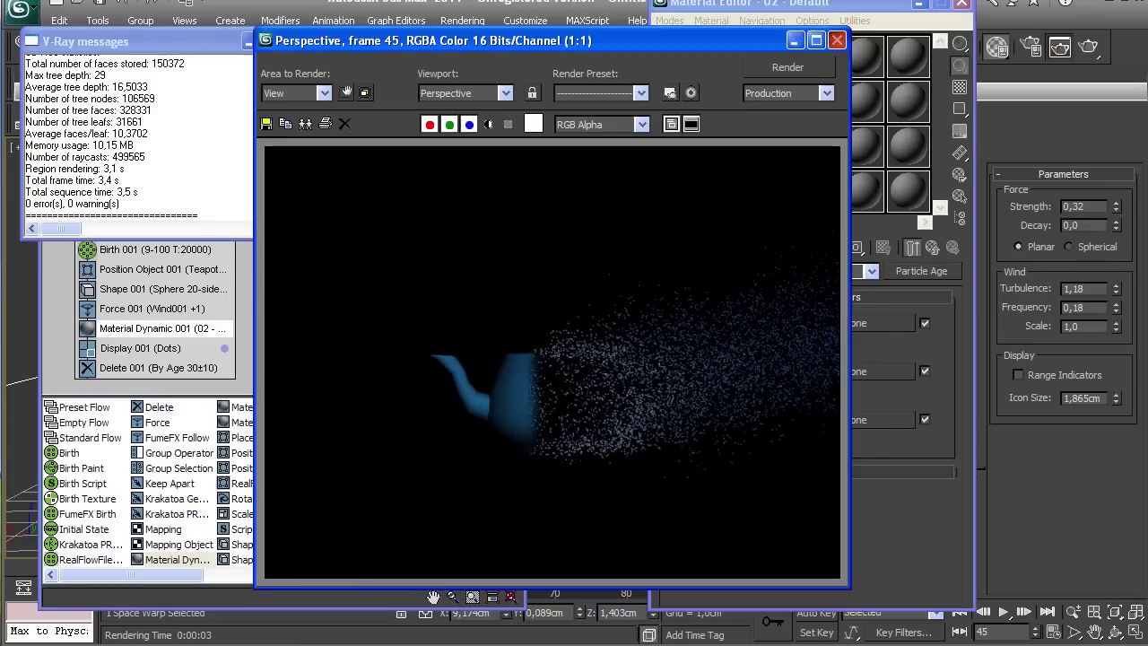
click(836, 40)
Step: Copy Color #1 of the Particle Age map to the diffuse color of the teapot material 01 - Default and test-render frame 45
right_click(757, 319)
click(773, 328)
click(932, 248)
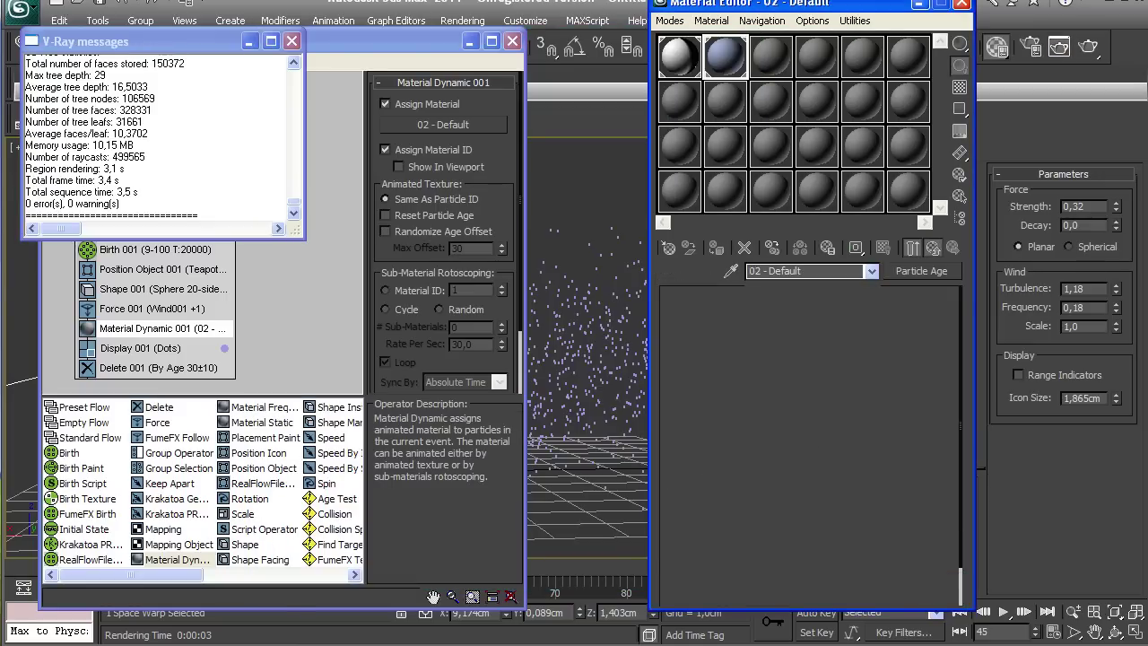
click(679, 57)
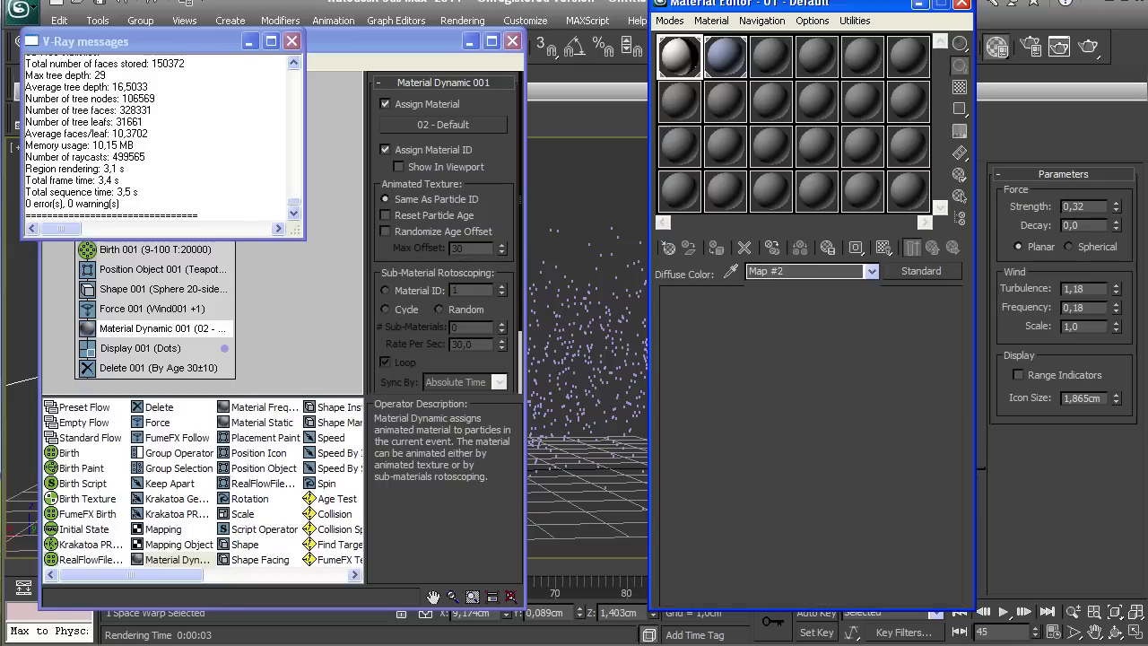
click(932, 248)
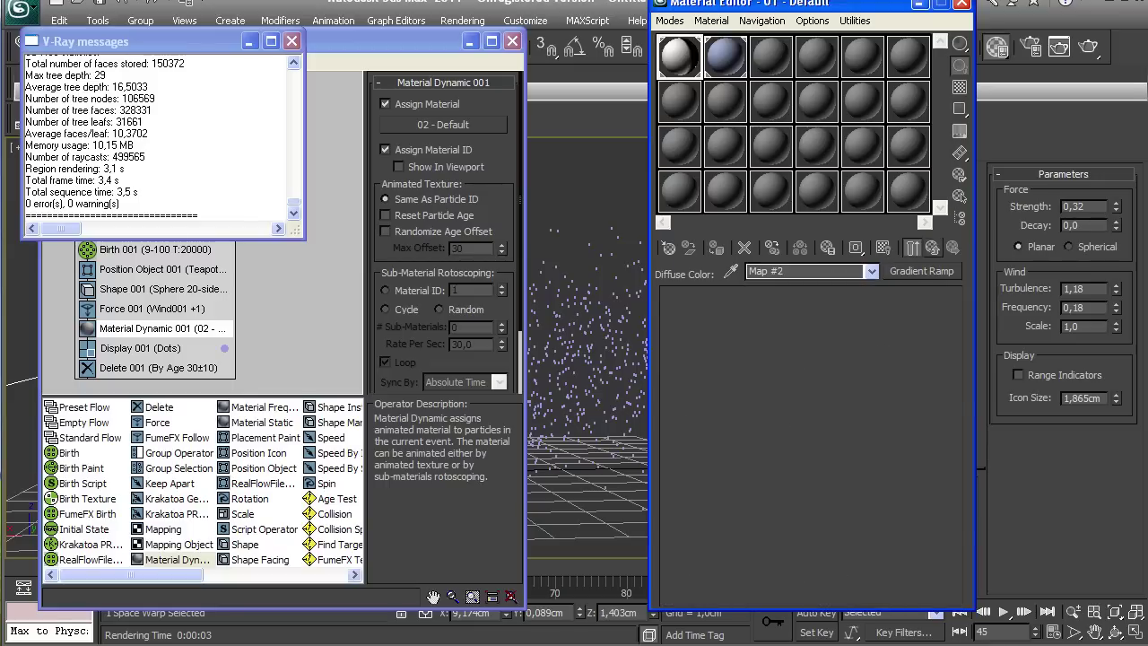
click(932, 247)
click(839, 387)
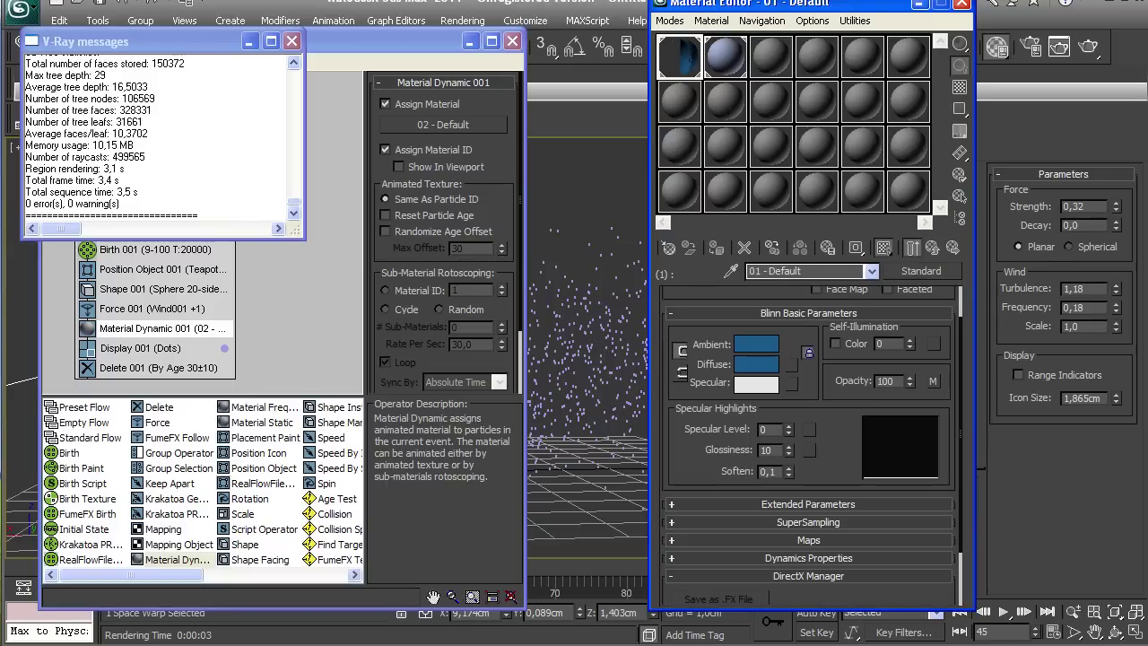
right_click(756, 363)
click(780, 389)
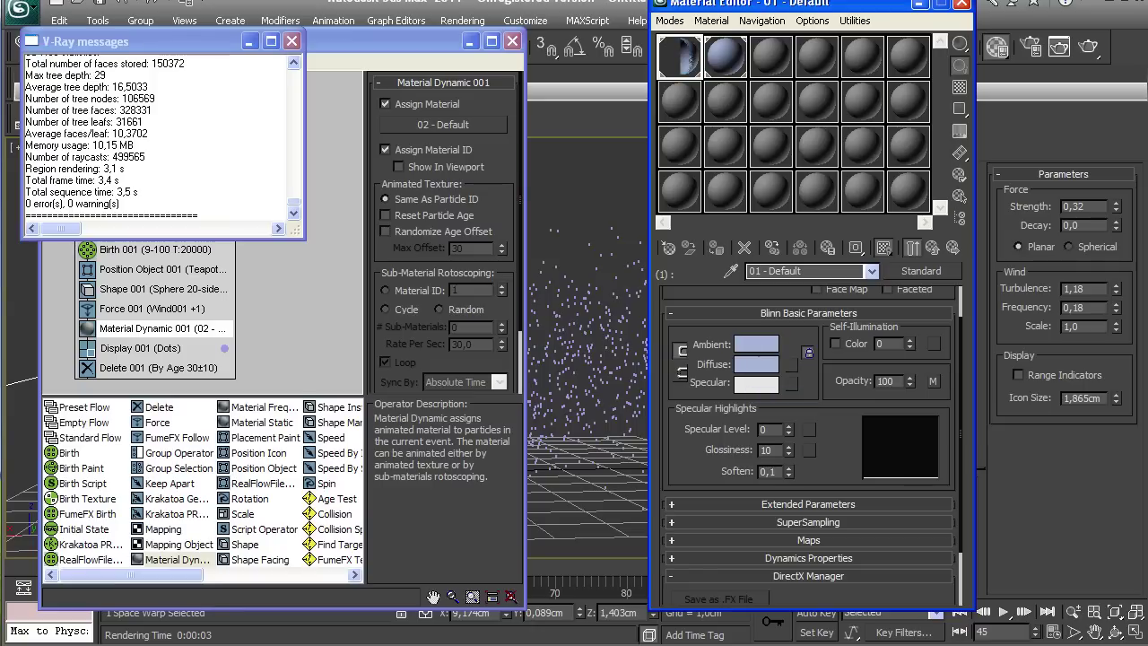
click(1088, 46)
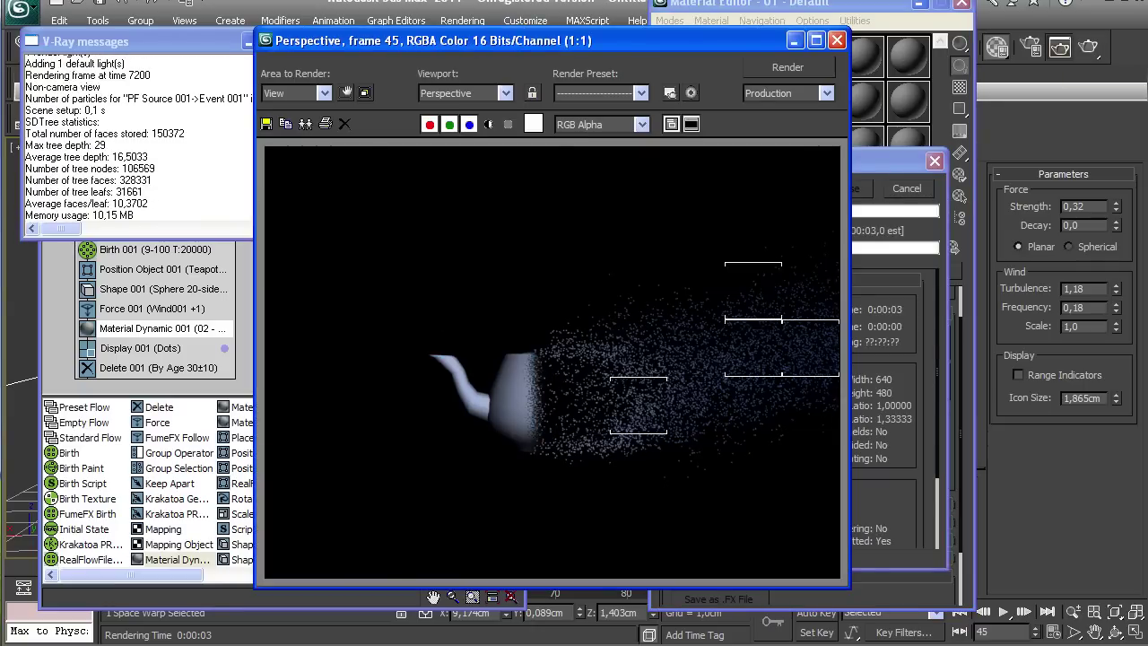
click(837, 40)
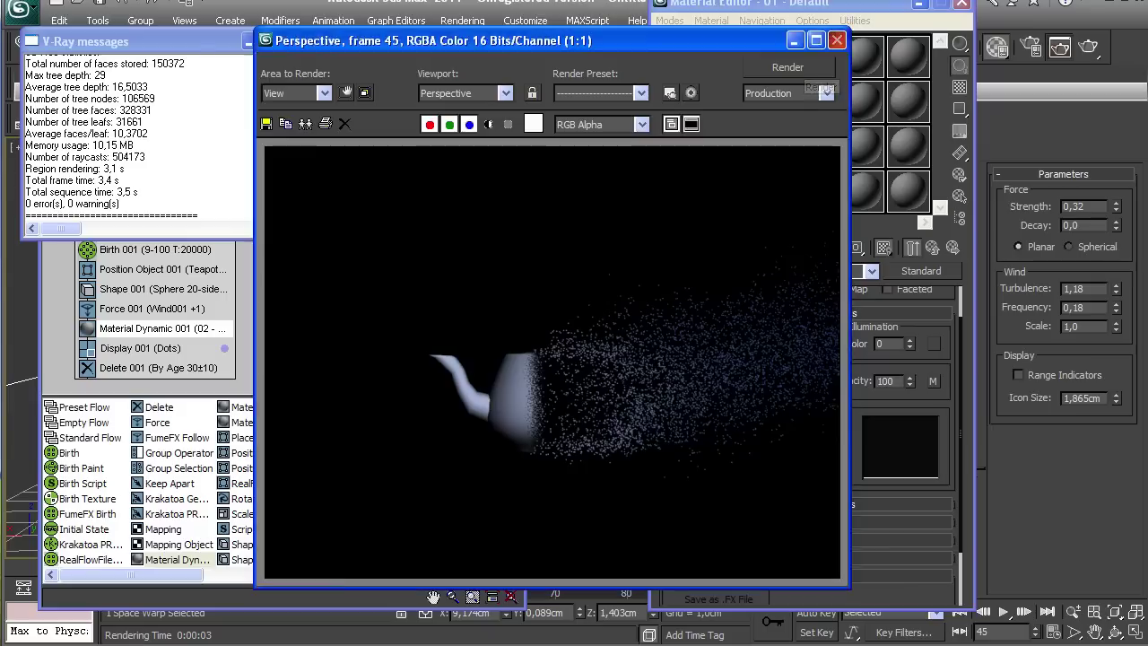
Step: Darken the teapot material's diffuse color to RGB 76, 112, 184 and test-render frame 45
click(756, 364)
drag(526, 205, 526, 158)
click(659, 267)
click(1088, 47)
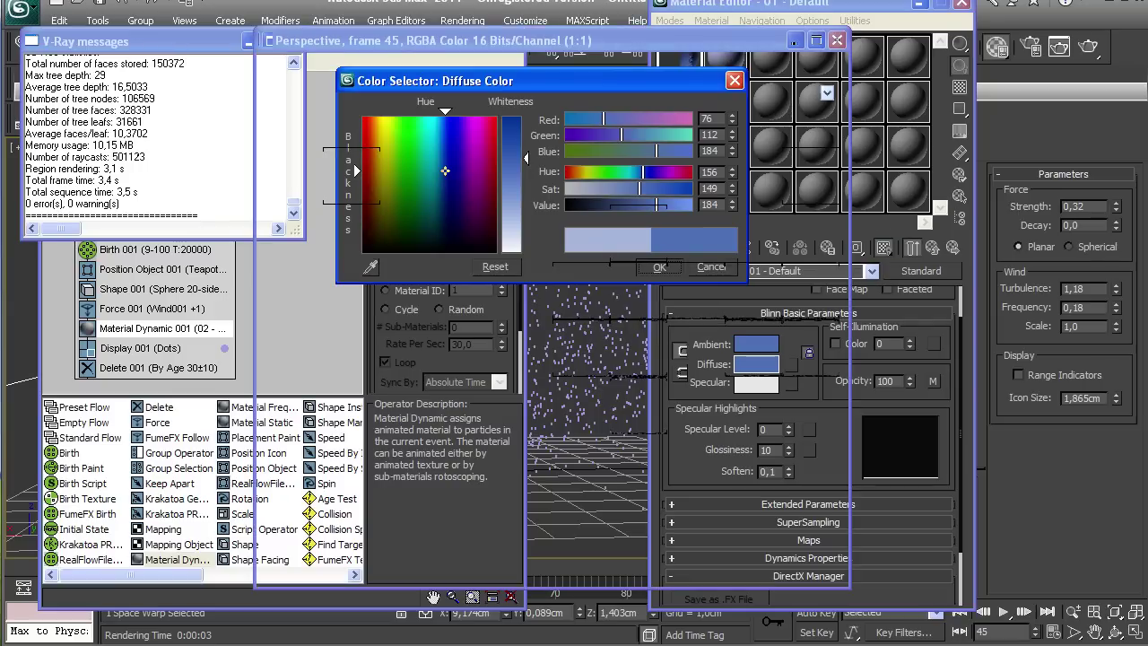
click(839, 41)
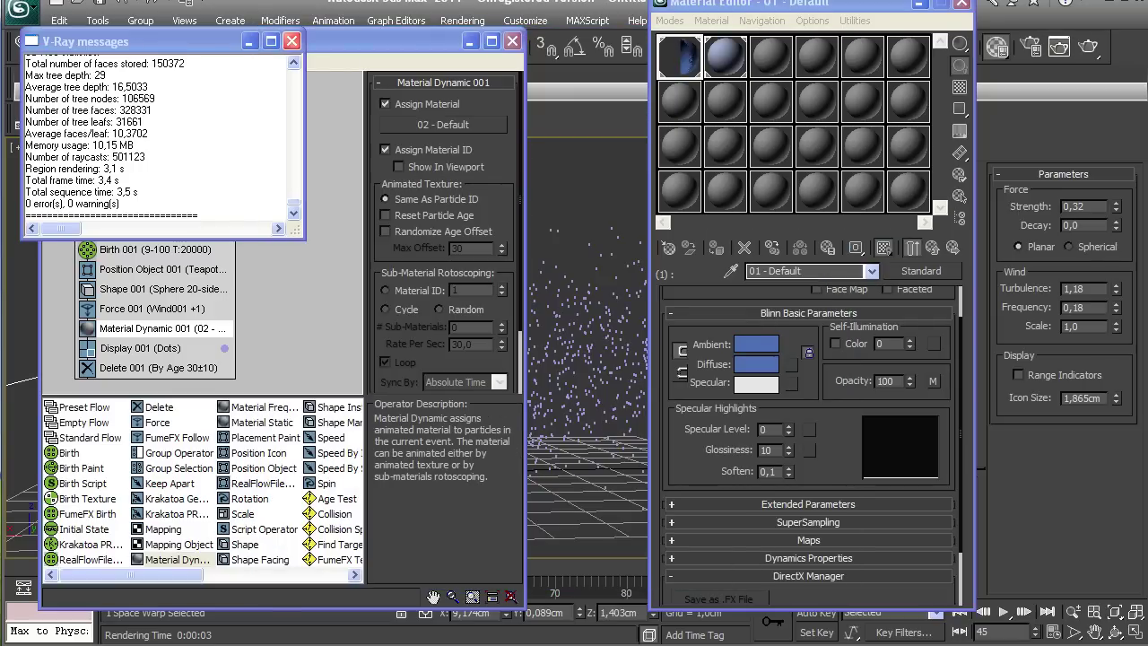
click(292, 42)
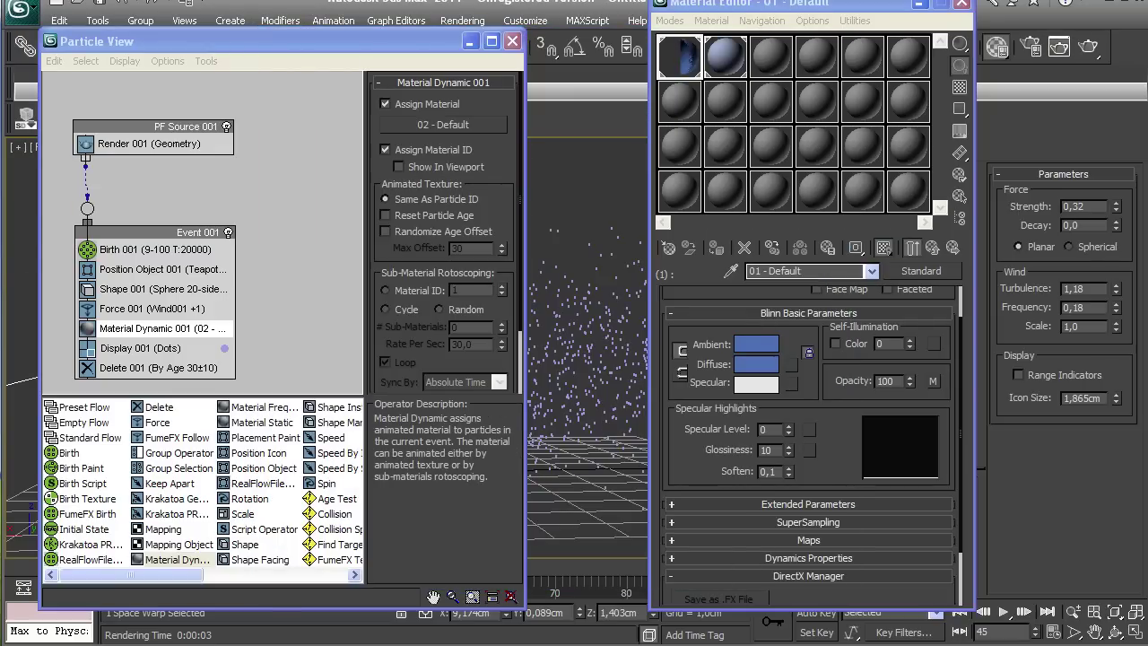
Step: Close Particle View and the Material Editor, and test-render frame 27 to check the dissolving teapot
click(512, 42)
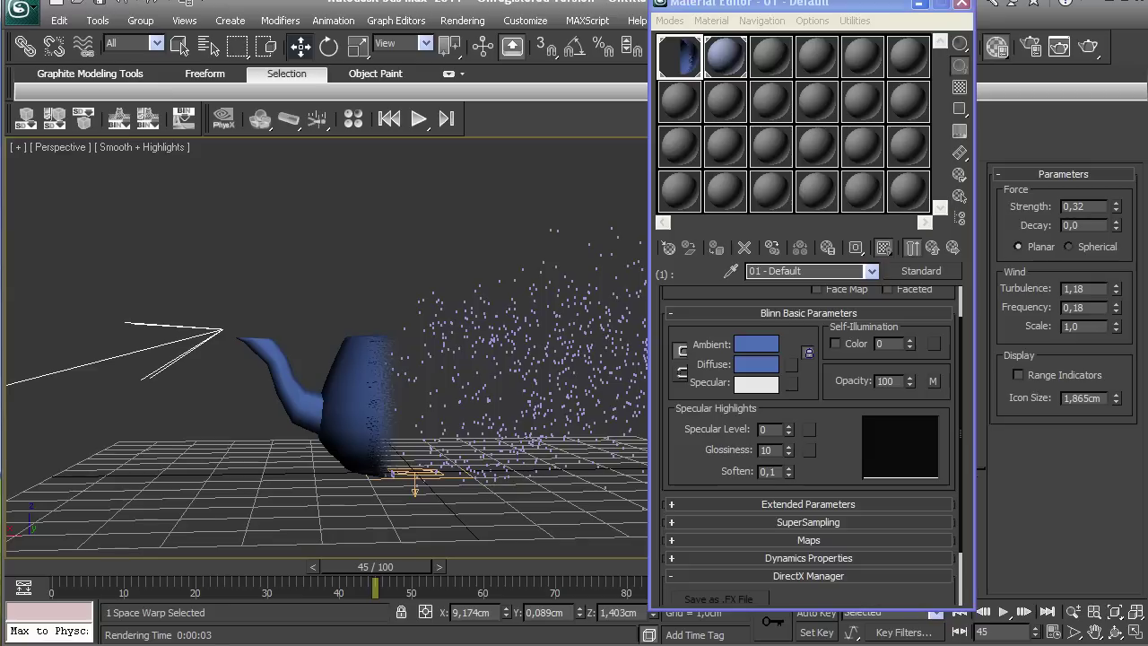
click(961, 5)
mouse_move(411, 359)
alt+middle_down()
mouse_move(430, 381)
mouse_move(414, 336)
alt+middle_up()
drag(375, 566, 257, 567)
click(1088, 47)
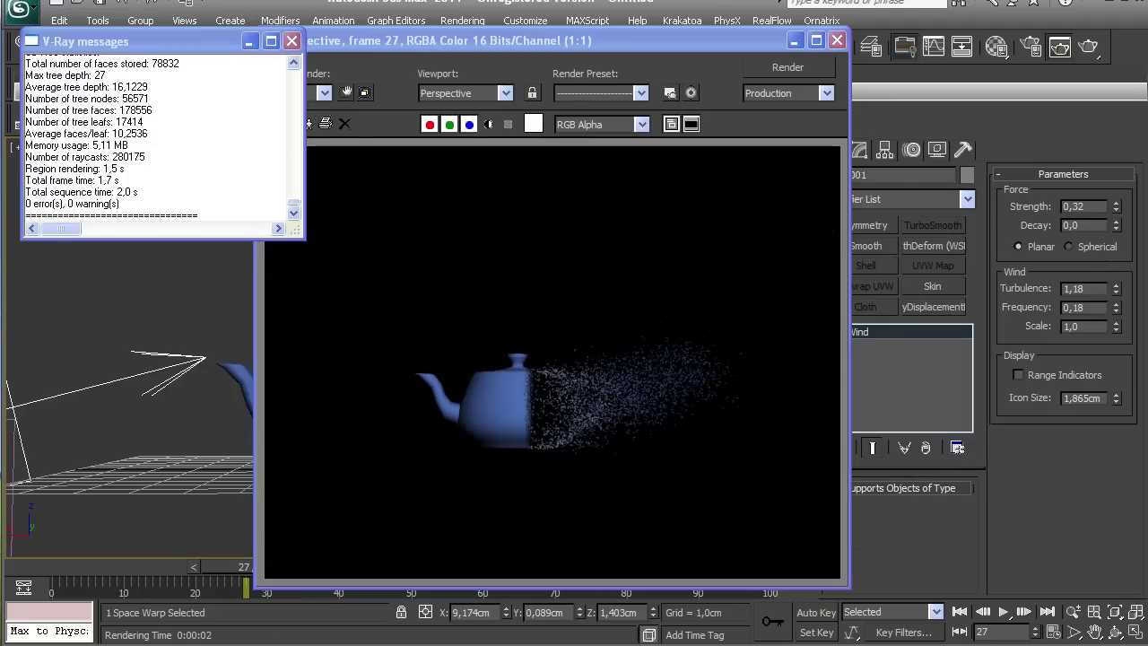
click(291, 42)
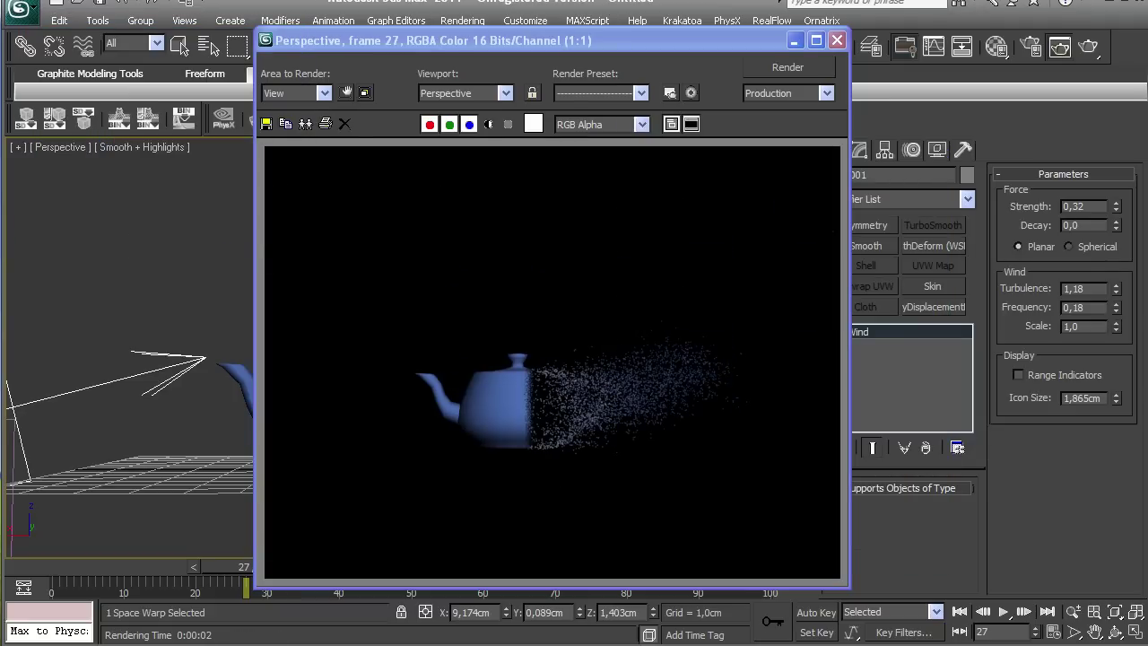
click(836, 40)
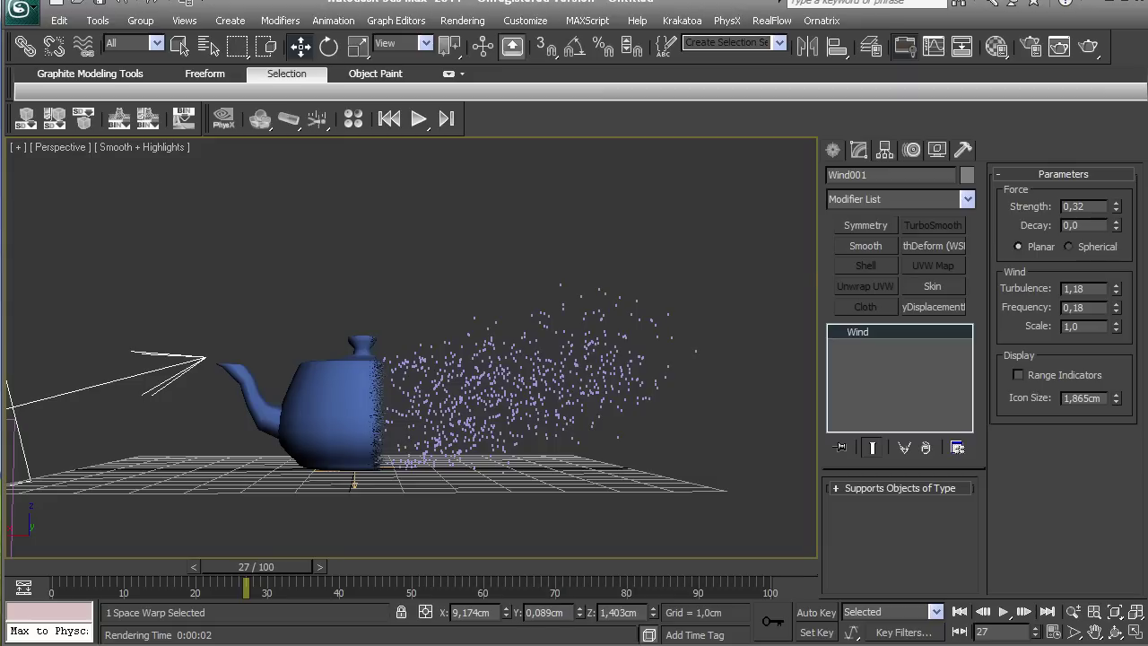
Step: Try an amount of 60000 particles in Birth 001 and test-render frame 27
key(6)
click(172, 250)
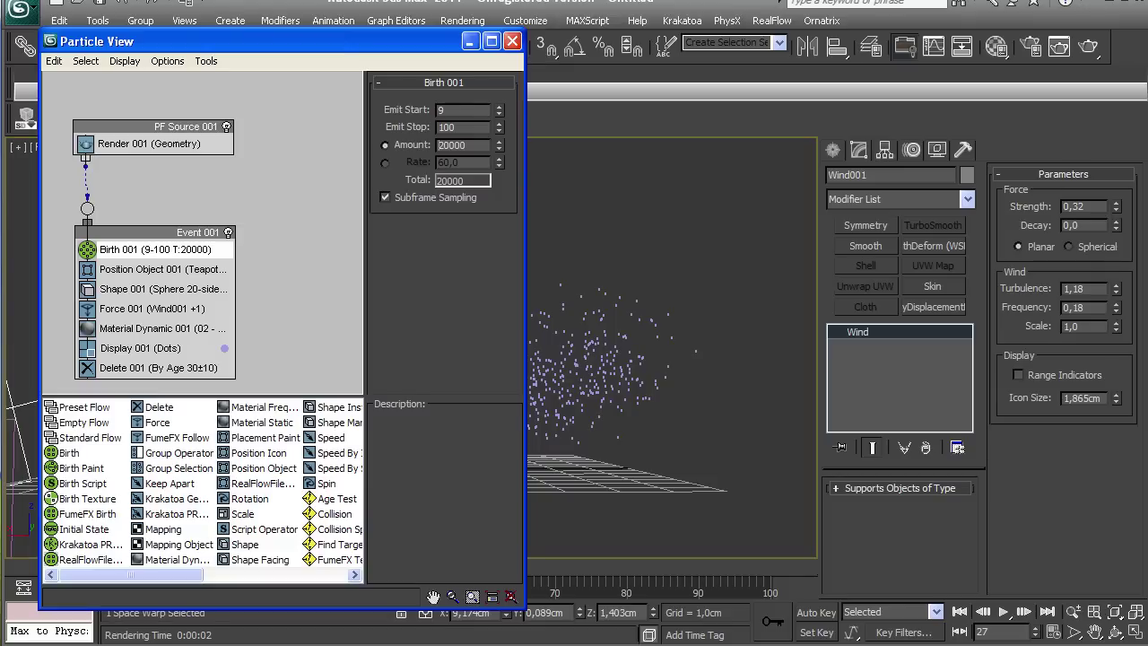
key(Return)
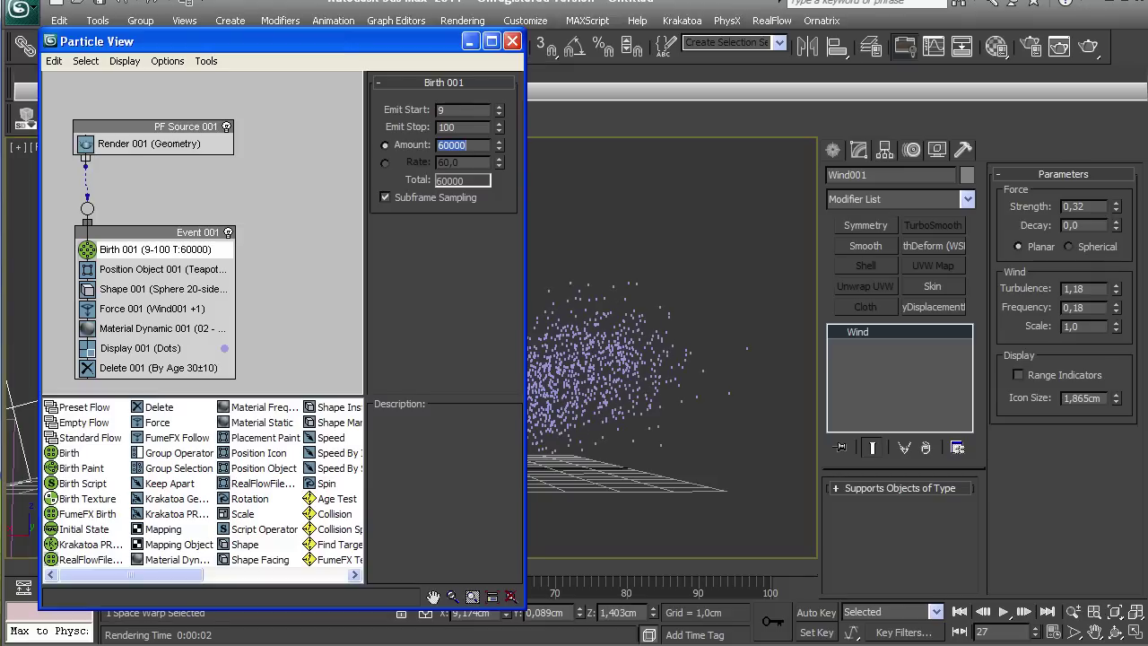
click(1087, 47)
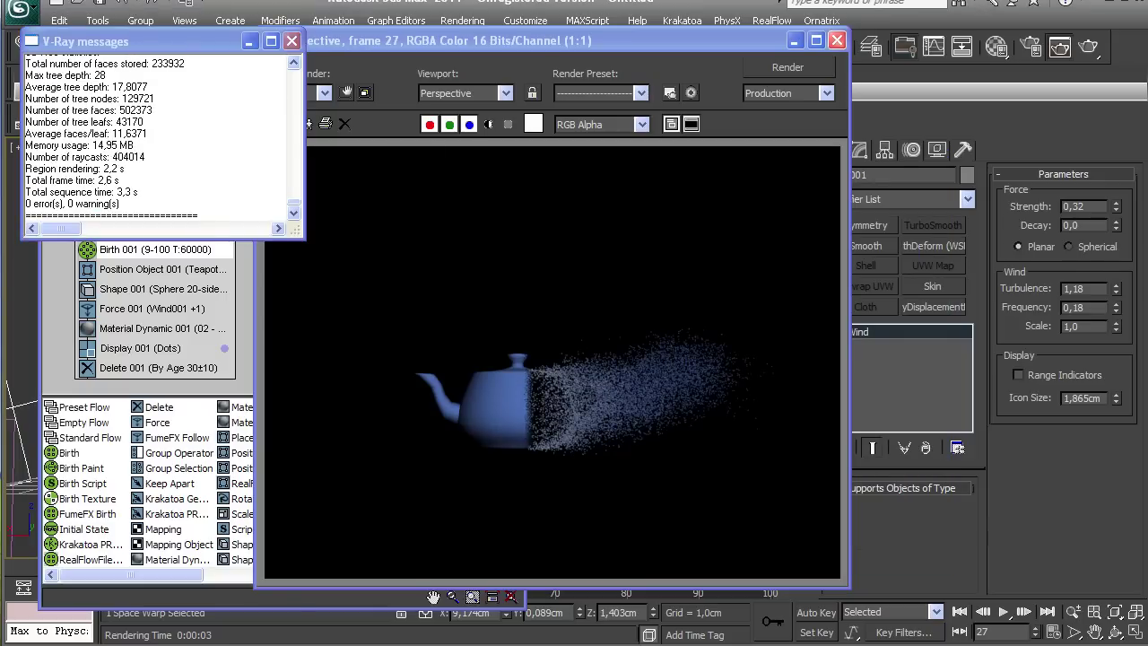
click(835, 40)
Step: Set the Birth 001 amount to 40000, test-render frame 27, and close Particle View and the V-Ray messages
drag(444, 145, 438, 146)
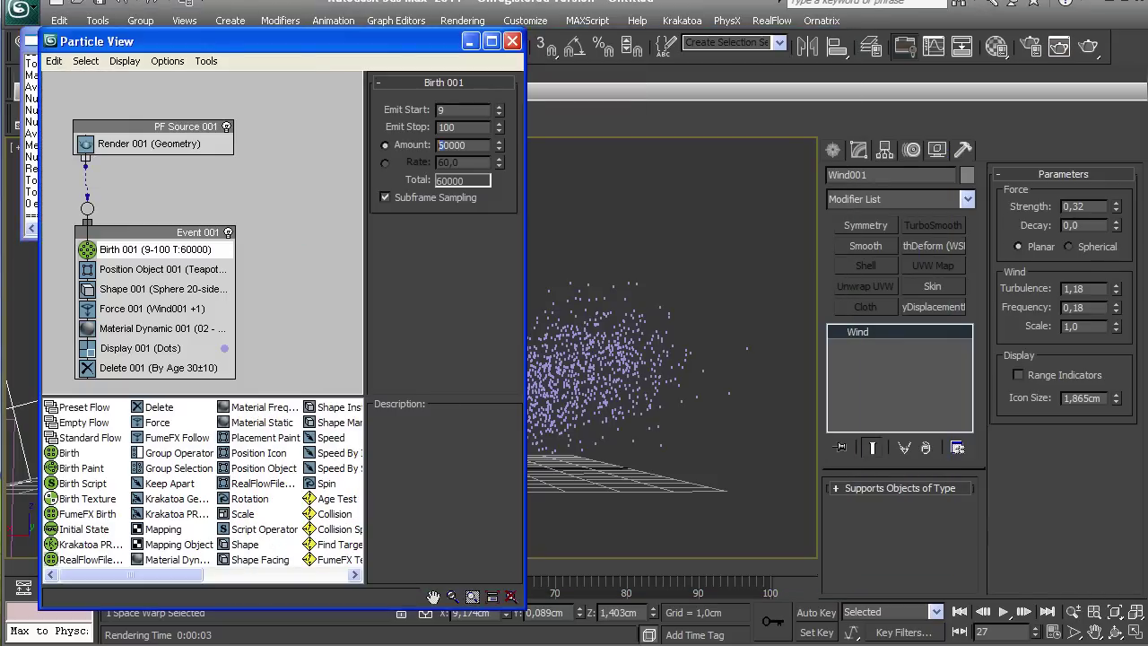
text(4)
key(Return)
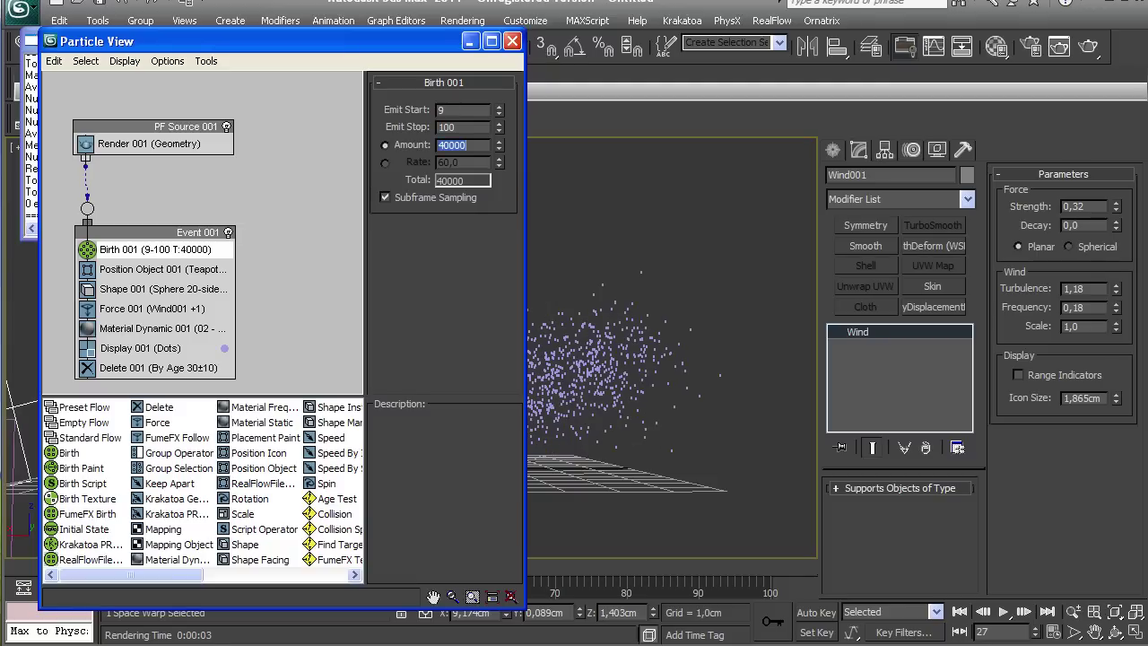
click(1087, 46)
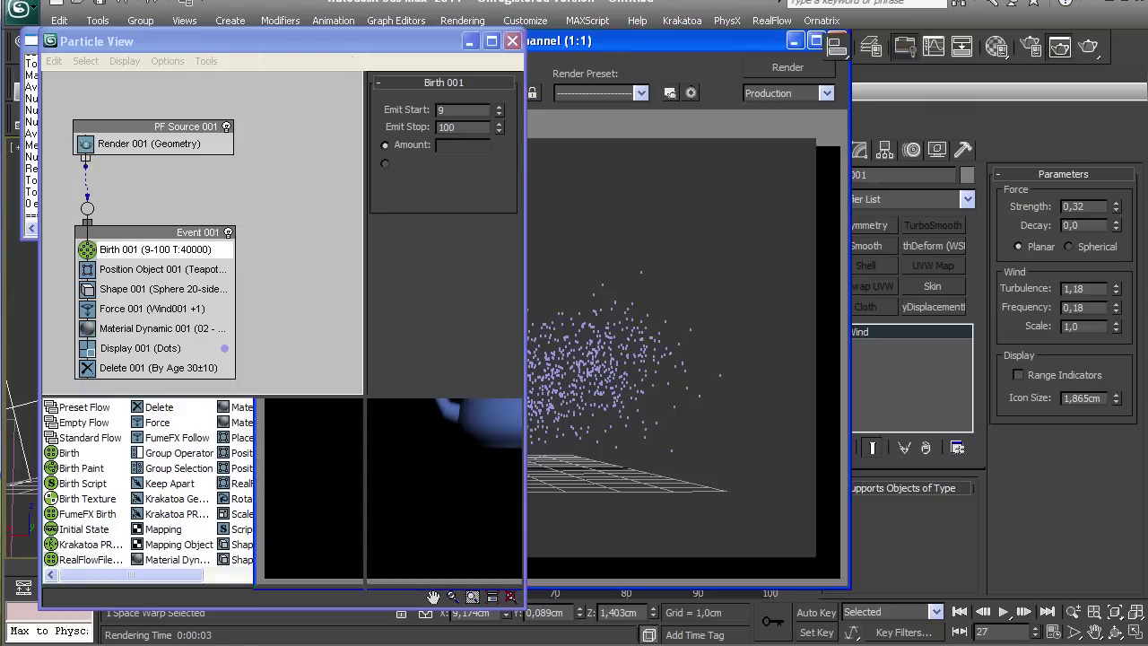
click(512, 41)
click(291, 41)
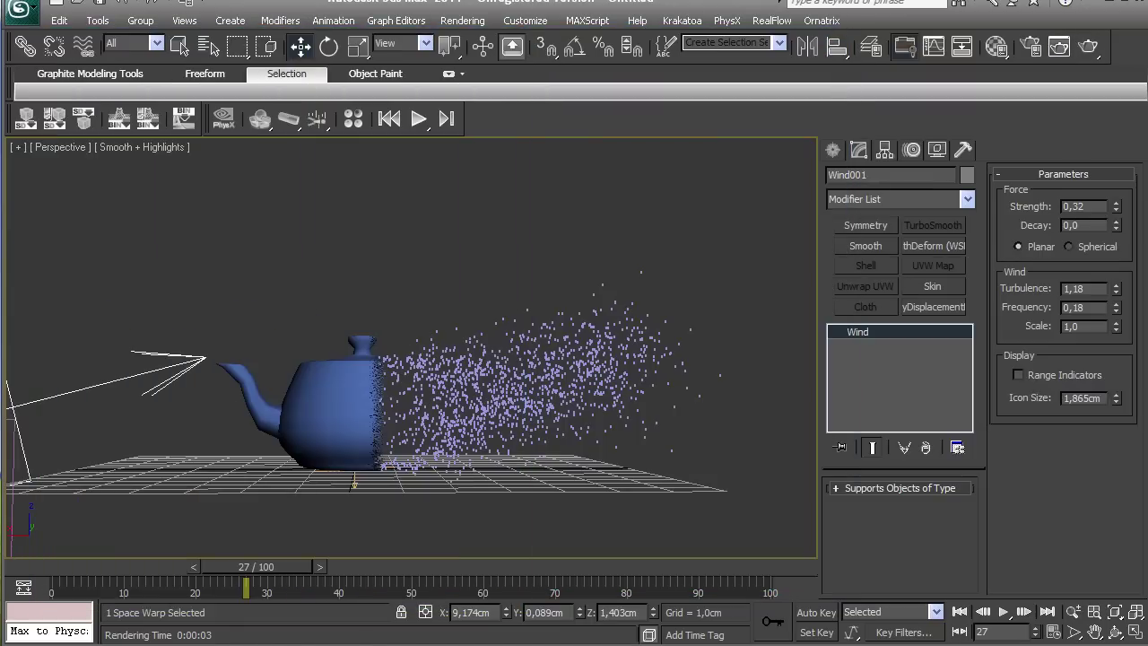
Step: Create a ground plane about 14.5 cm long and 25.2 cm wide around the teapot in the Top view
key(t)
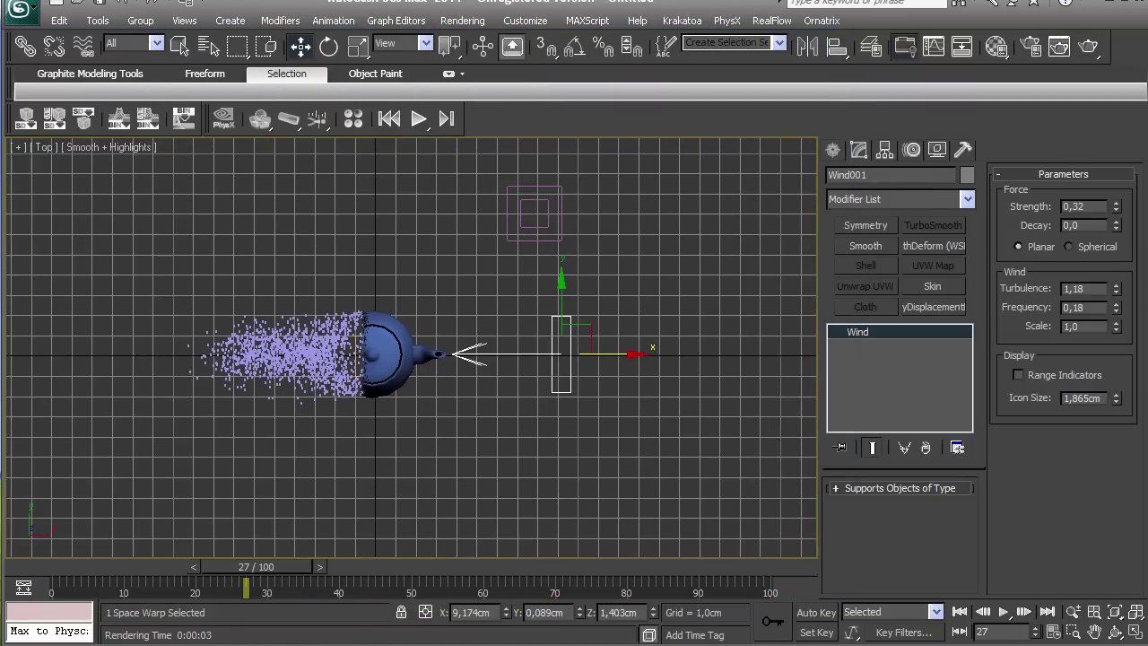
click(833, 149)
click(861, 178)
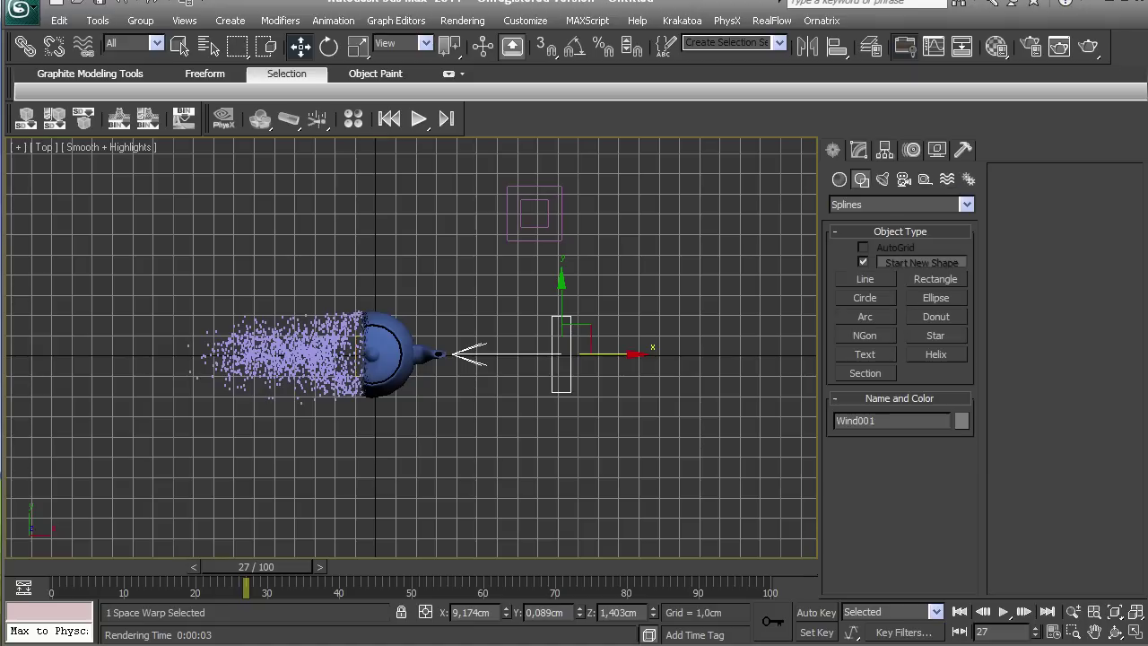
click(840, 178)
click(934, 340)
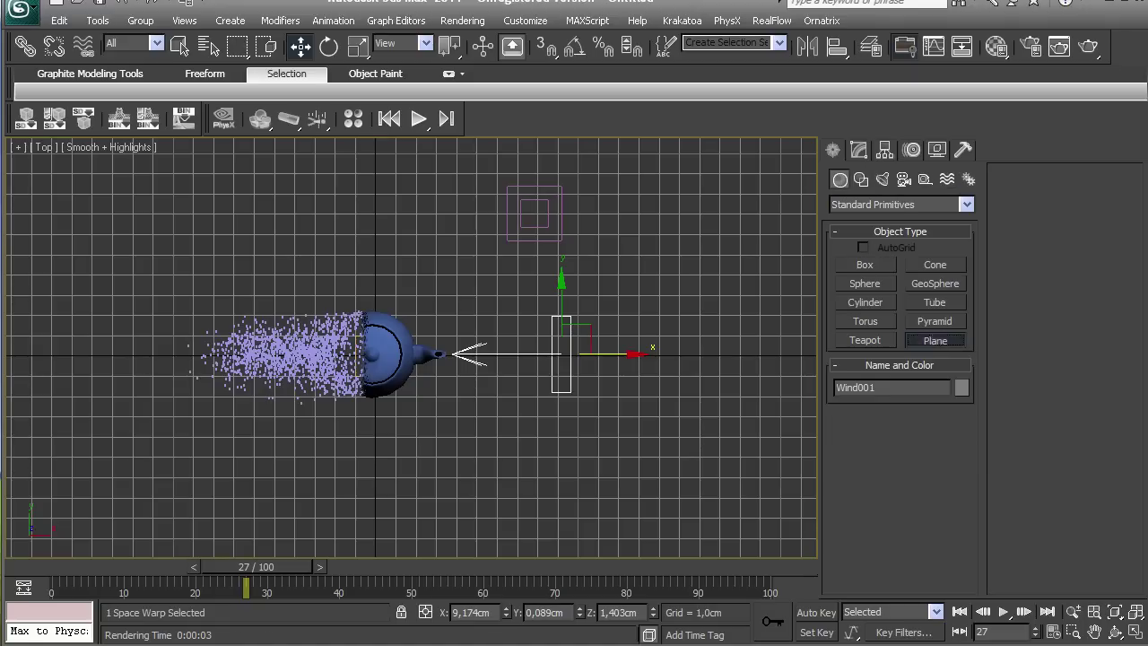
drag(114, 234, 628, 528)
right_click(628, 527)
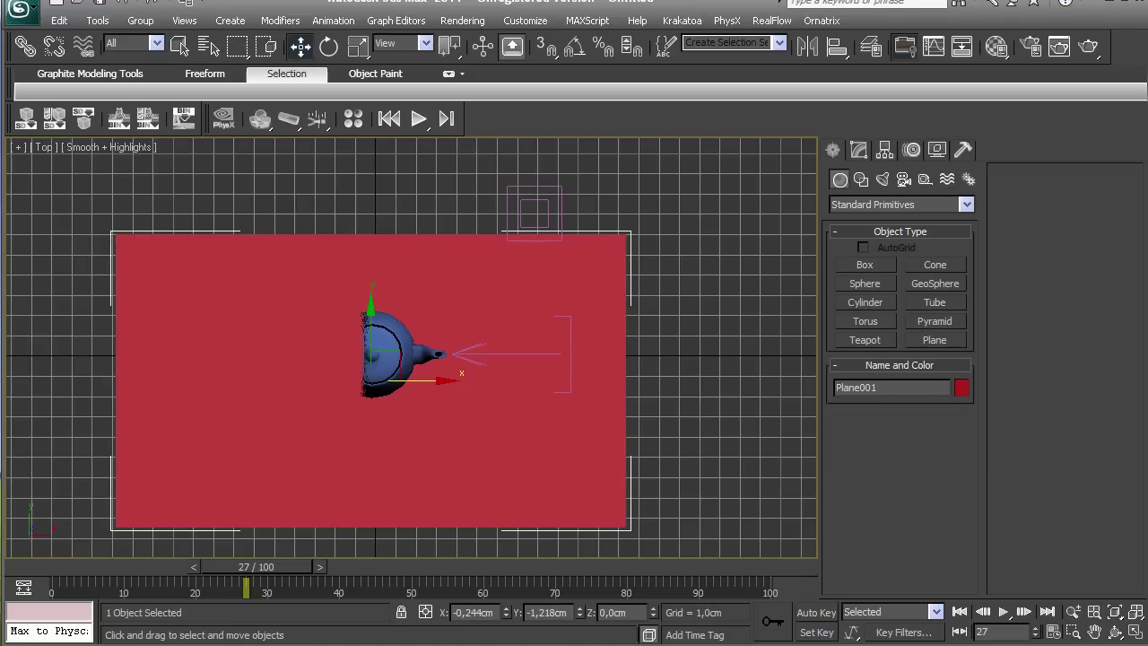
Step: Lower the plane to Z -0.001 cm just under the teapot's base in the Front view, with edged faces shown
key(p)
scroll(411, 348, down, 3)
alt+middle_drag(502, 413, 321, 267)
scroll(305, 288, up, 3)
middle_drag(321, 268, 380, 249)
scroll(381, 359, up, 5)
alt+middle_drag(380, 359, 372, 348)
key(f)
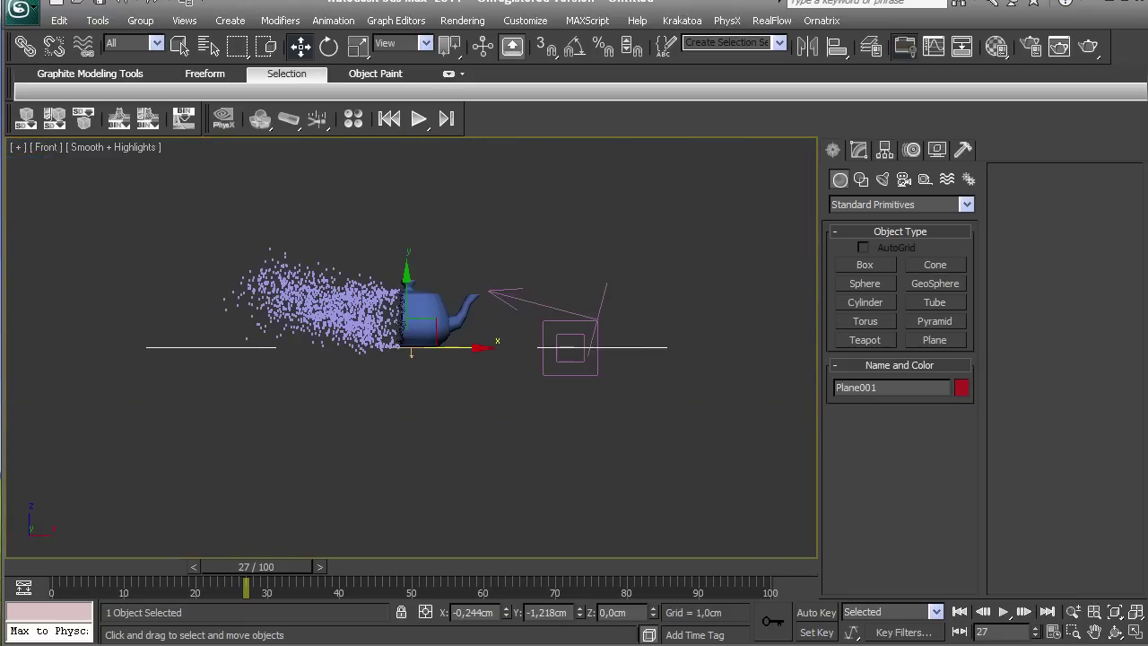
scroll(434, 286, up, 10)
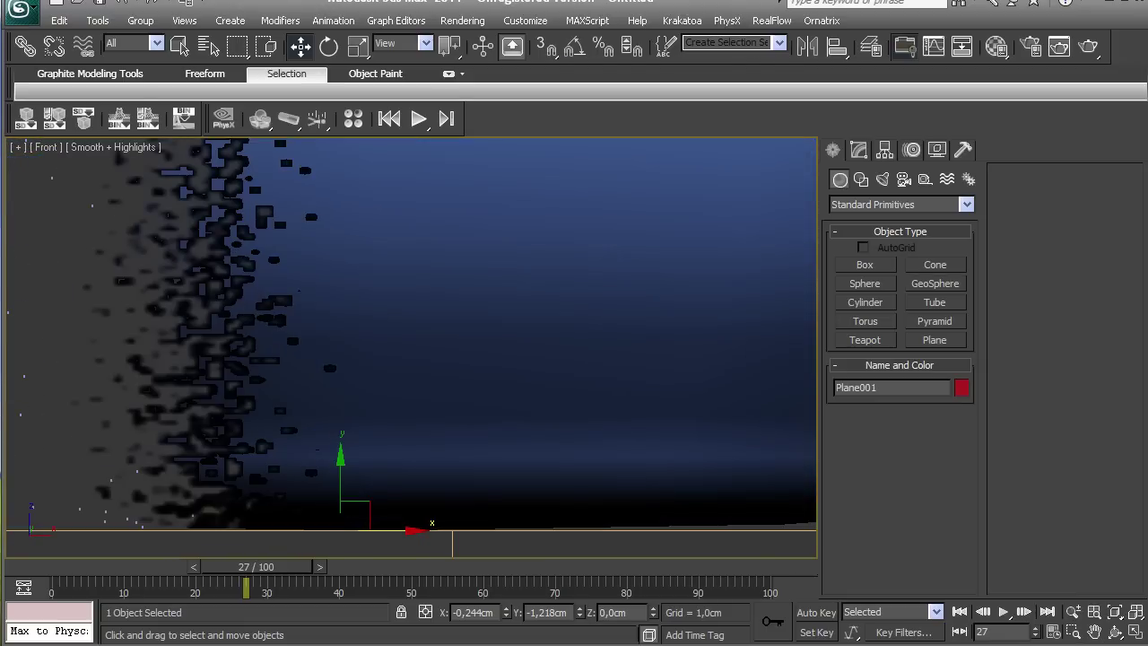
key(F3)
key(F3)
key(F4)
key(F4)
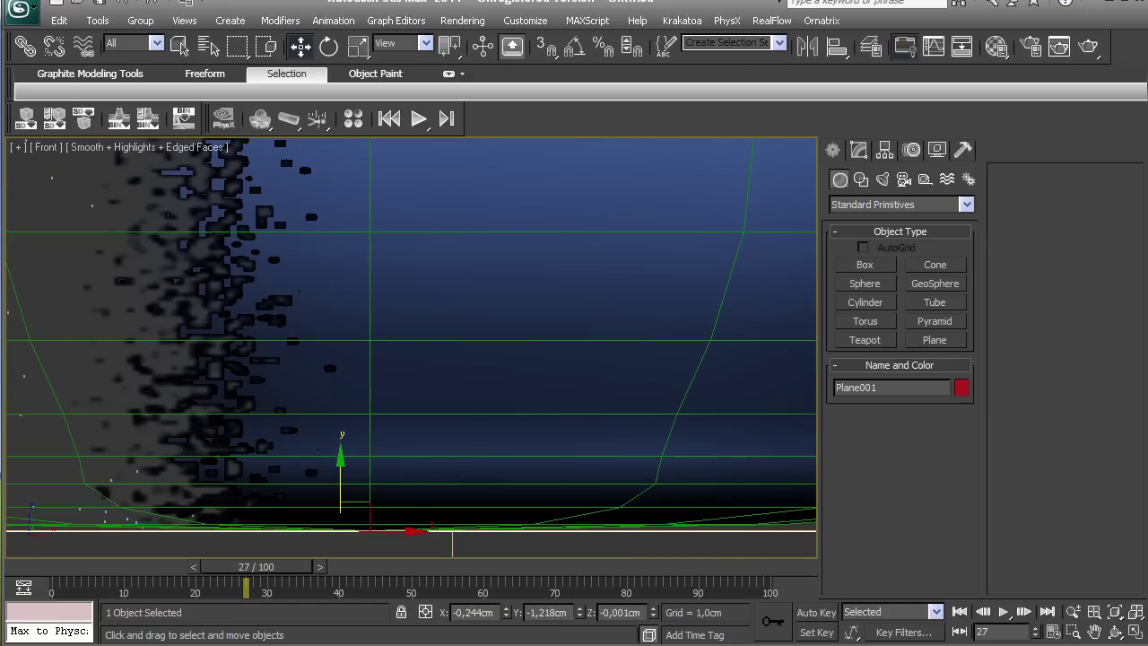
Step: Reduce the plane's length and width segments to 1 and enlarge it to about 31.1 by 26.2 cm in the Perspective view
key(p)
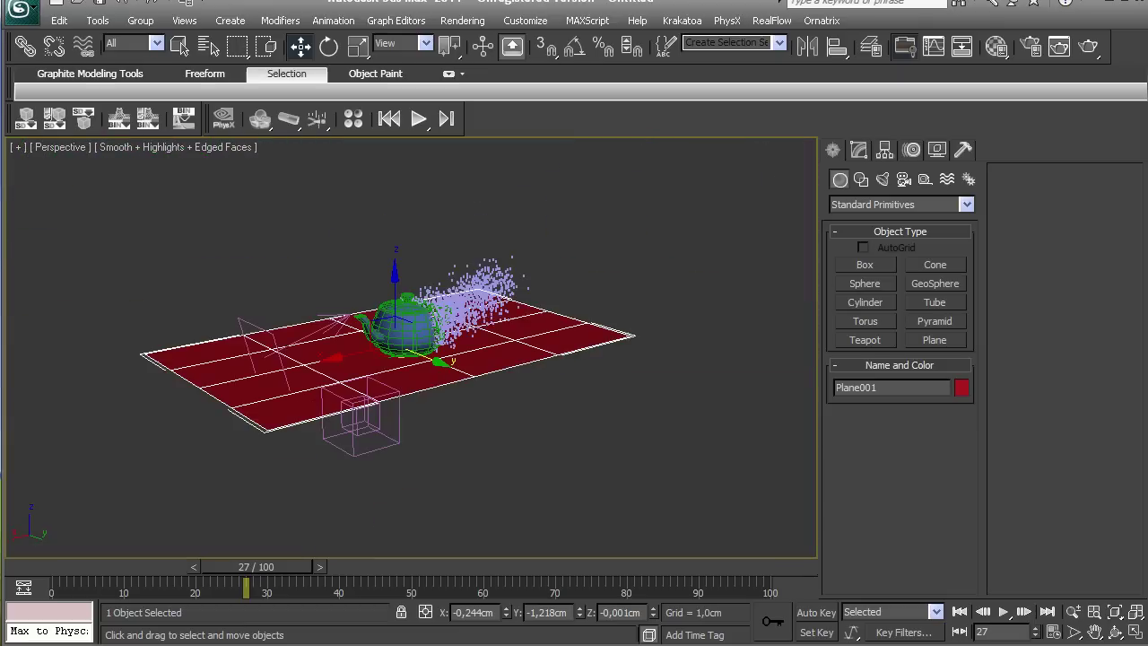
scroll(412, 348, up, 3)
alt+middle_drag(412, 348, 392, 366)
click(858, 149)
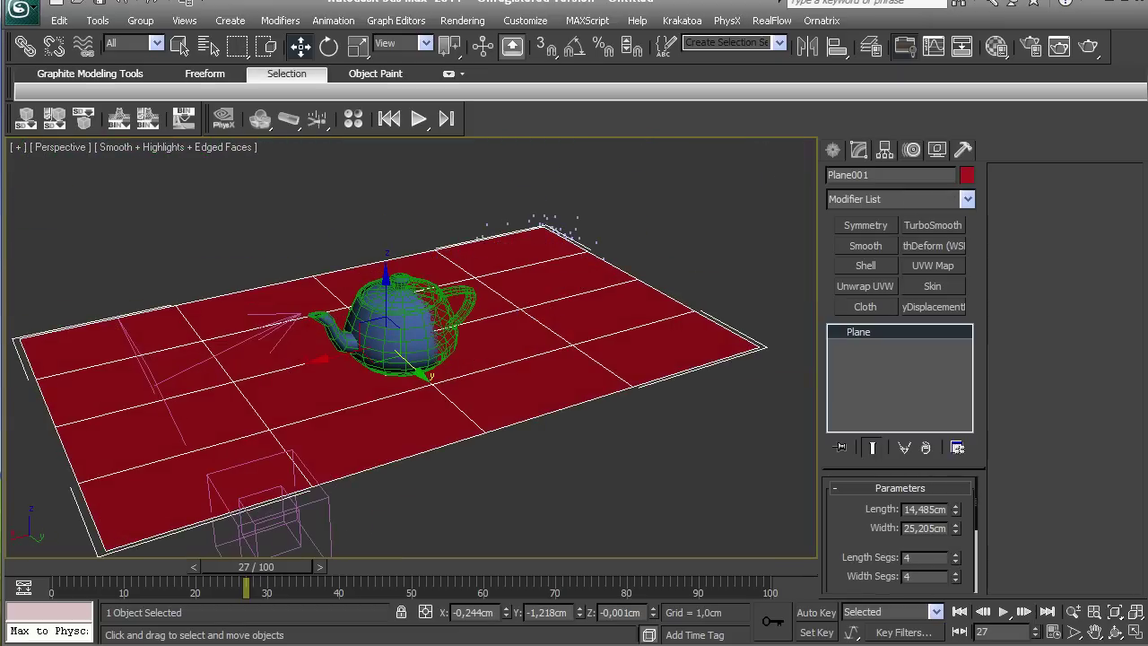
right_click(954, 577)
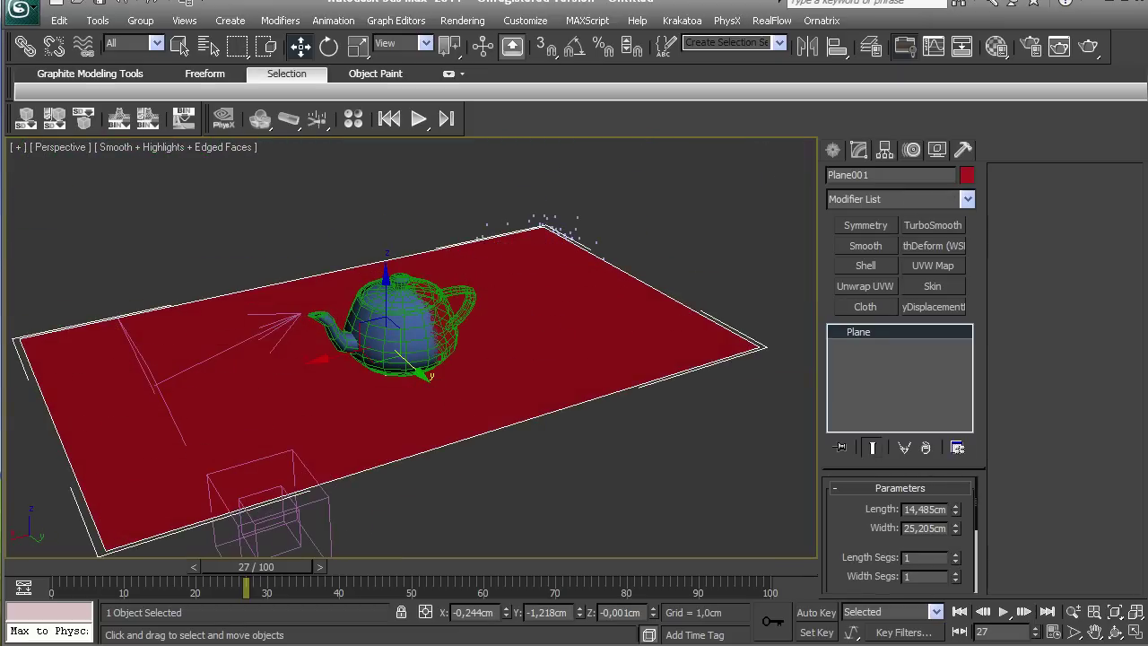
drag(954, 528, 955, 435)
alt+middle_drag(412, 358, 439, 300)
scroll(394, 274, up, 3)
scroll(439, 300, down, 3)
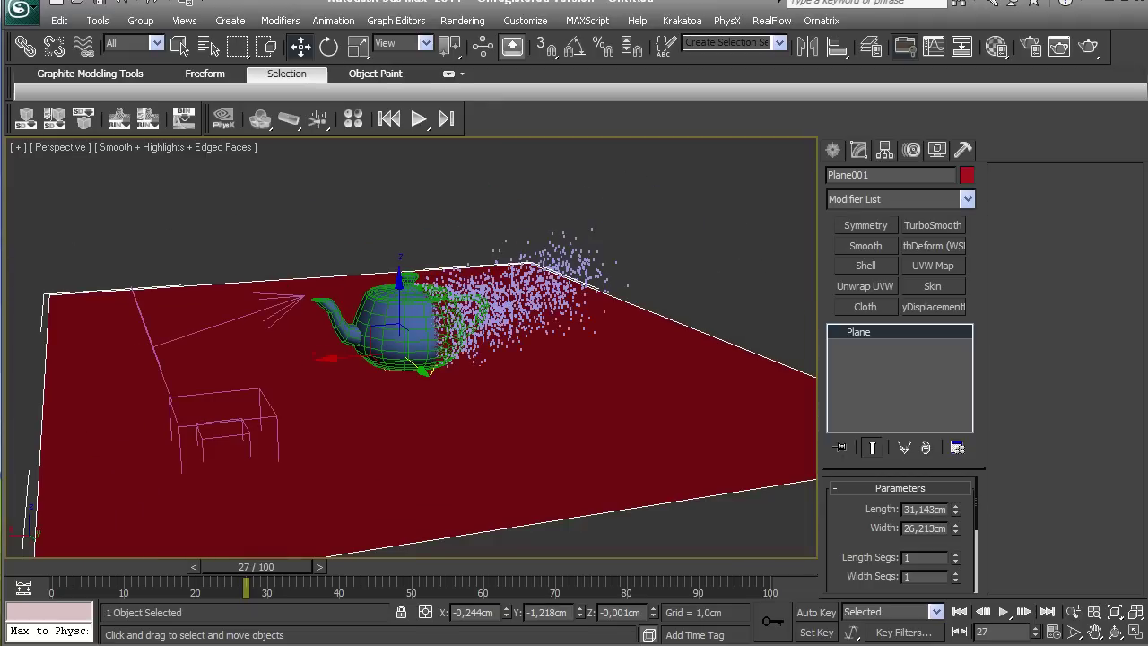
Step: Enable the V-Ray GI environment (skylight) override in the render setup with a multiplier of 0,1
click(462, 20)
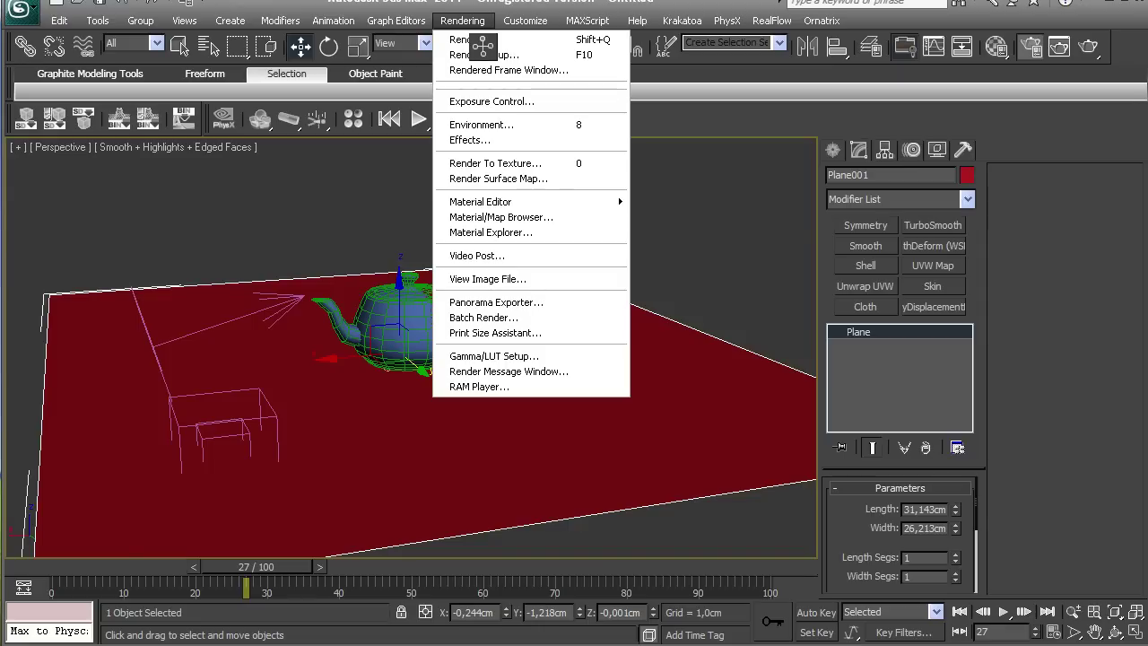
click(483, 52)
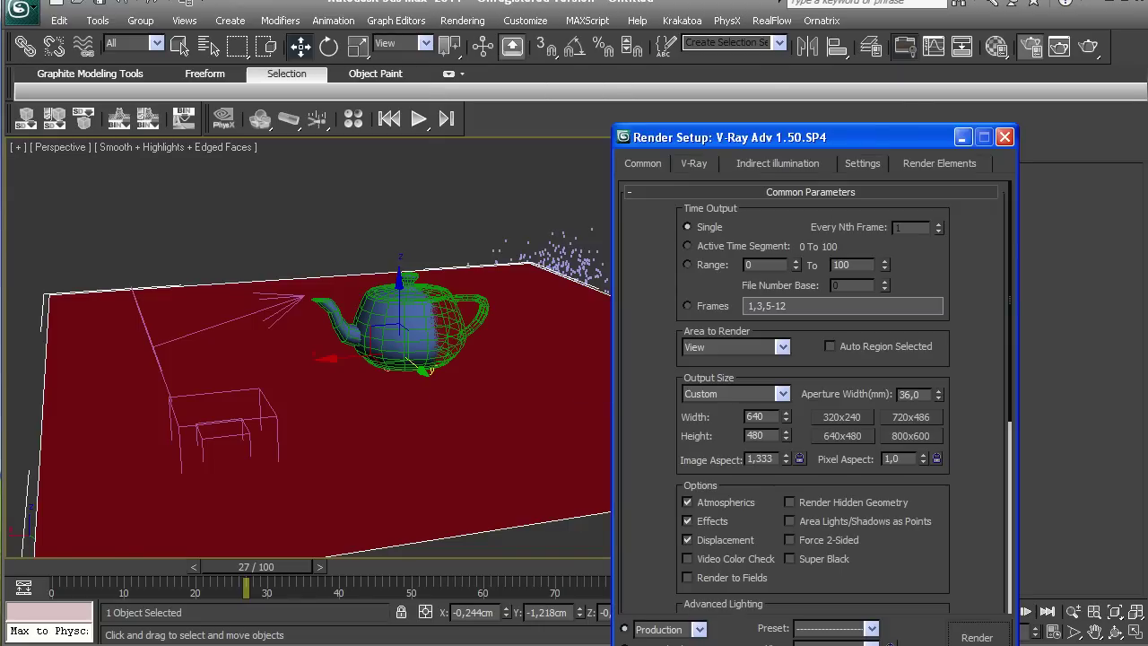
scroll(811, 376, down, 5)
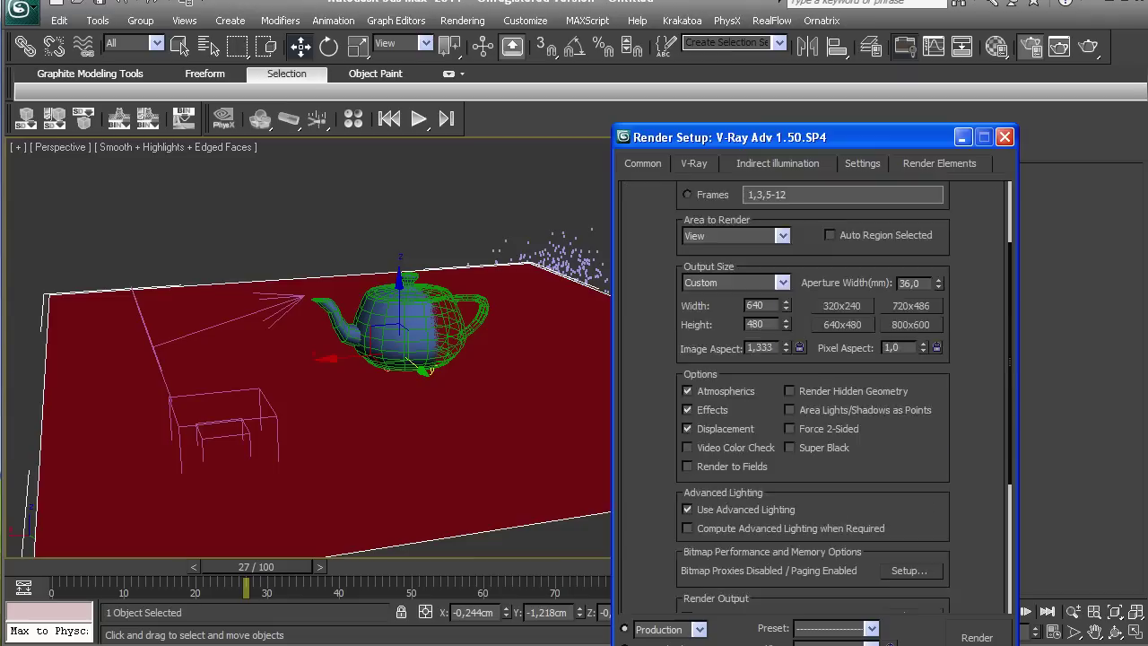
click(810, 602)
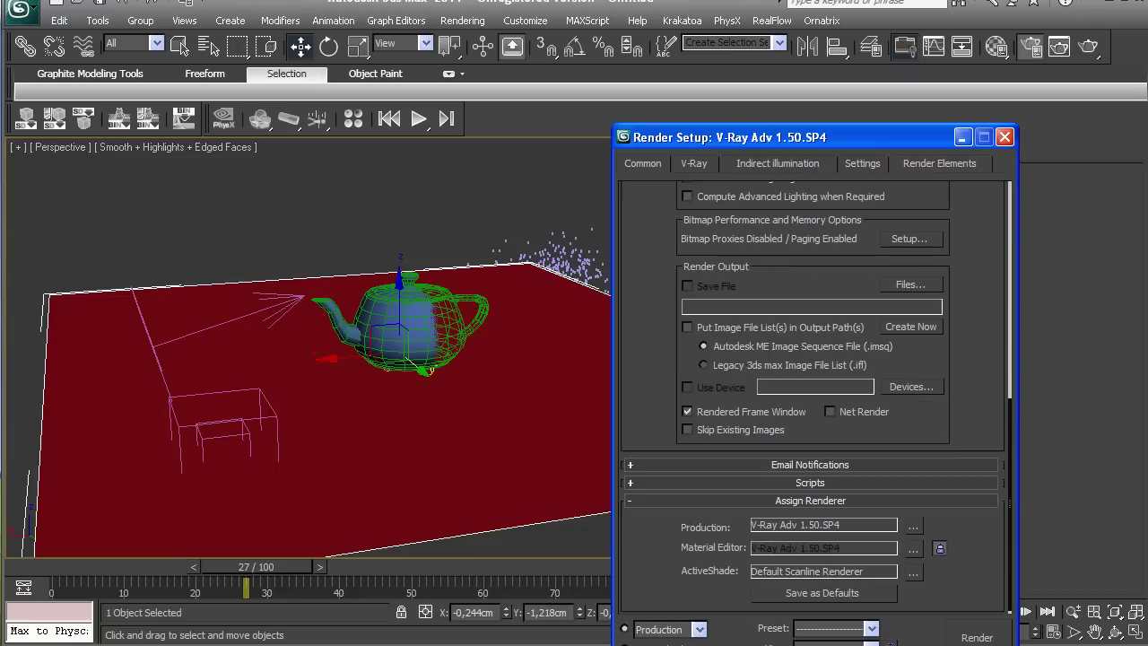
scroll(913, 548, up, 10)
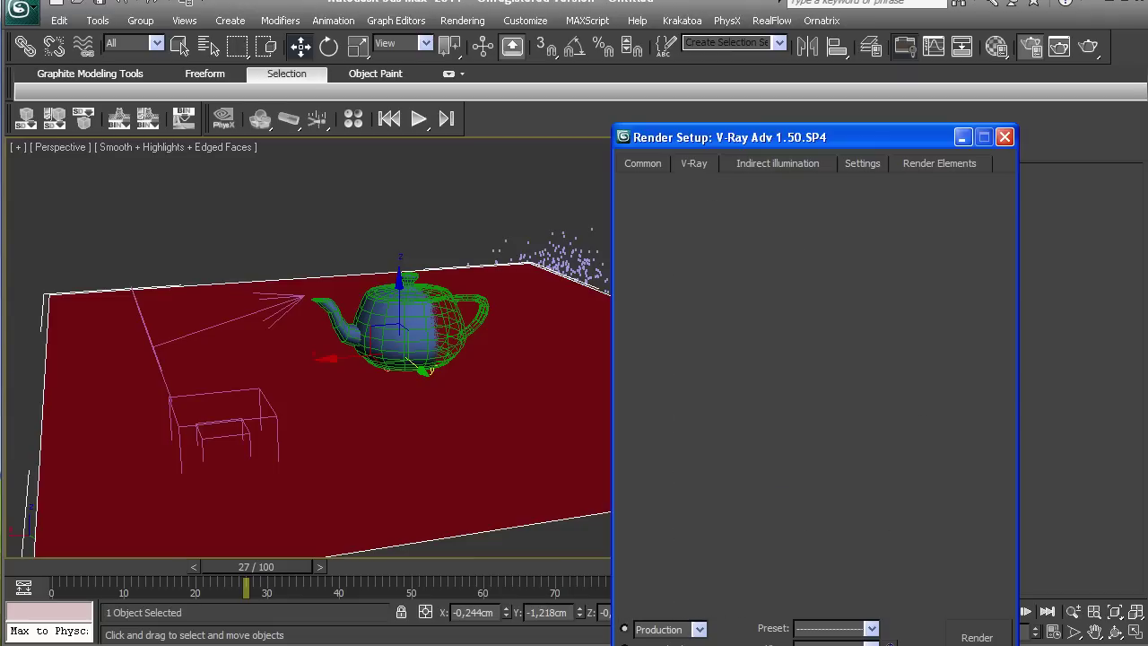
click(813, 437)
click(638, 470)
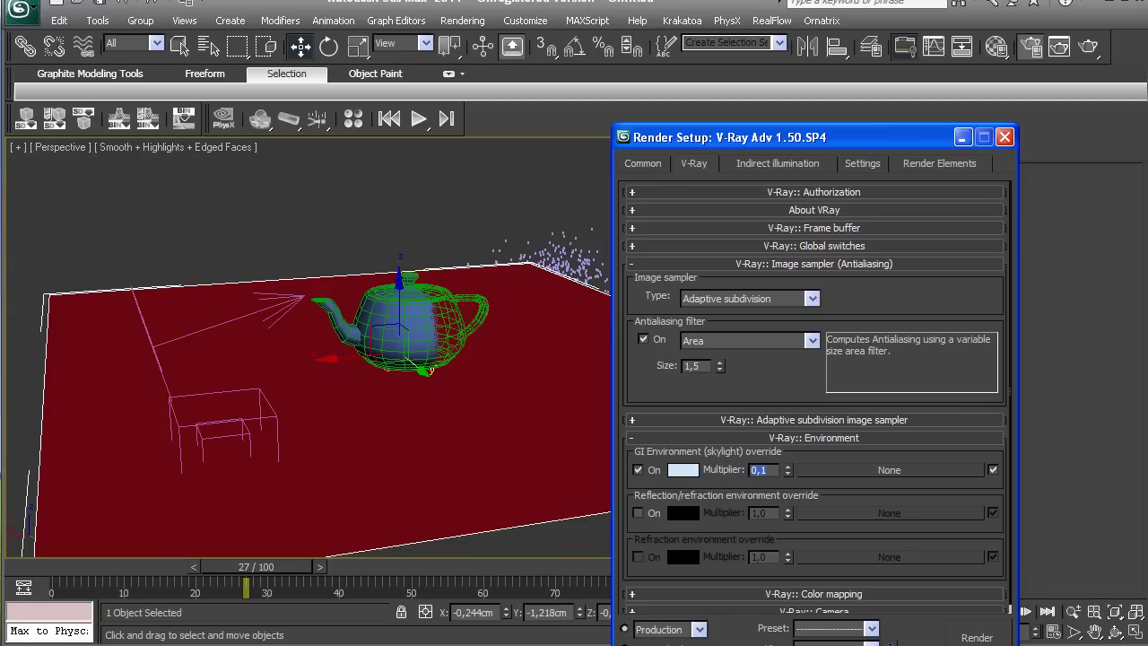
Step: Turn on V-Ray indirect illumination, set the irradiance map preset to Very low, and close the render setup
click(778, 164)
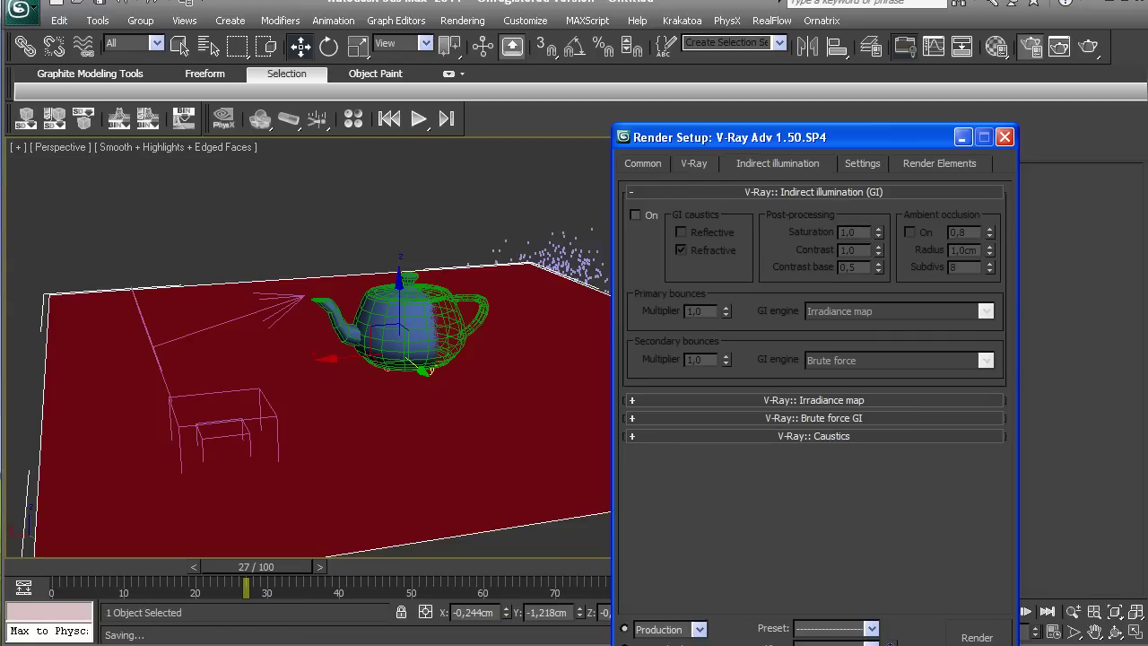
click(636, 215)
click(813, 400)
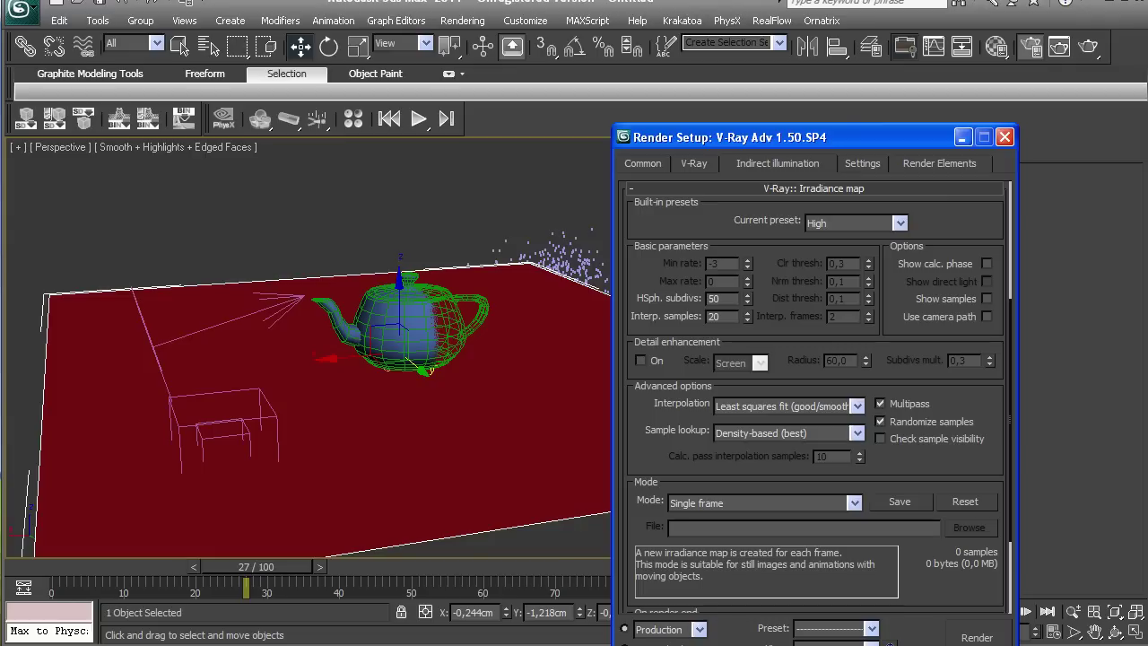
click(901, 223)
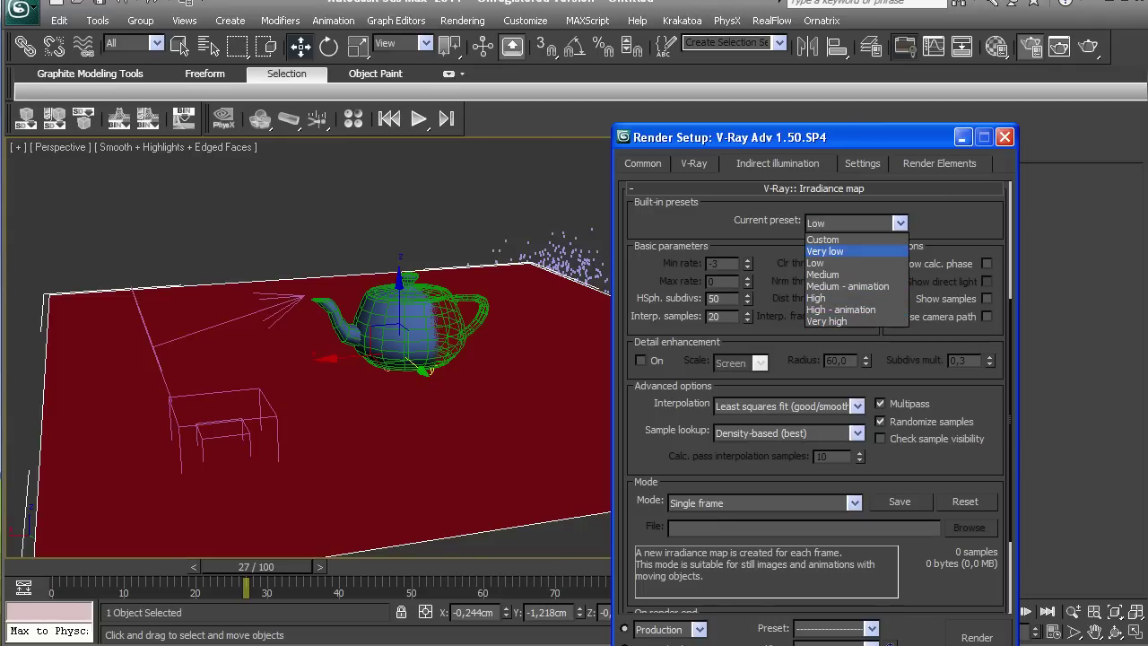
click(825, 251)
click(1004, 136)
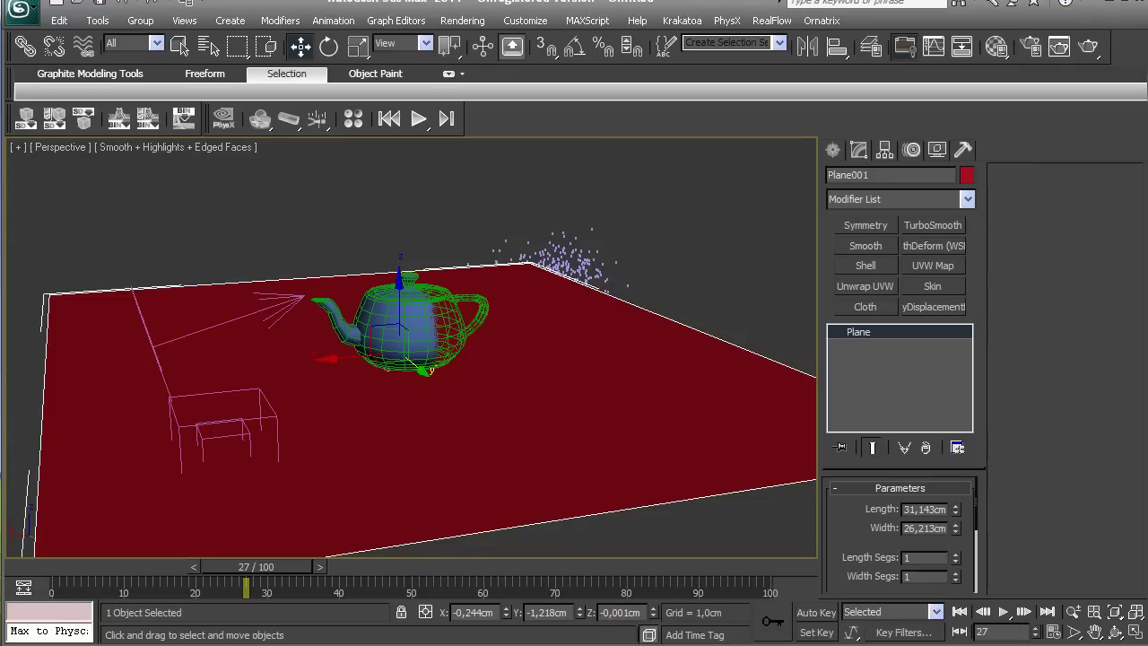
Step: Make the plane a matte object in its V-Ray properties, with Shadows and Affect alpha enabled
scroll(460, 407, down, 3)
right_click(459, 407)
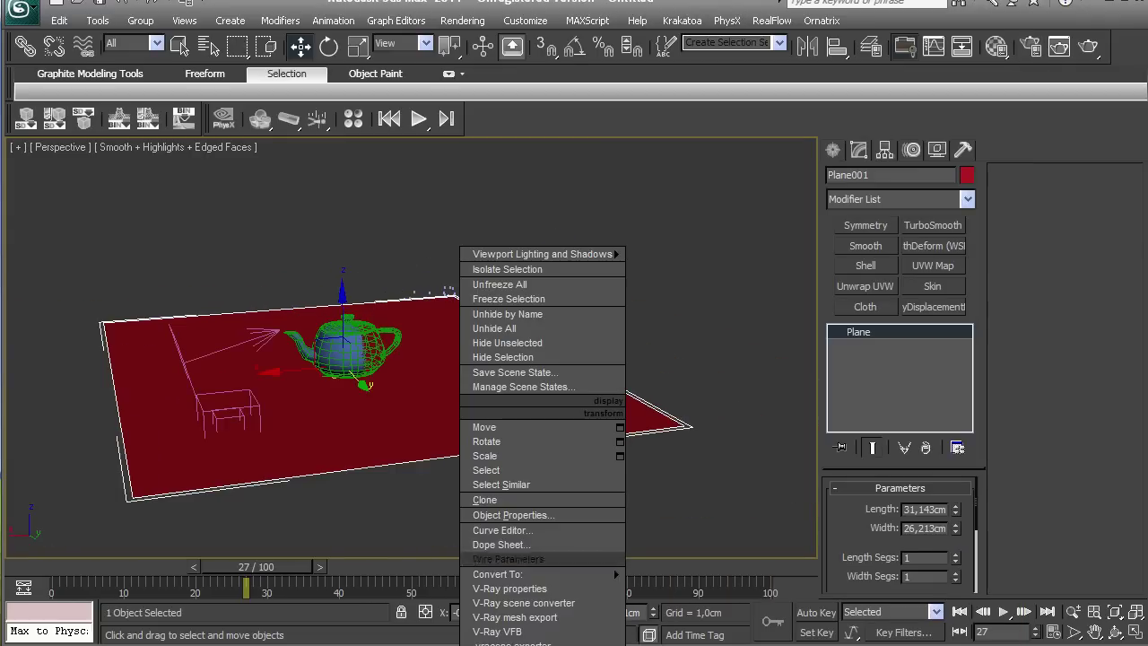
click(509, 588)
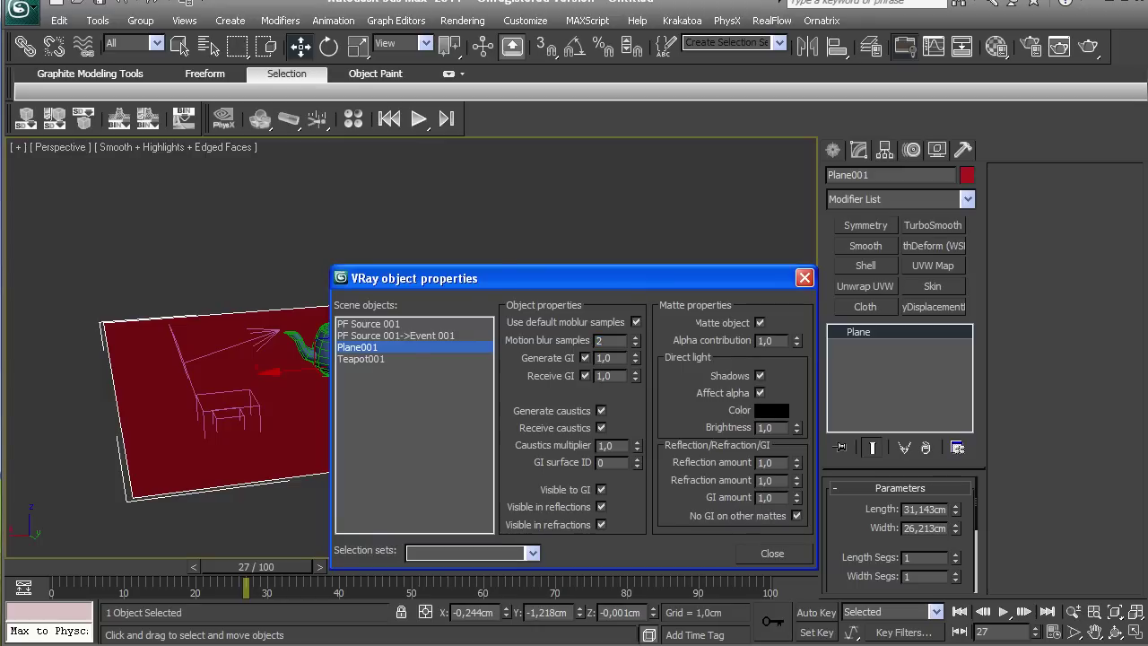
click(804, 278)
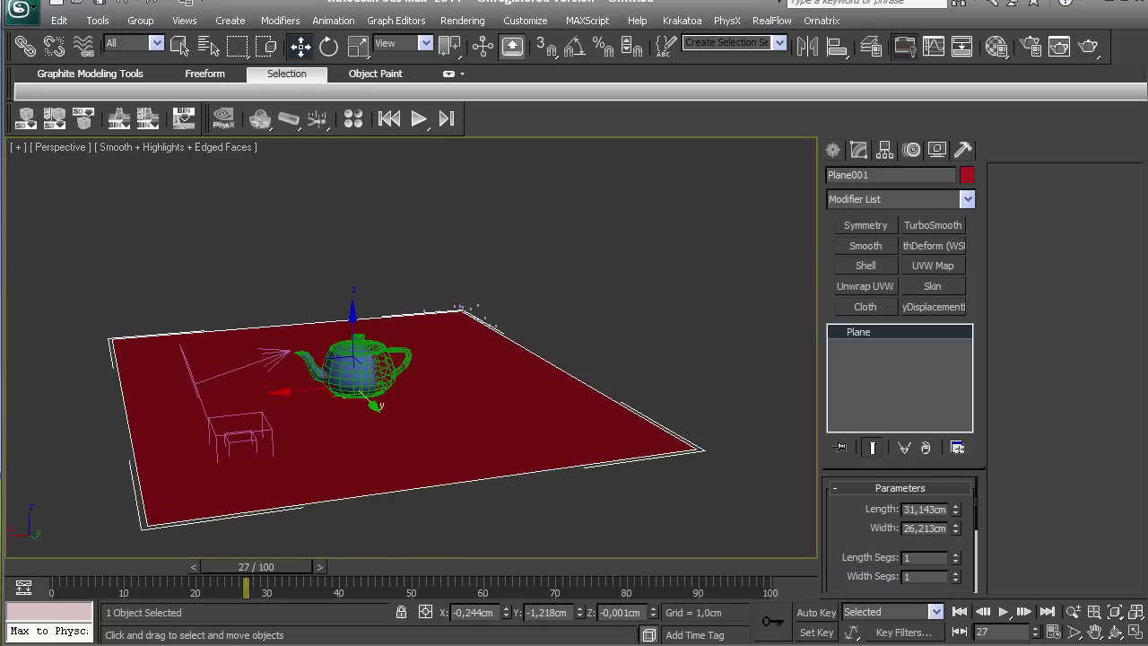
Step: Place a standard Target Spot in the Top view beyond the plane's upper-right corner, aimed at the teapot from about 25 cm
key(t)
key(z)
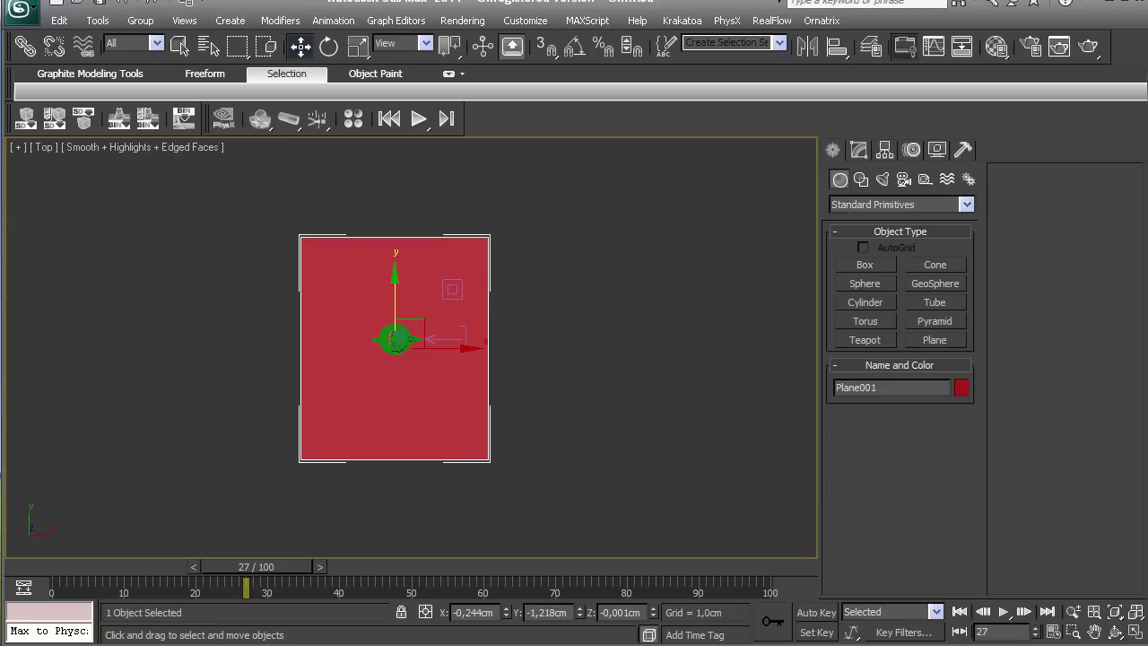
click(883, 178)
click(966, 205)
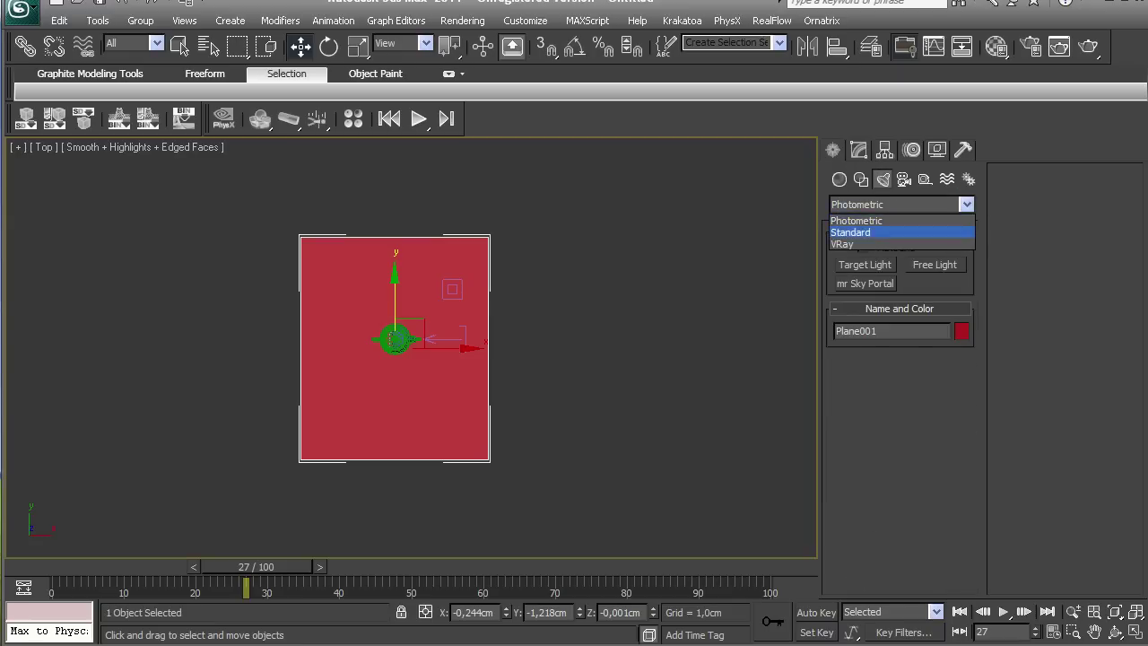
click(897, 227)
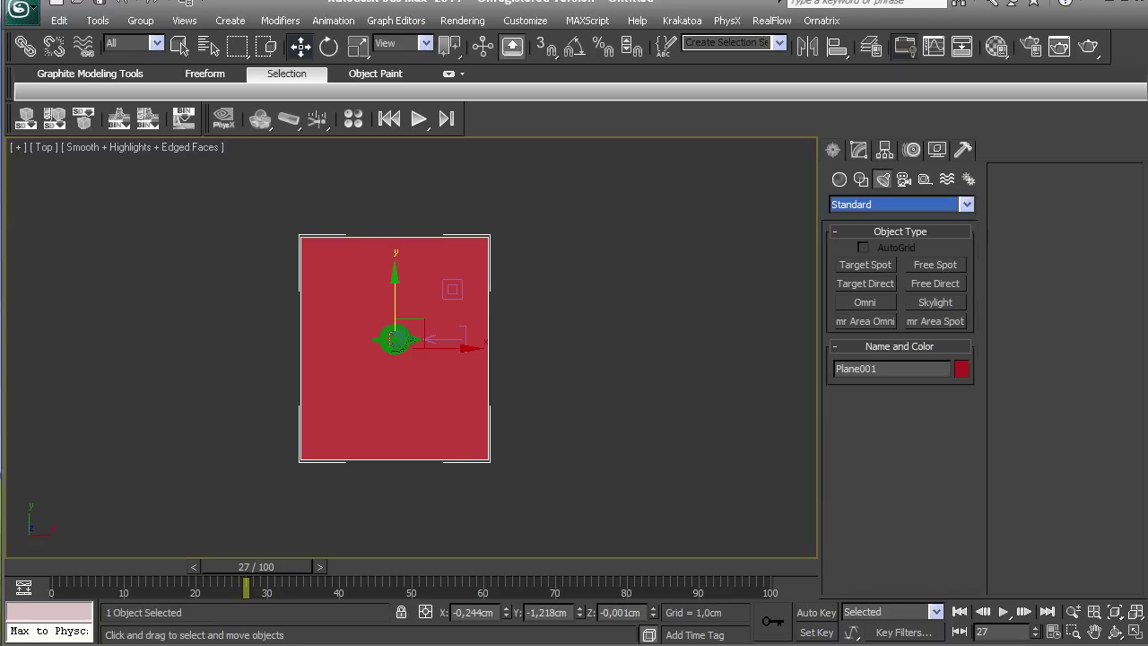
click(865, 264)
drag(507, 188, 410, 329)
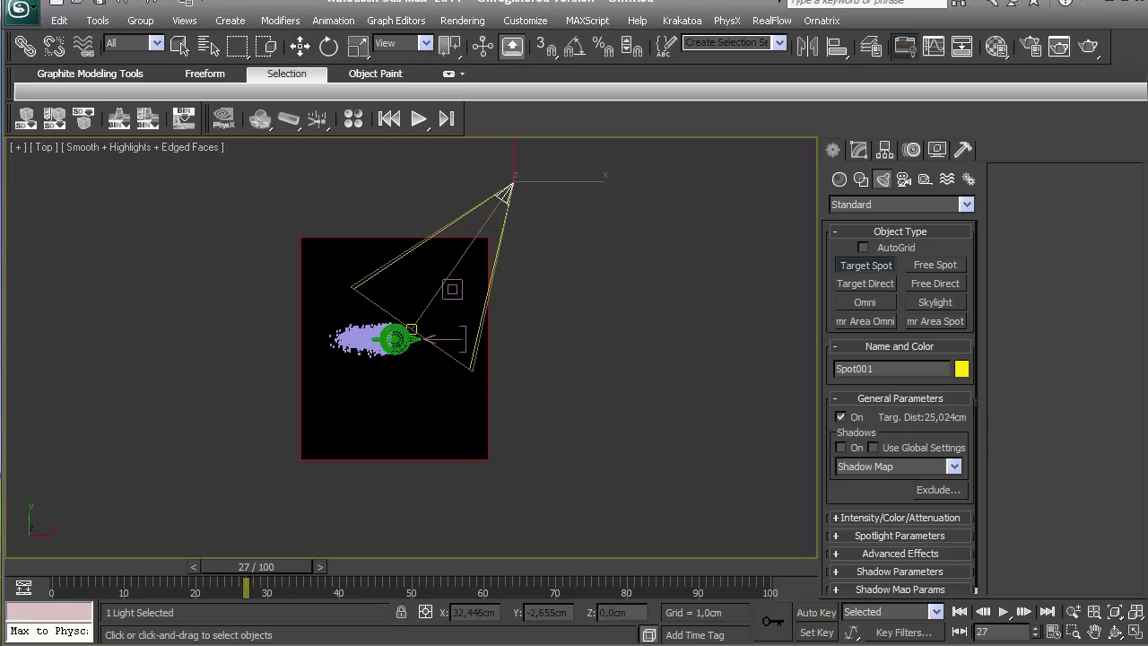
Step: Raise the spotlight source in the Perspective view to about 15,4 cm above the plane
key(w)
key(p)
alt+middle_drag(385, 432, 240, 327)
drag(212, 358, 209, 210)
alt+middle_drag(209, 209, 138, 214)
Step: Raise the spotlight's target to about 2,2 cm and shift it onto the teapot's body
click(454, 375)
drag(455, 316, 456, 290)
alt+middle_drag(455, 289, 495, 386)
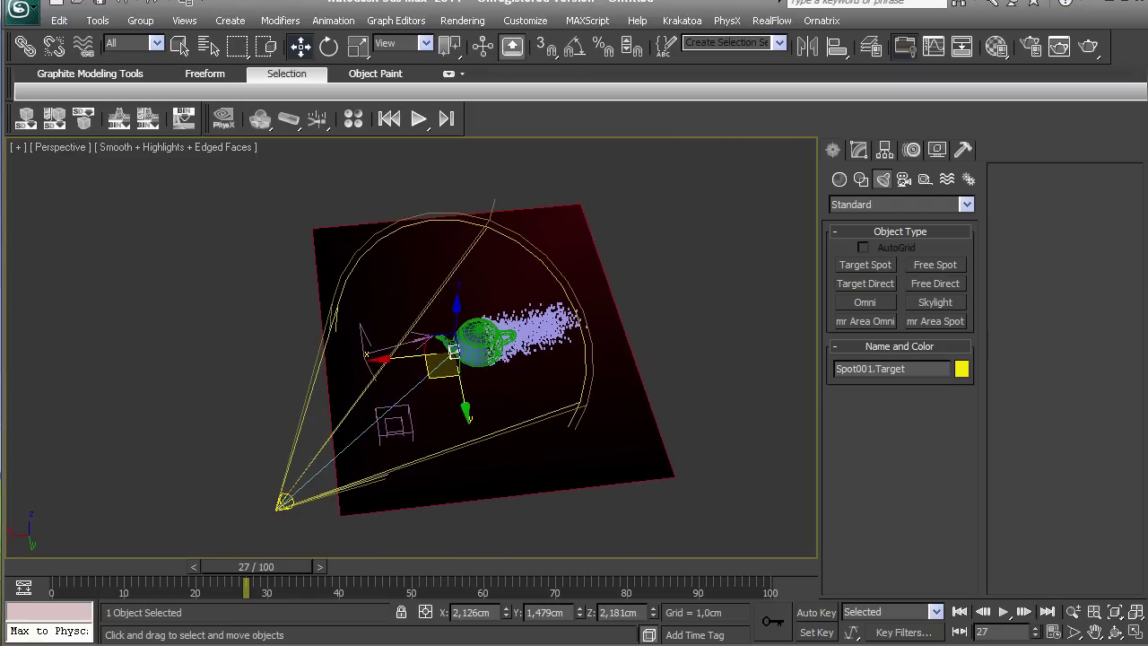
drag(442, 367, 467, 370)
alt+middle_drag(467, 369, 445, 295)
Step: Move the spotlight source closer above the teapot, to about X 13,4 cm and Z 18,6 cm
click(210, 215)
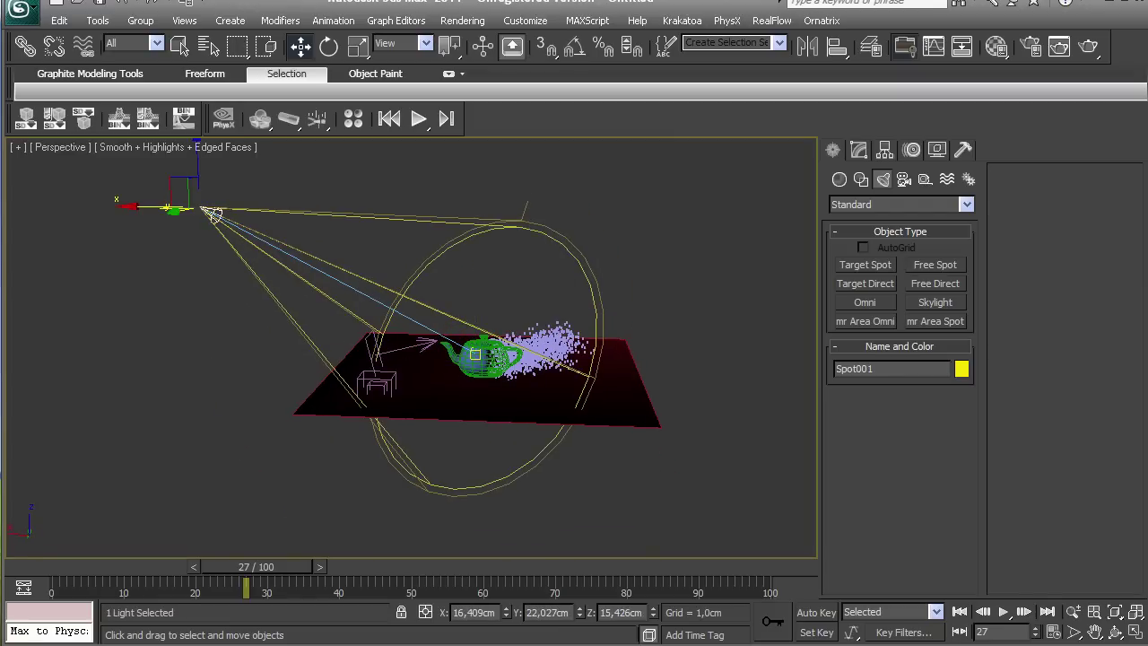
drag(211, 214, 255, 164)
alt+middle_drag(255, 164, 287, 158)
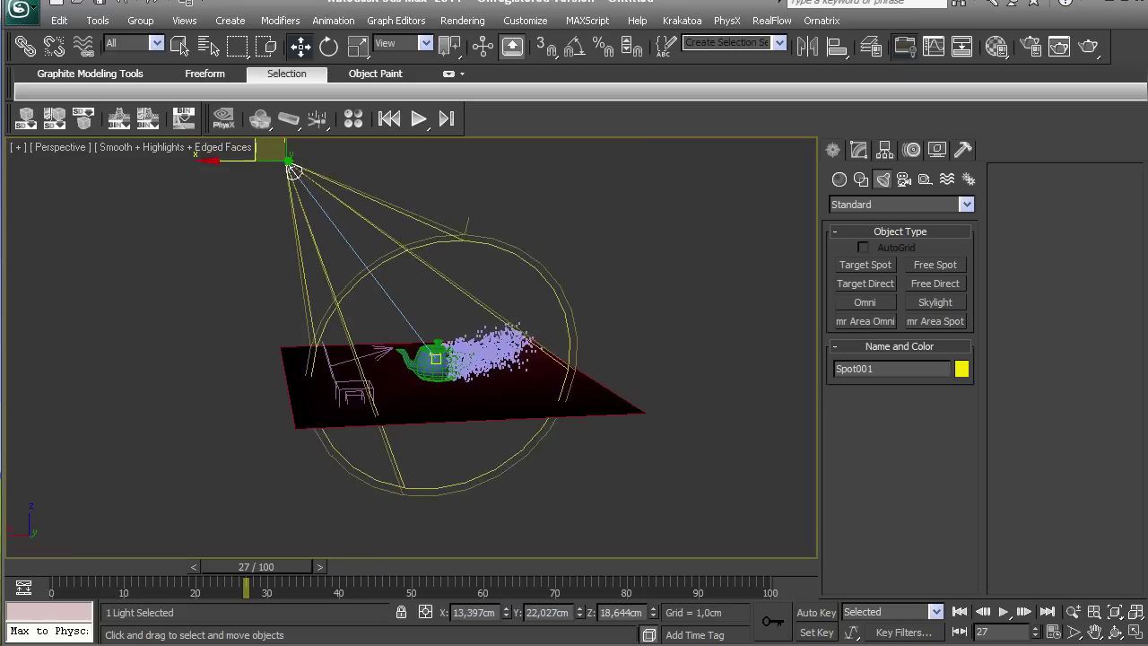
Step: Turn on the spotlight's shadows and set their type to VRayShadow
scroll(417, 260, up, 4)
middle_drag(450, 439, 415, 348)
scroll(414, 362, up, 4)
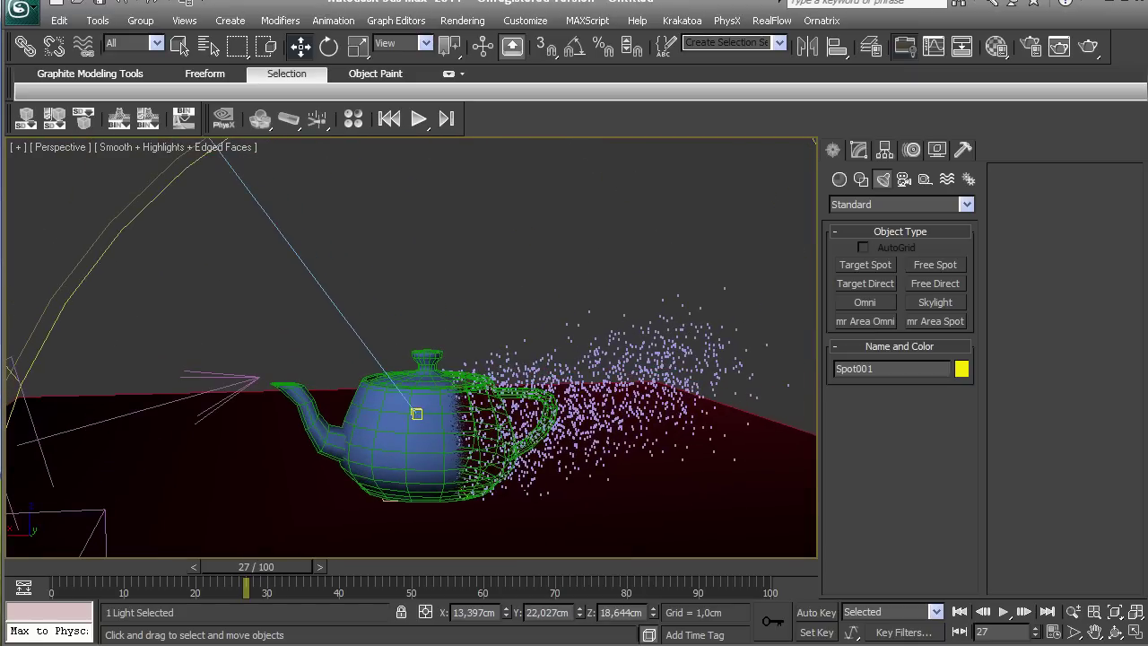
click(859, 151)
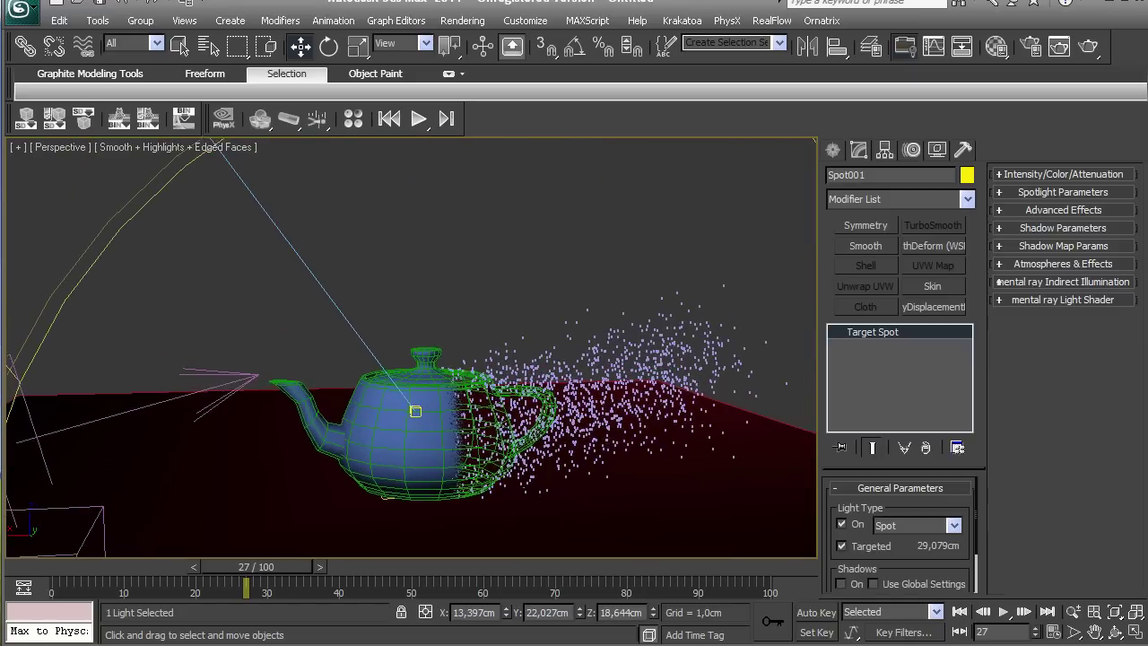
middle_drag(416, 414, 415, 323)
scroll(900, 529, down, 2)
click(841, 528)
click(953, 546)
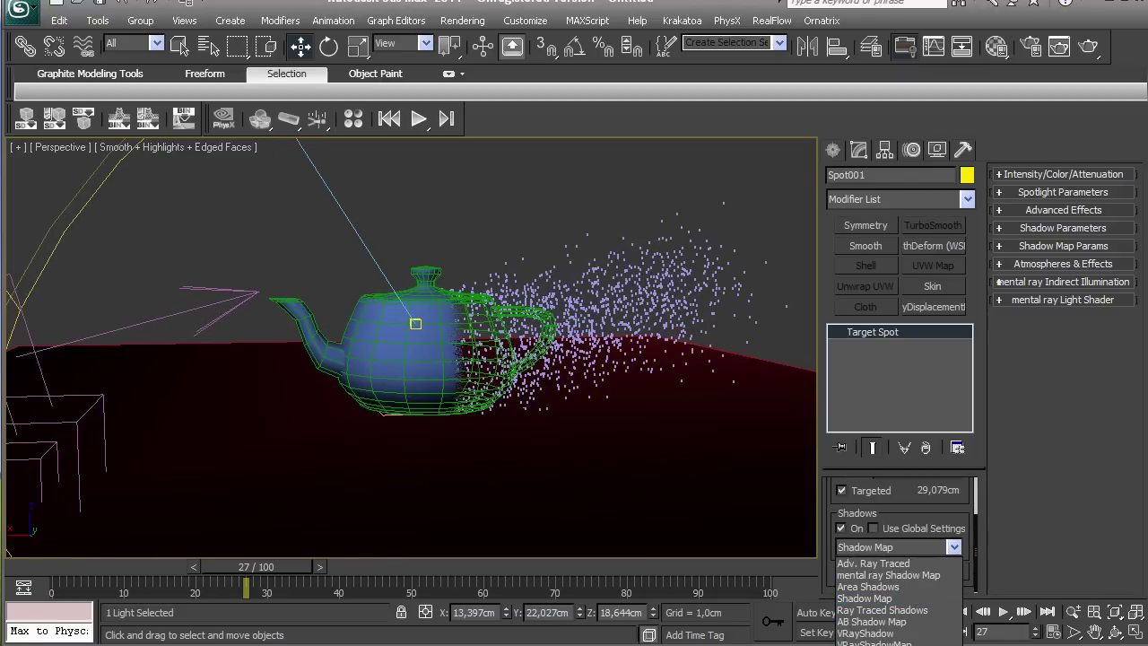
click(865, 632)
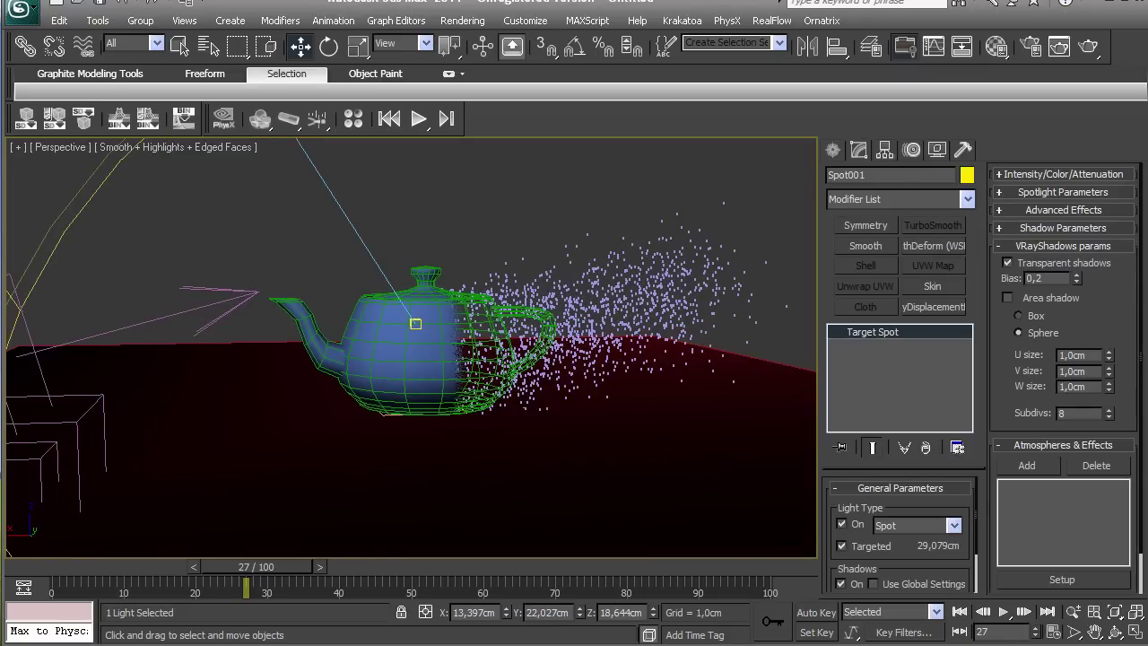
Step: Widen the spotlight cone to a hotspot of 58,8 and a falloff of 87,2, and frame the teapot with its particles
click(1062, 192)
drag(1121, 246, 1120, 215)
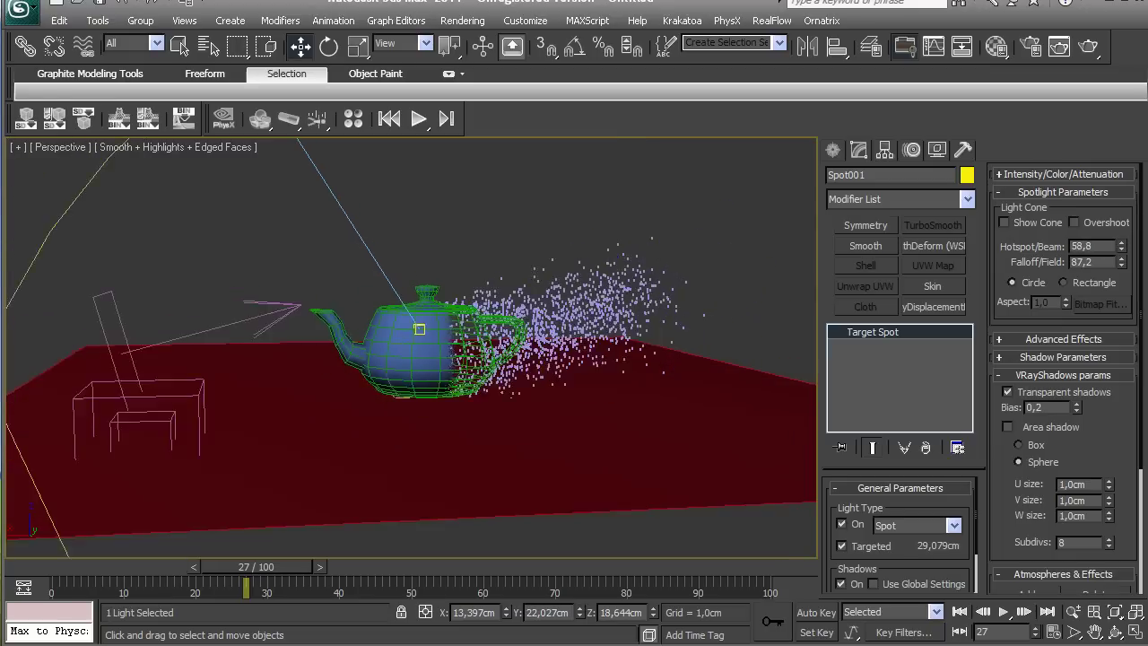
scroll(411, 348, down, 3)
scroll(411, 348, up, 3)
alt+middle_drag(411, 348, 423, 367)
scroll(410, 348, up, 2)
scroll(410, 348, up, 2)
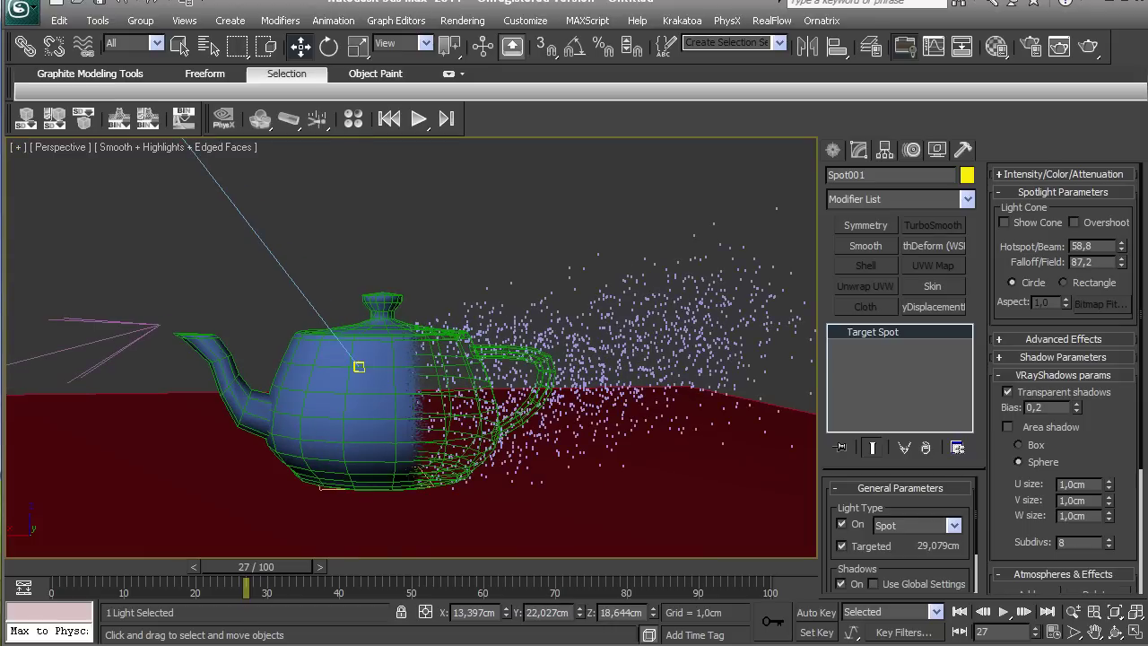
Step: Set the environment background color to a mid grey with a value of 127
key(8)
click(444, 231)
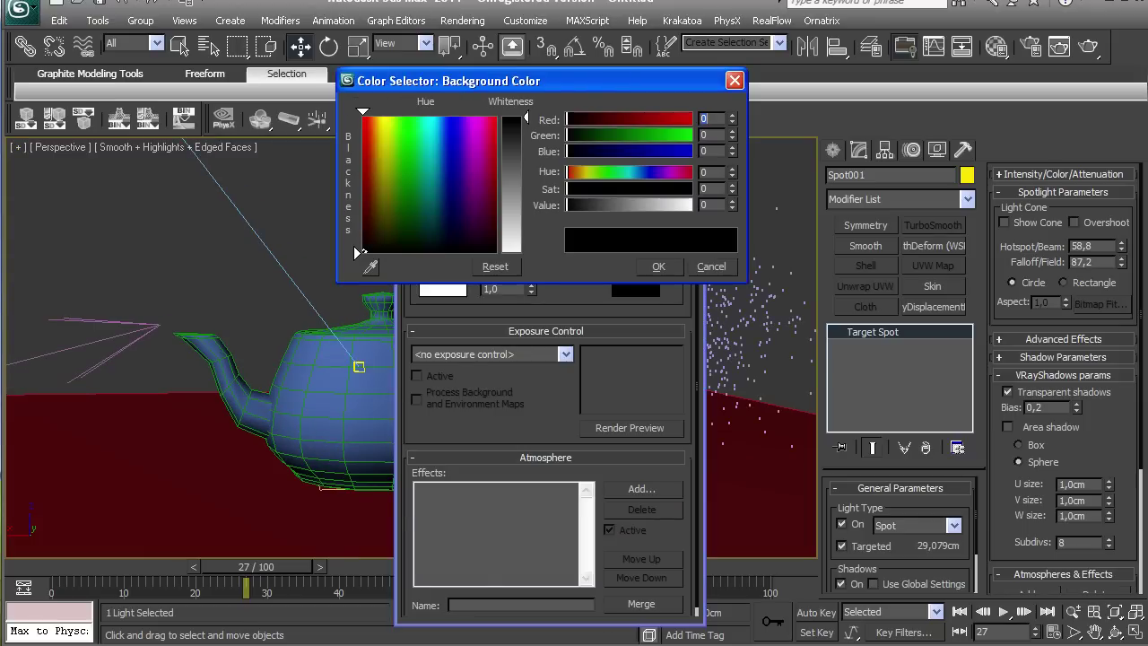
drag(513, 121, 512, 185)
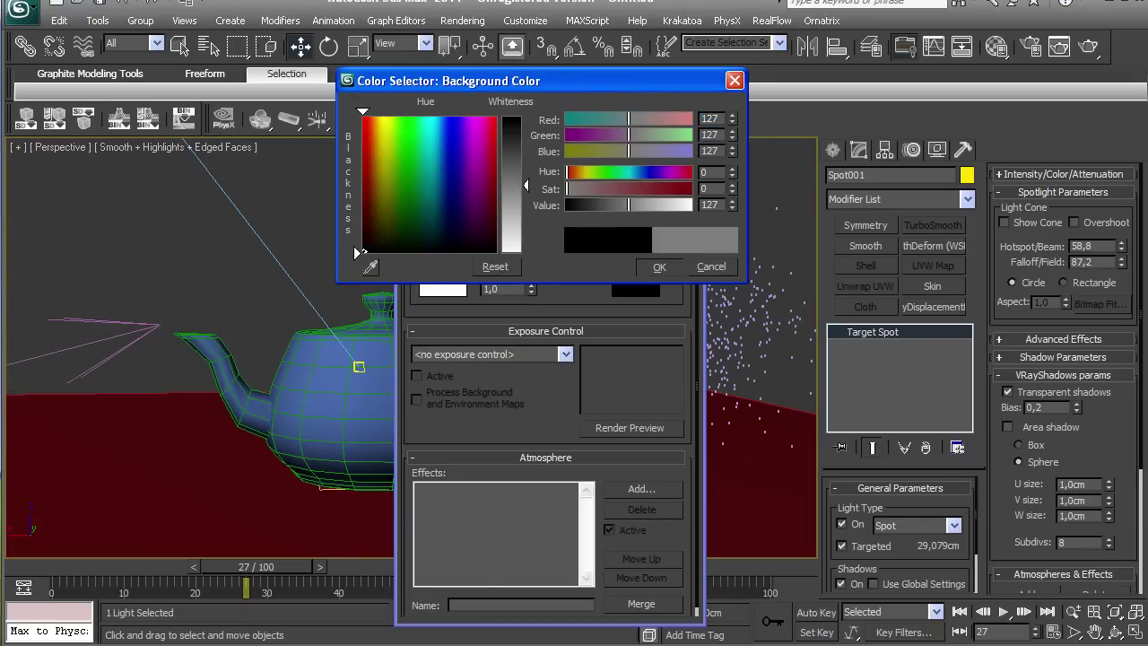
click(658, 266)
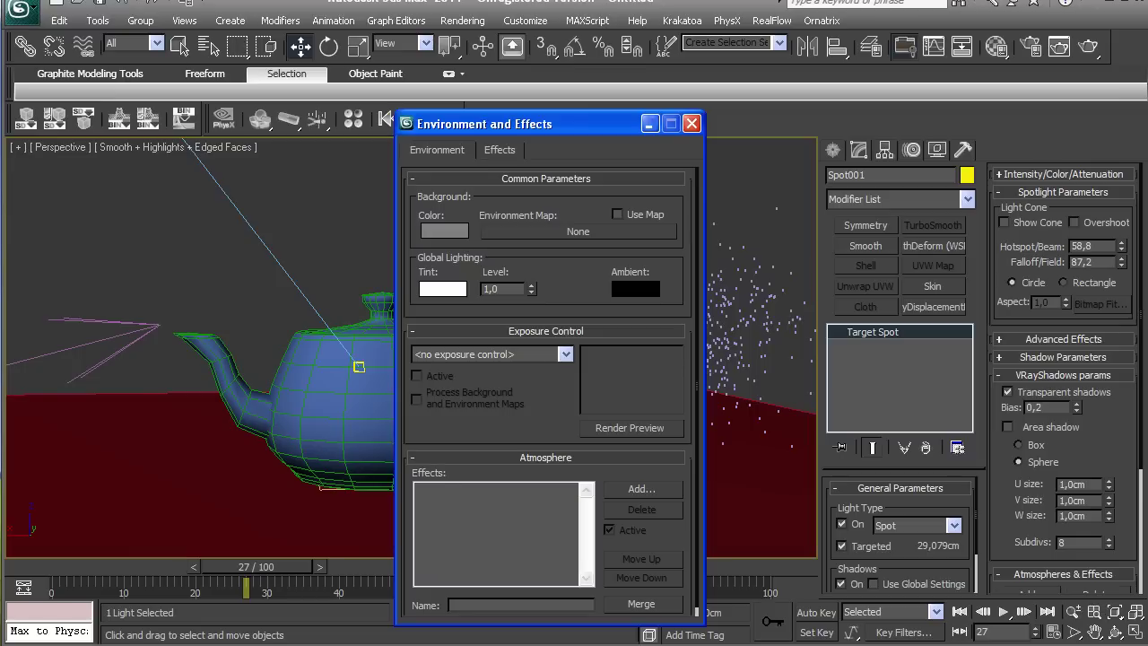
click(691, 122)
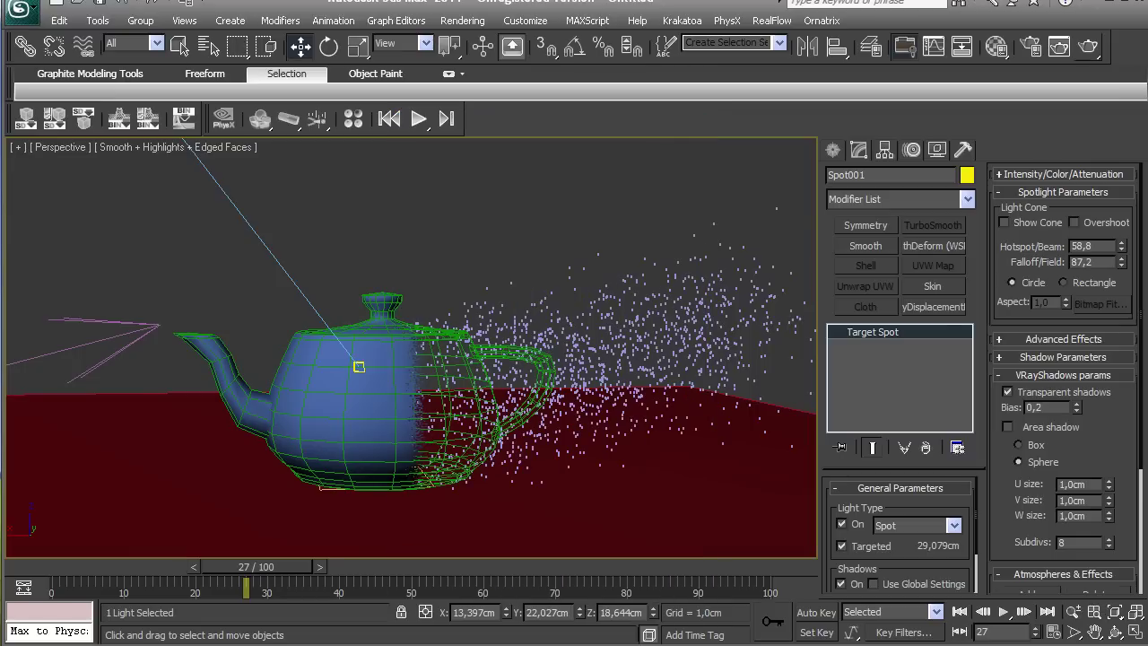
Step: Render the Perspective view at frame 27, examine the teapot edge and particles up close, and close the render
click(1088, 46)
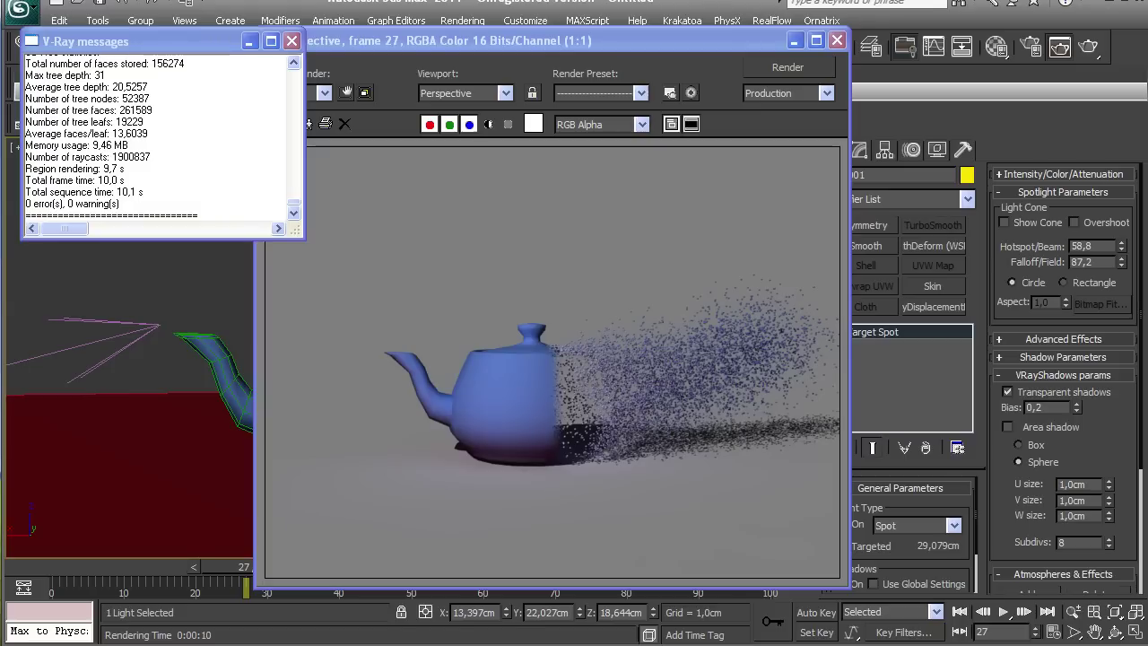
click(291, 41)
scroll(498, 482, up, 1)
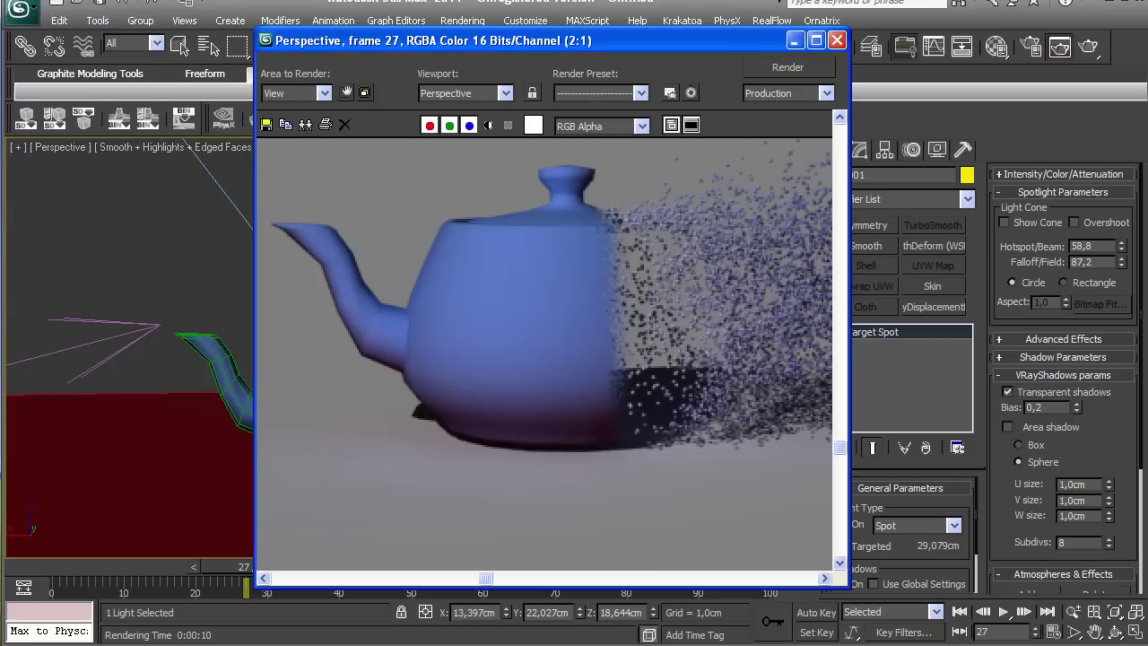
scroll(547, 350, down, 1)
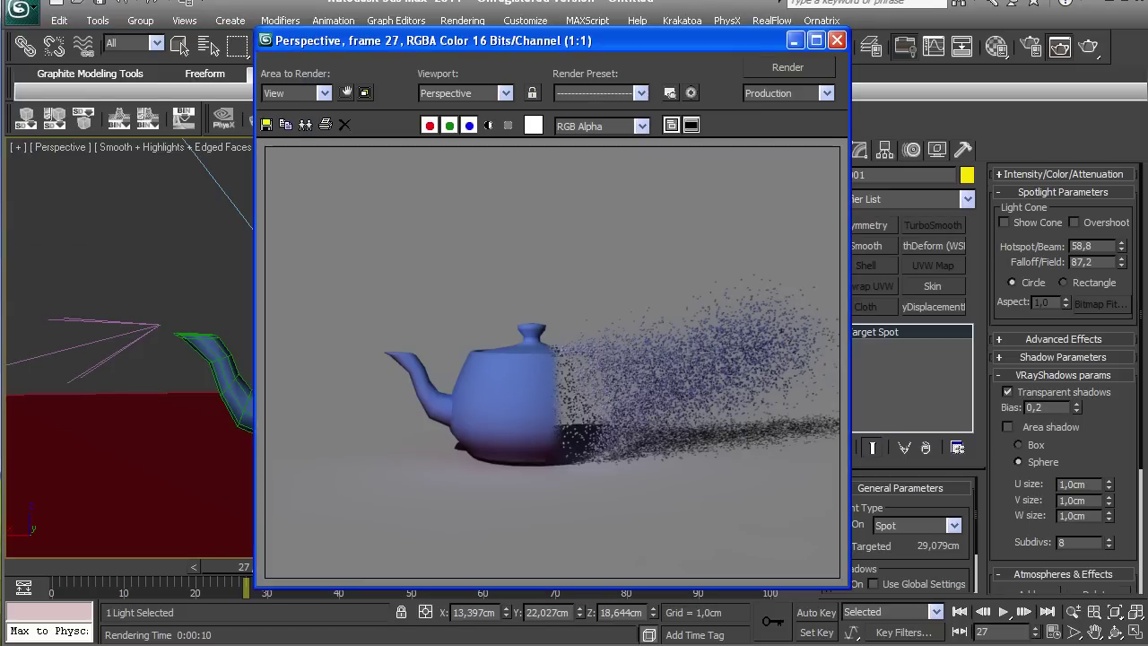
click(837, 40)
Step: Go to frame 30 and open the Gradient Ramp opacity map of the 01 - Default material
drag(257, 567, 275, 567)
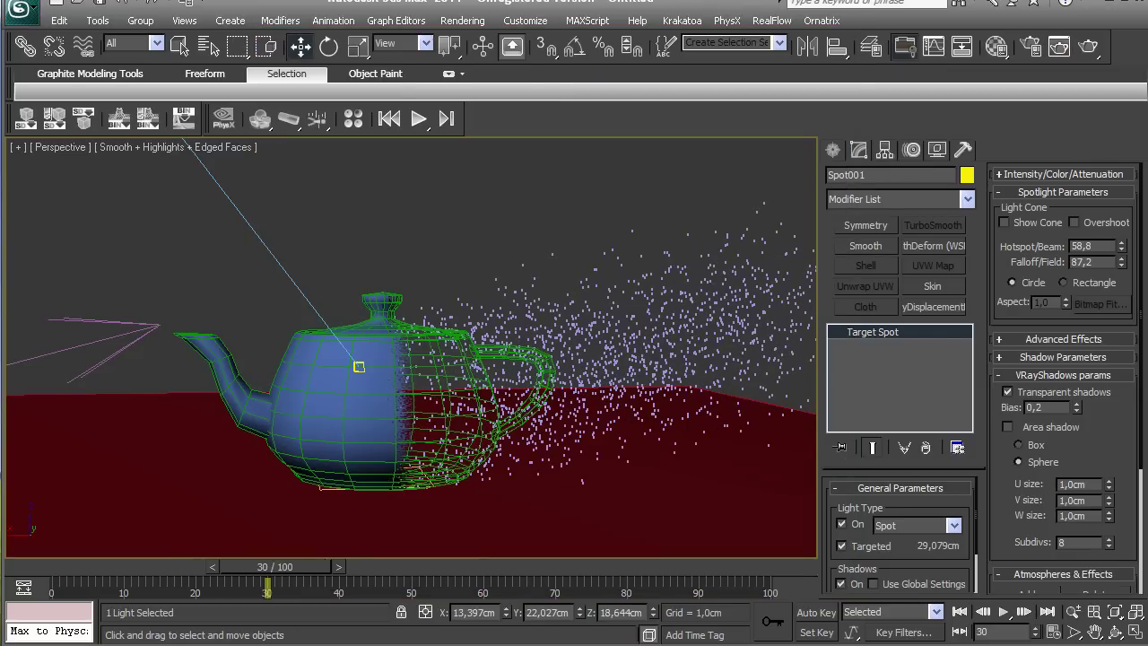
click(996, 46)
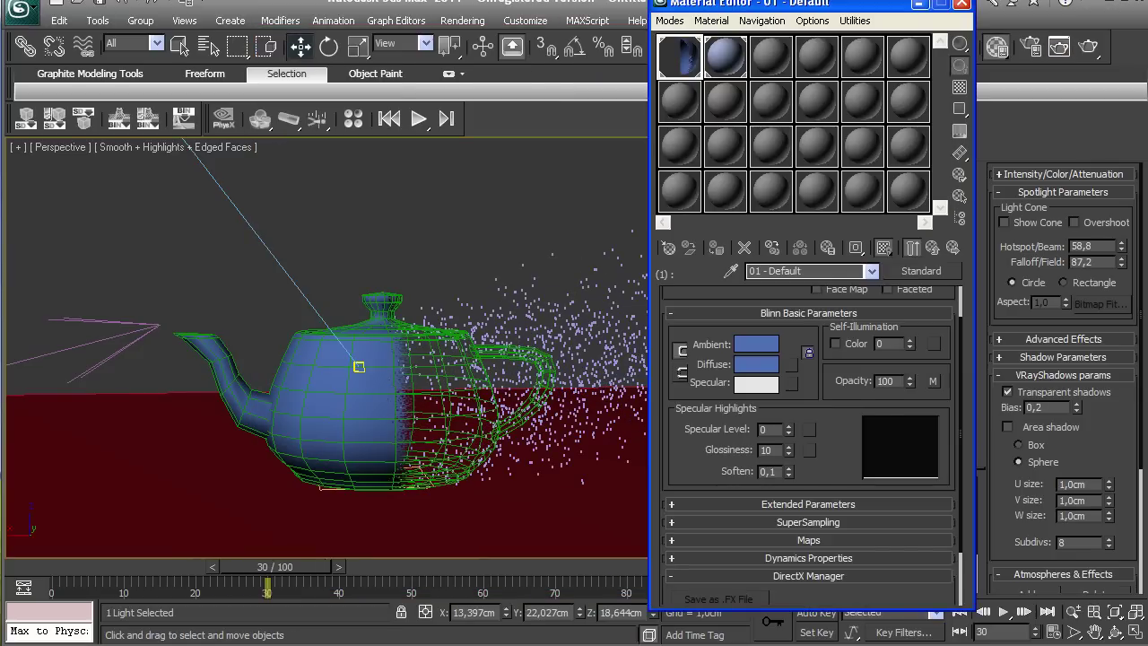
scroll(808, 446, up, 2)
mouse_move(897, 442)
mouse_down()
mouse_move(896, 407)
mouse_move(896, 432)
mouse_up()
click(933, 410)
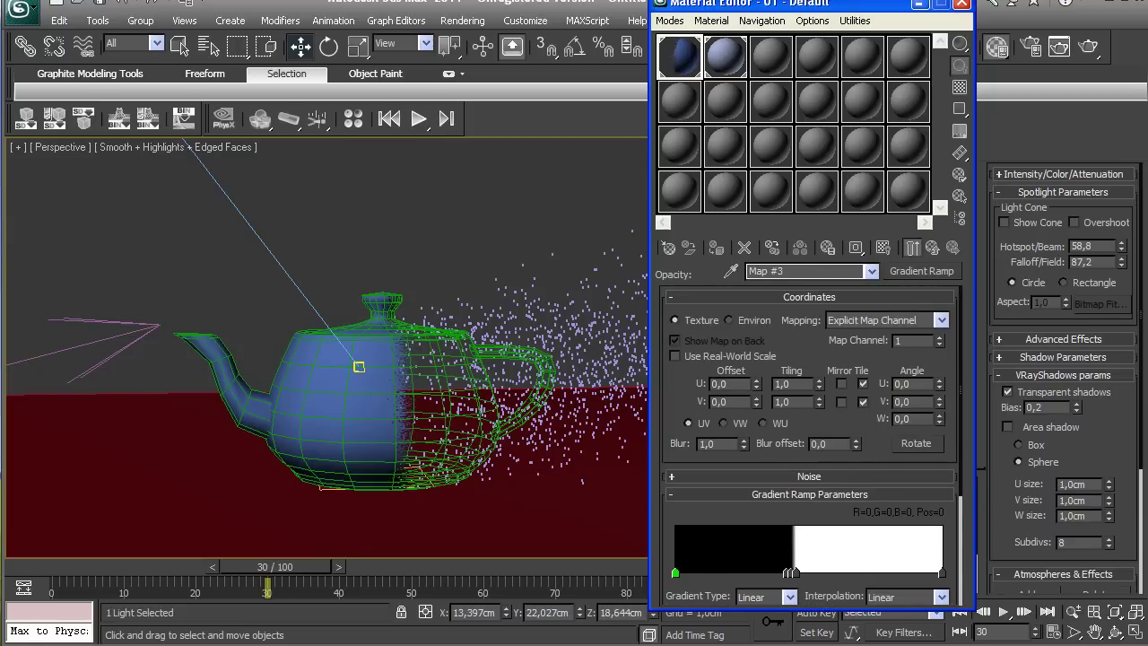
Step: Set the noise amount of the Gradient Ramp opacity map to 0,12
scroll(808, 439, down, 5)
drag(739, 492, 731, 492)
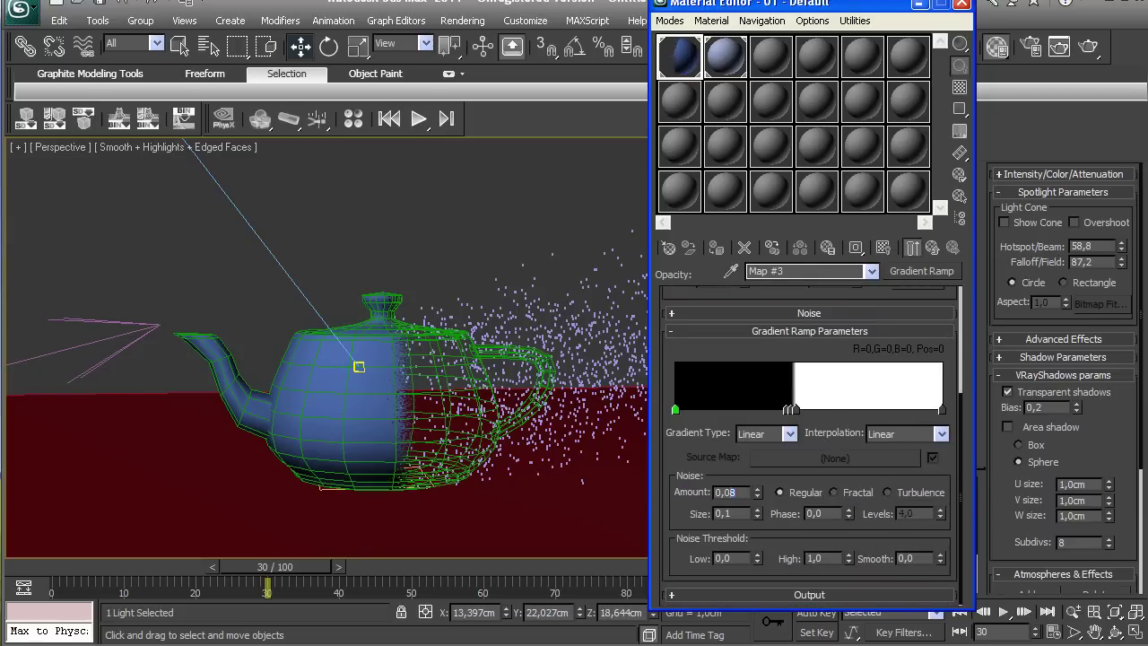
key(BackSpace)
key(BackSpace)
text(1)
key(Return)
click(731, 492)
text(2)
key(Return)
Step: Render the Perspective view at frame 30 to check the dissolve edge with the new noise amount
click(1088, 46)
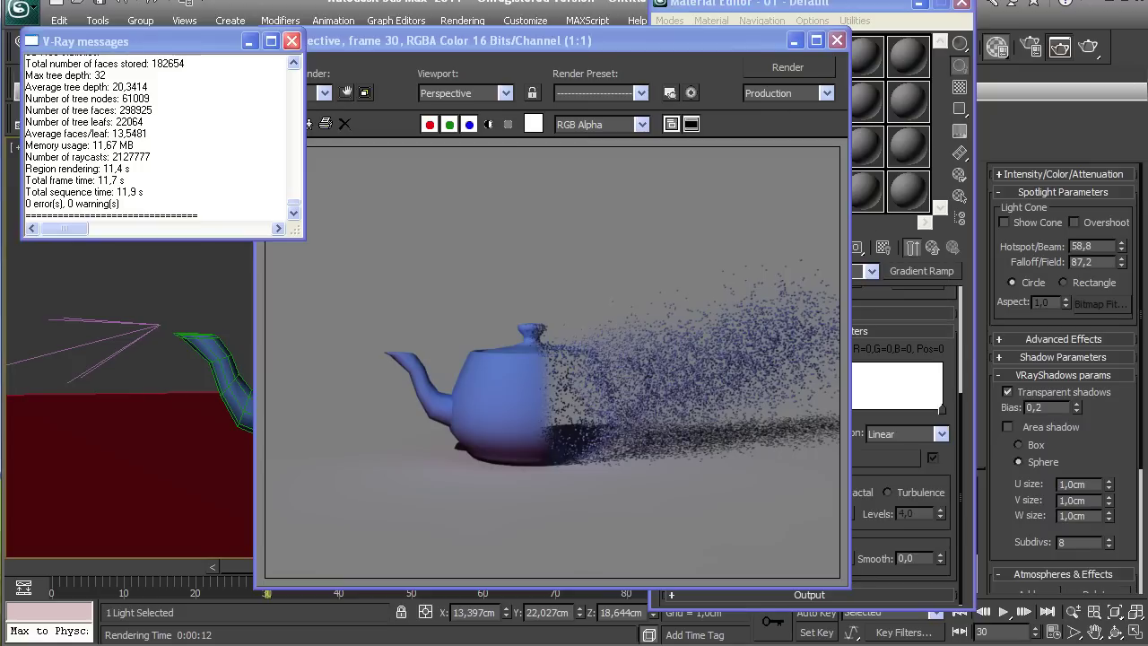
click(291, 41)
click(837, 41)
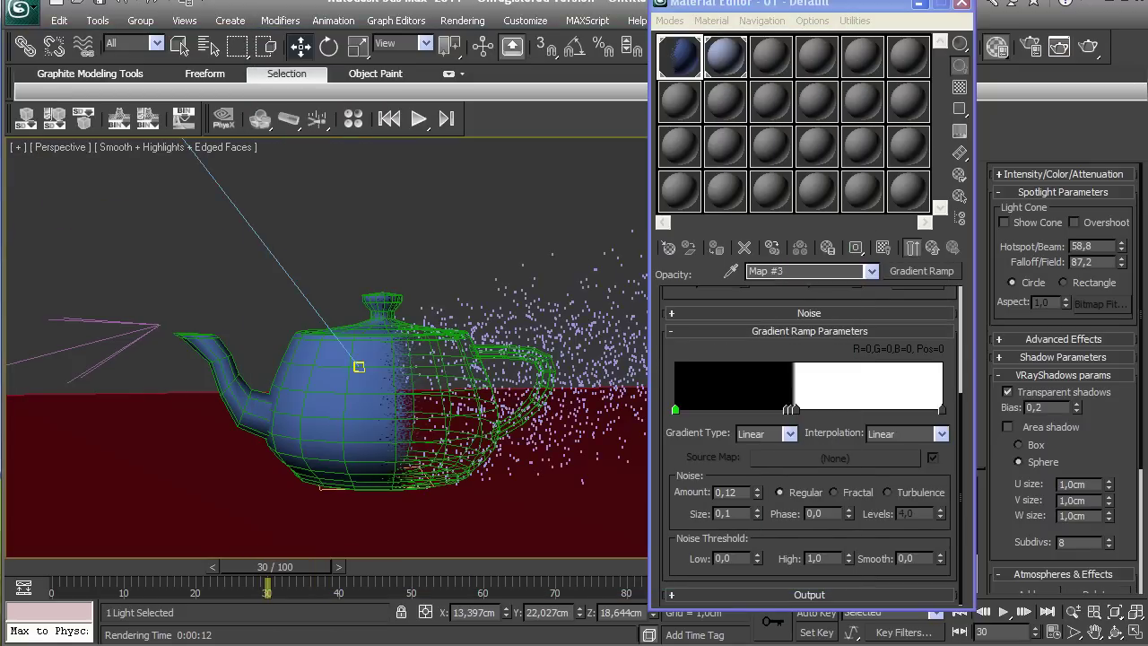
Step: Set the Gradient Ramp's noise size to 0,15
click(732, 514)
text(2)
key(Return)
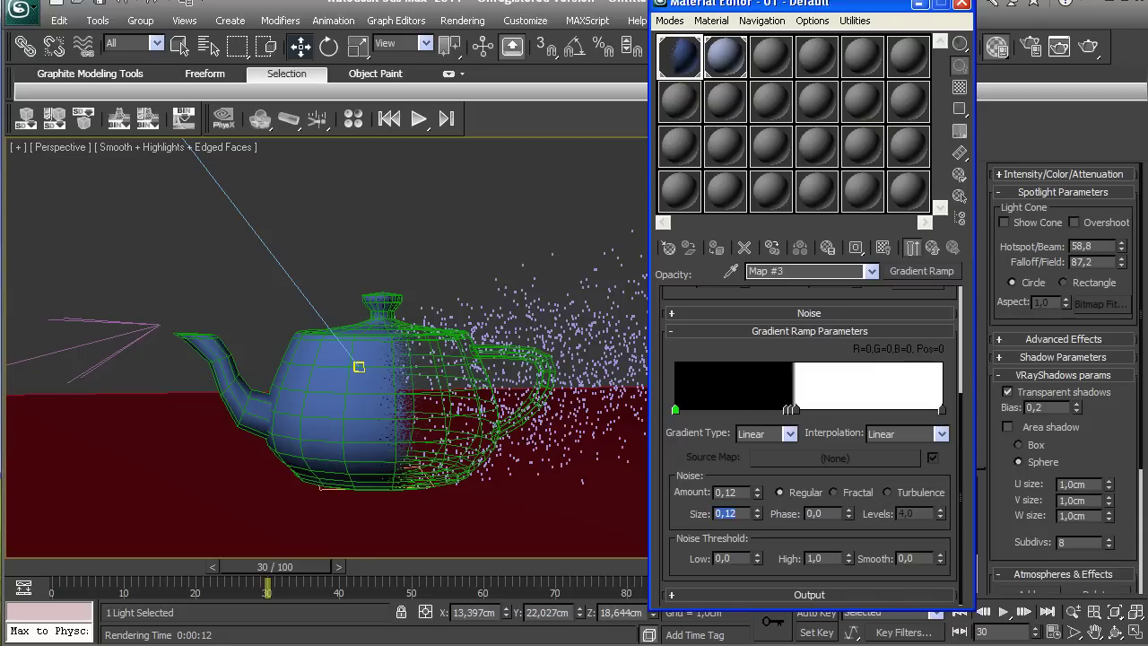
drag(736, 513, 729, 513)
text(5)
key(Return)
Step: Render frame 30 again to check the dissolve edge with the new noise size
click(1088, 45)
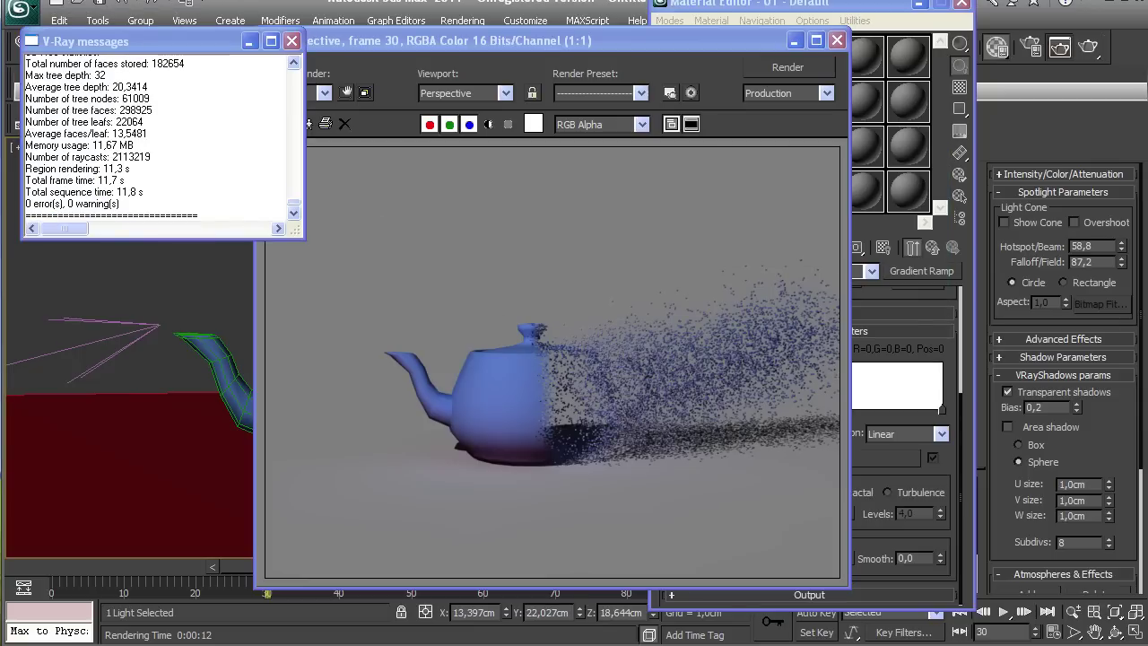
click(291, 41)
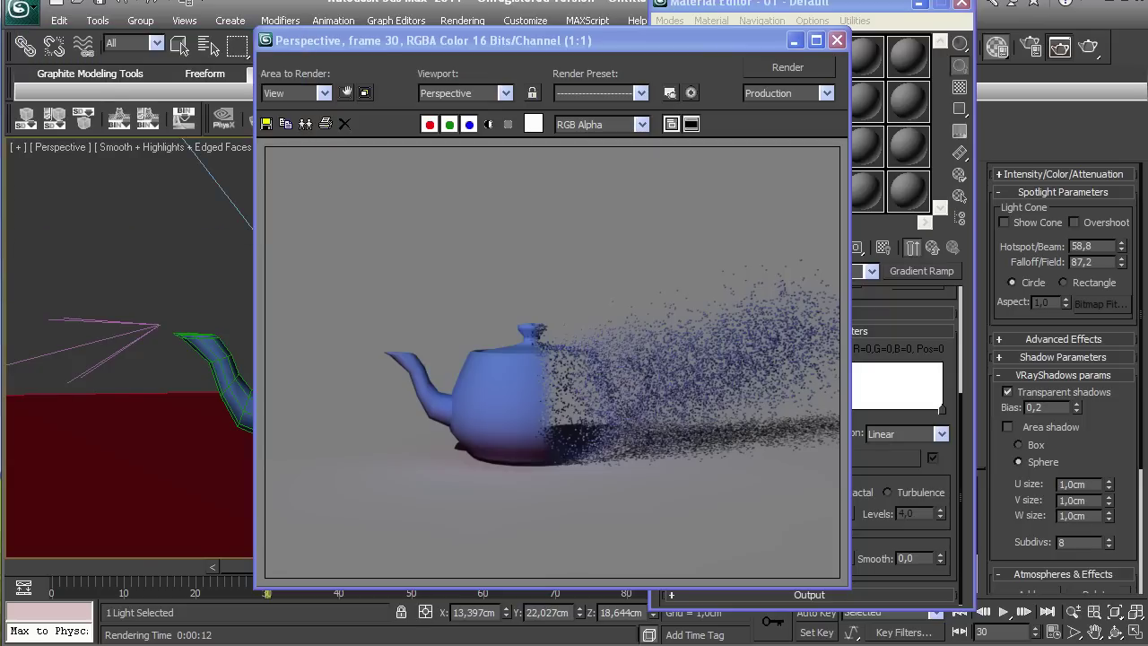
click(837, 40)
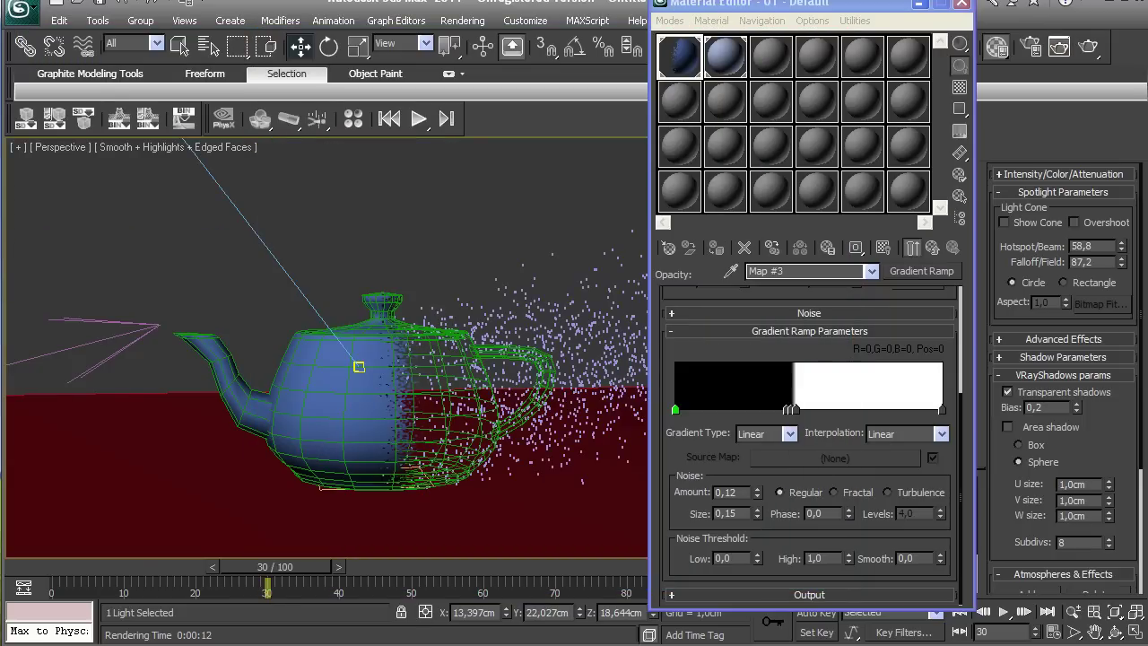
Step: Render the Perspective view at frame 48, examine the dissolving teapot up close, and close the render
drag(275, 566, 395, 567)
click(1087, 46)
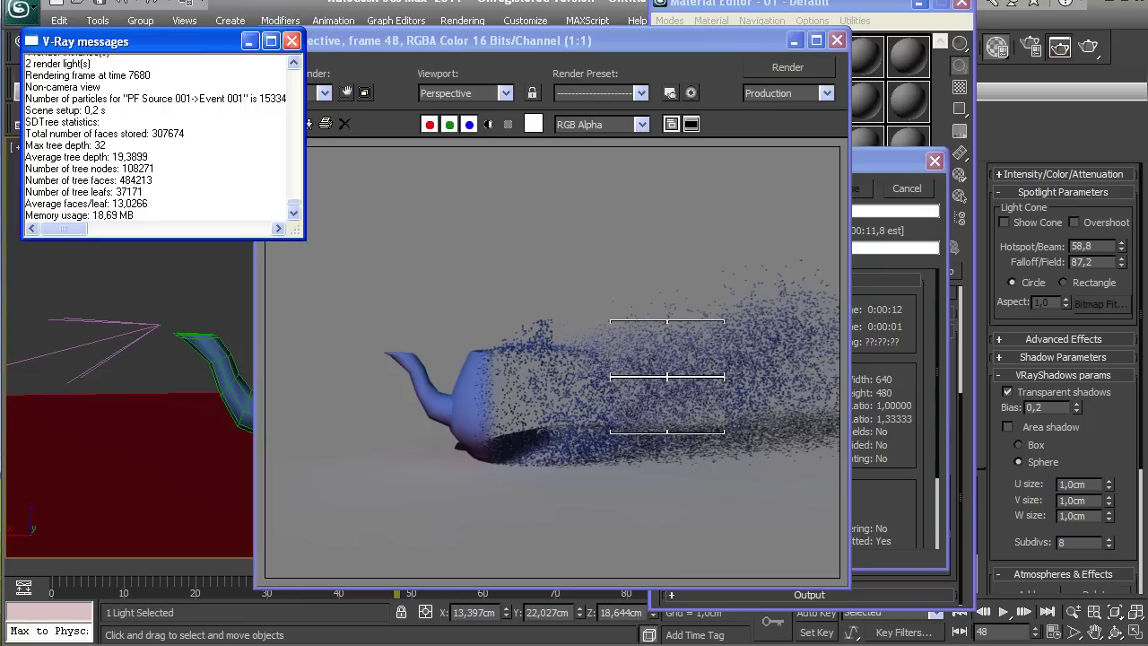
click(291, 41)
scroll(511, 341, up, 1)
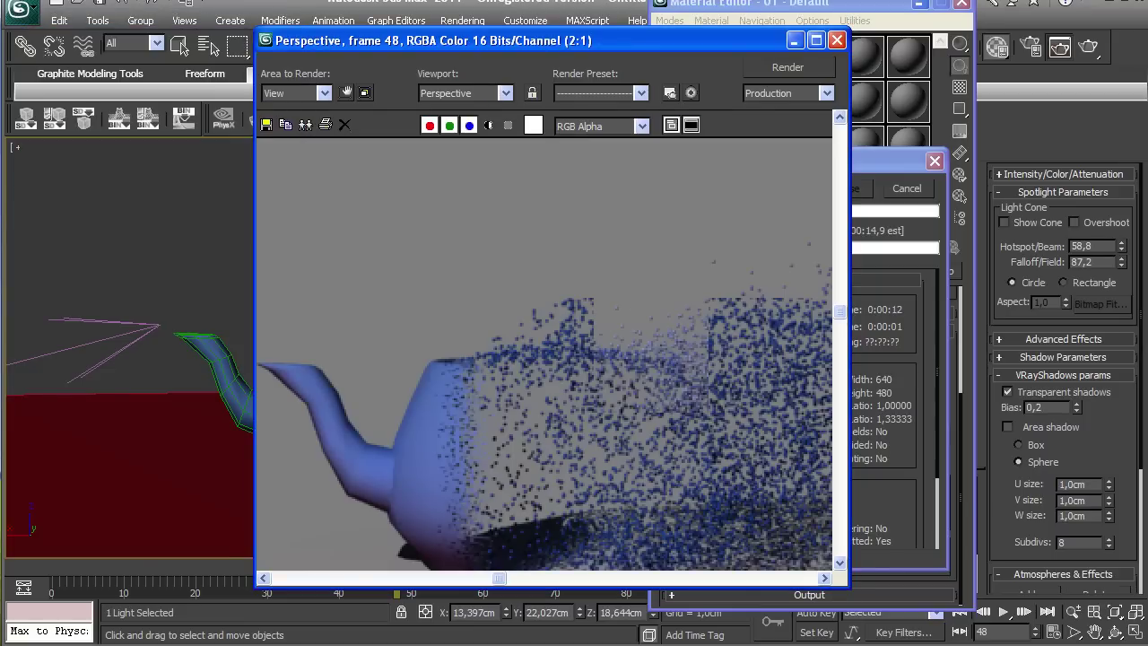
scroll(511, 342, down, 1)
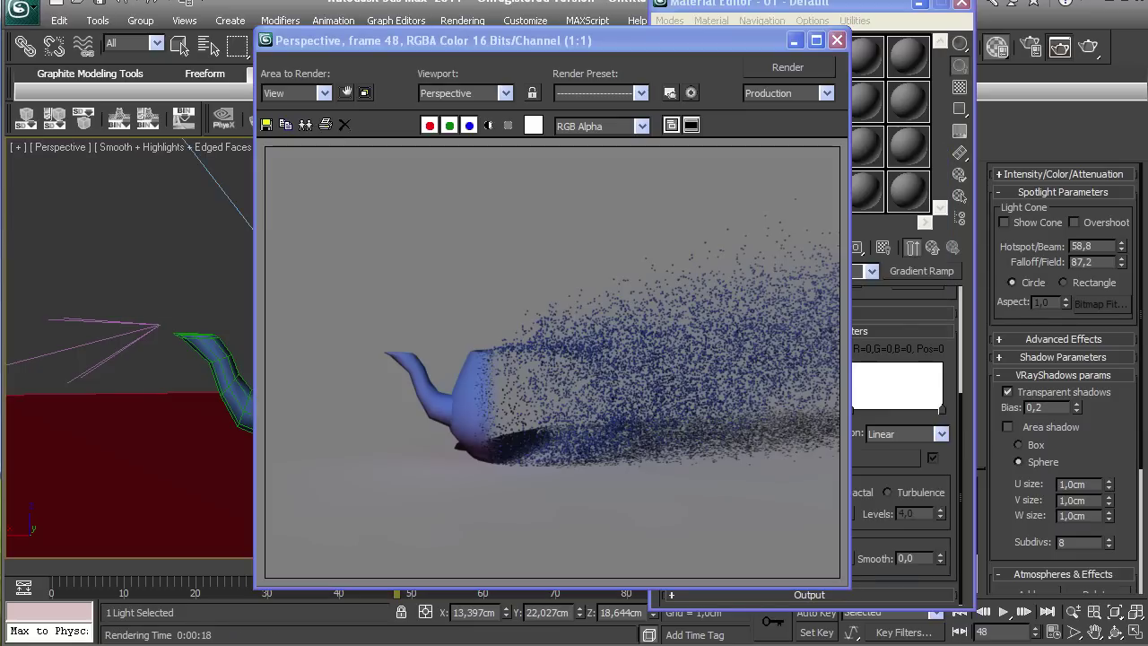
click(836, 40)
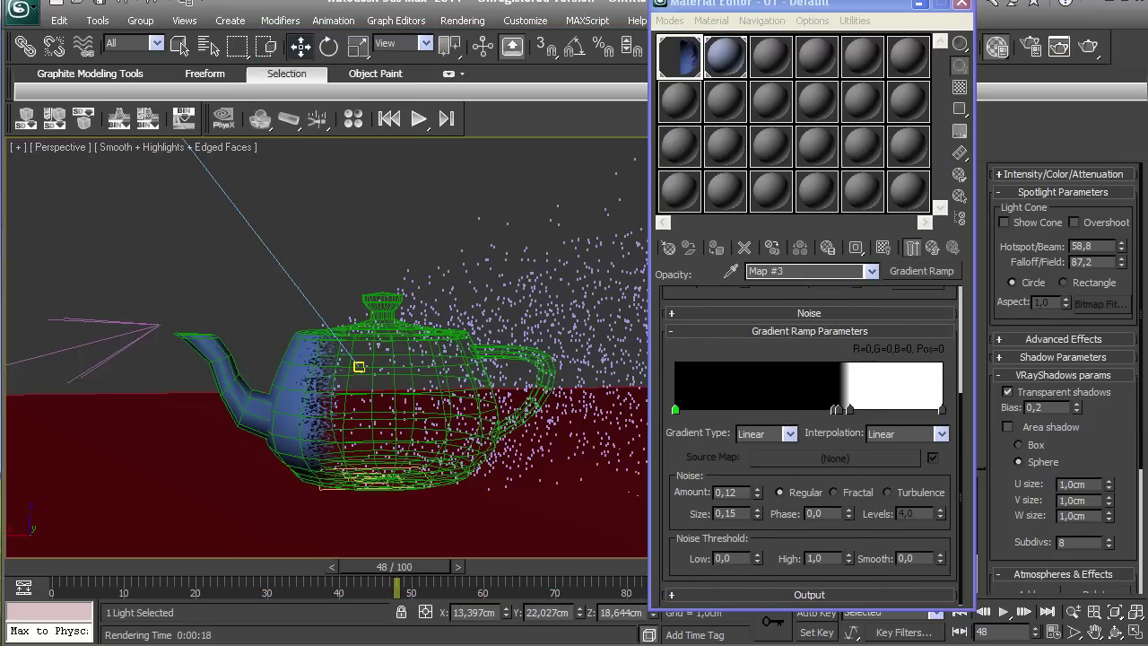
Step: Move the animation to frame 60
drag(395, 566, 476, 567)
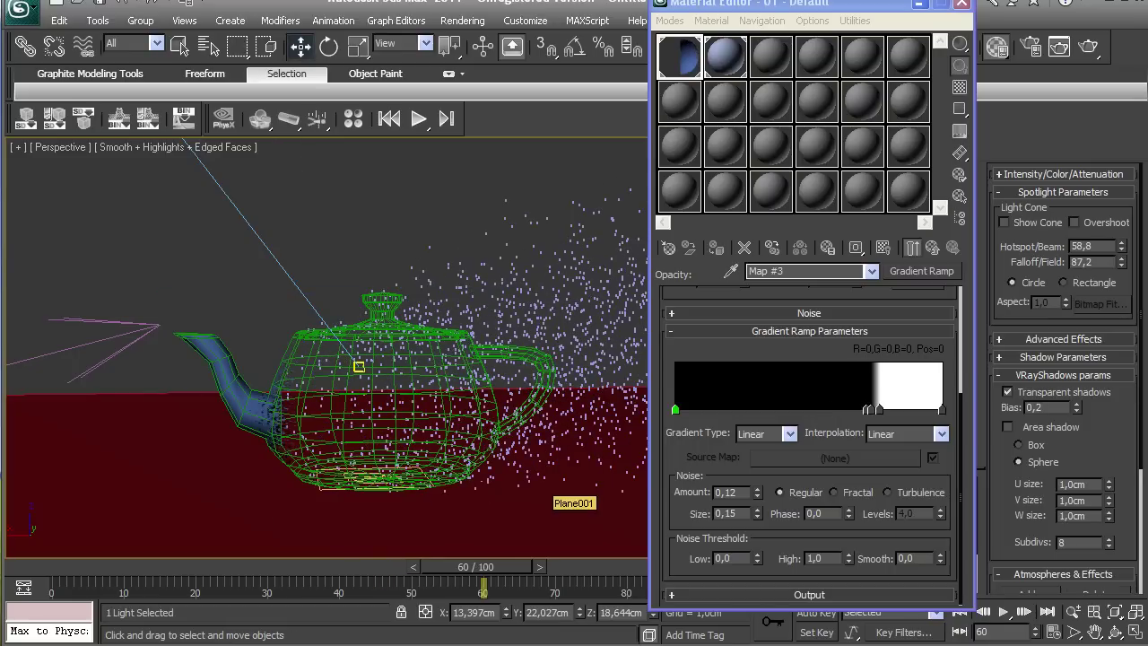